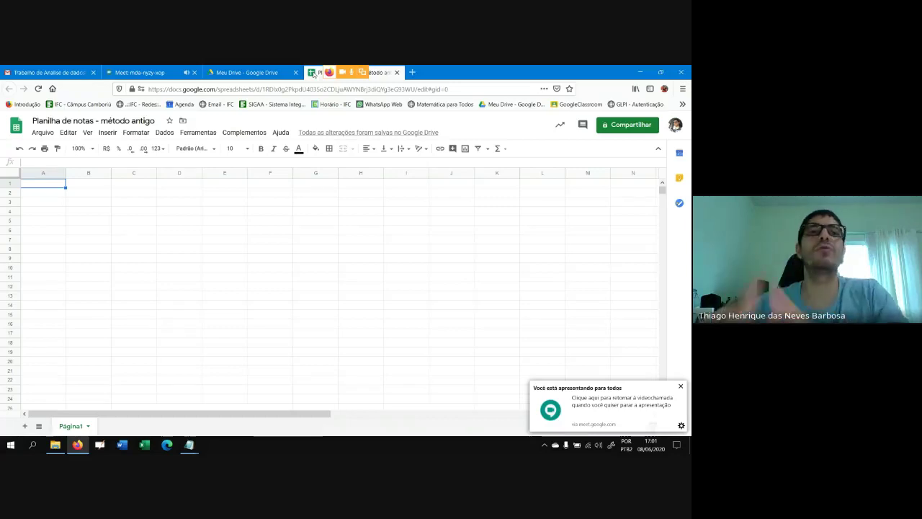
Step: Open the Resolução-084_2014_IFC.pdf document in a new browser tab by looking up 084
click(413, 72)
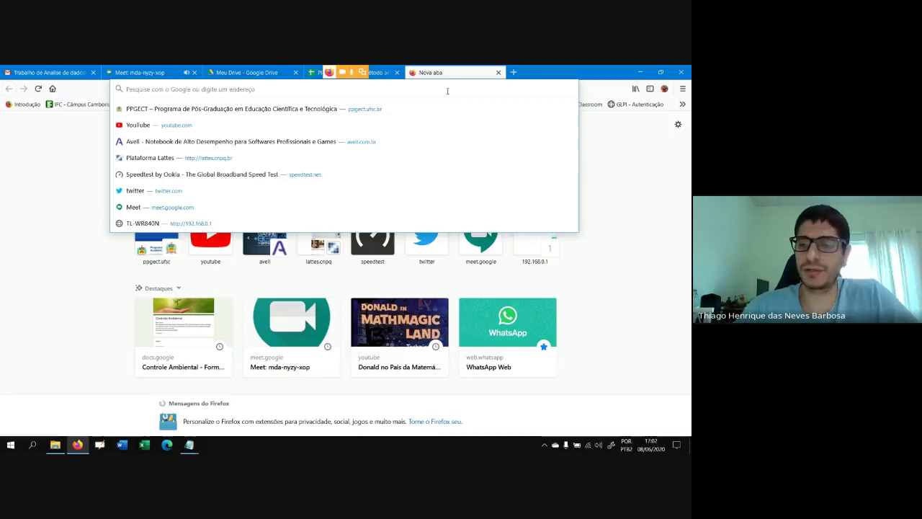
text(084)
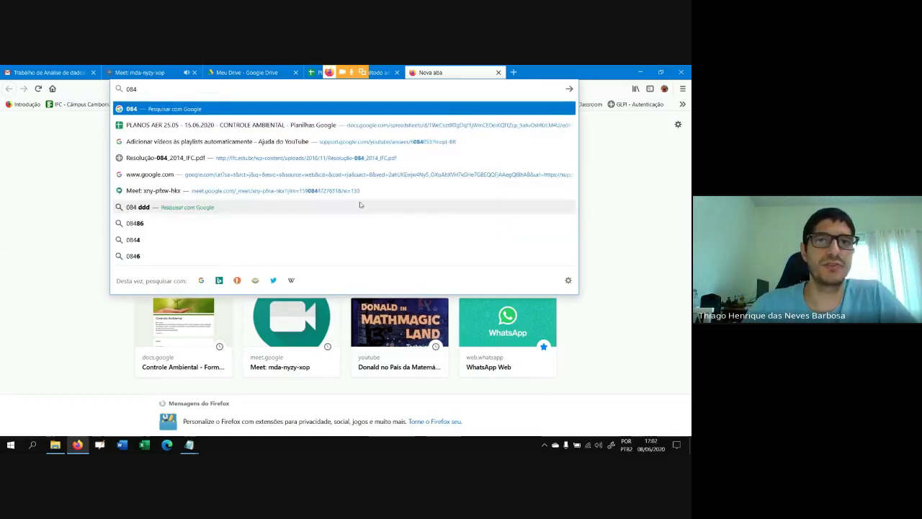
click(181, 158)
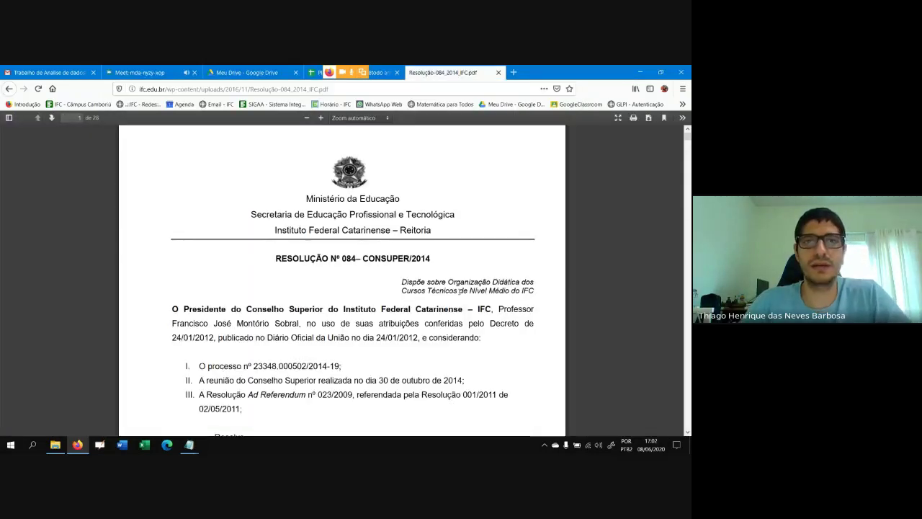
scroll(459, 292, up, 6)
scroll(459, 294, down, 4)
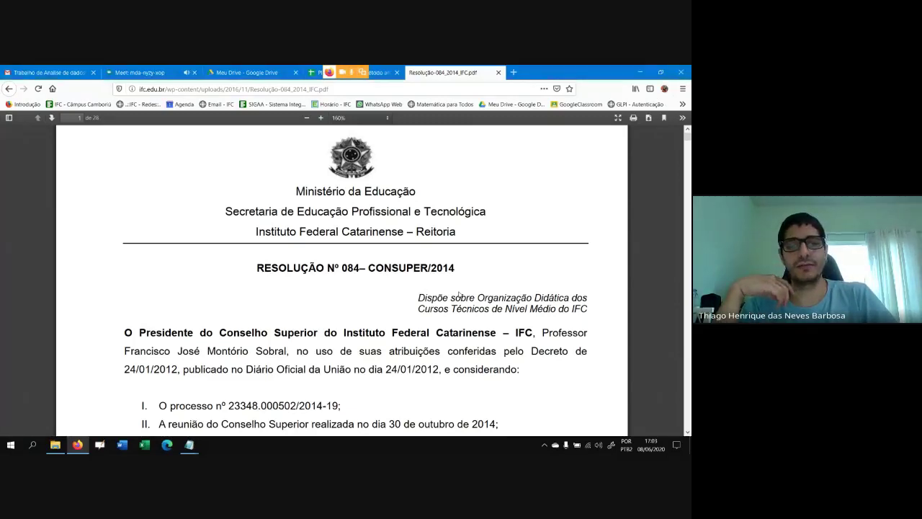
Step: Search the resolution for "exame" and advance through the matches to the passage just before Art. 71
key(ctrl+f)
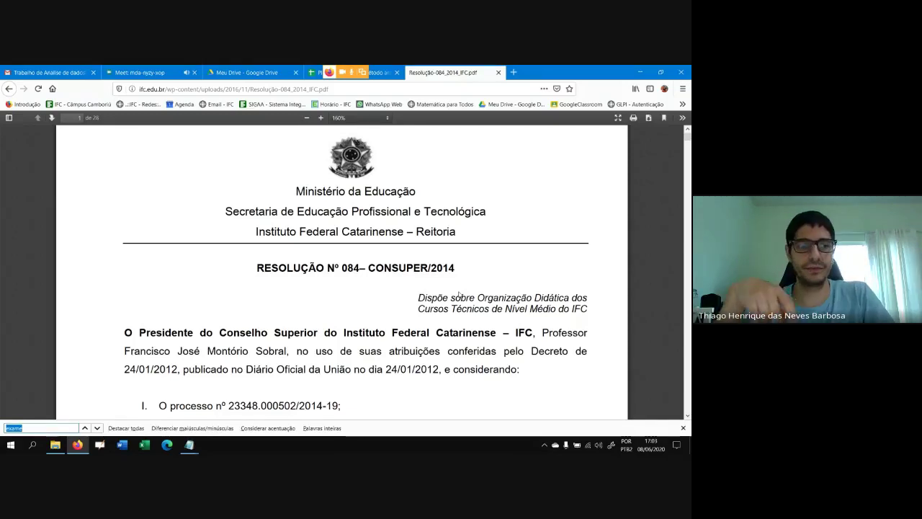
key(Return)
key(Return)
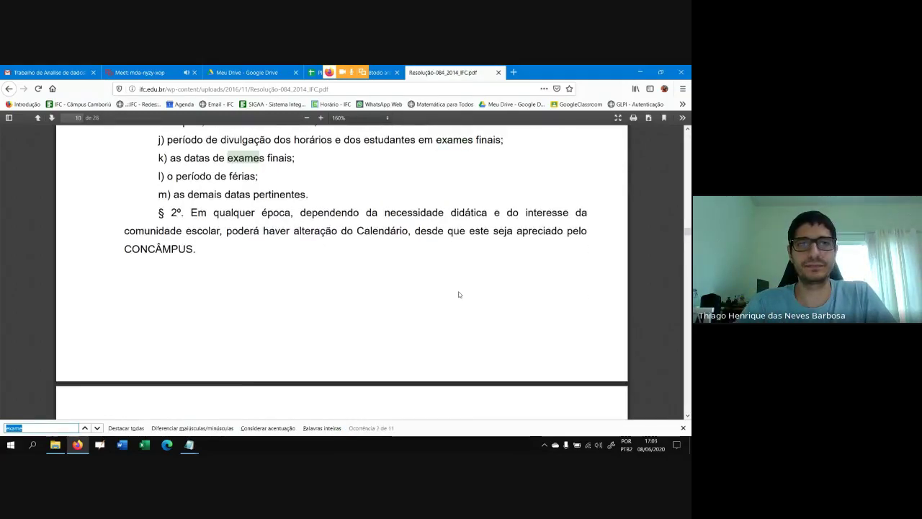
key(Return)
key(Return)
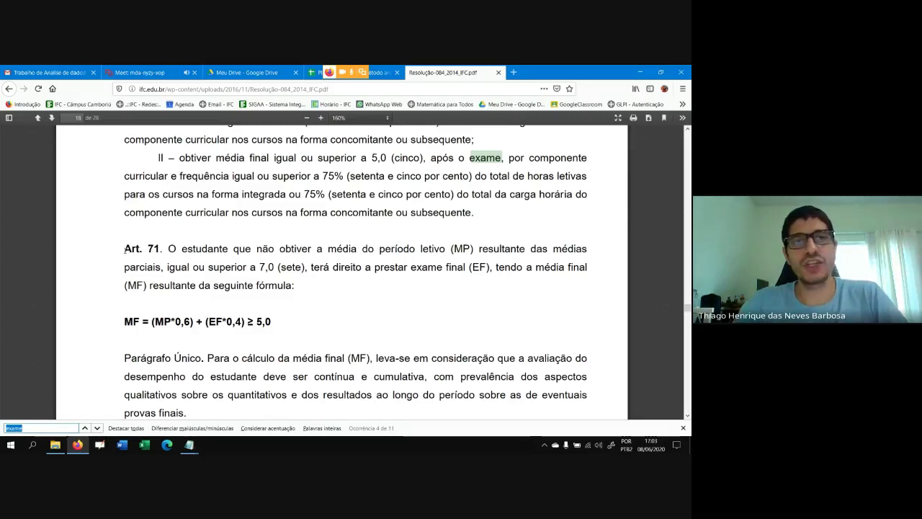
Step: Highlight the Art. 71 text from "O estudante que não obtiver" through the MF formula, then clear the highlight
drag(124, 248, 191, 322)
click(162, 305)
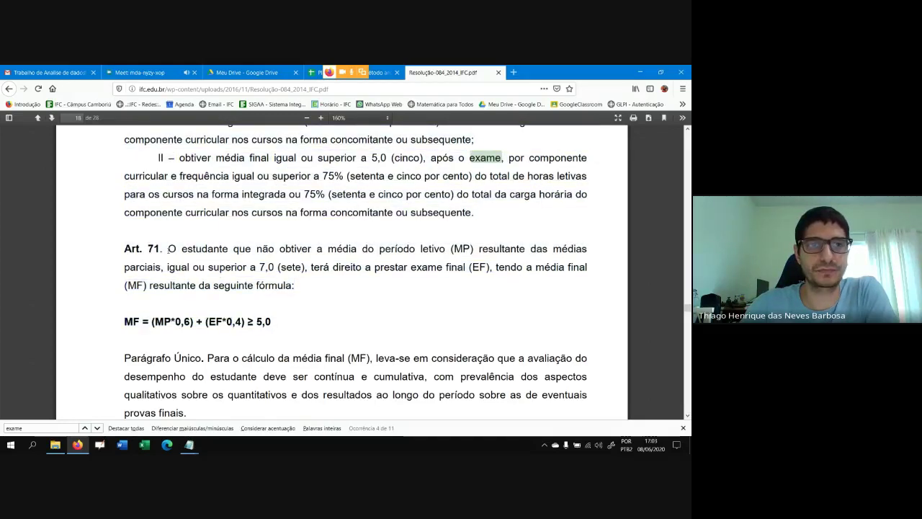
drag(167, 249, 274, 327)
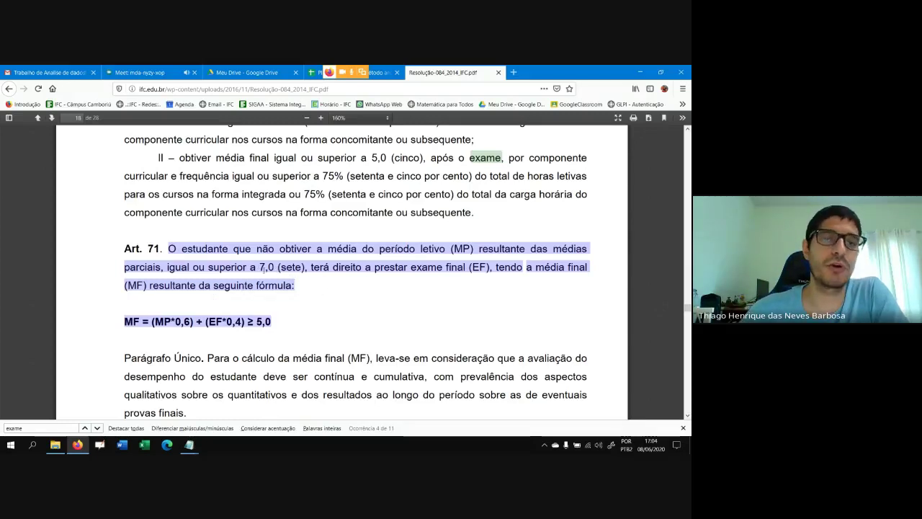
click(262, 268)
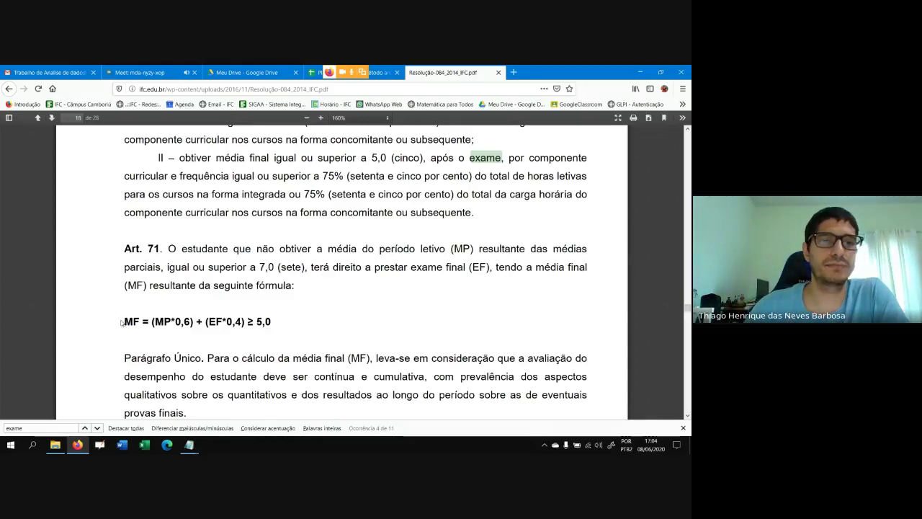
Step: Highlight the terms of the MF formula in turn: MP, its 0,6 weight, and EF with its 0,4 weight
drag(121, 322, 171, 322)
click(156, 324)
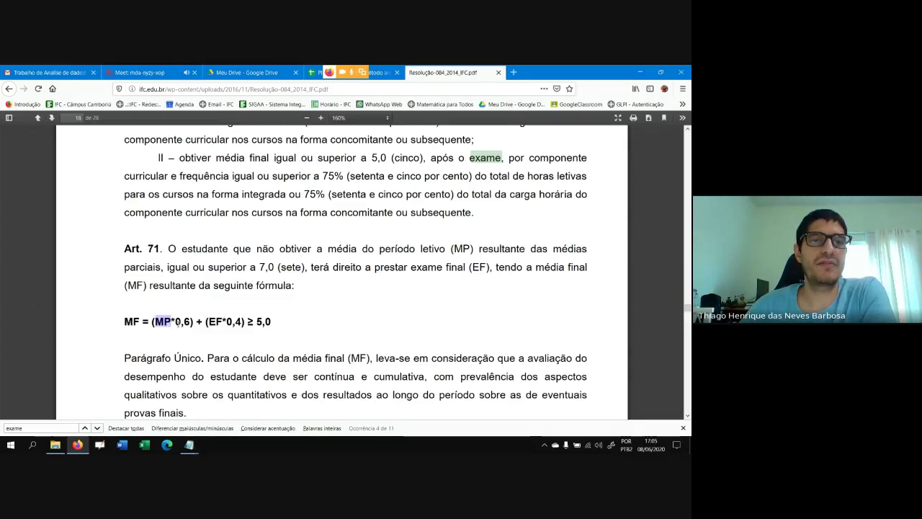
drag(175, 324, 186, 324)
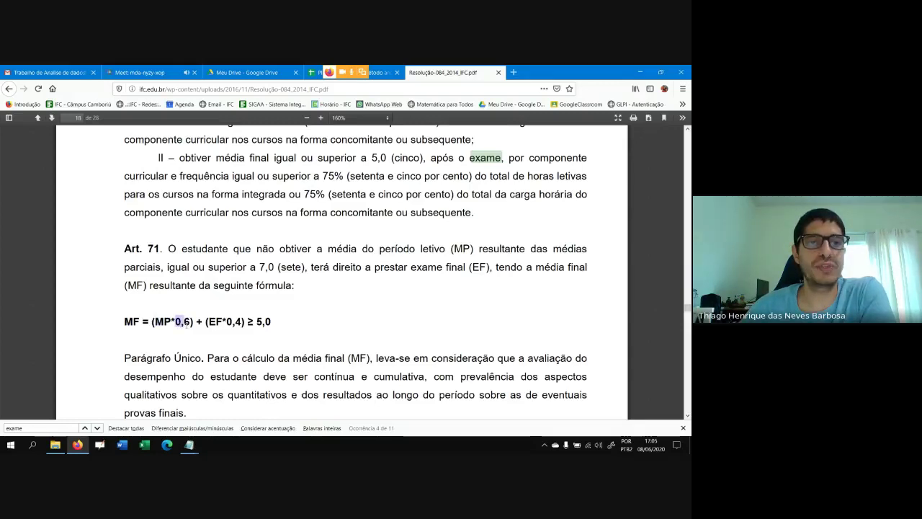
click(209, 323)
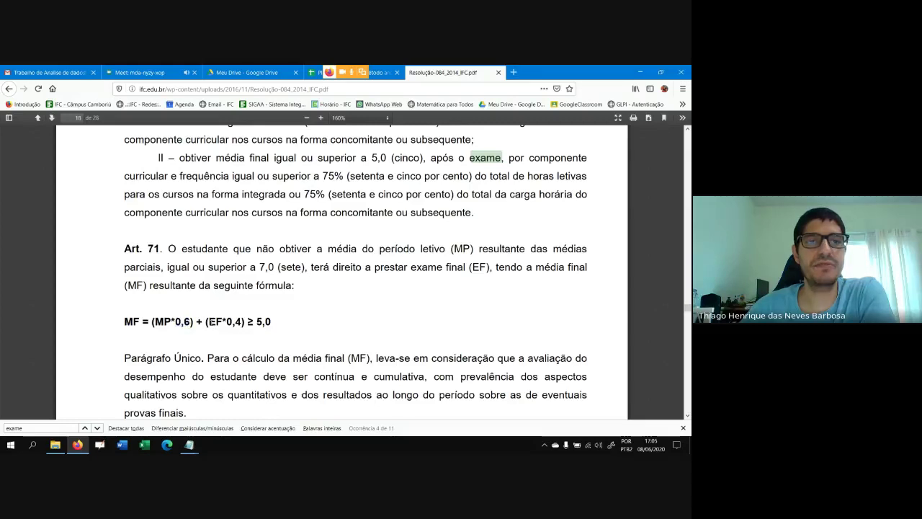
drag(208, 322, 240, 322)
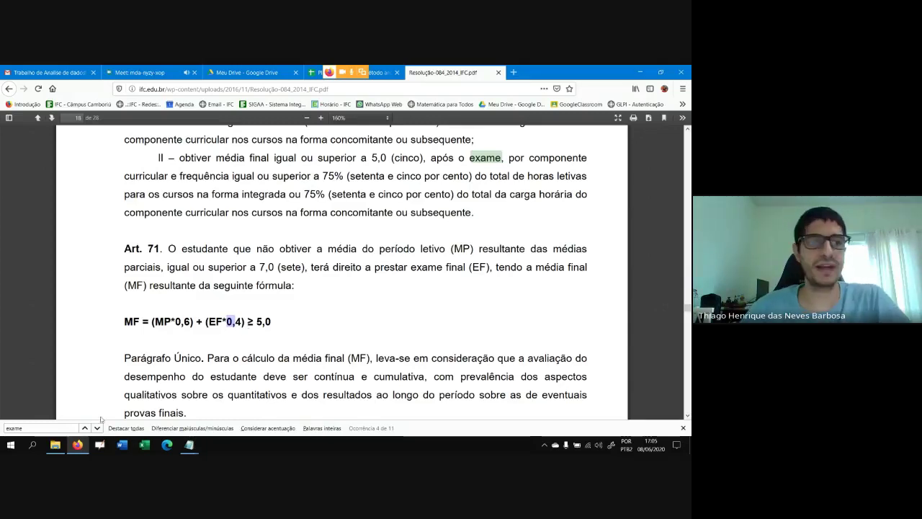
Step: Switch to the OpenBoard whiteboard and widen the line spacing of its ruled background
click(99, 446)
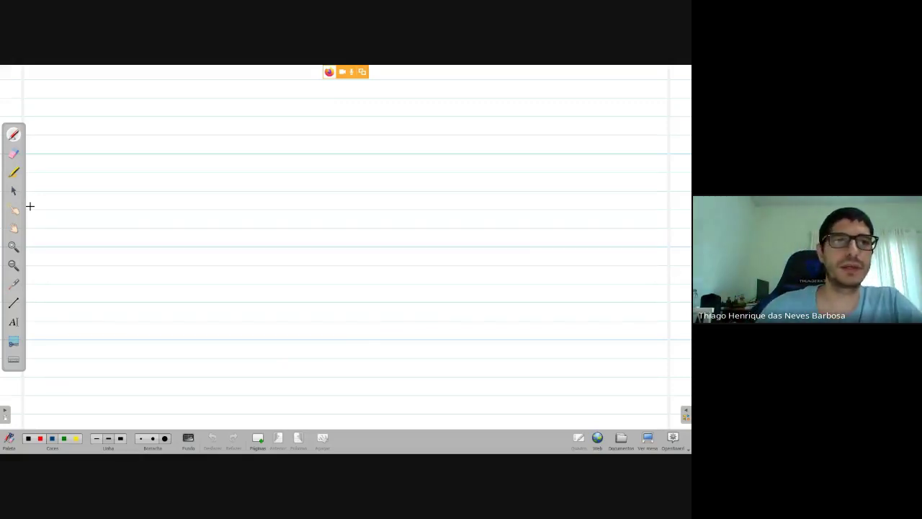
click(190, 438)
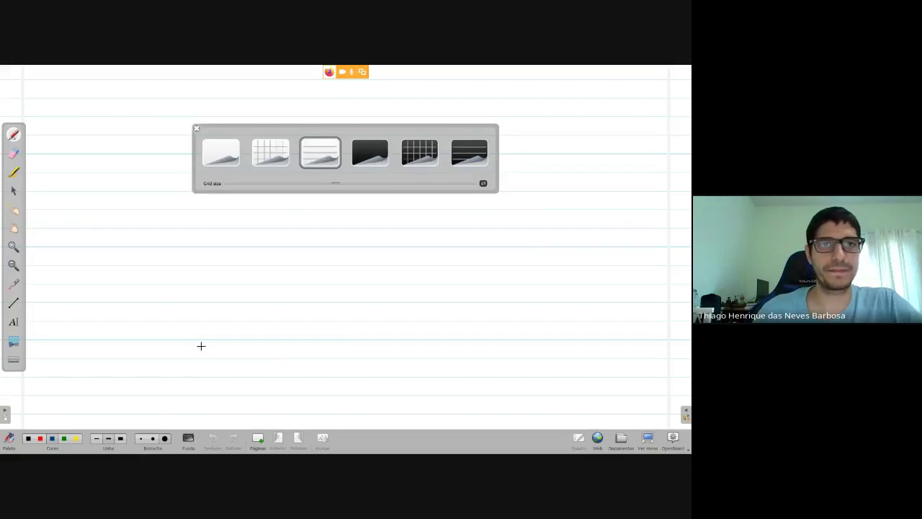
click(396, 183)
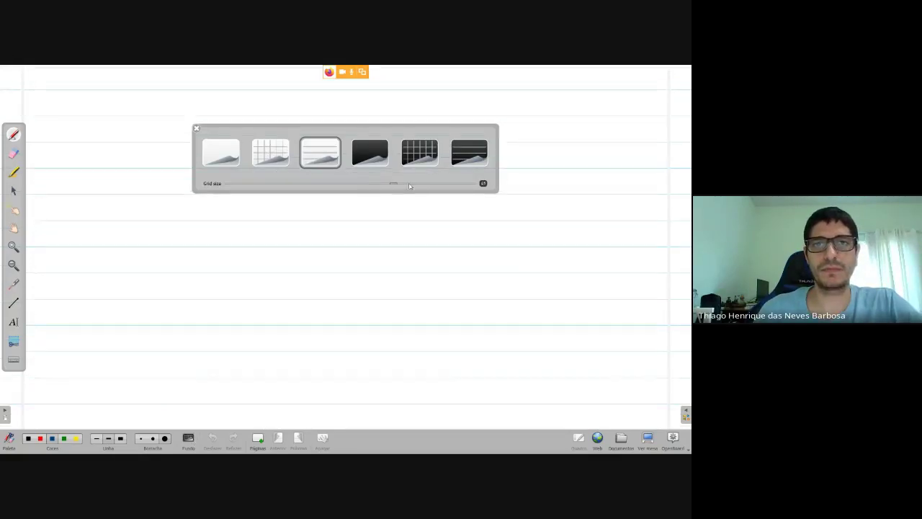
click(407, 183)
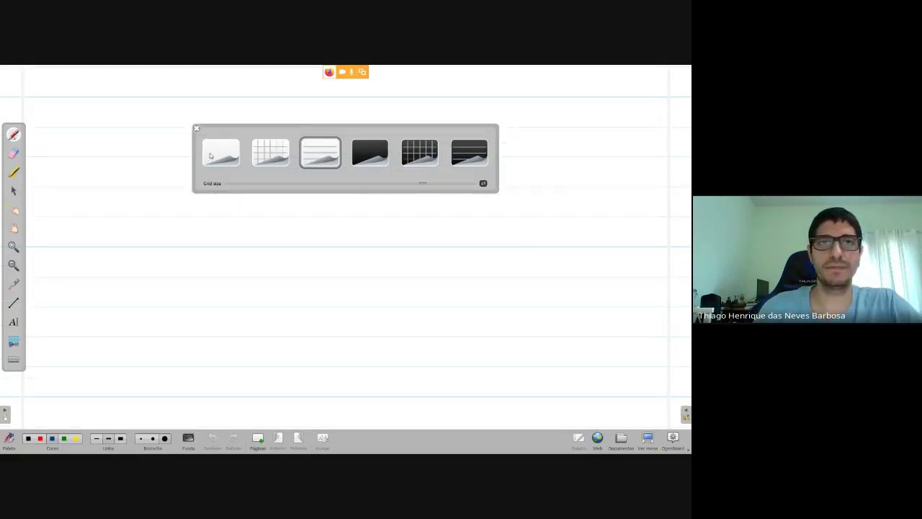
click(196, 129)
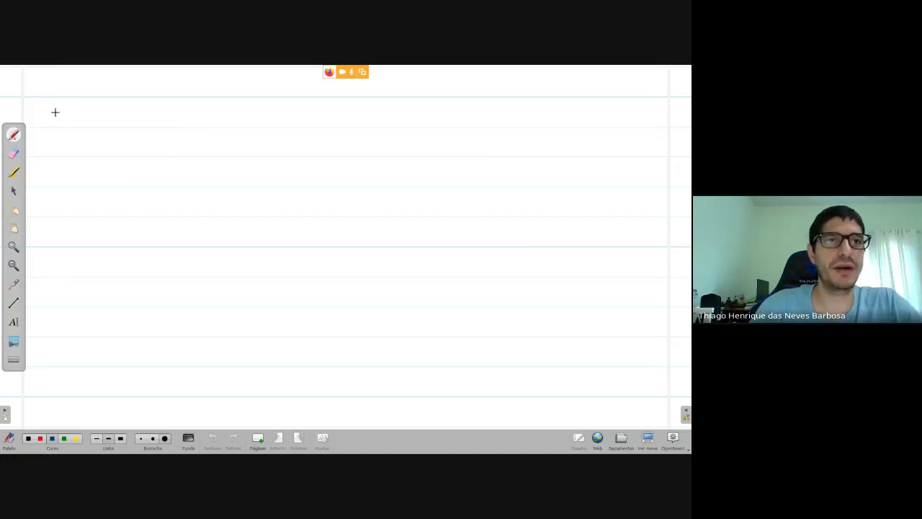
Step: Handwrite a "Mat" grade row in blue with 6,0 under 1º T, 8,0 under 2º T and 7,5 under 3º T
mouse_move(56, 123)
mouse_down()
mouse_move(55, 109)
mouse_move(70, 122)
mouse_up()
mouse_move(75, 115)
mouse_down()
mouse_move(87, 123)
mouse_move(92, 114)
mouse_up()
mouse_move(154, 90)
mouse_down()
mouse_move(175, 94)
mouse_move(182, 85)
mouse_move(160, 119)
mouse_move(168, 125)
mouse_up()
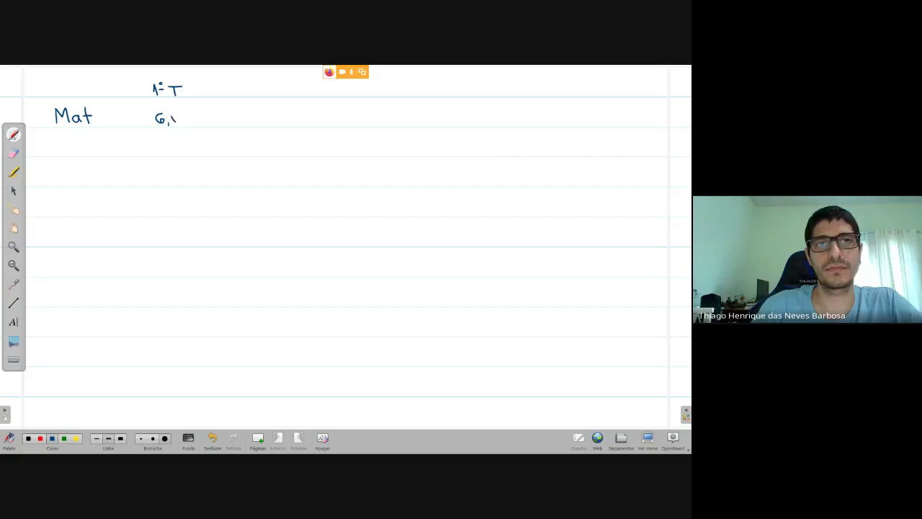
mouse_move(229, 89)
mouse_down()
mouse_move(256, 88)
mouse_move(233, 122)
mouse_up()
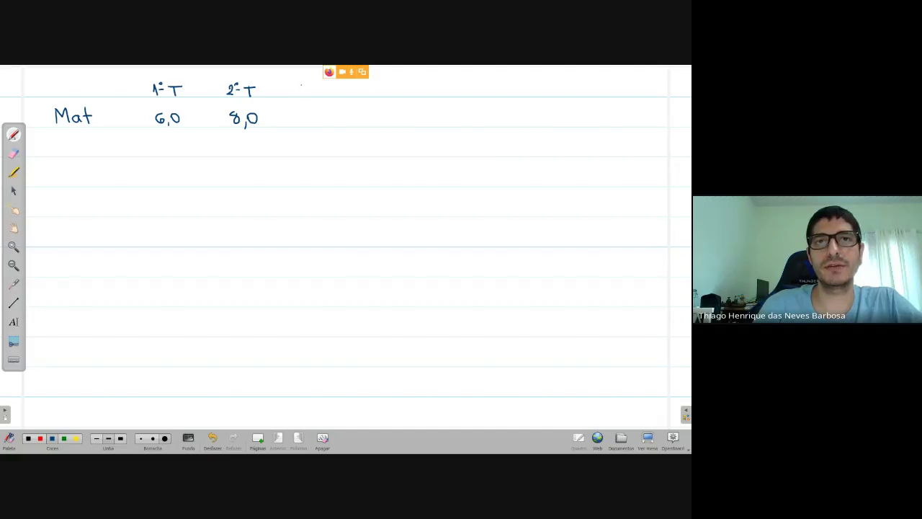
mouse_move(301, 85)
mouse_down()
mouse_move(296, 99)
mouse_move(306, 84)
mouse_move(327, 87)
mouse_up()
mouse_move(321, 87)
mouse_down()
mouse_move(307, 127)
mouse_move(316, 126)
mouse_up()
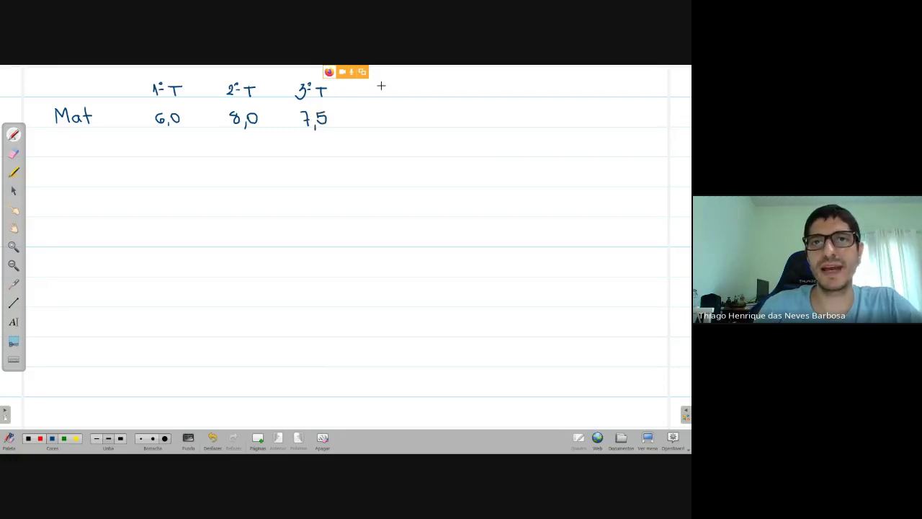
Step: Add an MD column after 3º T and write the average 7,2 with a double slash in the Mat row
mouse_move(391, 85)
mouse_down()
mouse_move(392, 94)
mouse_move(407, 85)
mouse_move(399, 94)
mouse_up()
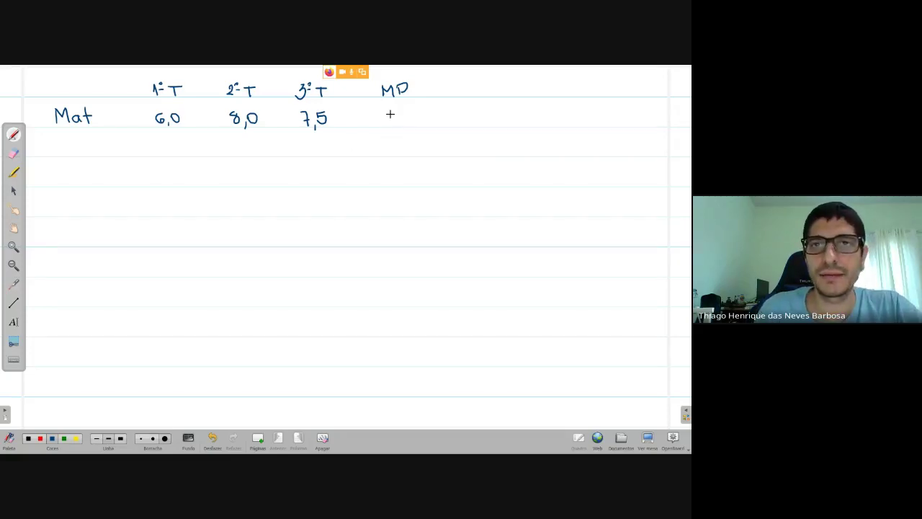
mouse_move(389, 110)
mouse_down()
mouse_move(405, 127)
mouse_move(411, 110)
mouse_move(416, 121)
mouse_up()
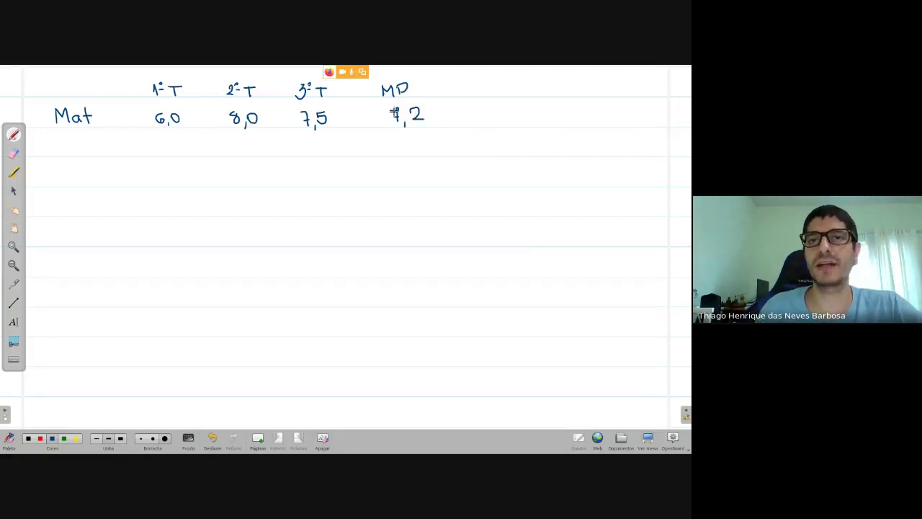
drag(427, 123, 432, 120)
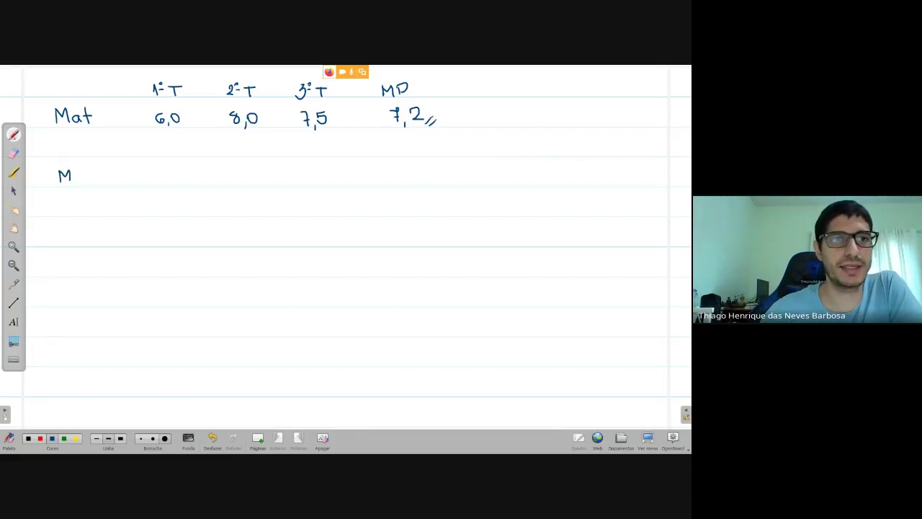
Step: Handwrite a second "Mat" row below the first with grades 8,0, 3,5 and 2,0 and the average 4,5
drag(72, 176, 83, 176)
mouse_move(78, 171)
mouse_down()
mouse_move(88, 184)
mouse_move(93, 173)
mouse_up()
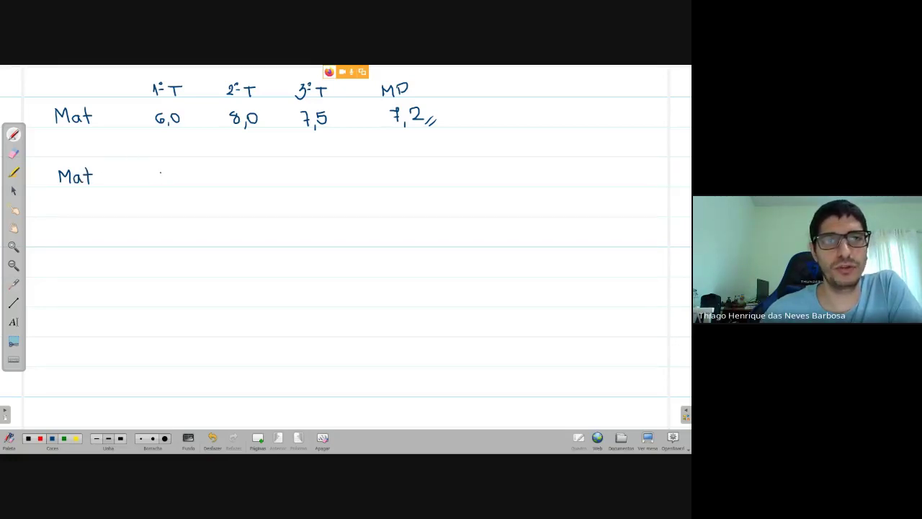
drag(159, 171, 176, 174)
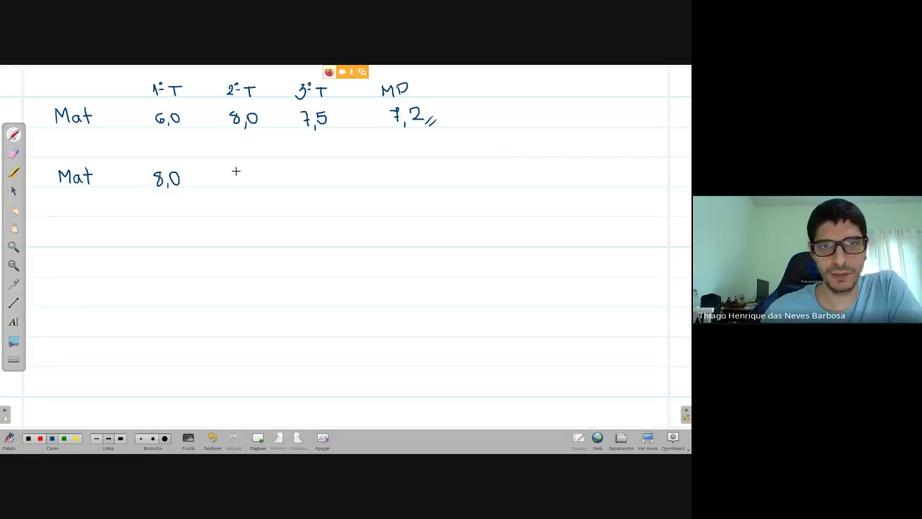
mouse_move(234, 171)
mouse_down()
mouse_move(244, 189)
mouse_move(259, 171)
mouse_move(318, 185)
mouse_move(323, 171)
mouse_up()
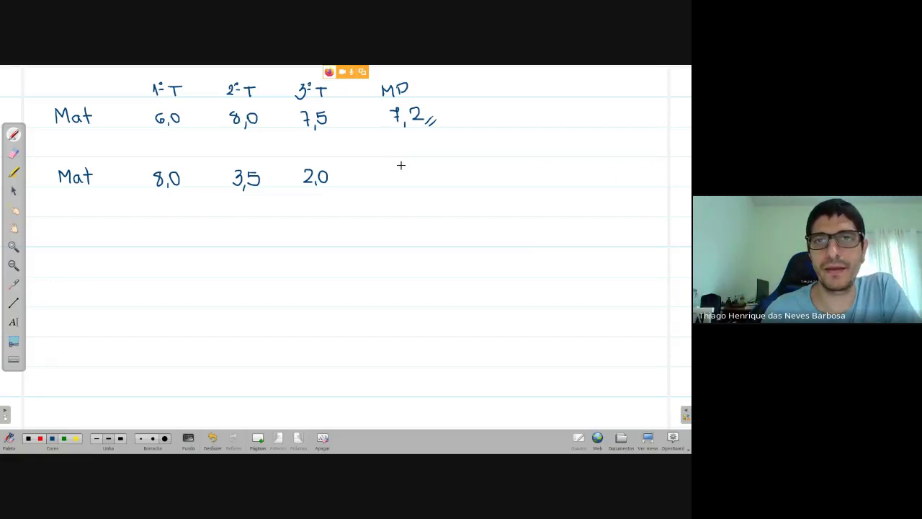
mouse_move(401, 163)
mouse_down()
mouse_move(401, 182)
mouse_move(414, 182)
mouse_up()
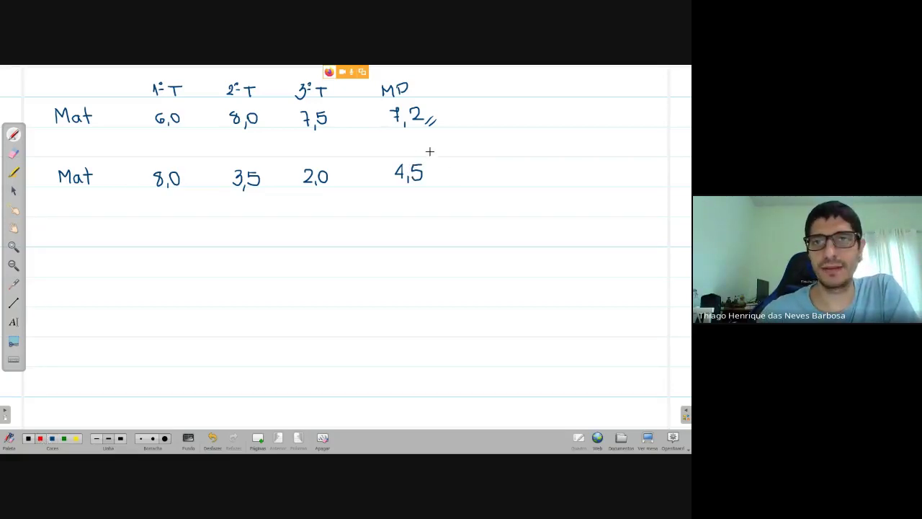
Step: Circle the 4,5 average in red and draw an arrow from it to the label "EF"
drag(403, 156, 395, 167)
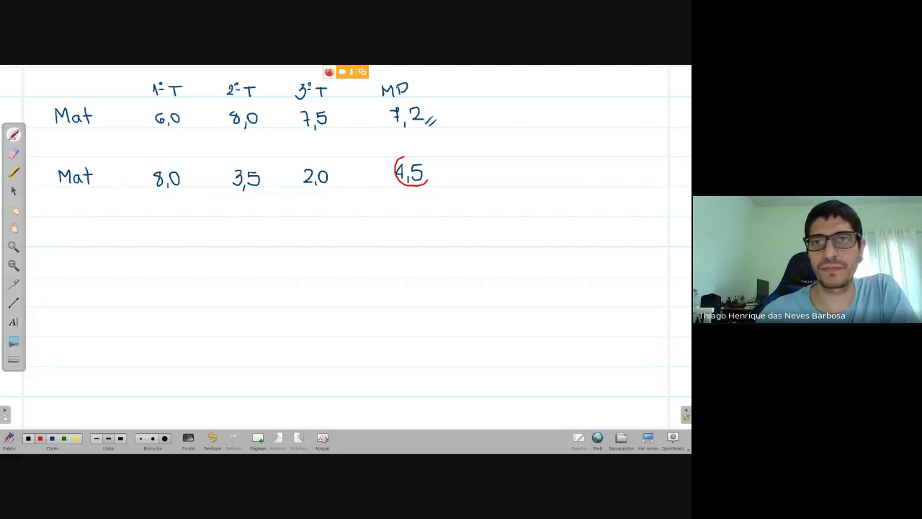
mouse_move(428, 165)
mouse_down()
mouse_move(437, 144)
mouse_move(476, 117)
mouse_up()
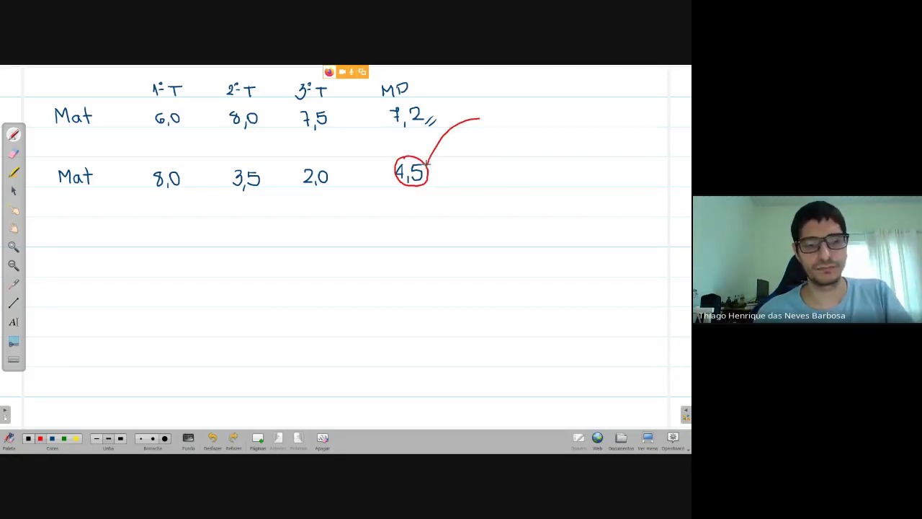
key(ctrl+z)
drag(429, 180, 461, 147)
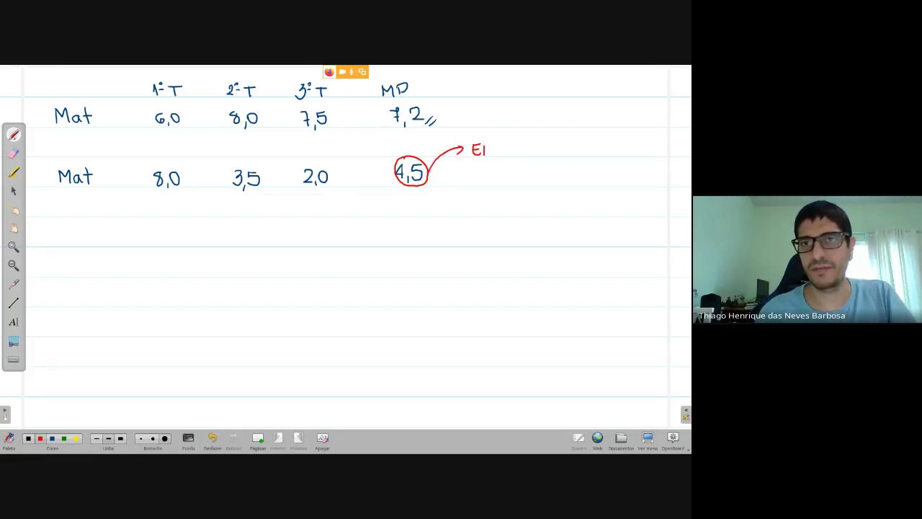
drag(476, 149, 491, 150)
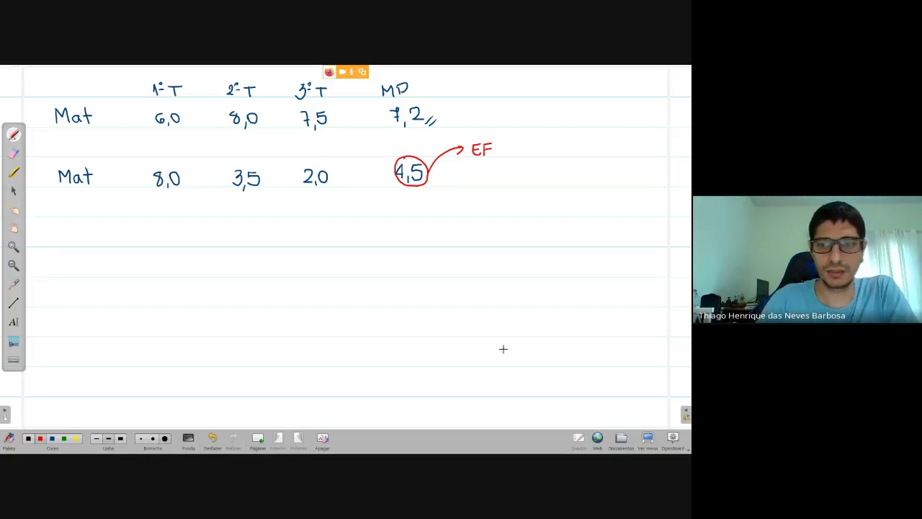
Step: Capture the formula MF = (MP*0,6) + (EF*0,4) ≥ 5,0 from the resolution PDF on the desktop and add it to the current whiteboard page
click(647, 444)
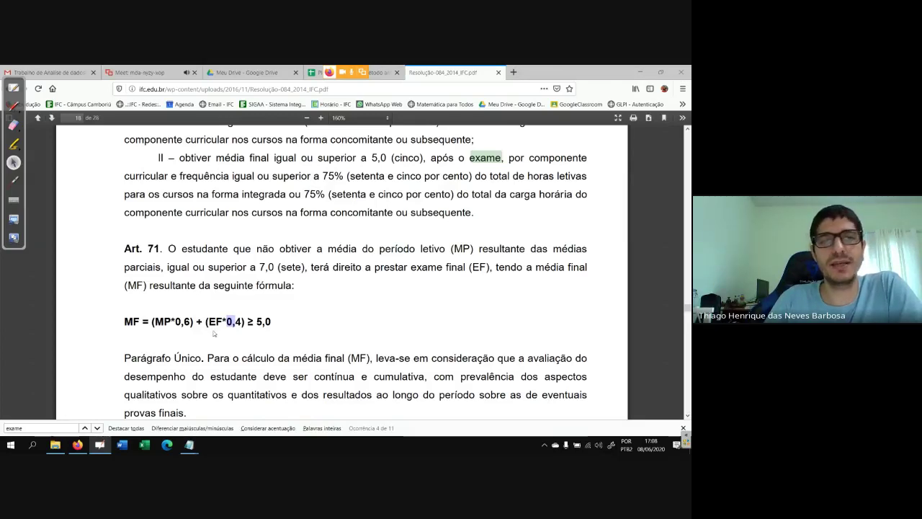
click(83, 270)
click(14, 107)
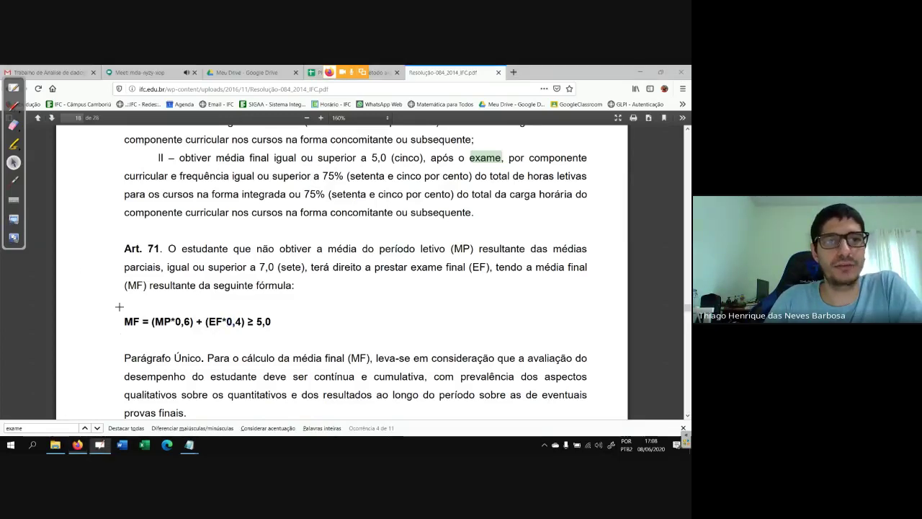
drag(120, 306, 278, 339)
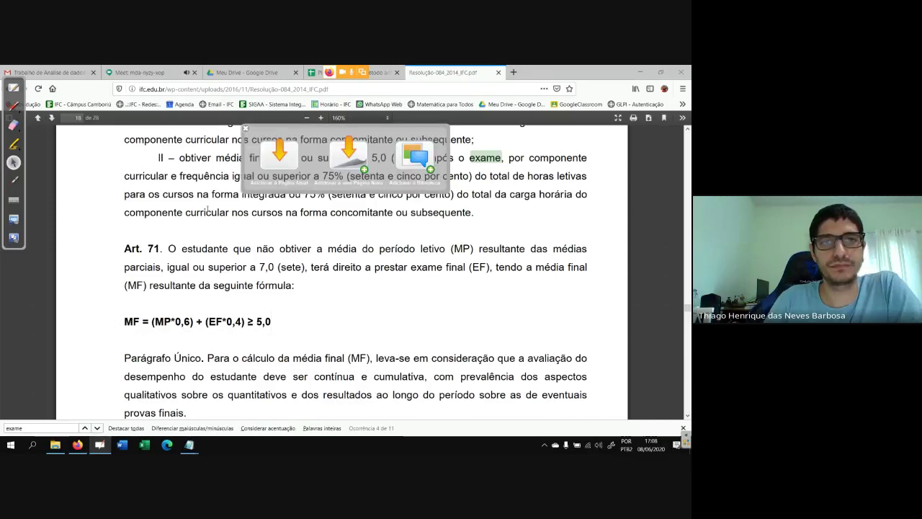
click(288, 162)
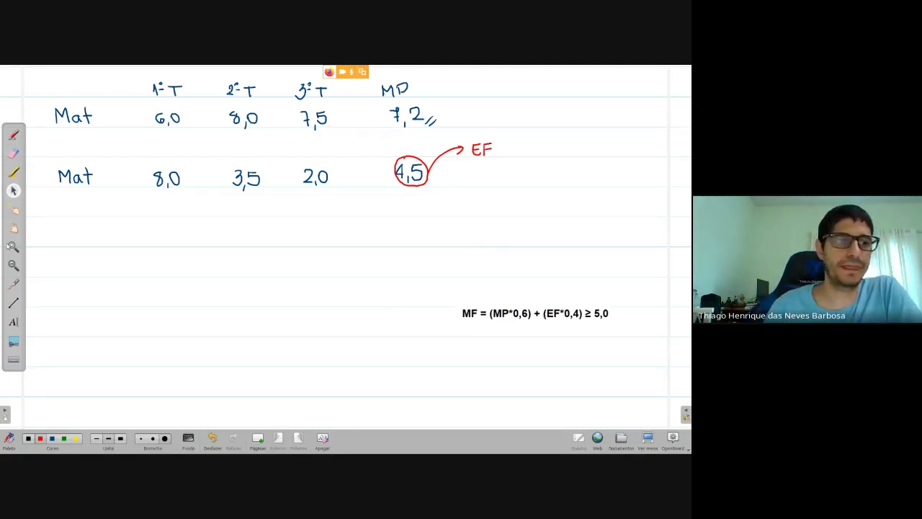
Step: Handwrite "= 6,0" in red after the EF label and draw a box around 6,0
click(41, 439)
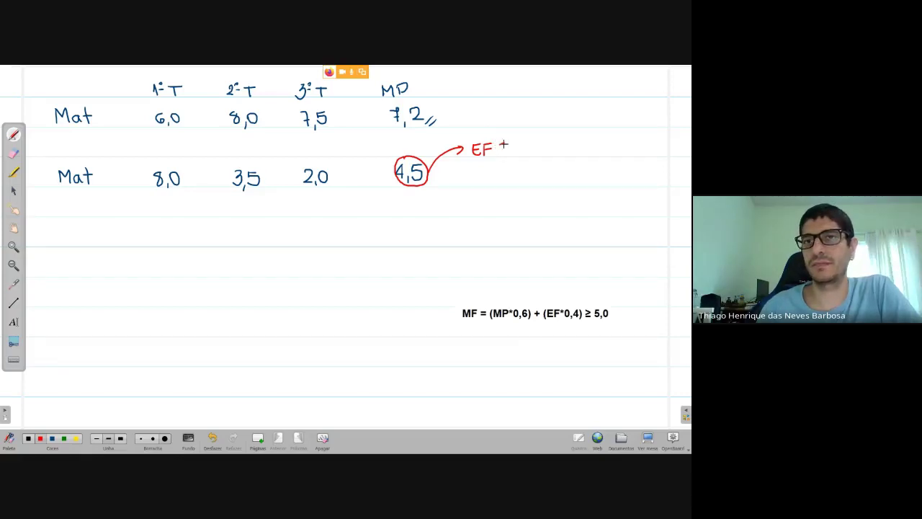
mouse_move(499, 143)
mouse_down()
mouse_move(533, 149)
mouse_move(536, 134)
mouse_move(514, 156)
mouse_move(557, 154)
mouse_up()
drag(511, 133, 555, 128)
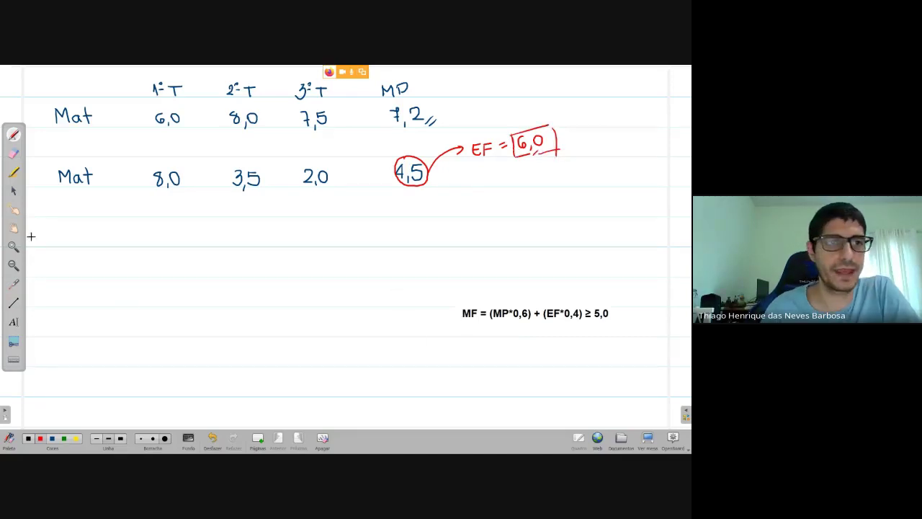
Step: Handwrite "MF =" in red below the grade rows and underline MP in the formula and the 4,5 average
drag(46, 234, 58, 245)
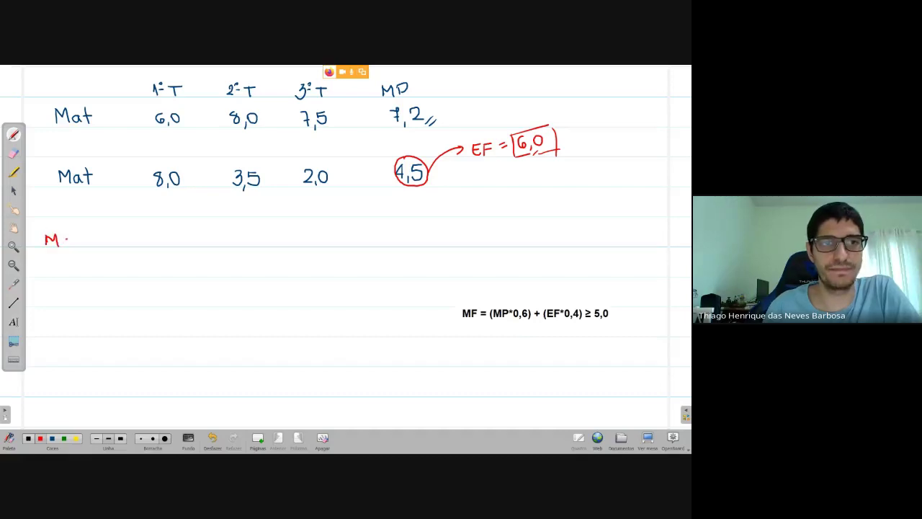
key(ctrl+z)
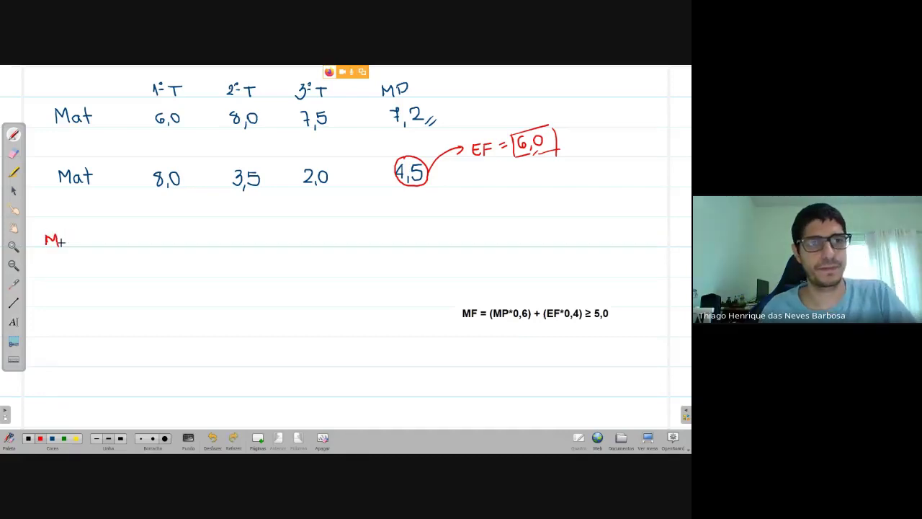
mouse_move(64, 246)
mouse_down()
mouse_move(68, 235)
mouse_move(89, 243)
mouse_up()
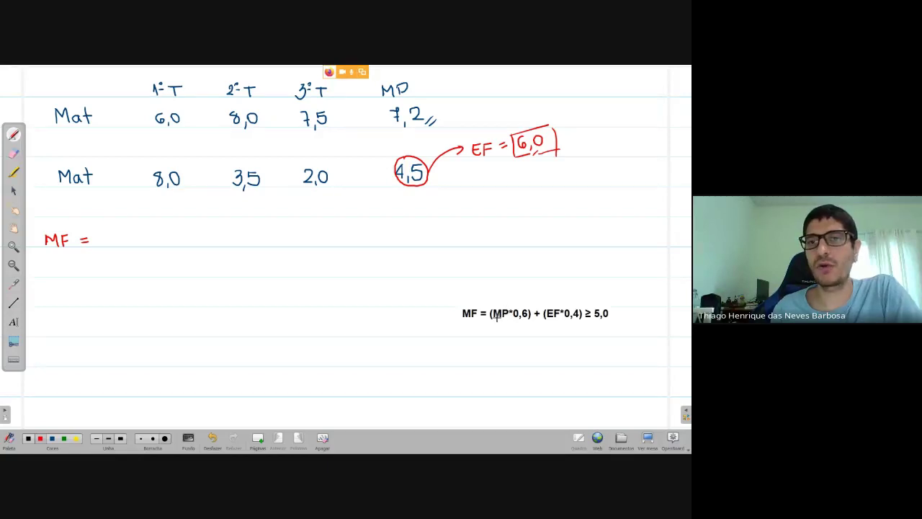
drag(494, 319, 504, 319)
drag(405, 187, 415, 191)
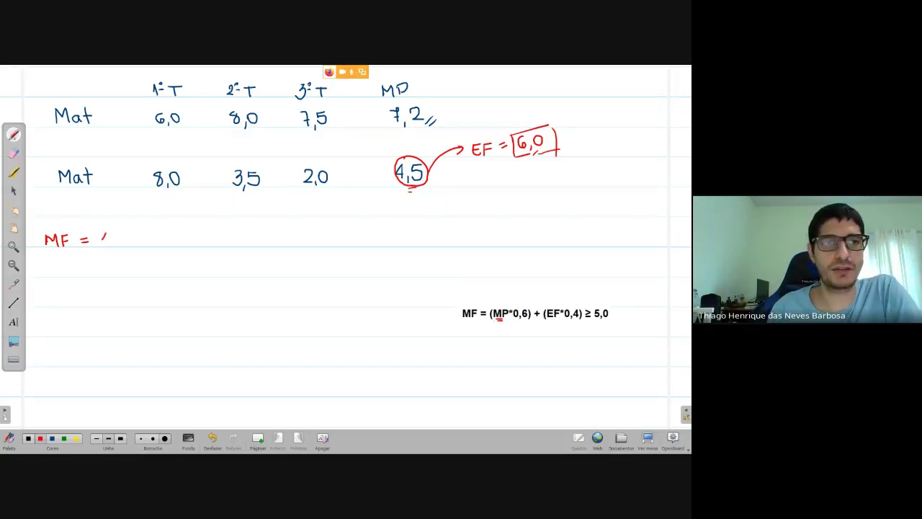
Step: Complete the MF expression with "4,5 · 0,6 + 6,0 · 0,4"
drag(104, 232, 105, 239)
drag(101, 239, 110, 239)
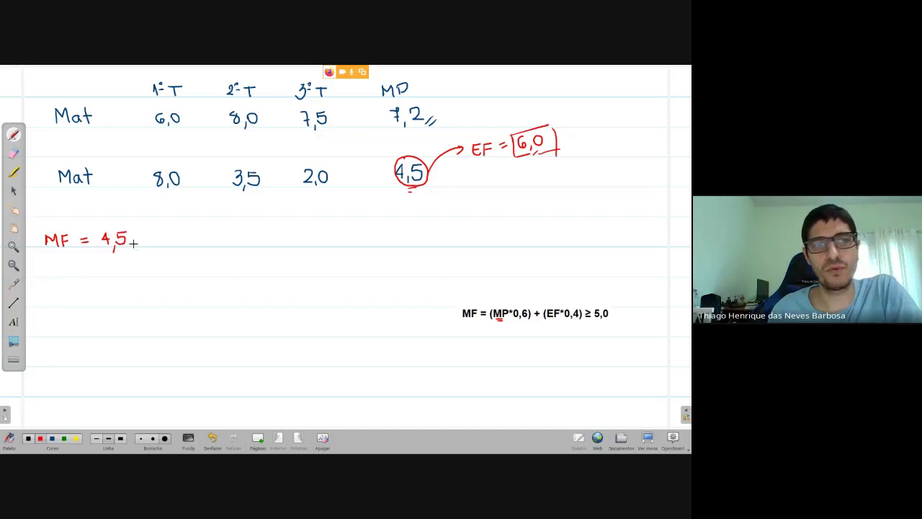
drag(142, 239, 149, 244)
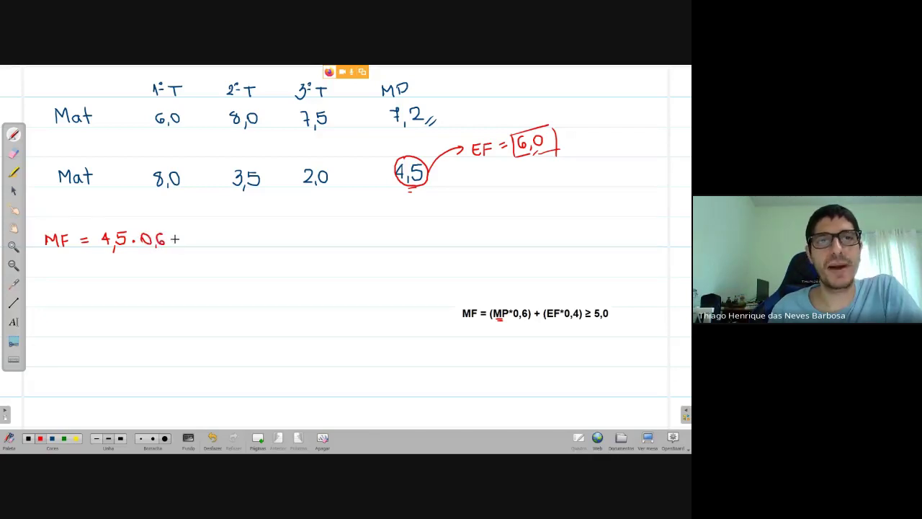
drag(177, 238, 180, 241)
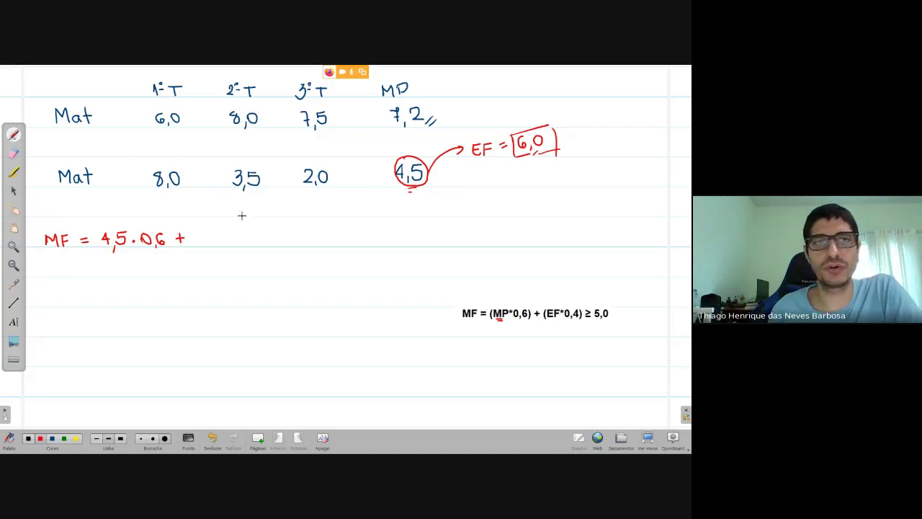
drag(204, 232, 208, 239)
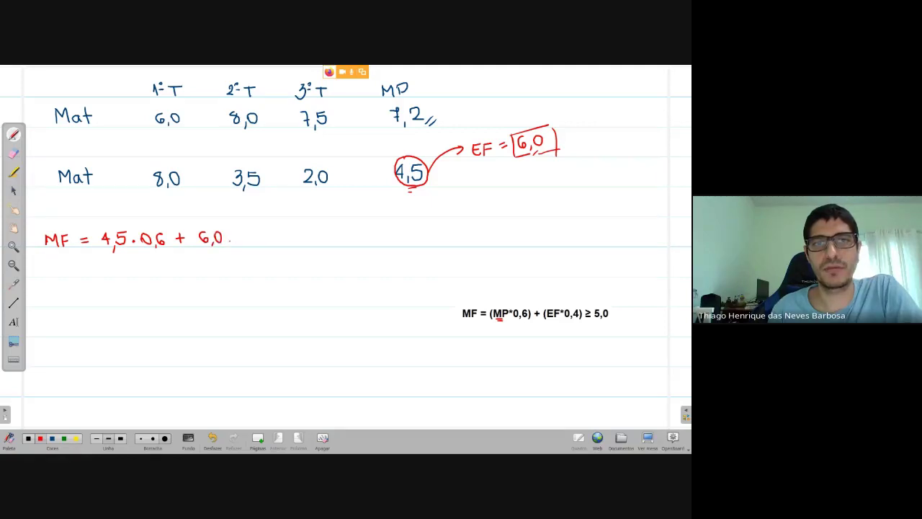
drag(236, 233, 258, 248)
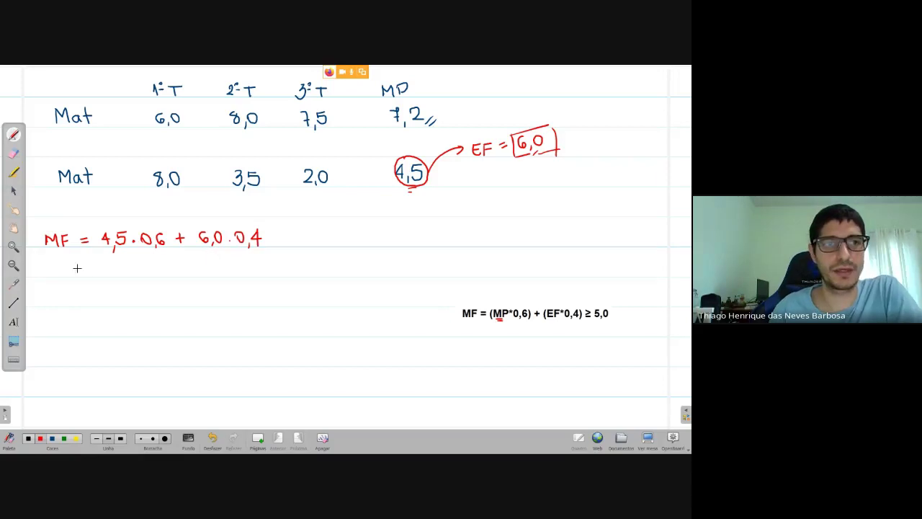
Step: Write the line "= 2,7 + 2,4 = 5,1" below the MF expression, circle 5,1 and underline 5,0 in the formula
drag(81, 264, 91, 264)
drag(81, 270, 91, 270)
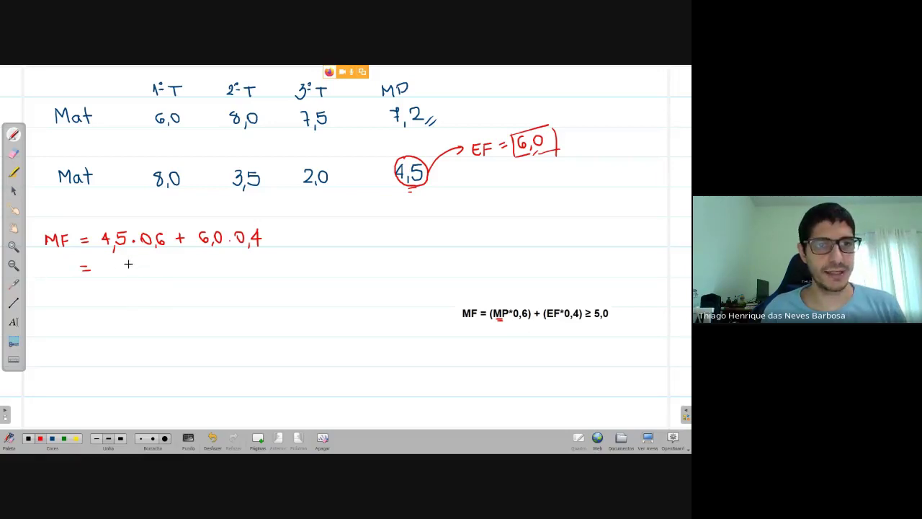
drag(128, 262, 131, 270)
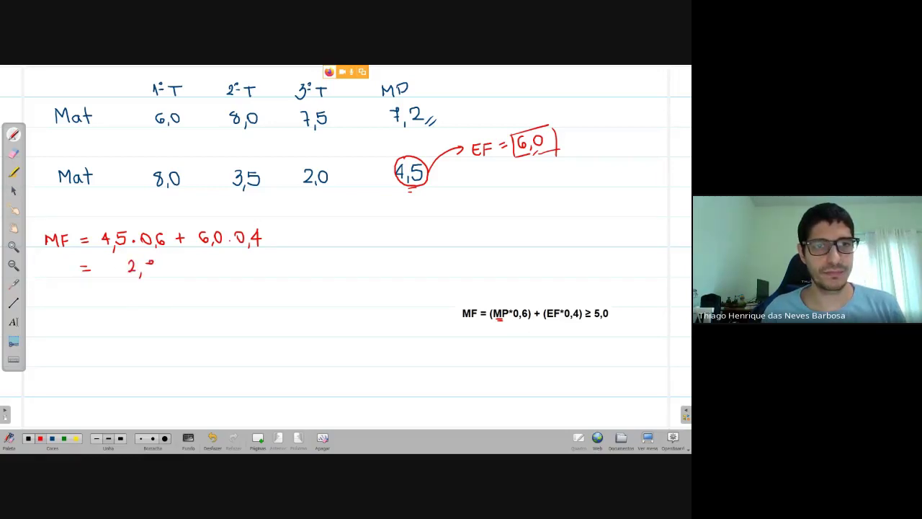
drag(175, 268, 184, 267)
drag(180, 263, 178, 274)
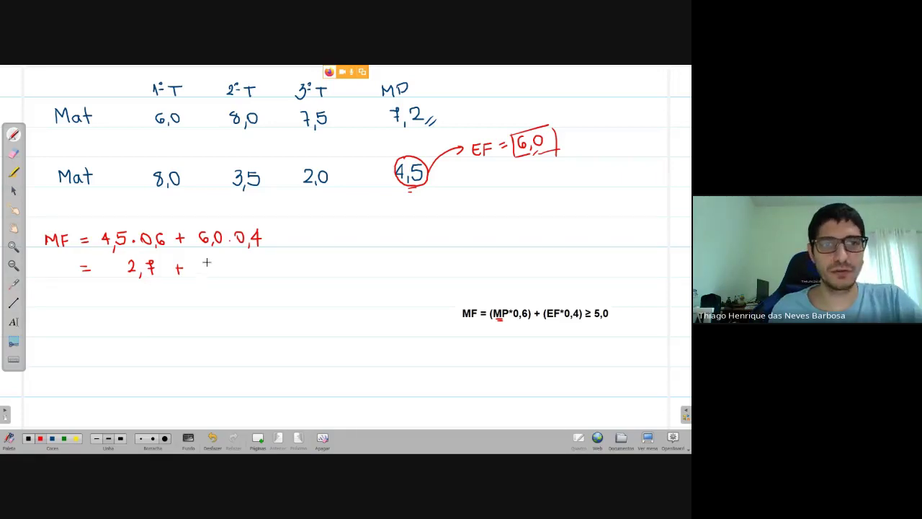
drag(208, 273, 234, 268)
drag(229, 261, 228, 279)
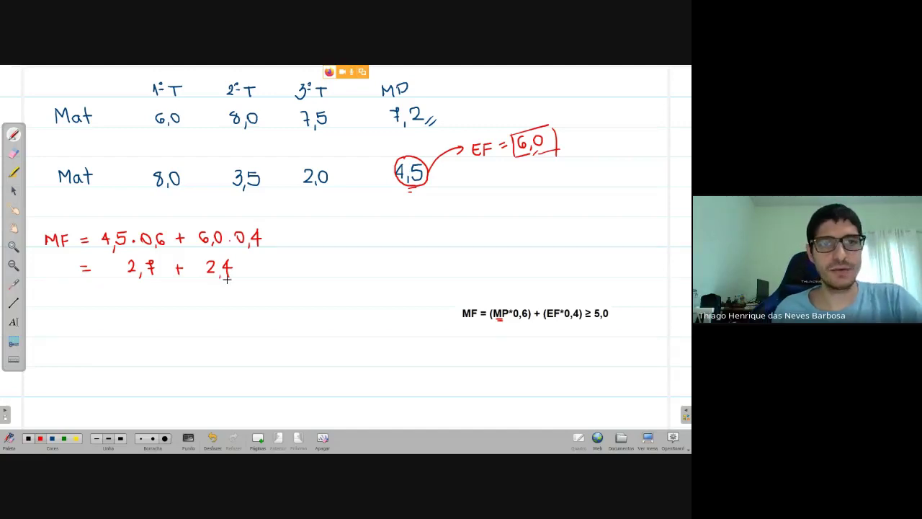
mouse_move(250, 265)
mouse_down()
mouse_move(291, 276)
mouse_move(269, 259)
mouse_move(282, 286)
mouse_move(307, 259)
mouse_move(282, 252)
mouse_up()
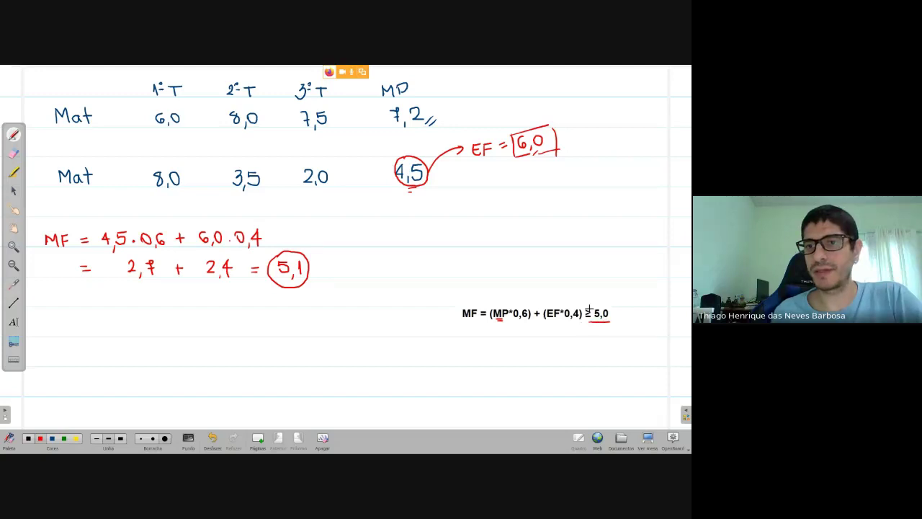
Step: Mark the ≥ sign, the 4,5 average and the 6,0 exam grade in red, and label the 5,1 result "AP"
drag(586, 320, 591, 305)
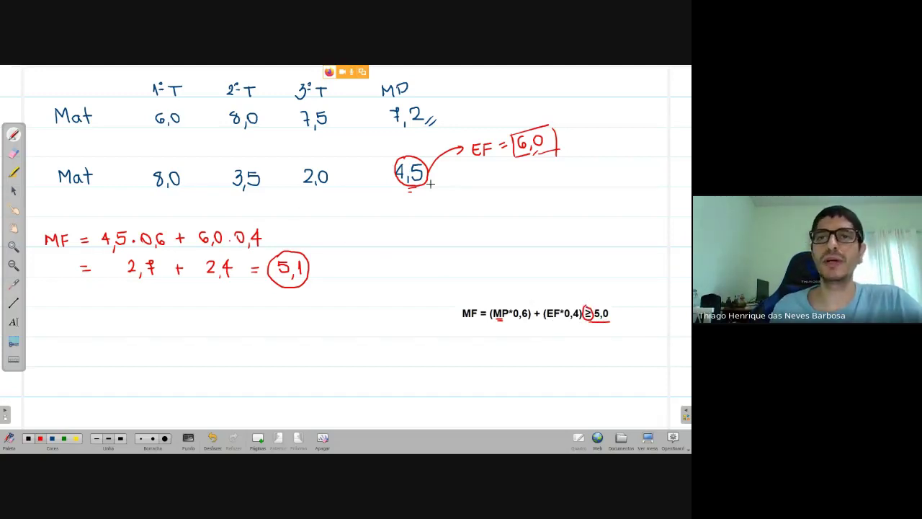
mouse_move(408, 187)
mouse_down()
mouse_move(425, 184)
mouse_move(424, 192)
mouse_up()
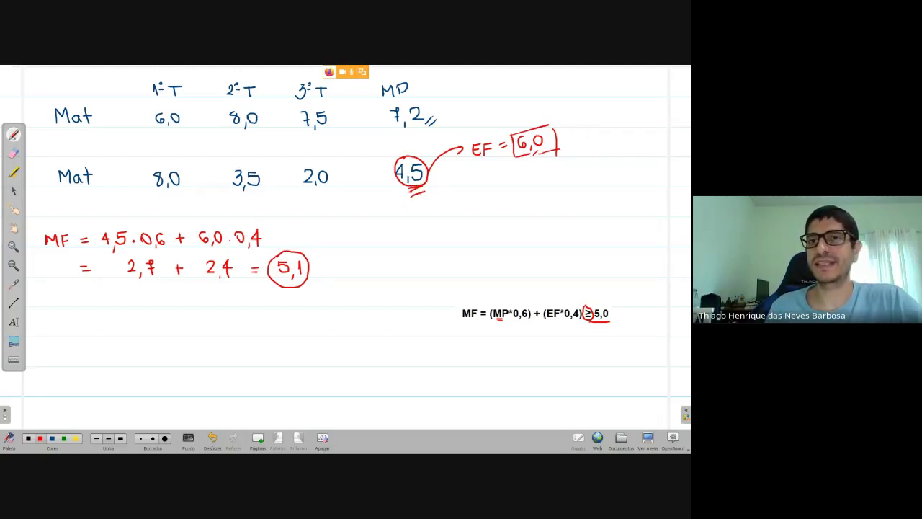
drag(526, 154, 546, 155)
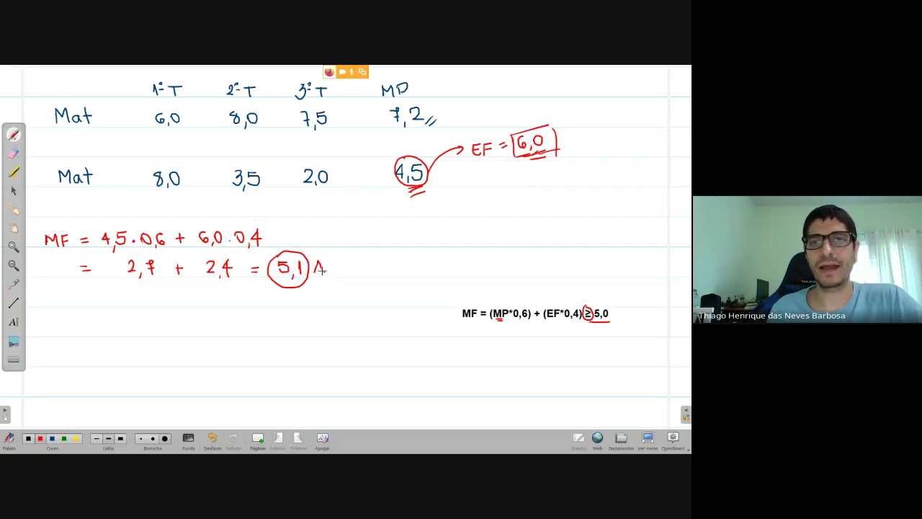
drag(315, 269, 328, 268)
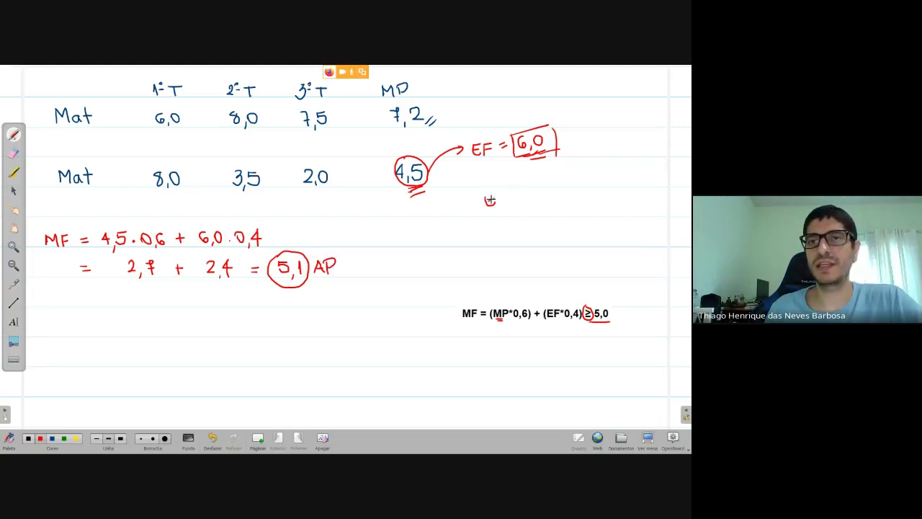
Step: Handwrite a second exam case "EF = 2,5" and its expression "MF = 4,5 · 0,6 + 2,5 · 0,4" below the first calculation
drag(494, 198, 499, 195)
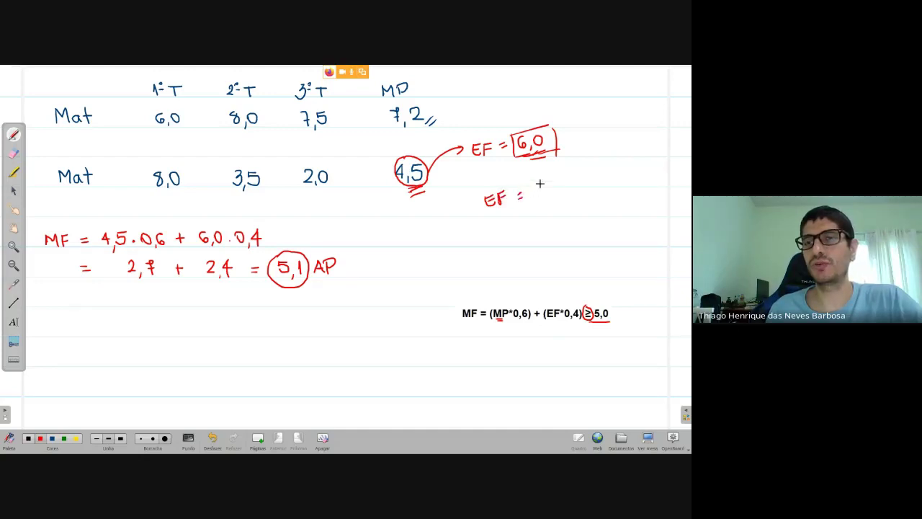
drag(538, 185, 556, 191)
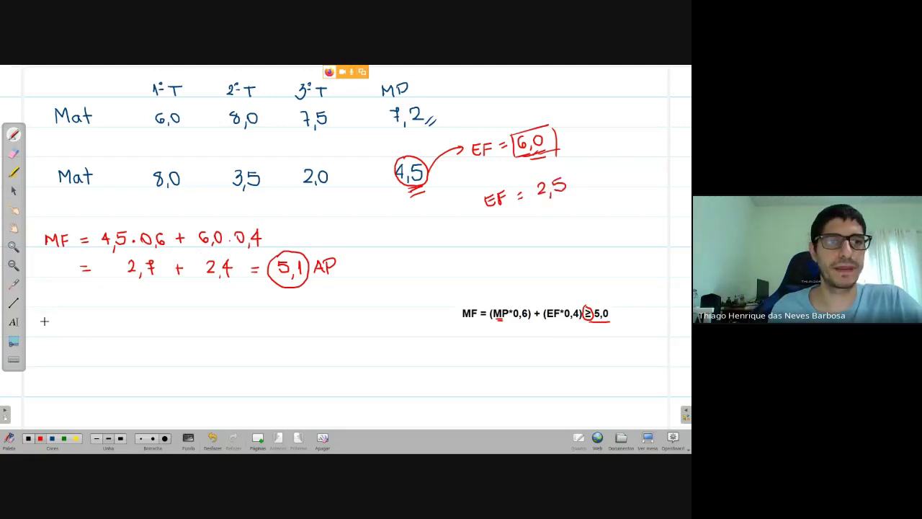
mouse_move(44, 319)
mouse_down()
mouse_move(44, 331)
mouse_move(59, 330)
mouse_up()
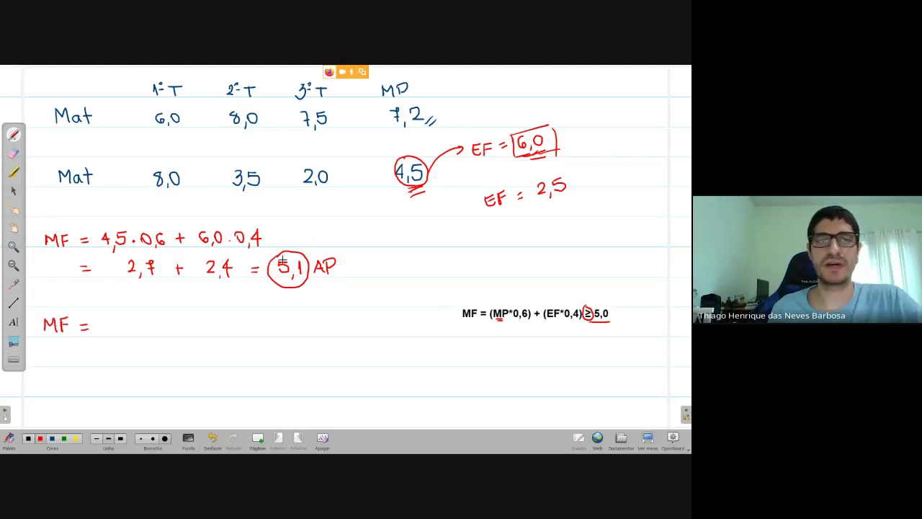
mouse_move(110, 319)
mouse_down()
mouse_move(109, 328)
mouse_move(136, 332)
mouse_up()
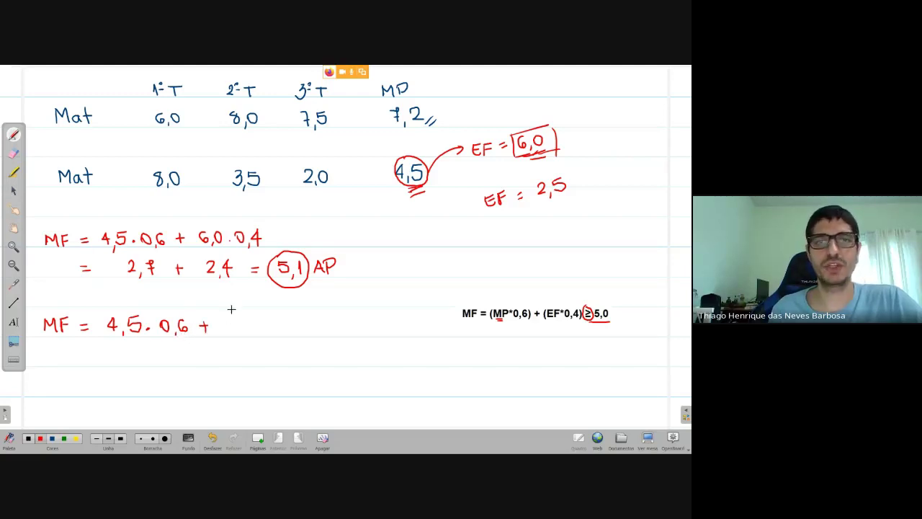
drag(227, 321, 248, 333)
drag(246, 321, 252, 322)
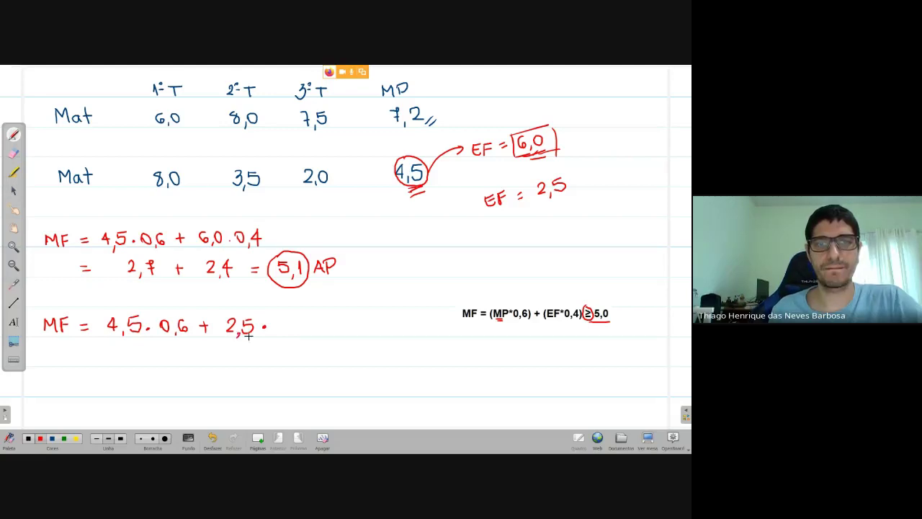
drag(280, 321, 301, 325)
drag(299, 318, 298, 329)
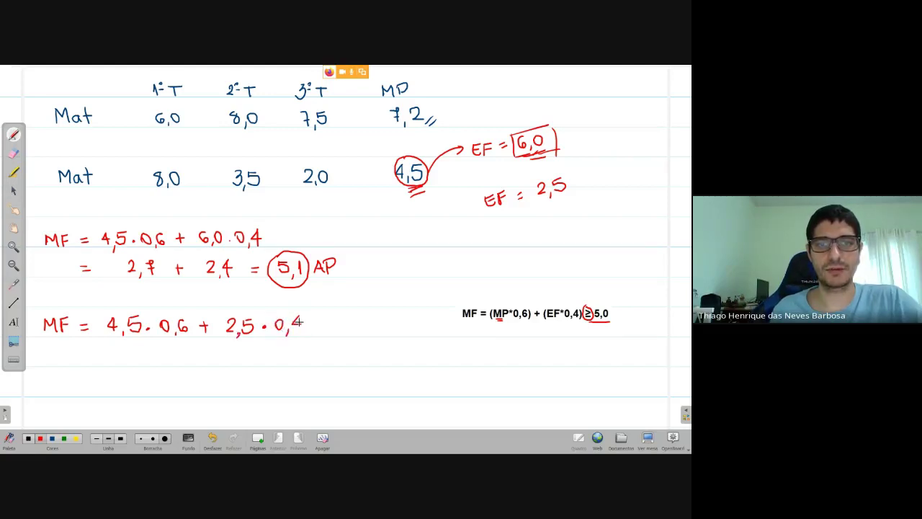
Step: Write the line "= 2,7 + 1 = 3,7" under the second MF expression, circle 3,7 and label it "REP" with underlining
drag(82, 352, 91, 352)
drag(82, 356, 91, 356)
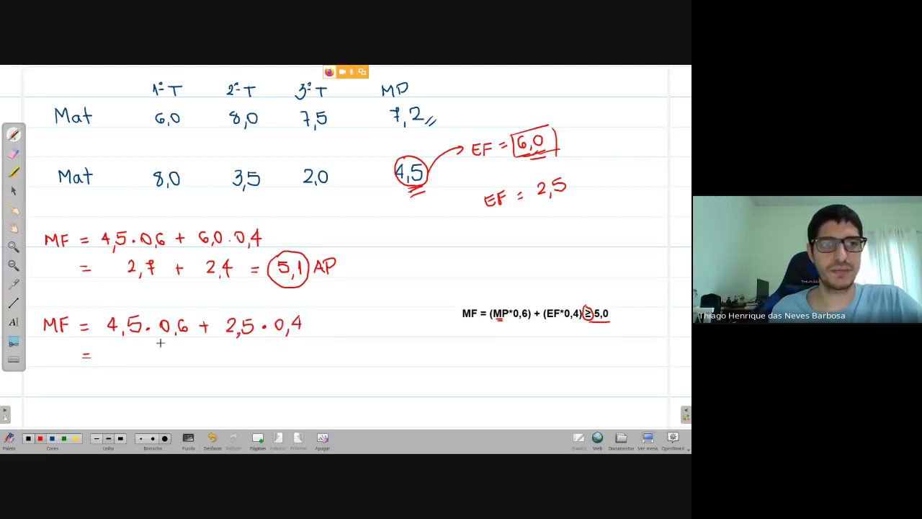
drag(148, 351, 162, 361)
mouse_move(162, 358)
mouse_down()
mouse_move(173, 349)
mouse_move(170, 362)
mouse_up()
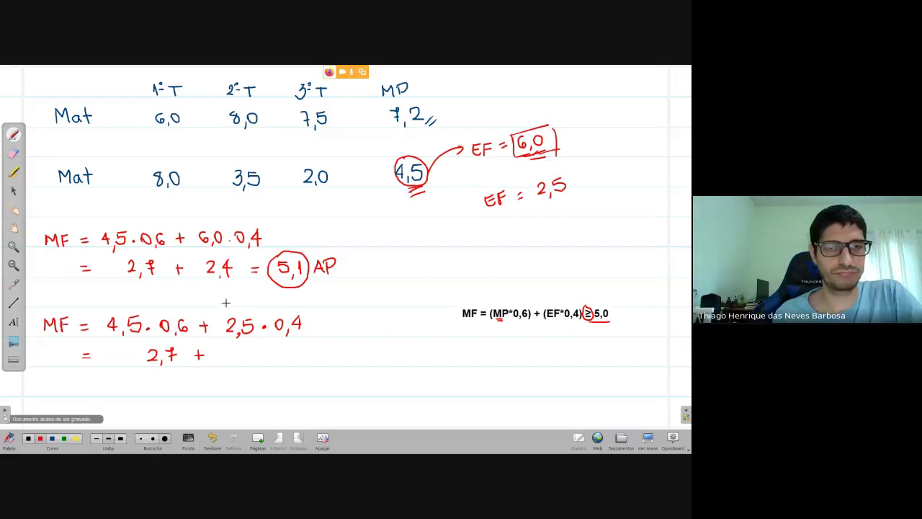
mouse_move(218, 353)
mouse_down()
mouse_move(222, 362)
mouse_move(264, 352)
mouse_up()
mouse_move(252, 358)
mouse_down()
mouse_move(298, 368)
mouse_move(316, 358)
mouse_move(288, 376)
mouse_move(317, 365)
mouse_move(285, 343)
mouse_up()
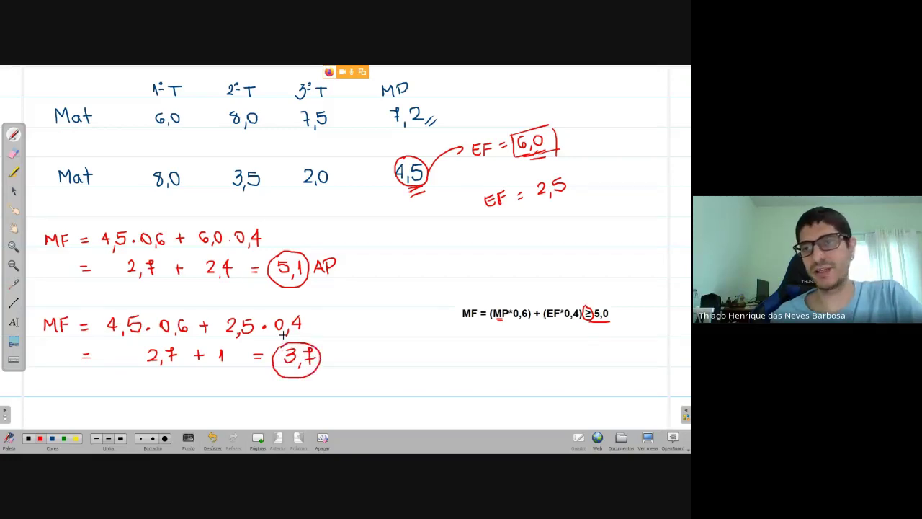
mouse_move(586, 308)
mouse_down()
mouse_move(588, 320)
mouse_move(610, 318)
mouse_up()
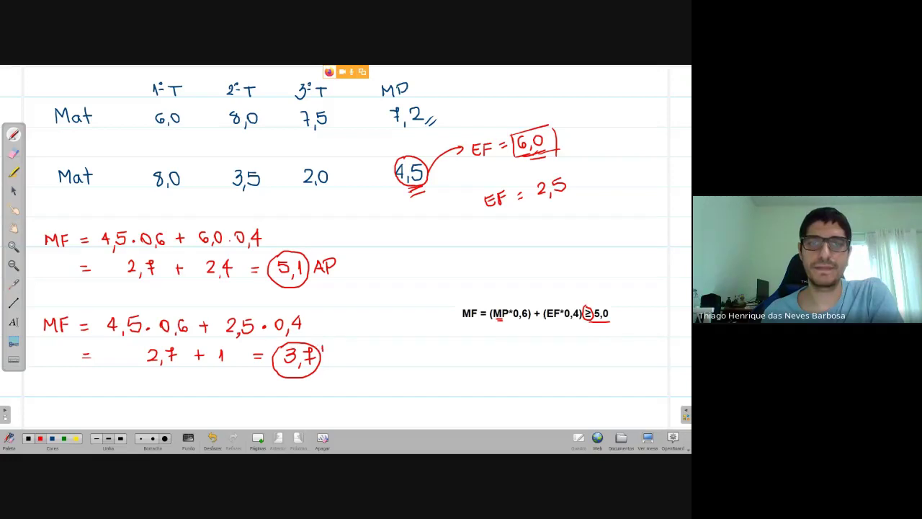
mouse_move(323, 345)
mouse_down()
mouse_move(342, 344)
mouse_move(326, 355)
mouse_up()
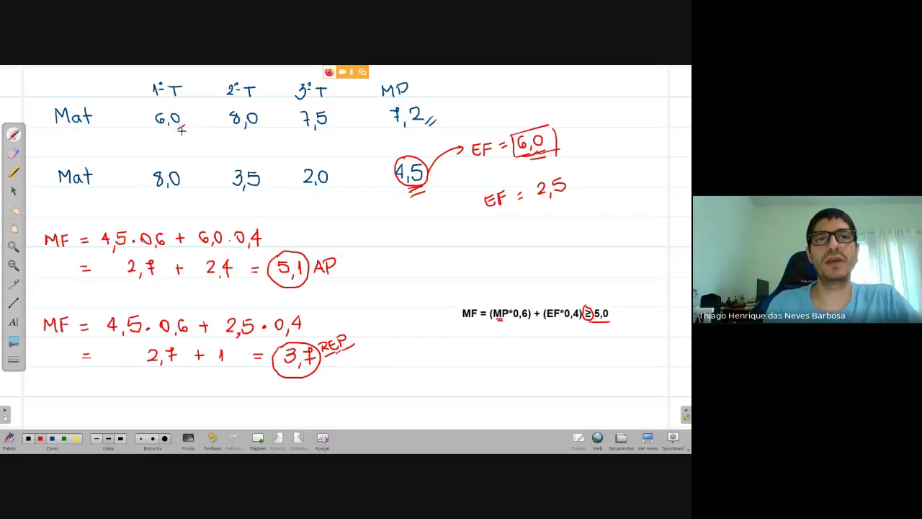
Step: Double-underline the second-term grade 8,0 in the first Mat row in red
drag(264, 128, 269, 126)
drag(264, 132, 269, 131)
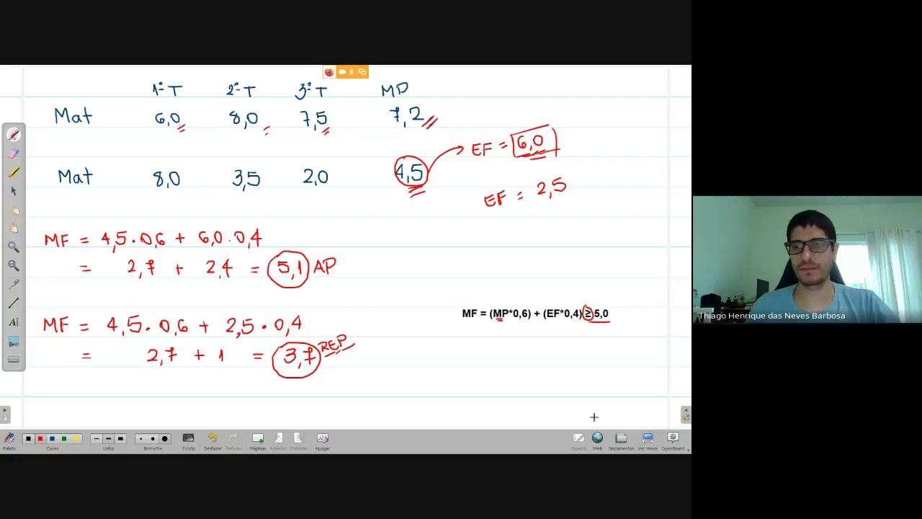
Step: Switch from the whiteboard to the desktop and open the chat of the Google Meet call to read the replies
click(644, 447)
click(141, 73)
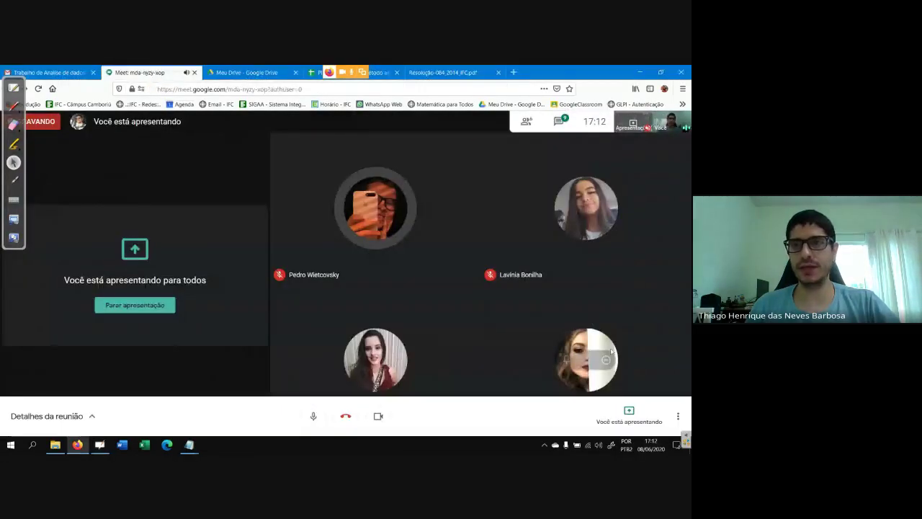
click(560, 122)
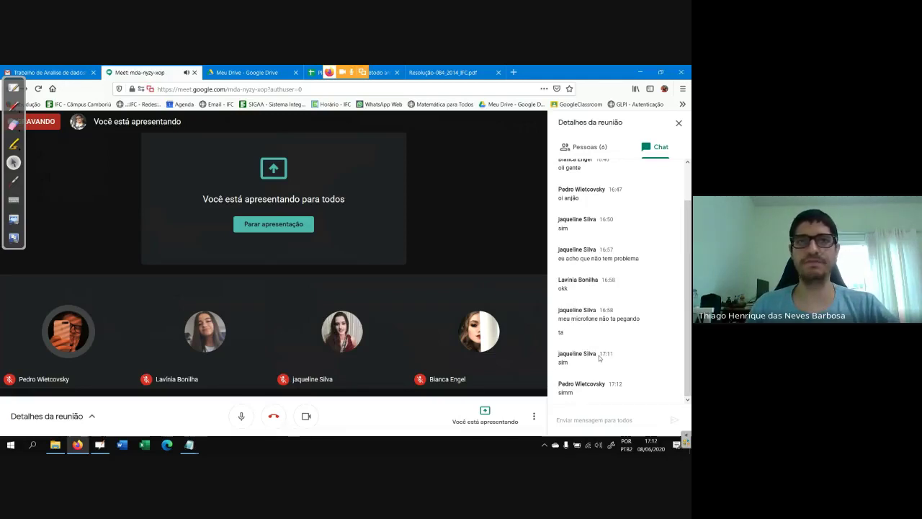
Step: Switch to the "Planilha de notas - método antigo" spreadsheet, move the floating annotation palette off the row numbers and activate its pointer tool
click(385, 73)
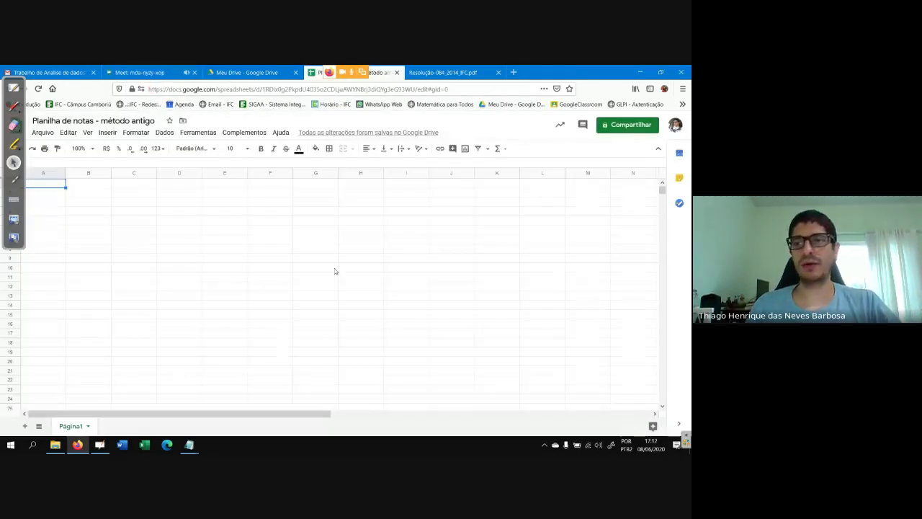
click(115, 278)
click(13, 124)
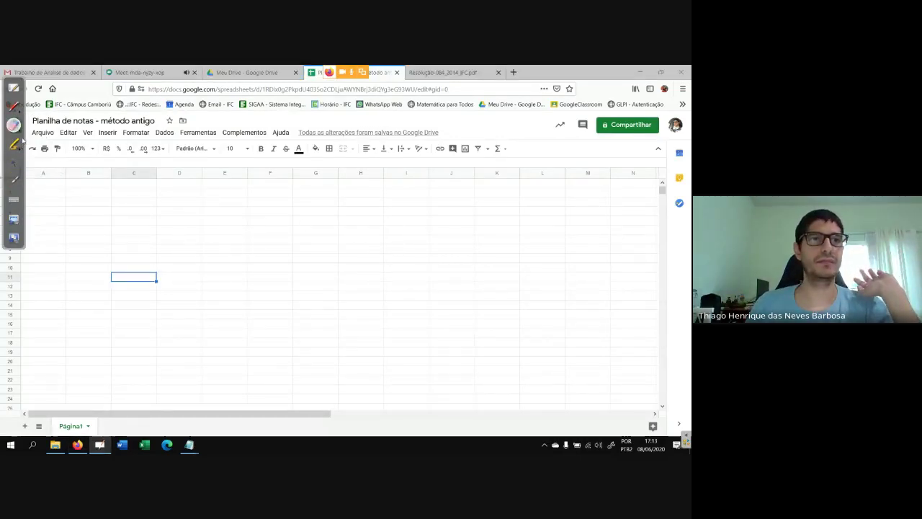
mouse_move(22, 141)
mouse_down()
mouse_move(193, 237)
mouse_move(665, 376)
mouse_move(652, 309)
mouse_move(687, 301)
mouse_up()
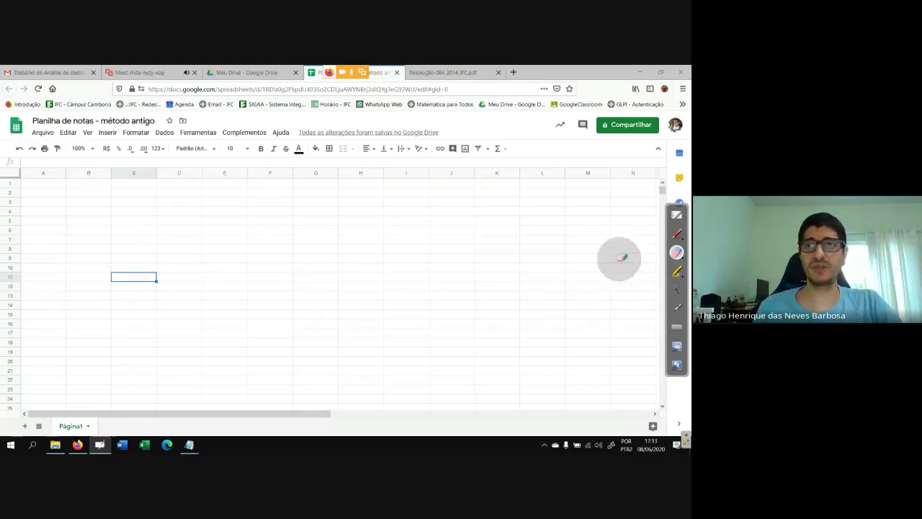
click(677, 289)
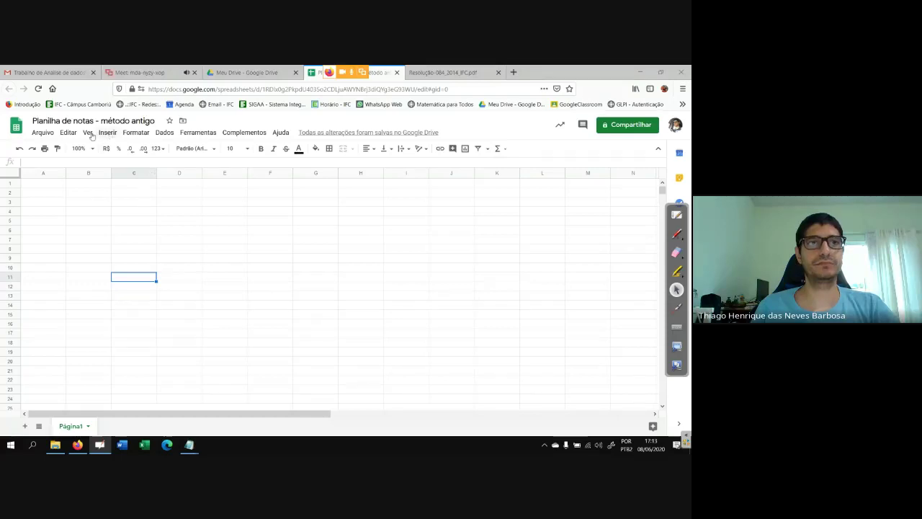
Step: Set the spreadsheet's zoom to 150%
click(69, 133)
mouse_move(83, 135)
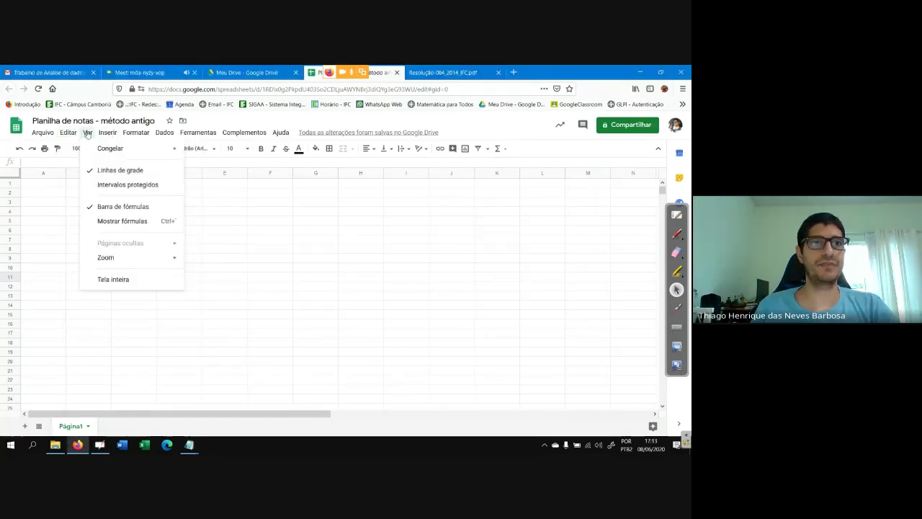
mouse_move(123, 257)
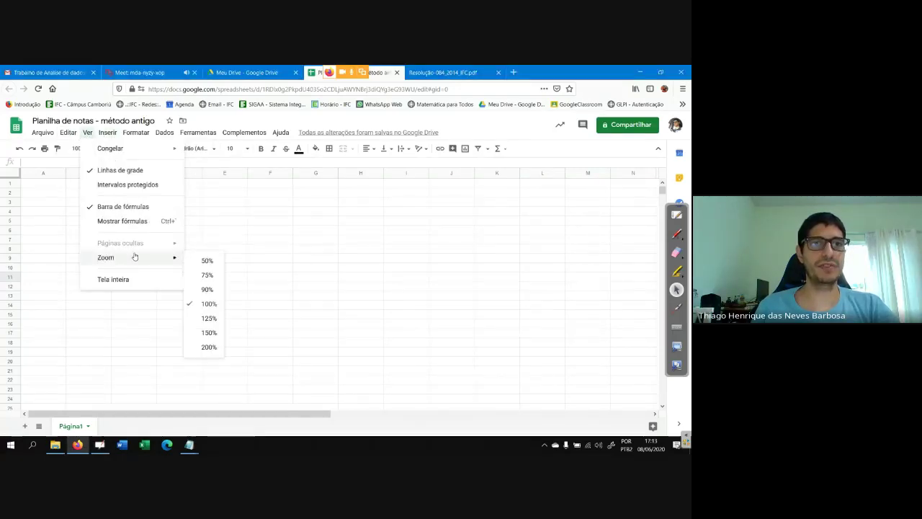
click(208, 332)
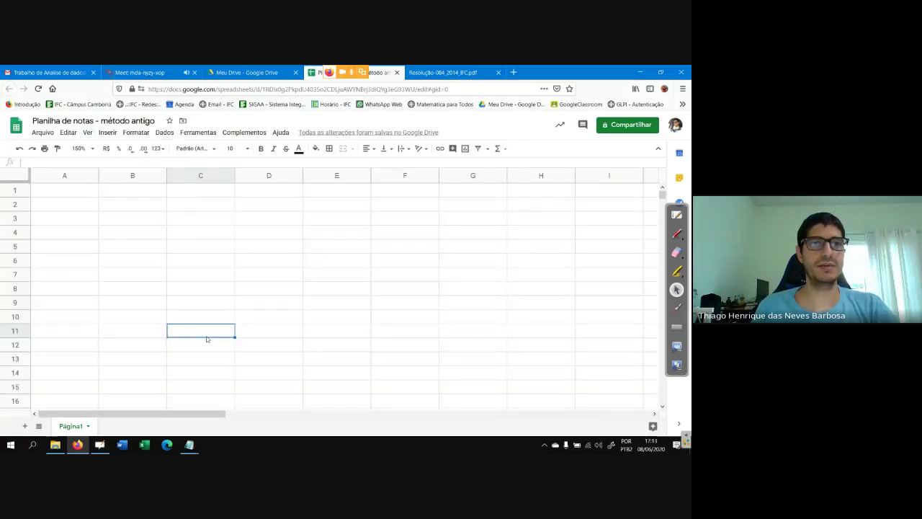
Step: Enter the subject name "Matemática" in cell A3
click(150, 290)
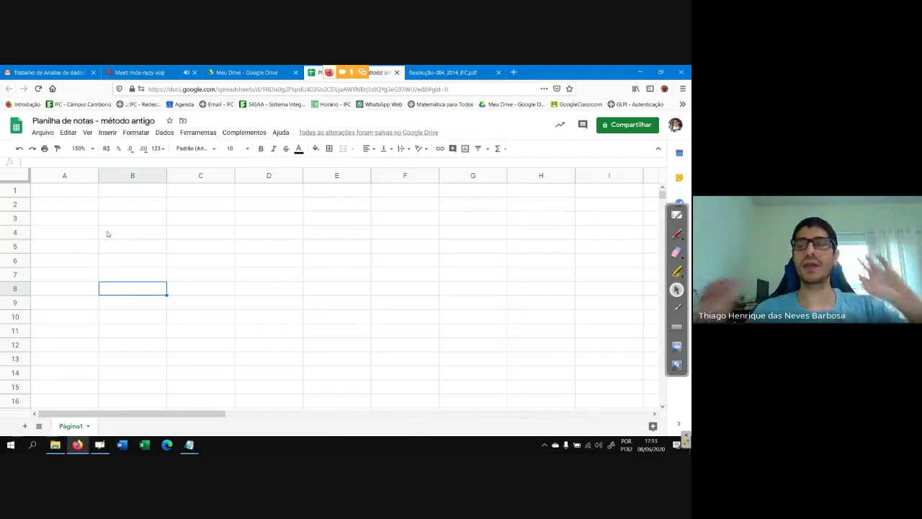
click(76, 207)
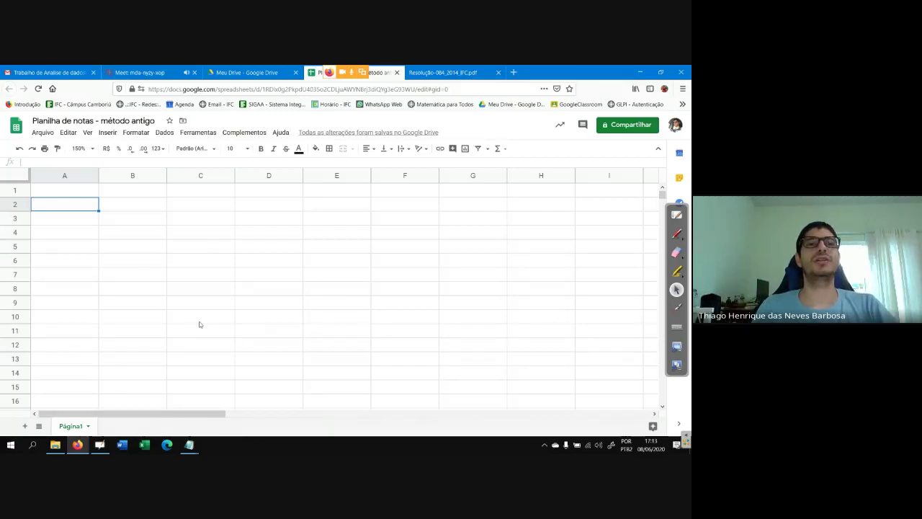
click(53, 224)
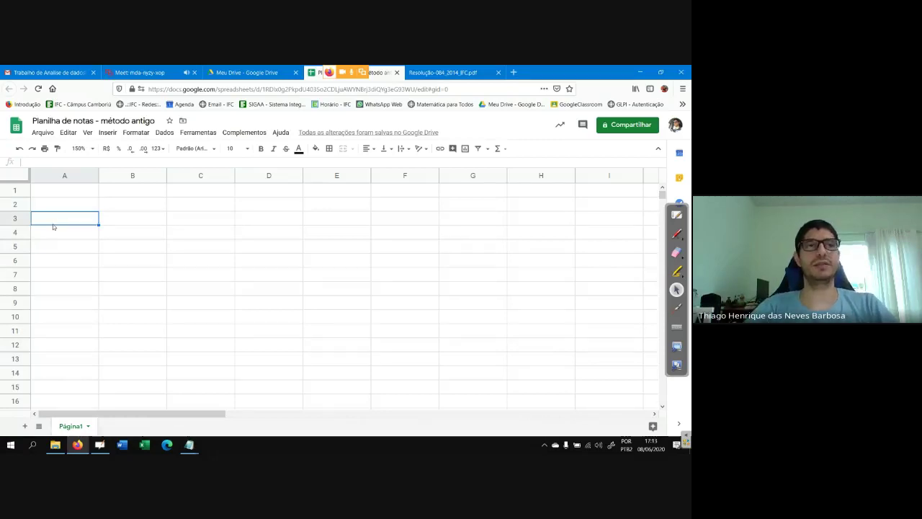
text(Matema)
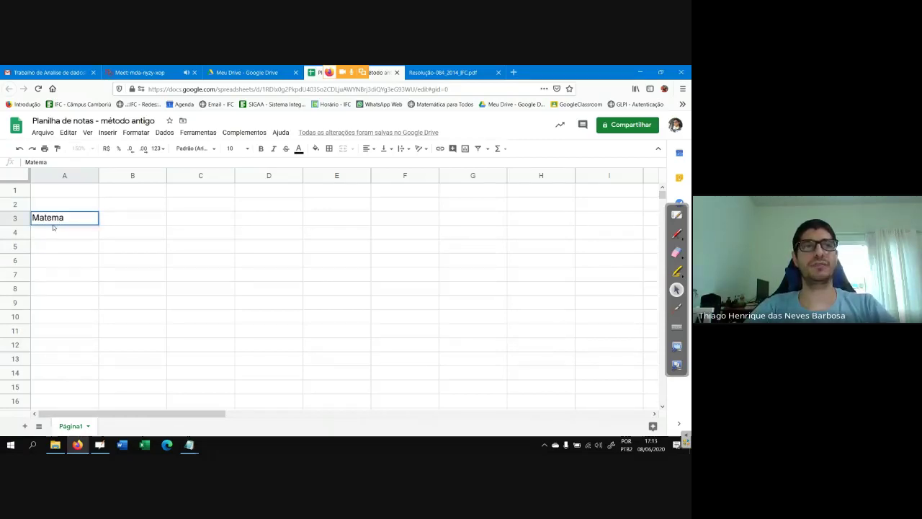
key(BackSpace)
text(át)
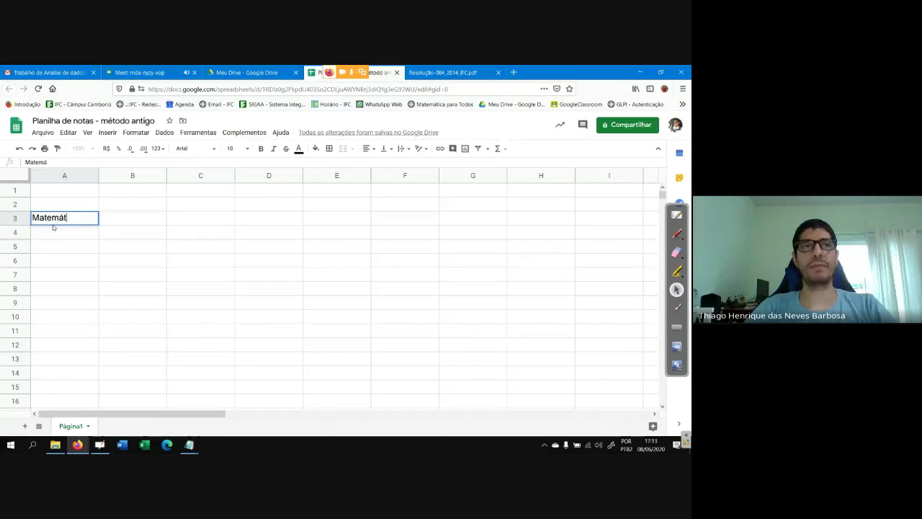
text(ica)
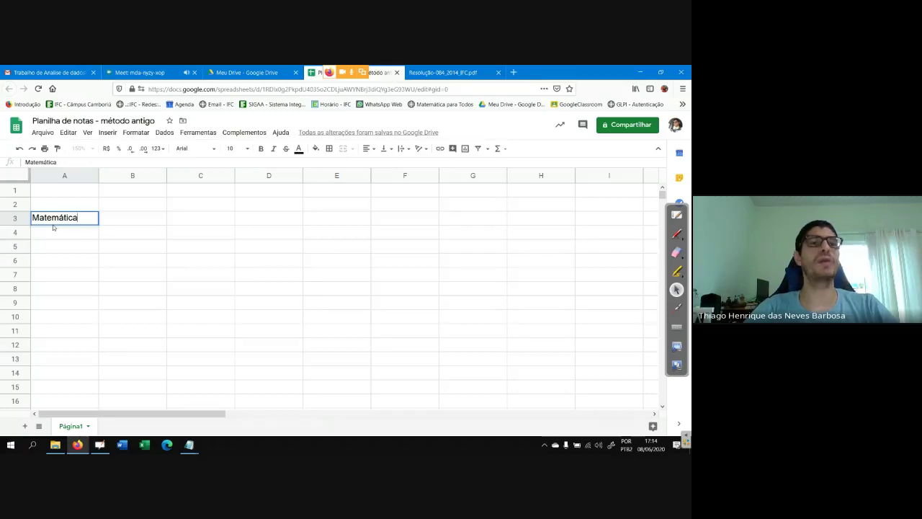
key(Return)
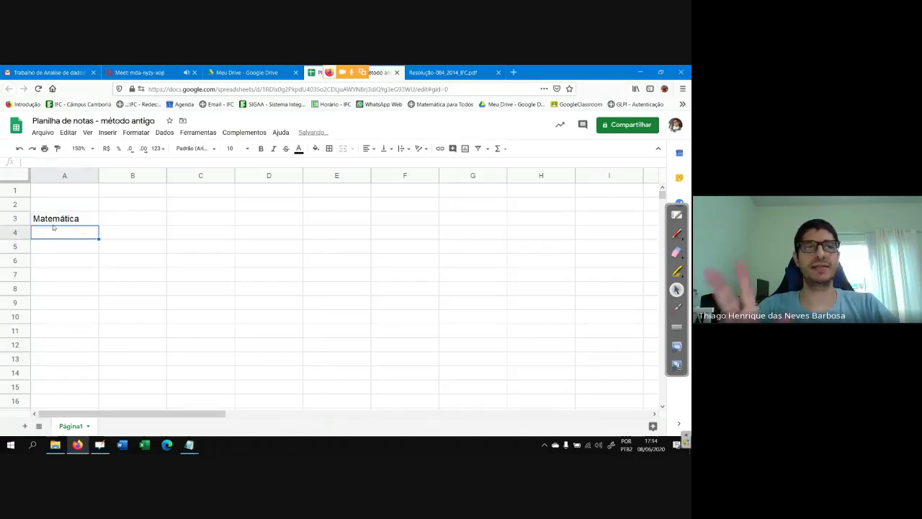
Step: Enter the subject name "Língua Portuguesa" in cell A4, with the accent on the í
text(L)
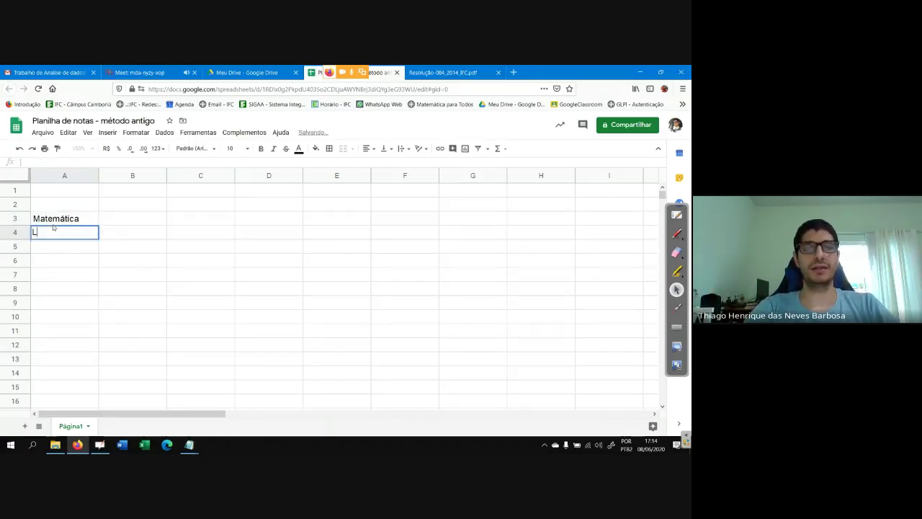
text(ingu)
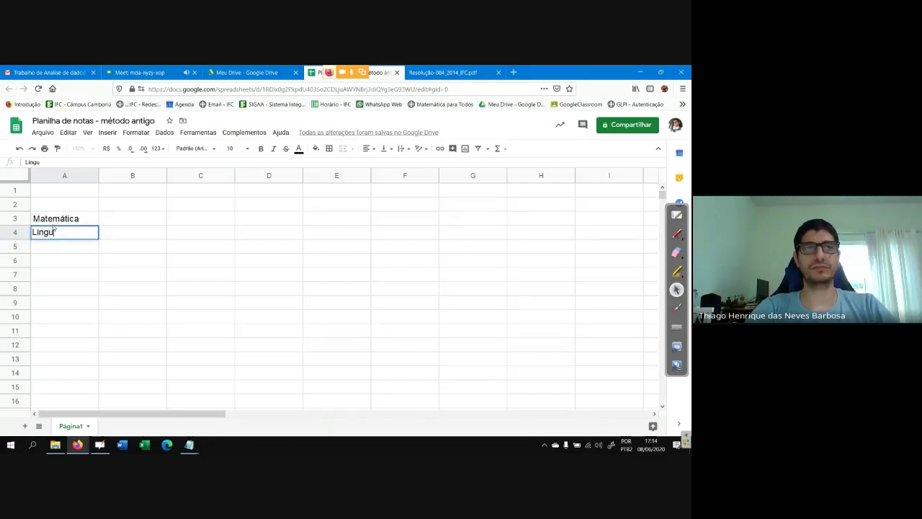
key(BackSpace)
key(BackSpace)
key(BackSpace)
key(BackSpace)
key(BackSpace)
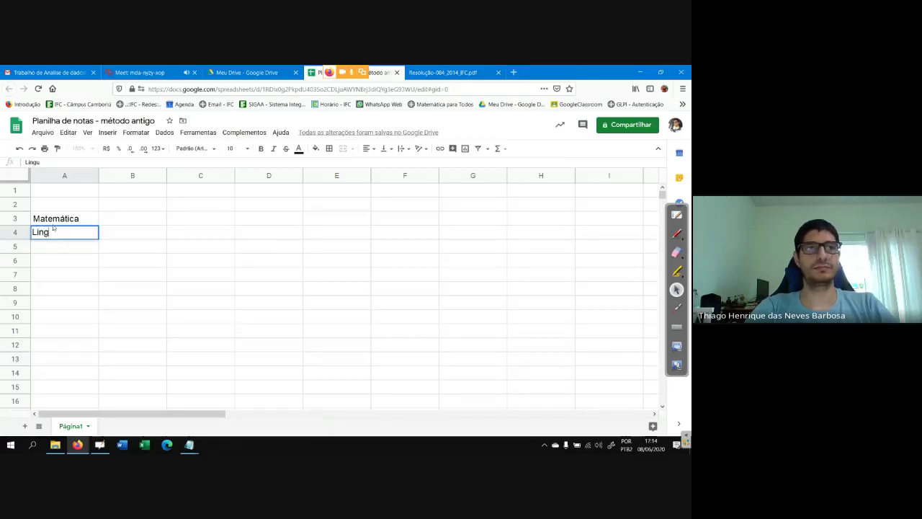
text(íngu)
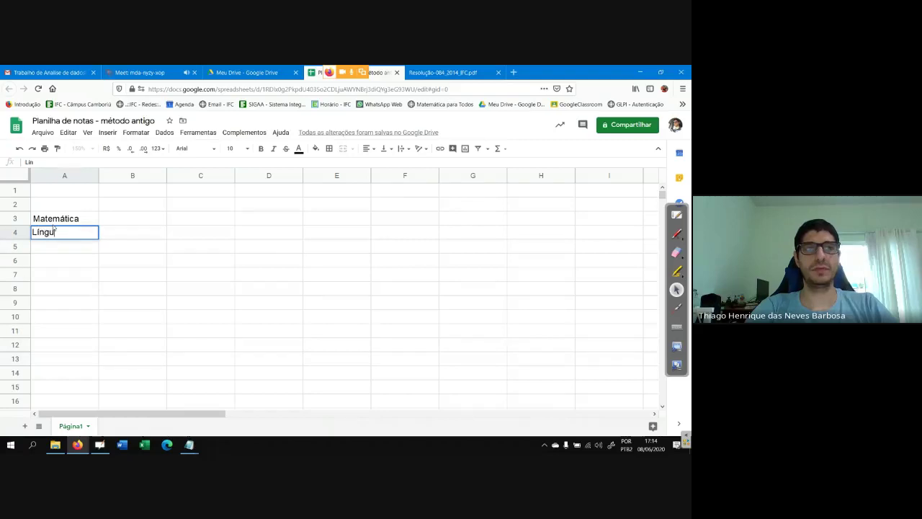
text(a Portuguesa)
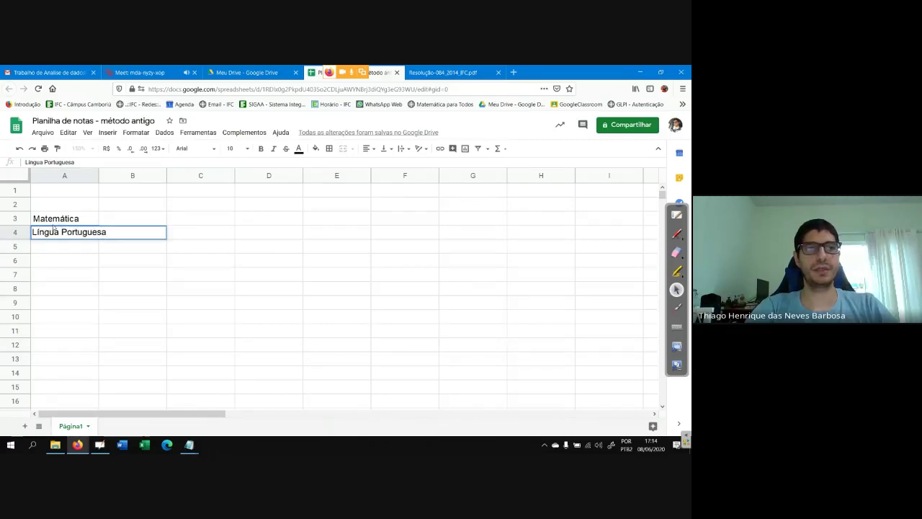
key(Return)
Step: Enter the subject name "Física" in cell A5
text(F)
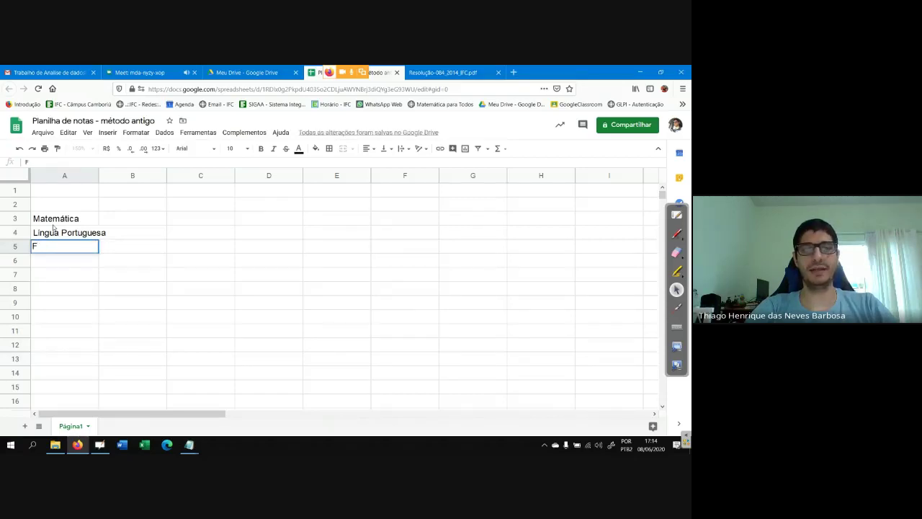
text(ísica)
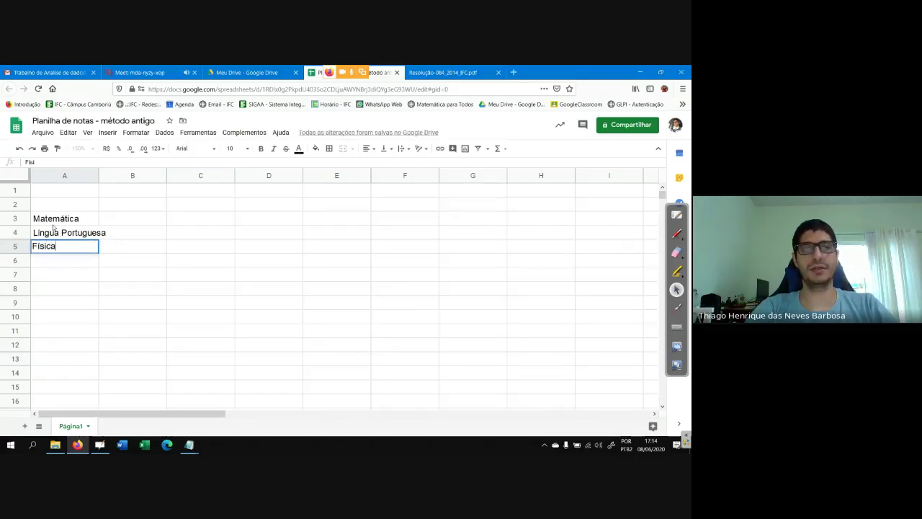
key(Return)
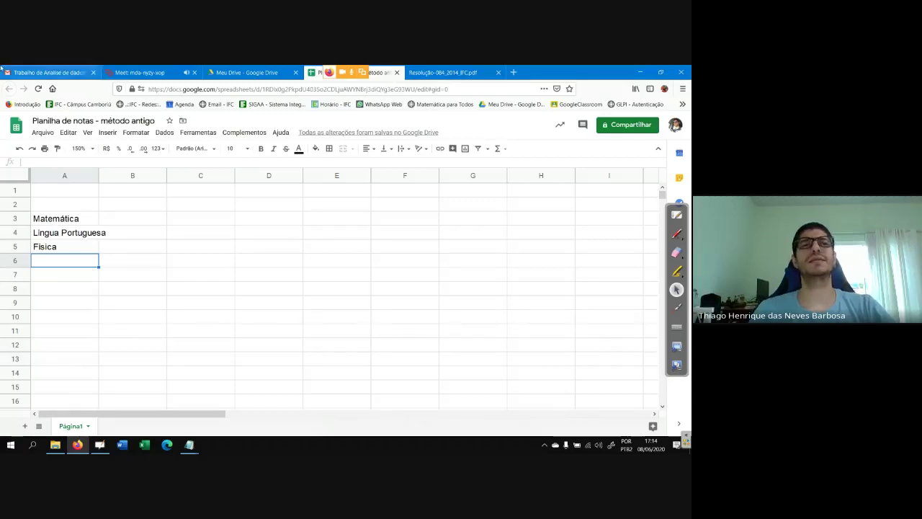
Step: Check the participants and chat of the Google Meet call
click(140, 72)
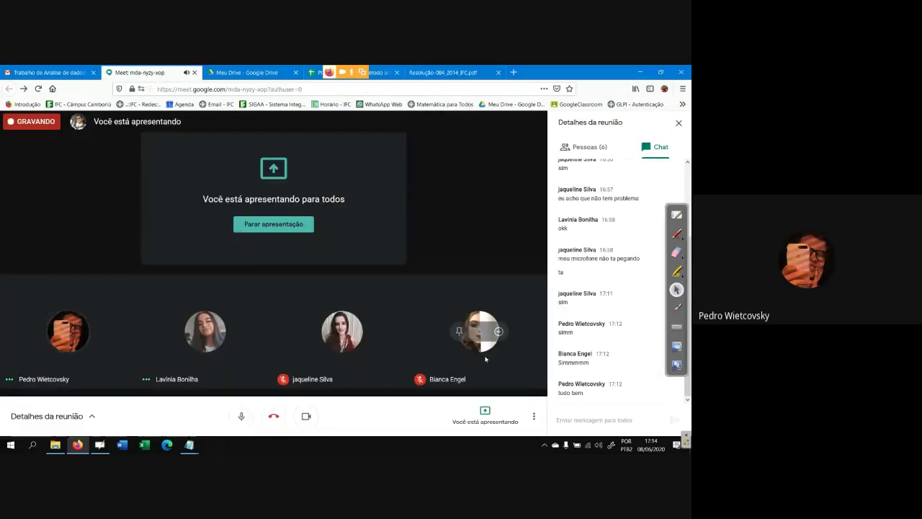
click(59, 69)
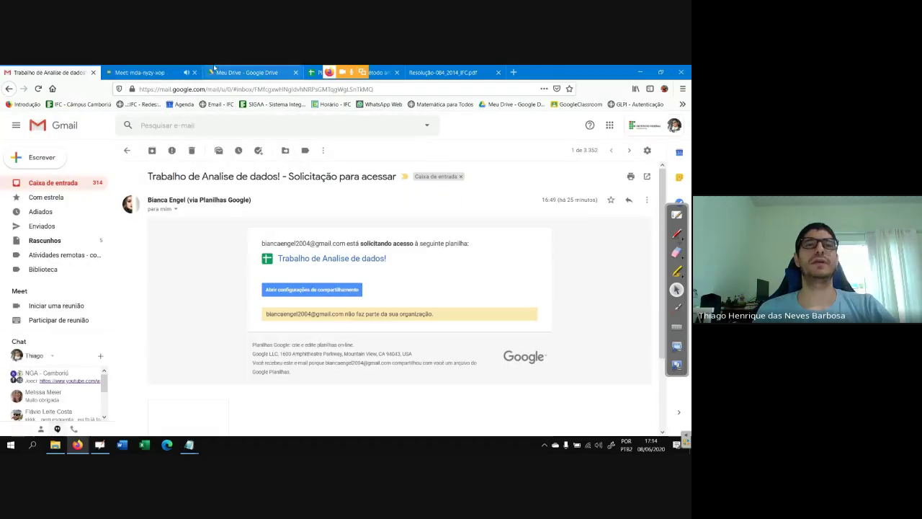
click(230, 70)
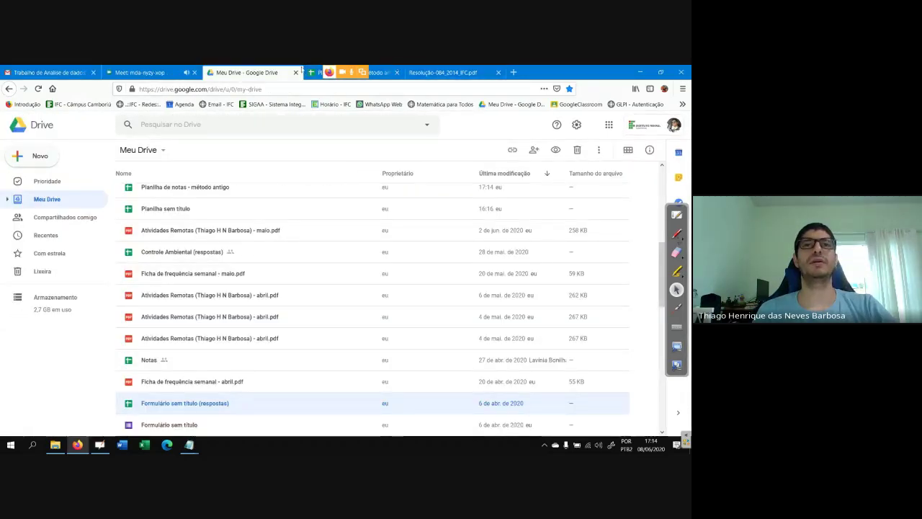
Step: Return to the grade spreadsheet, enter "PCA" in cell A6 and widen column A to fit the subject names
click(376, 72)
text(PCA)
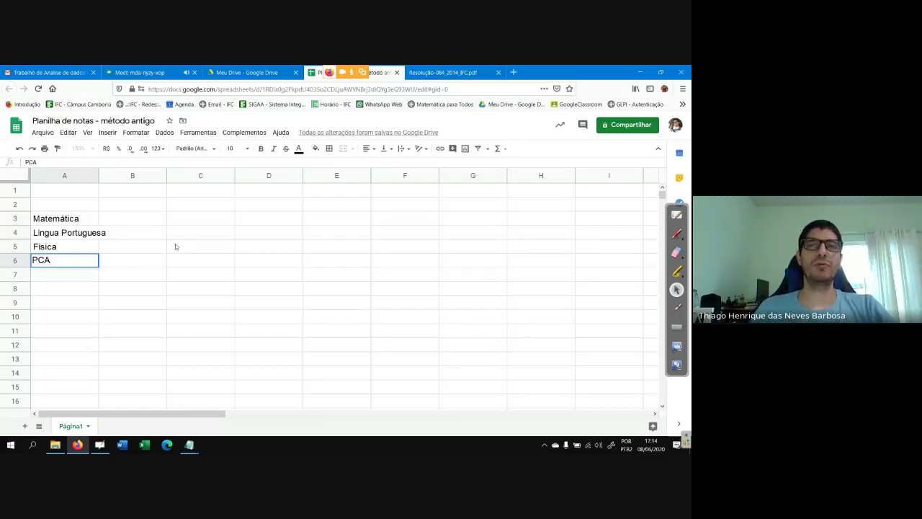
click(139, 204)
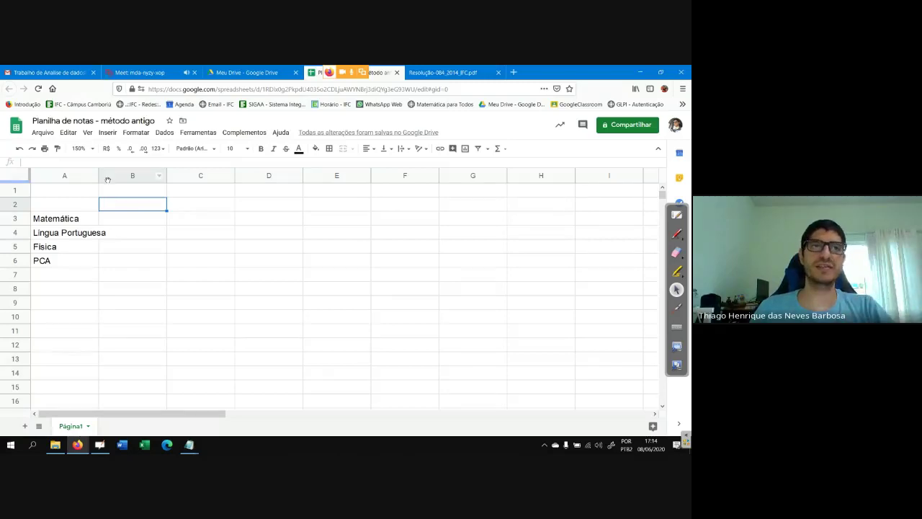
drag(97, 175, 113, 175)
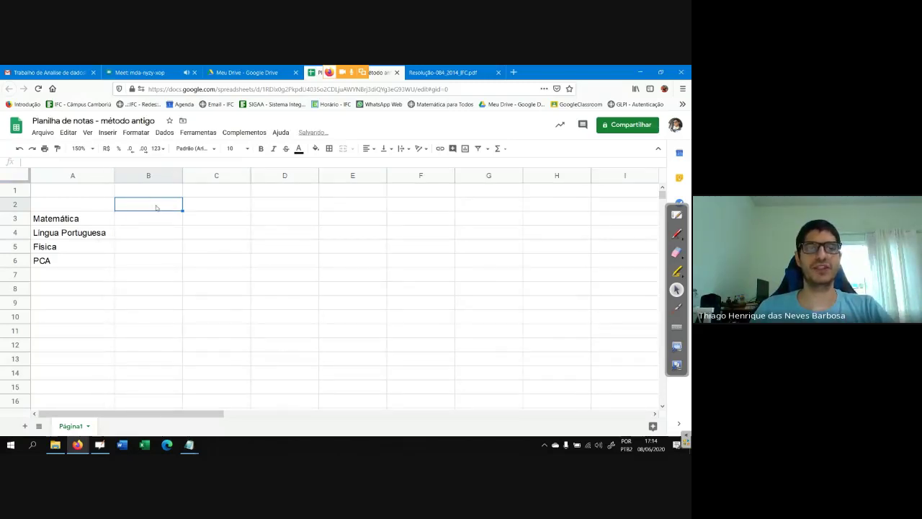
Step: Enter the assessment headers "AV1" in cell B2 and "AV2" in cell C2, in capital letters
text(A)
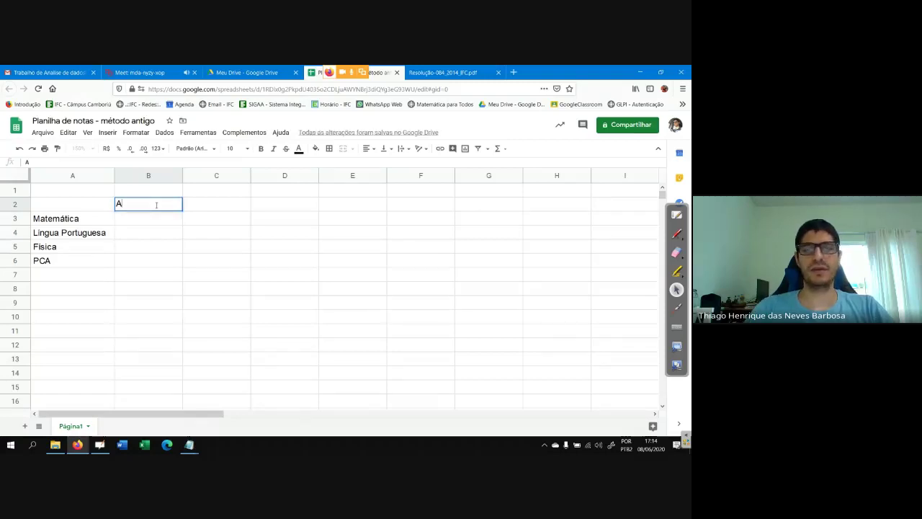
text(v1)
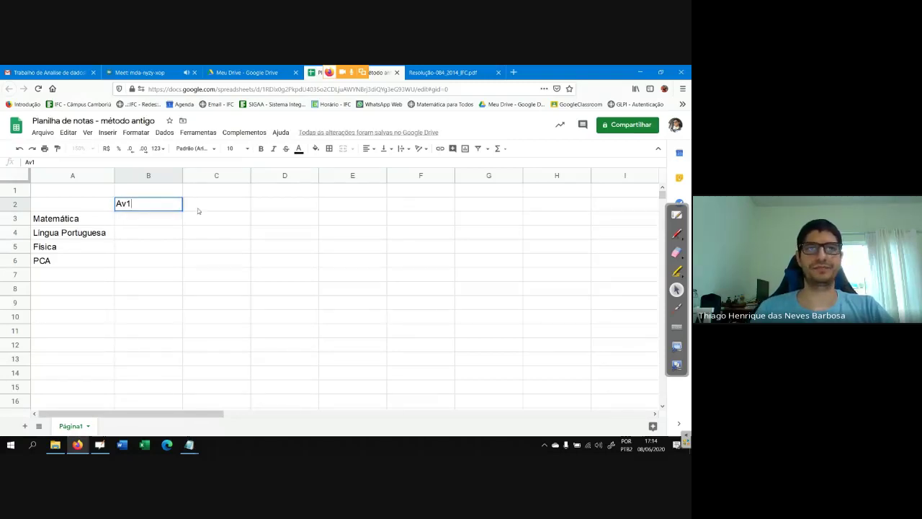
click(186, 212)
click(169, 207)
drag(133, 205, 127, 204)
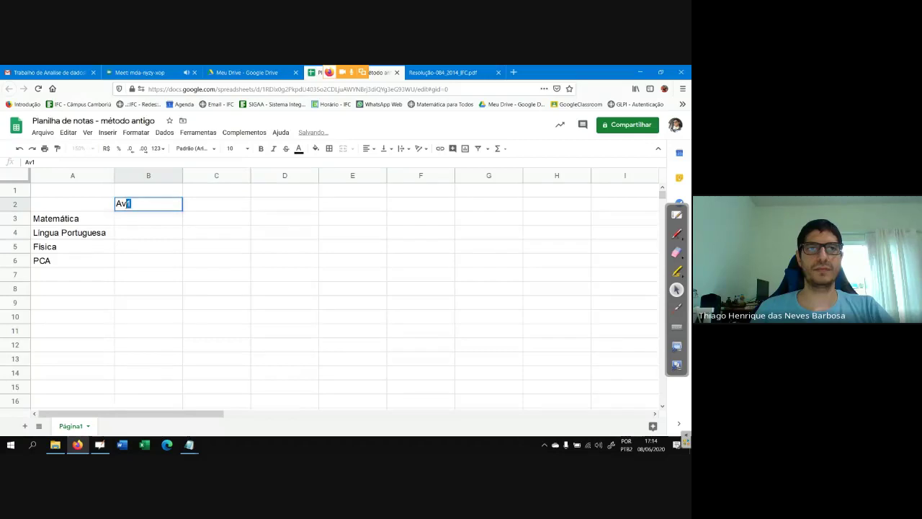
text(V)
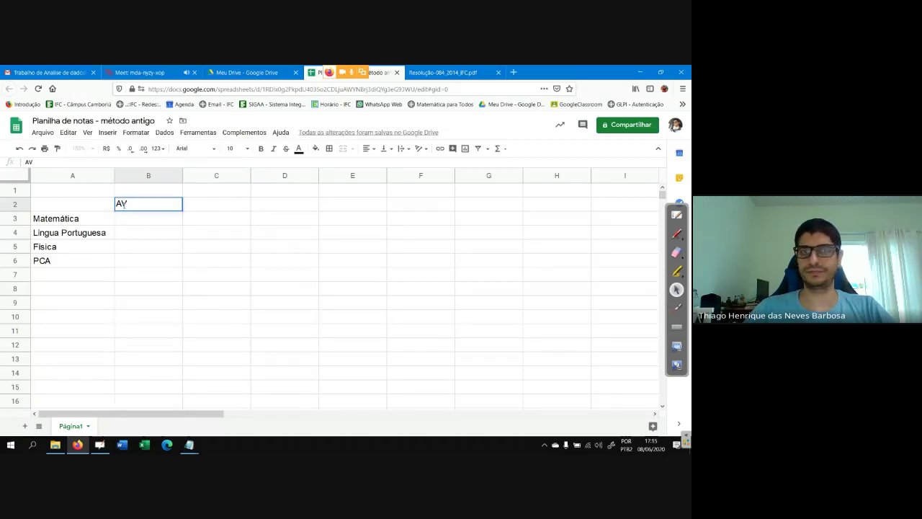
text(1)
click(198, 208)
text(AV2)
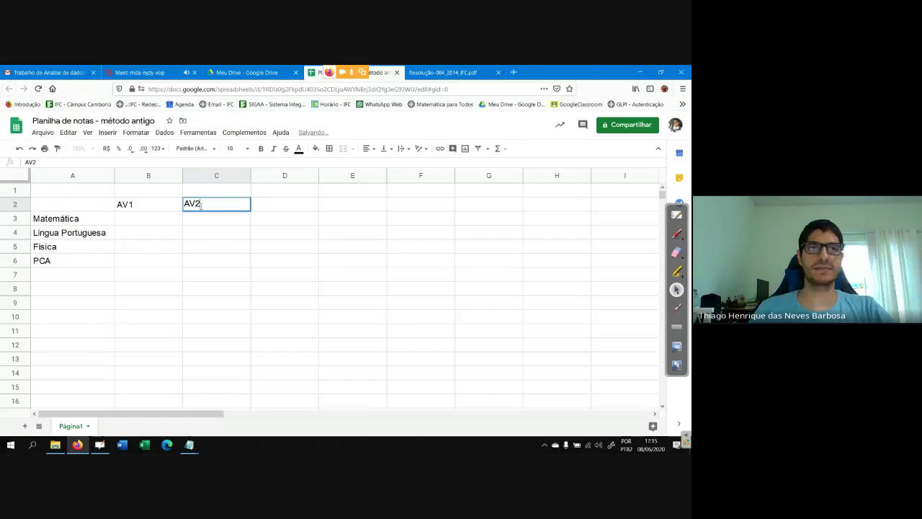
Step: Enter the average headers "MPT" in cell D2 and "MT" in cell E2
click(271, 206)
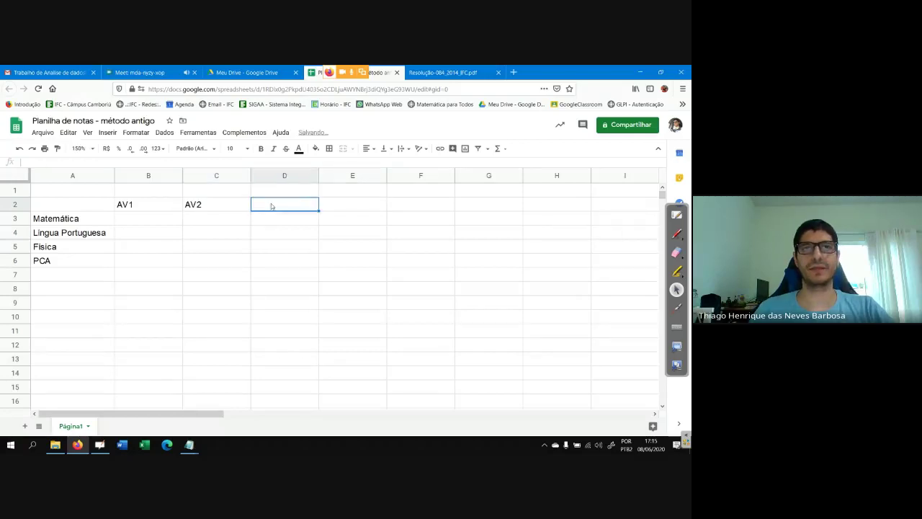
text(Mé)
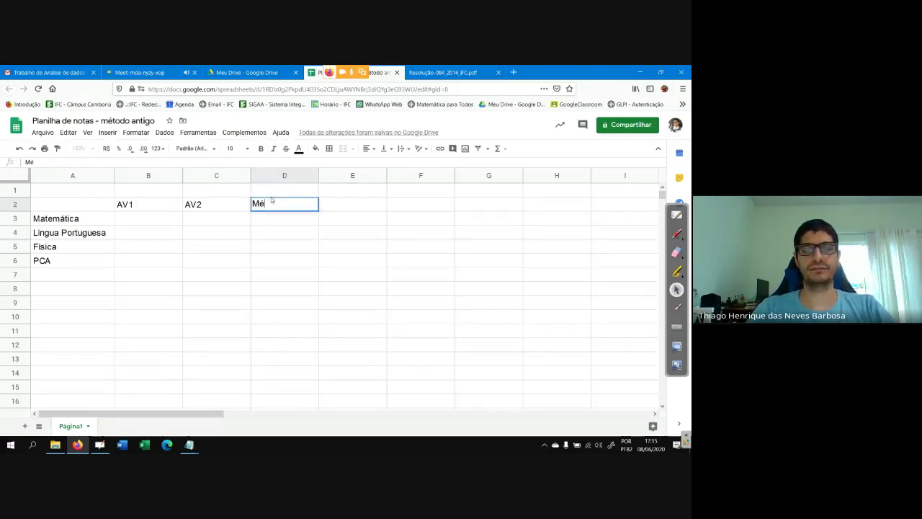
text(d)
key(BackSpace)
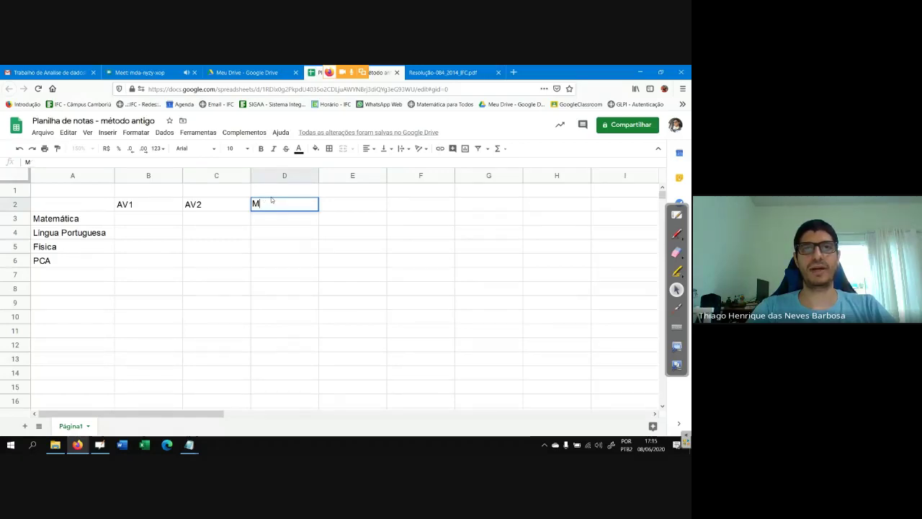
text(é)
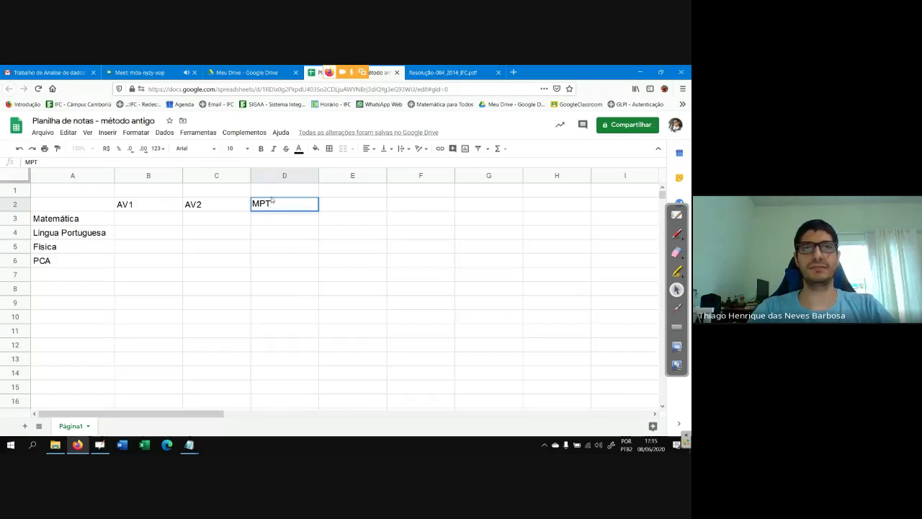
click(334, 209)
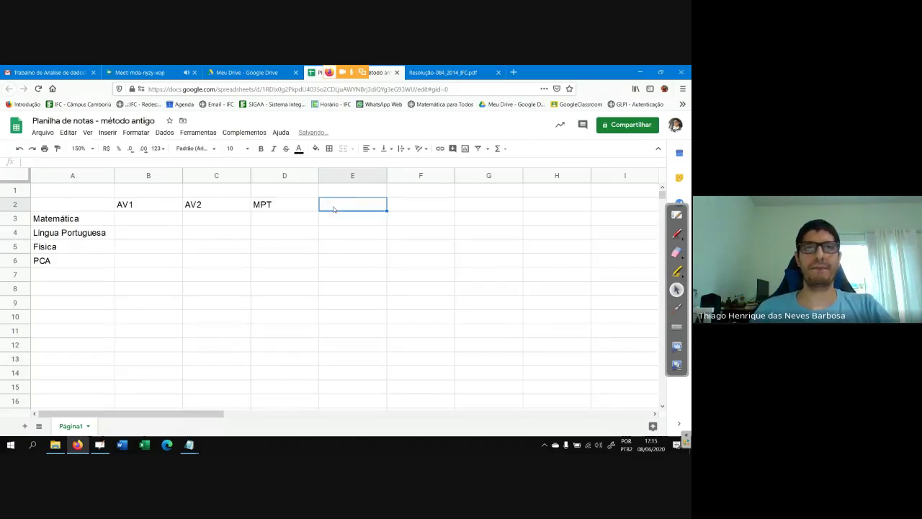
text(MT)
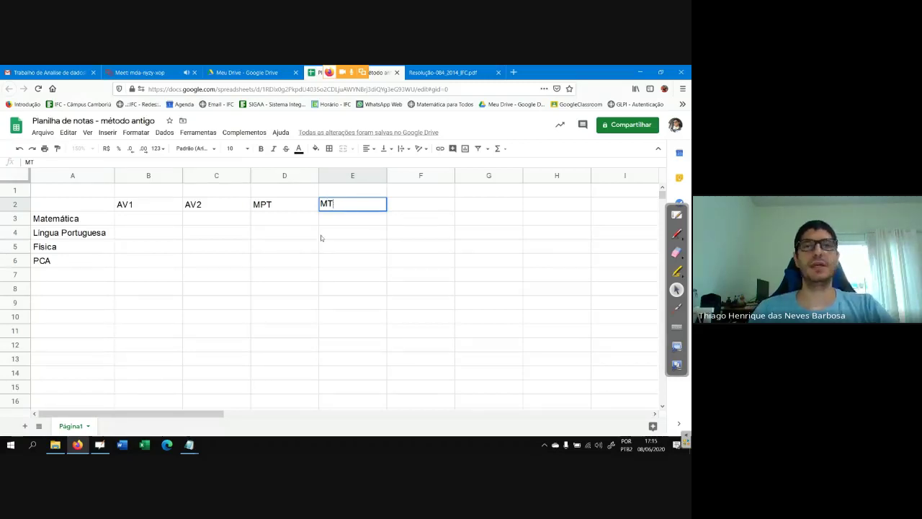
click(307, 331)
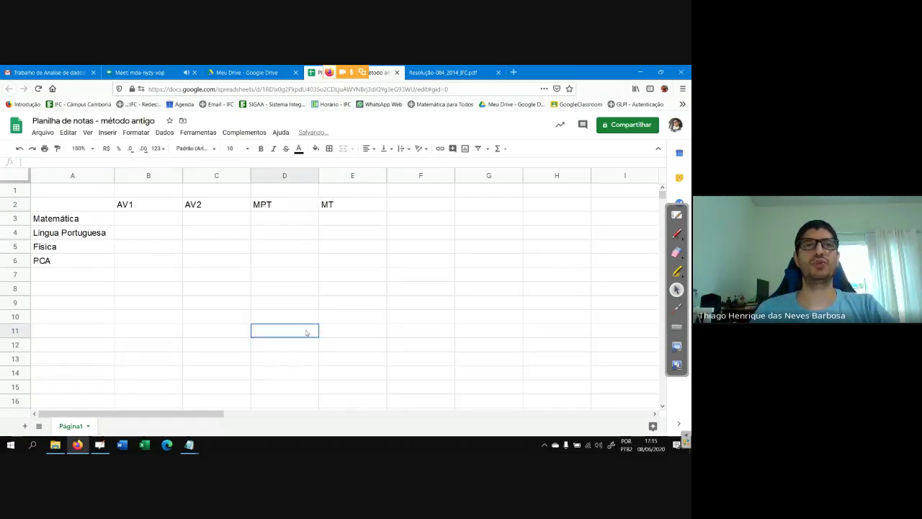
Step: Enter the heading "1º trimestre" in cell B1, above the assessment headers
drag(158, 191, 324, 193)
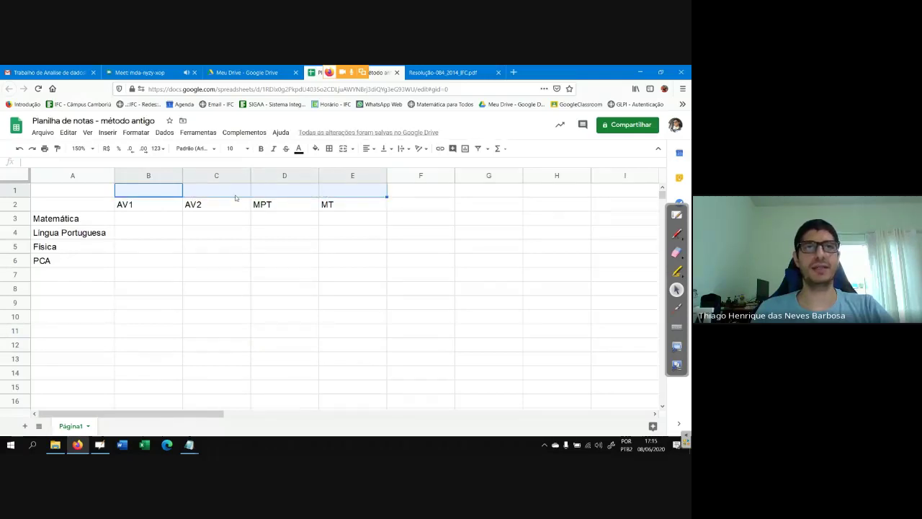
double_click(166, 190)
text(1º)
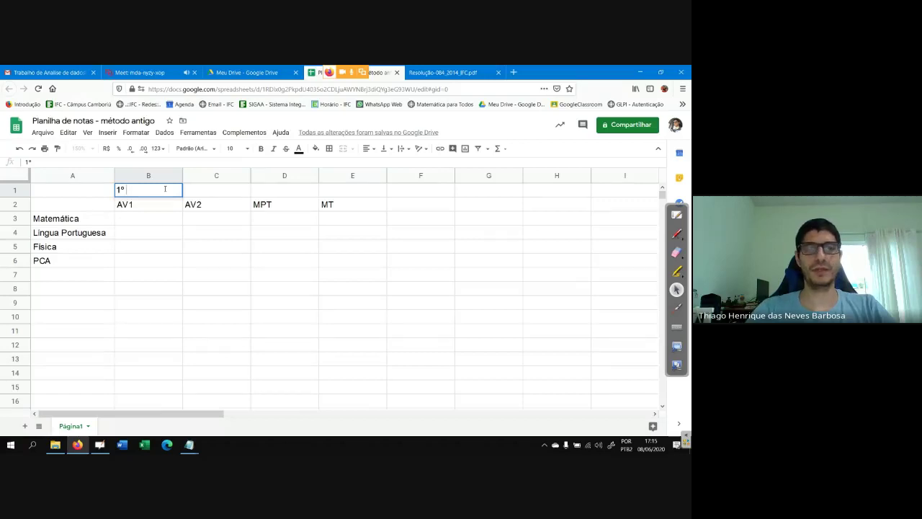
text( Trime)
key(BackSpace)
key(BackSpace)
key(BackSpace)
key(BackSpace)
key(BackSpace)
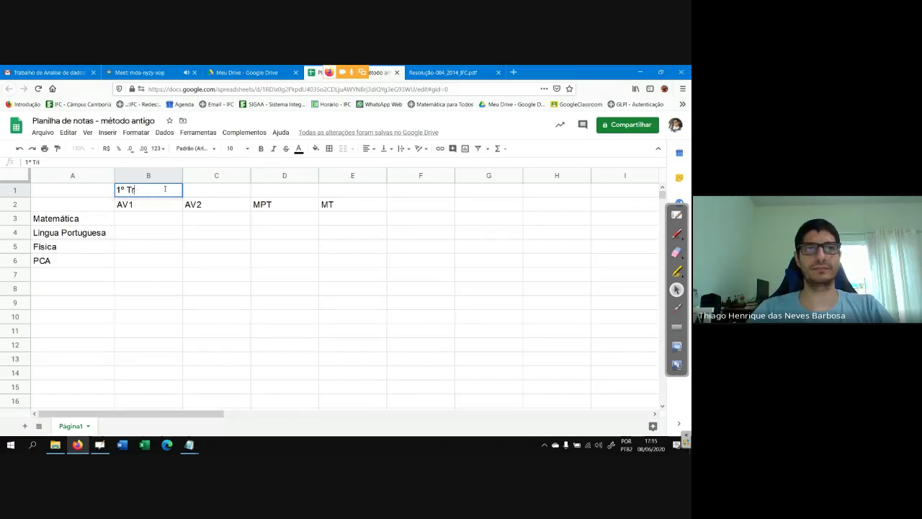
text(rimes)
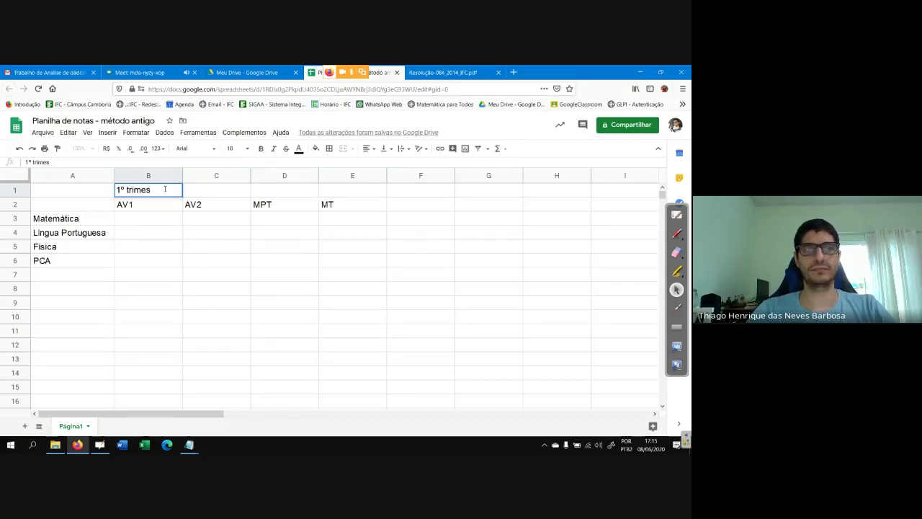
text(tre)
click(219, 247)
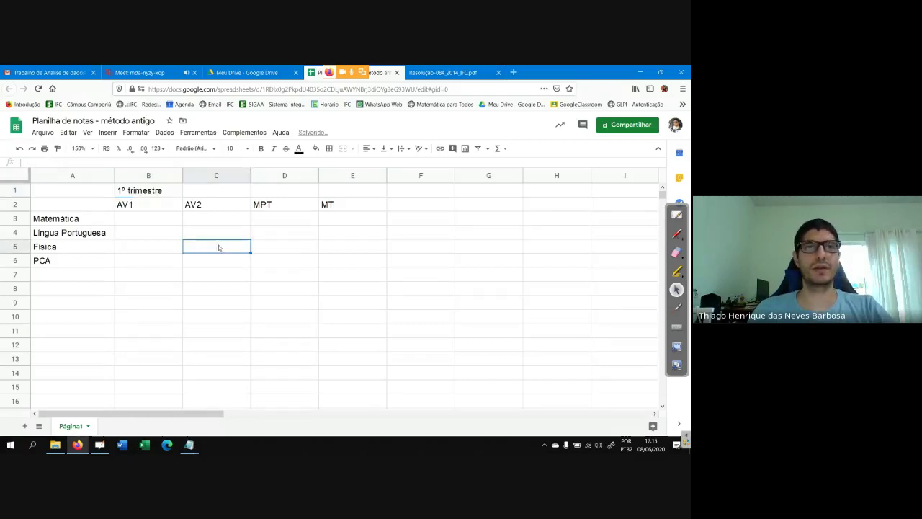
Step: Merge cells B1 to E1 into one and center the "1º trimestre" heading horizontally
drag(154, 196, 345, 197)
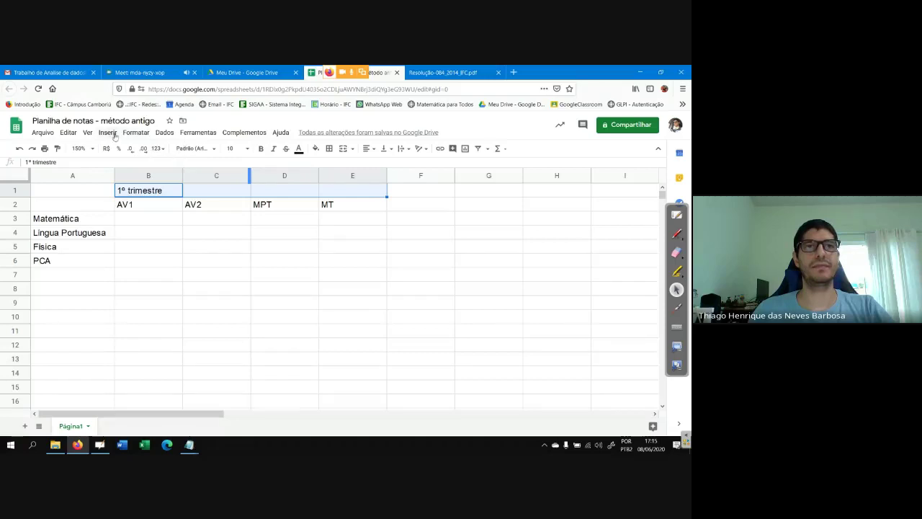
click(137, 132)
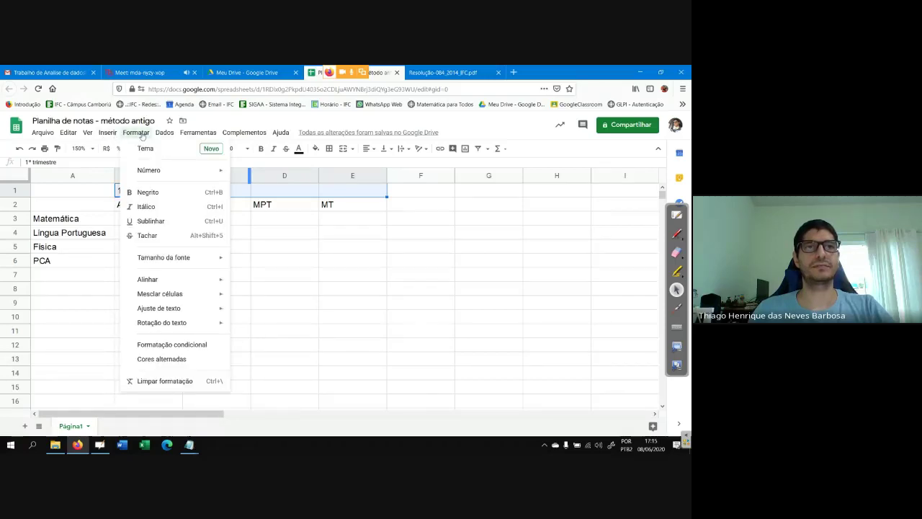
mouse_move(183, 299)
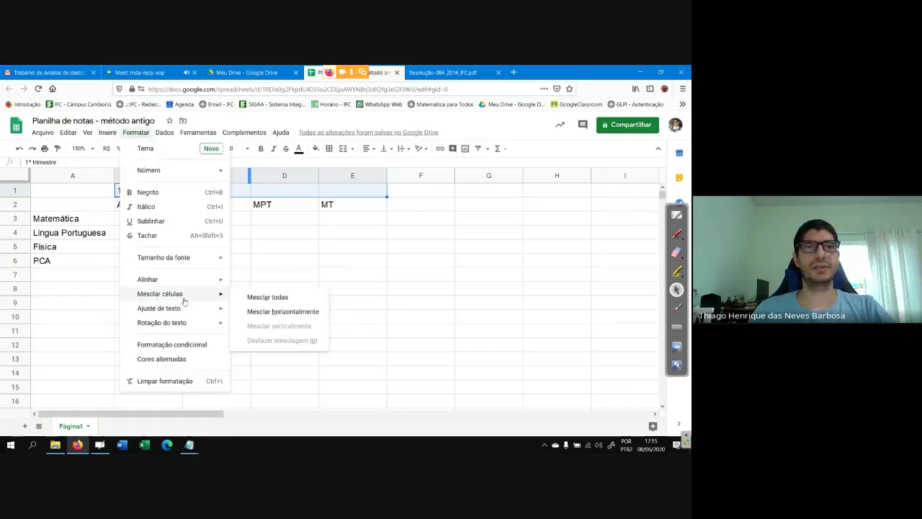
click(270, 297)
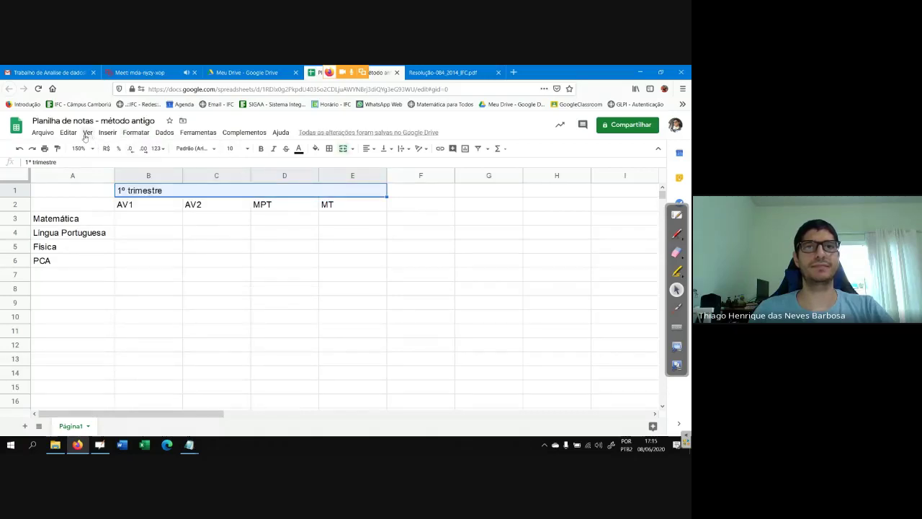
click(367, 149)
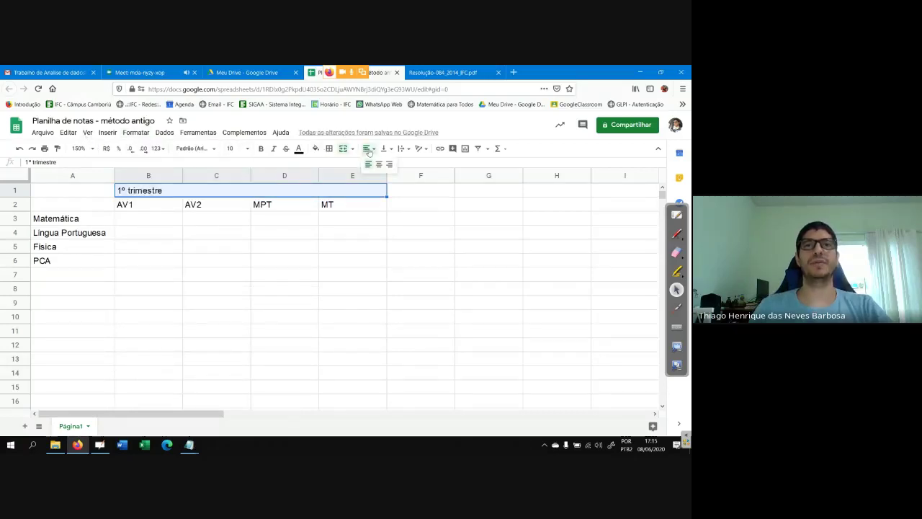
click(375, 165)
click(338, 250)
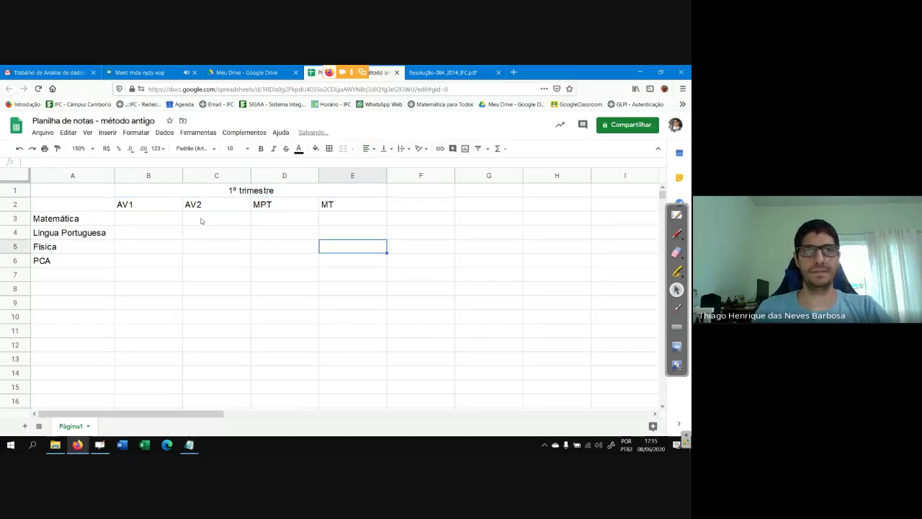
Step: Copy the trimester header block B1:E2 to F1 and change the copied heading to "2º trimestre"
drag(167, 192, 284, 210)
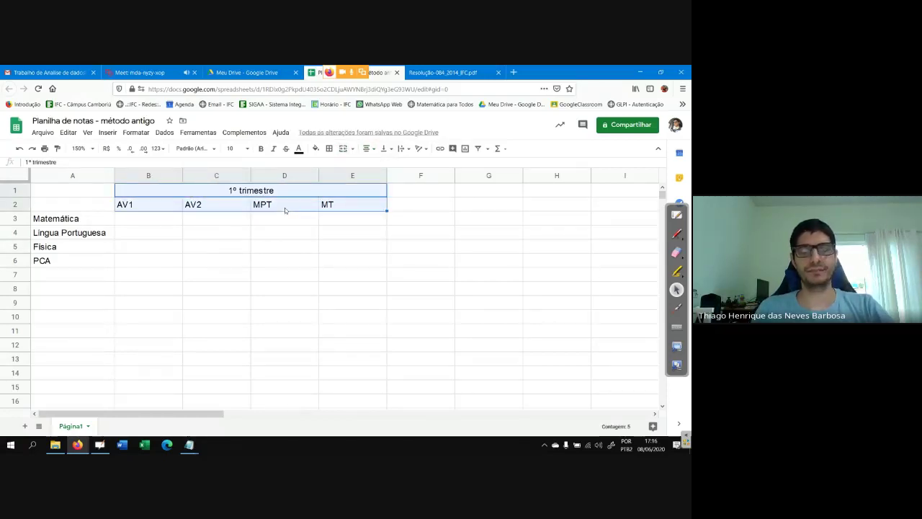
key(ctrl+c)
click(412, 192)
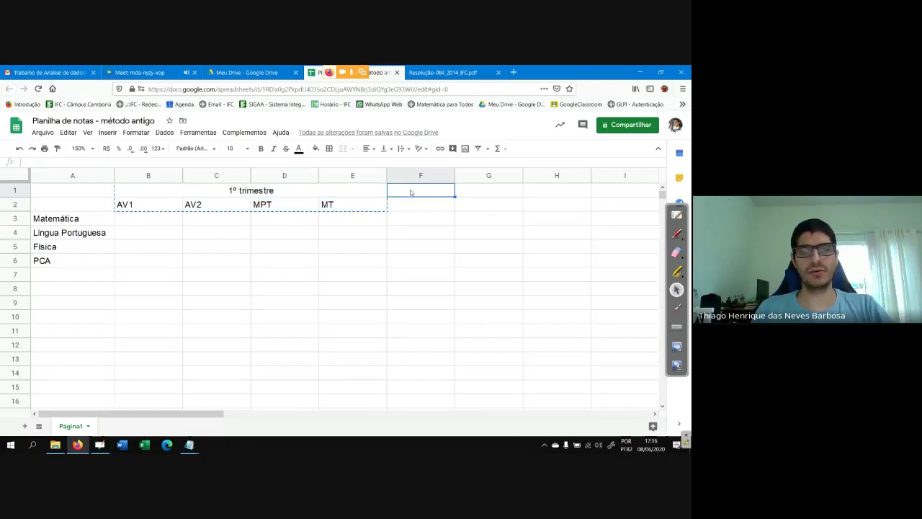
key(ctrl+v)
click(500, 192)
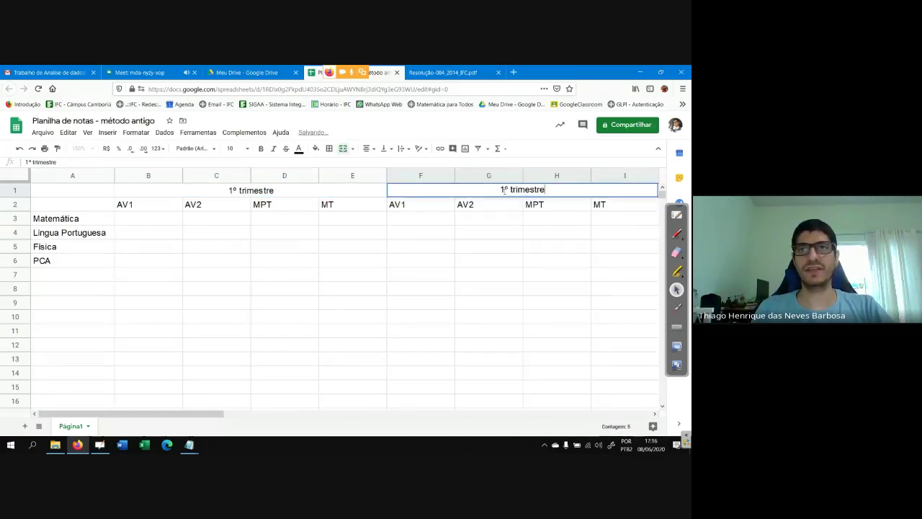
key(BackSpace)
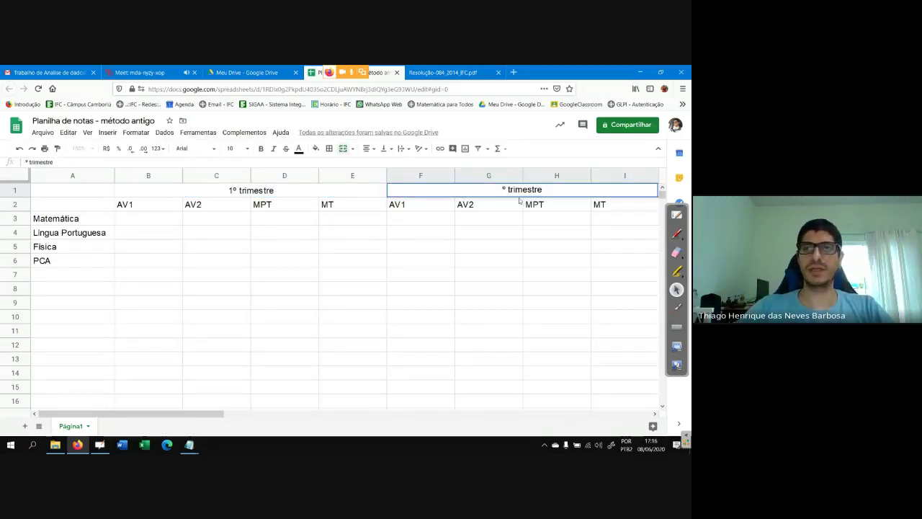
text(2)
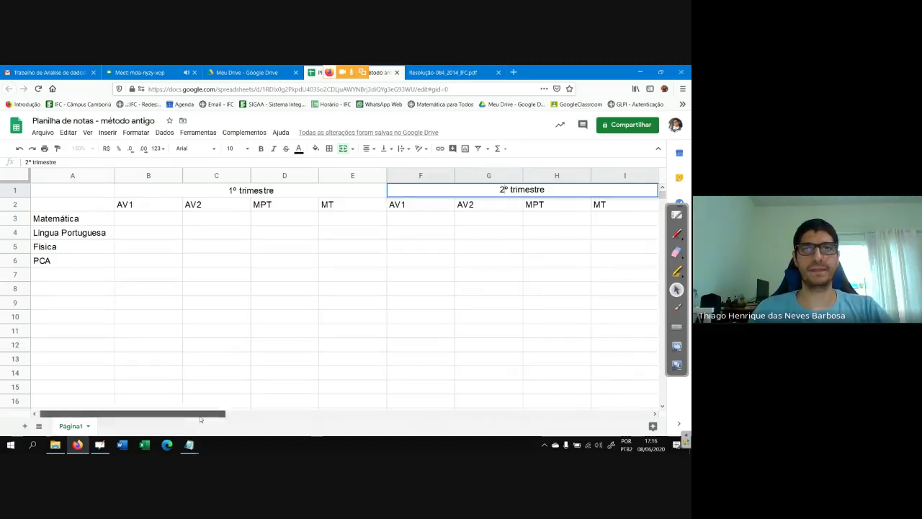
drag(198, 418, 304, 414)
click(382, 317)
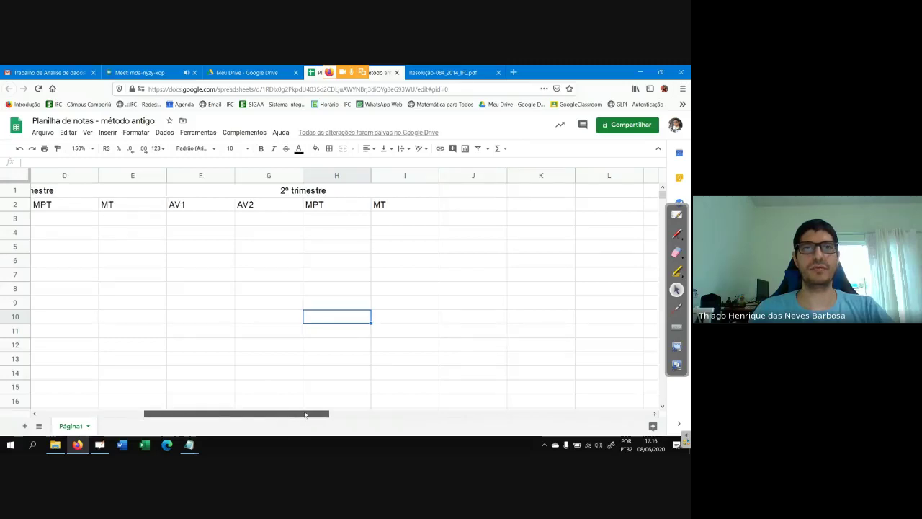
Step: Paste the trimester header block again at J1 and change its heading to "3º trimestre"
click(457, 192)
key(ctrl+v)
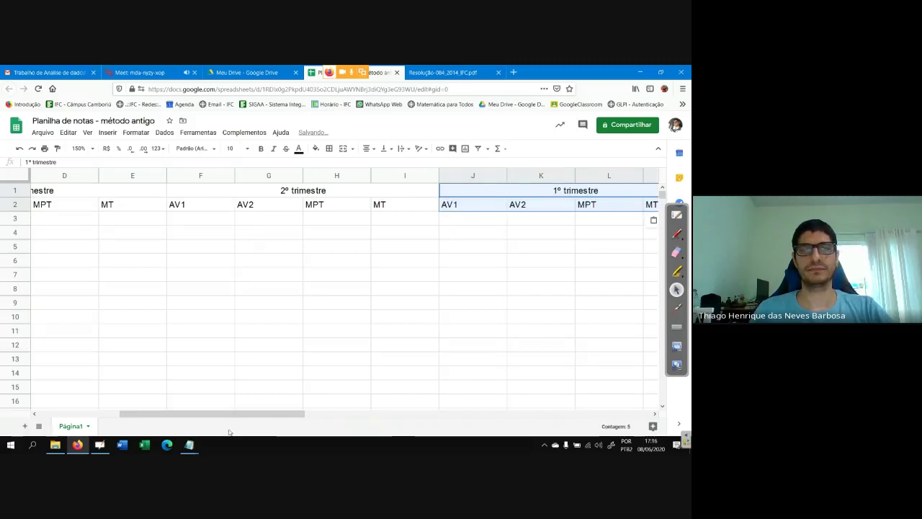
drag(252, 416, 317, 415)
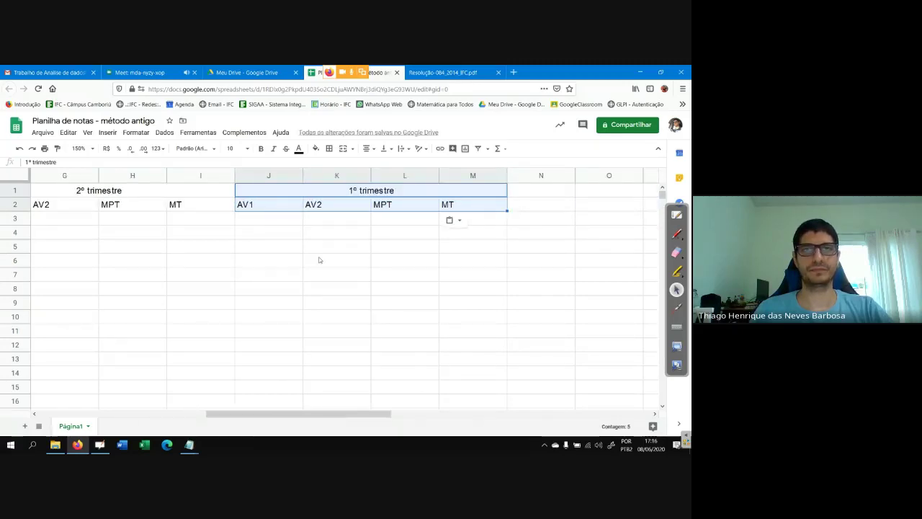
double_click(353, 191)
click(353, 191)
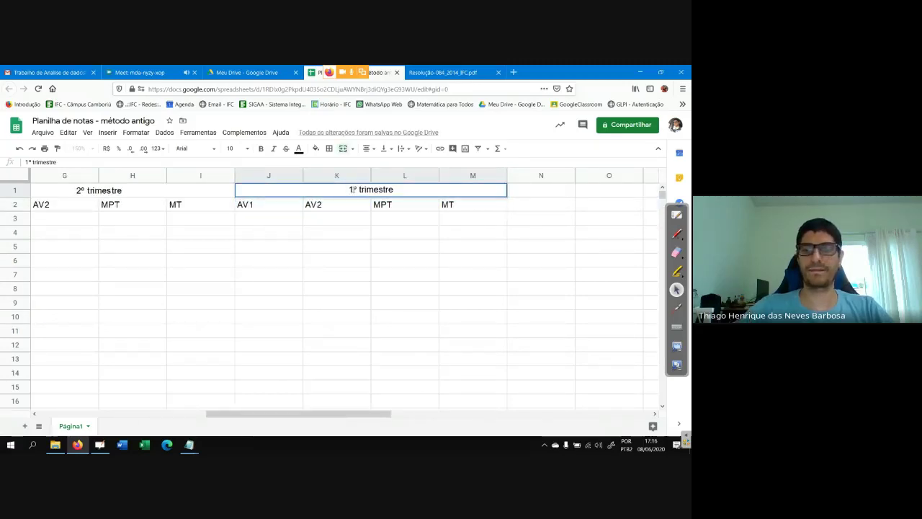
key(BackSpace)
text(3)
click(331, 261)
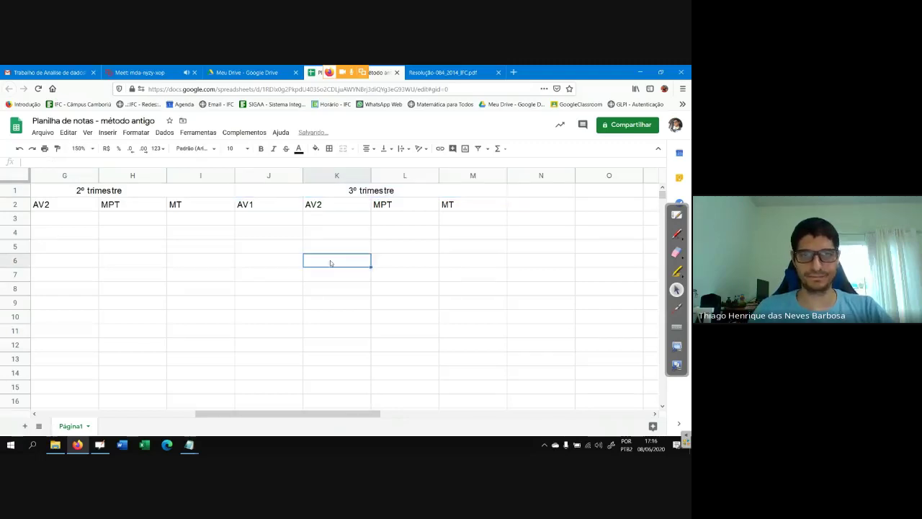
Step: Narrow column B to roughly the width of its AV1 header
drag(323, 419, 166, 416)
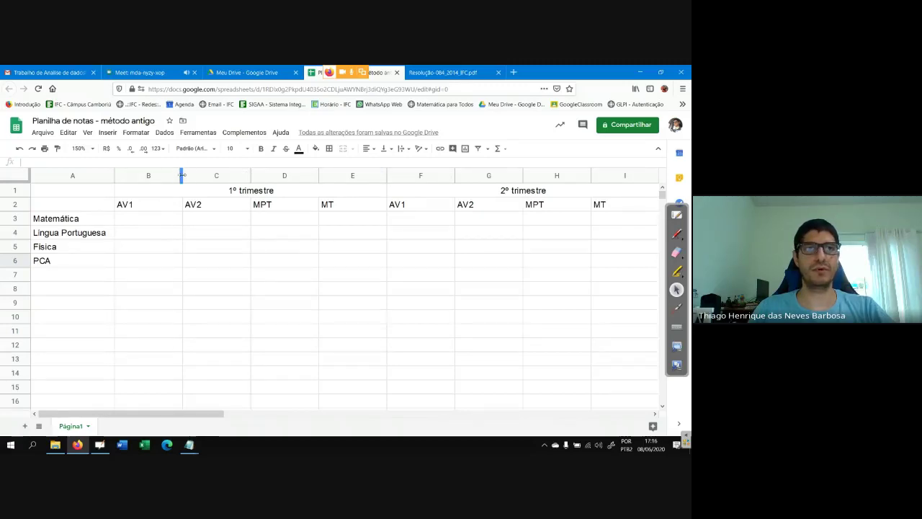
drag(181, 175, 140, 178)
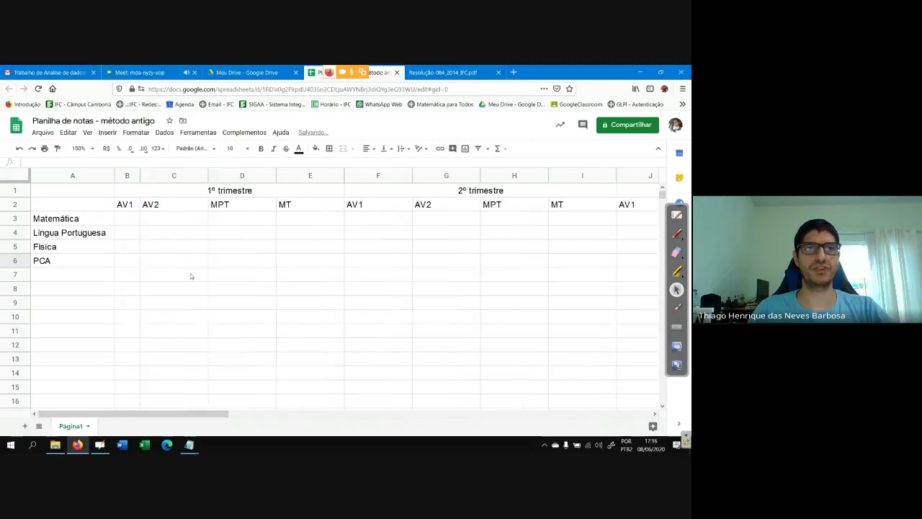
Step: Try to copy column B's formatting and width onto column C with the paint format tool
click(130, 177)
key(Escape)
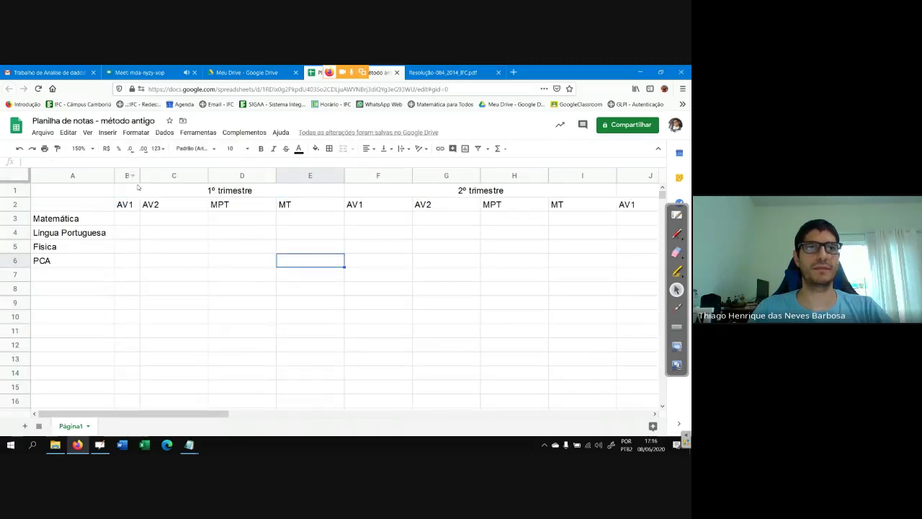
click(124, 180)
click(57, 149)
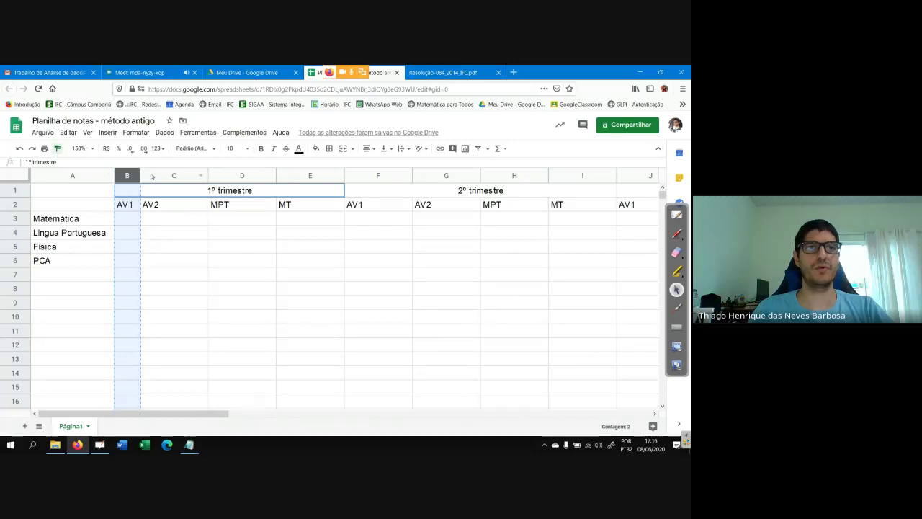
click(154, 178)
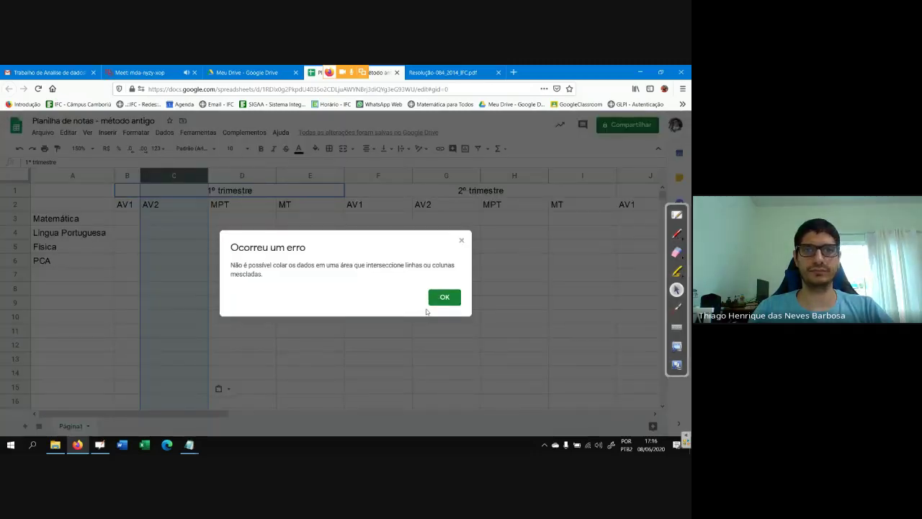
click(441, 298)
click(359, 333)
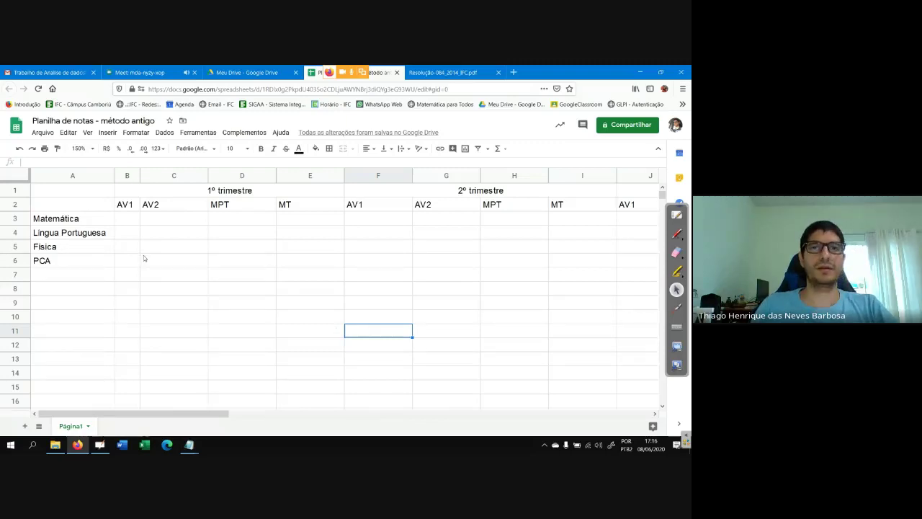
Step: Unmerge the "1º trimestre" heading cells B1 to E1
click(198, 191)
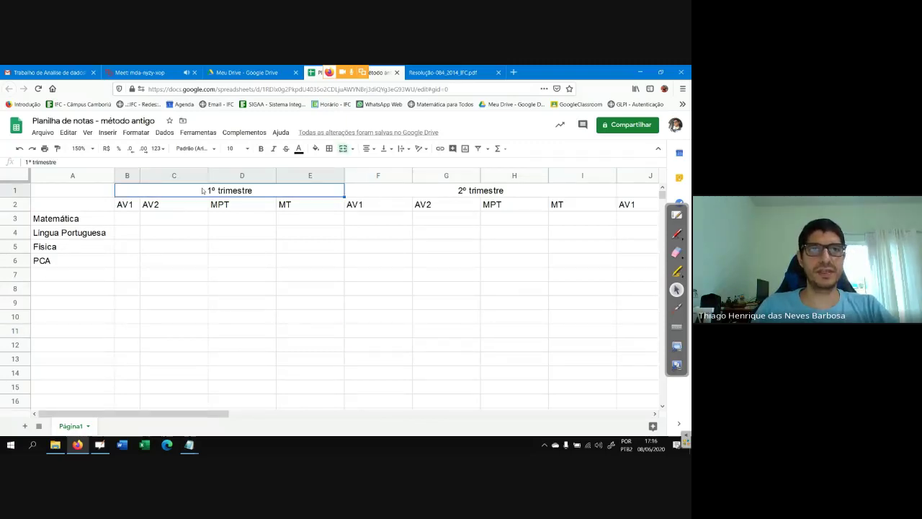
right_click(203, 191)
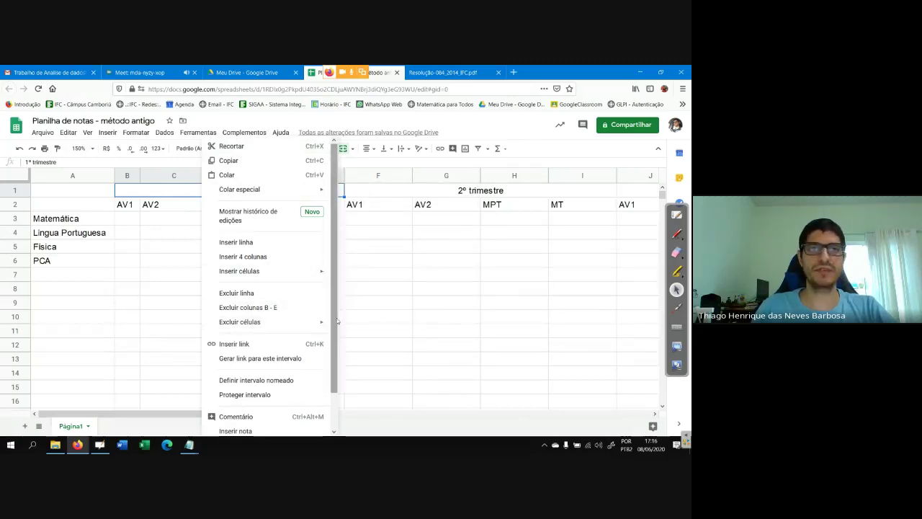
click(353, 342)
click(218, 192)
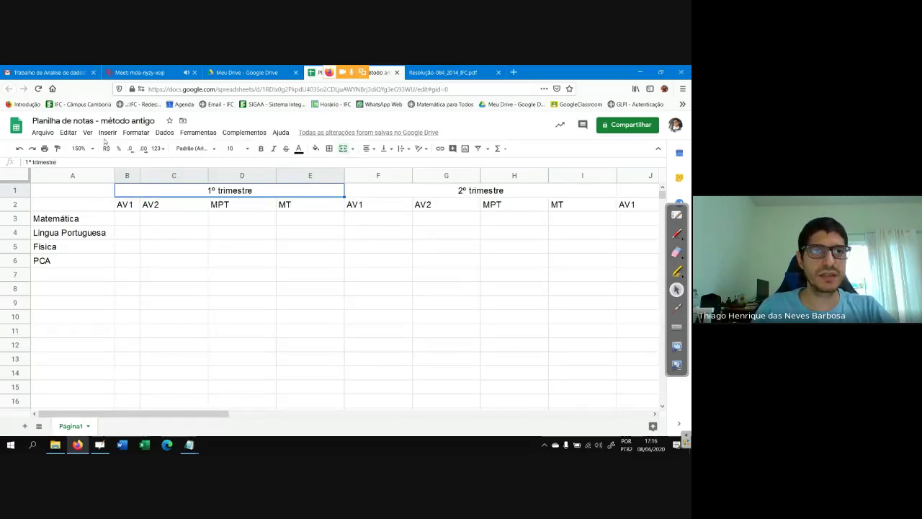
click(107, 133)
mouse_move(92, 137)
mouse_move(135, 133)
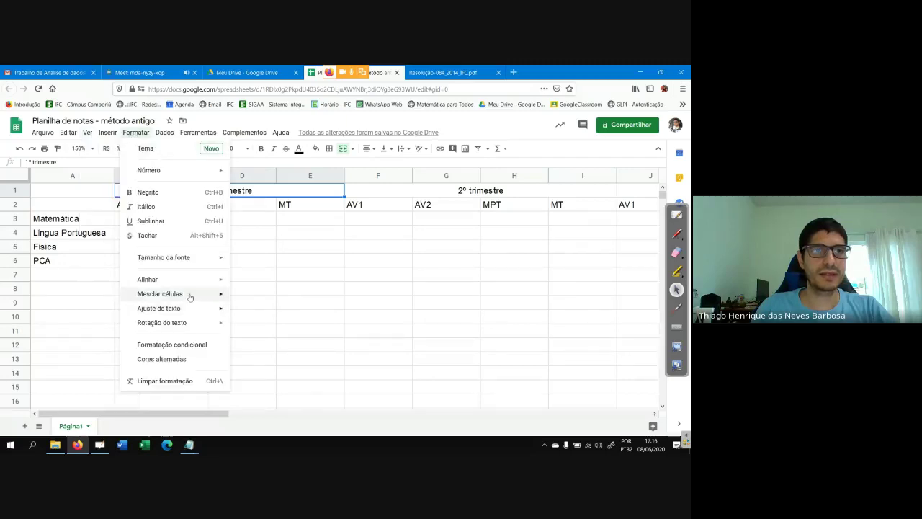
mouse_move(190, 294)
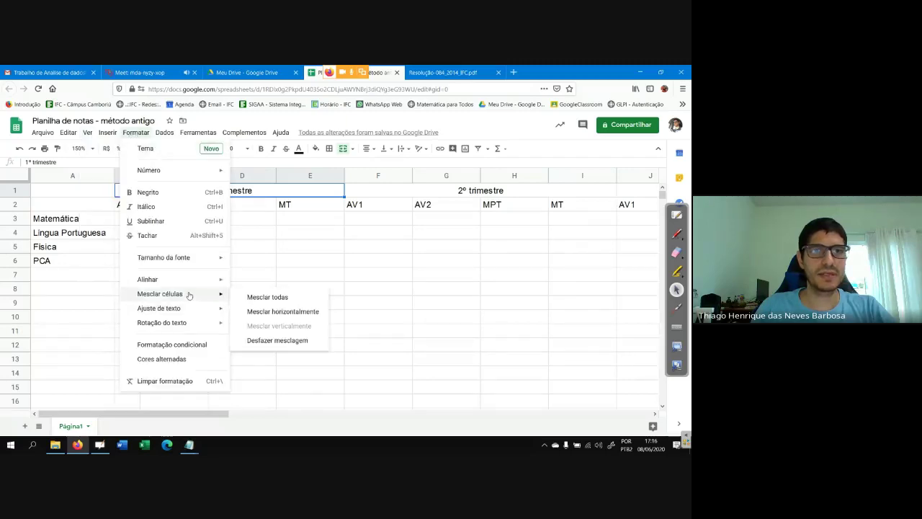
click(277, 340)
Step: Unmerge the "2º trimestre" heading cells F1 to I1
click(419, 195)
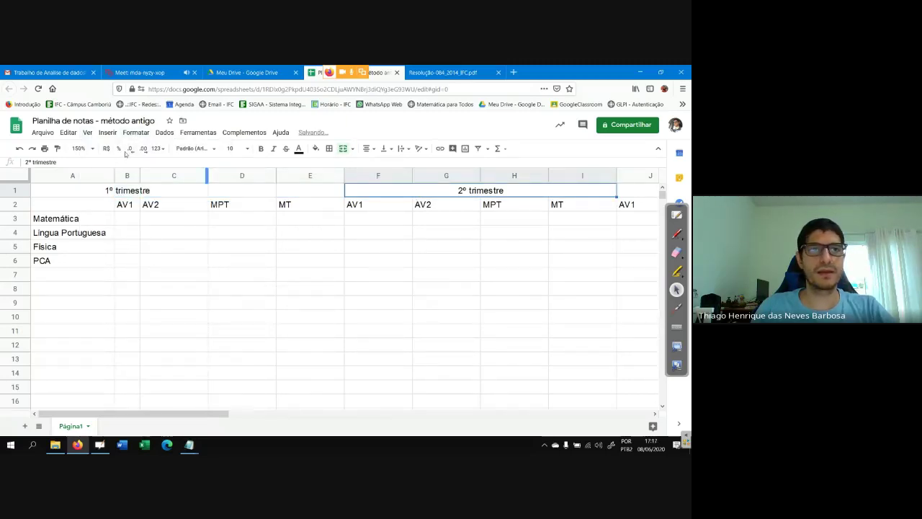
click(136, 133)
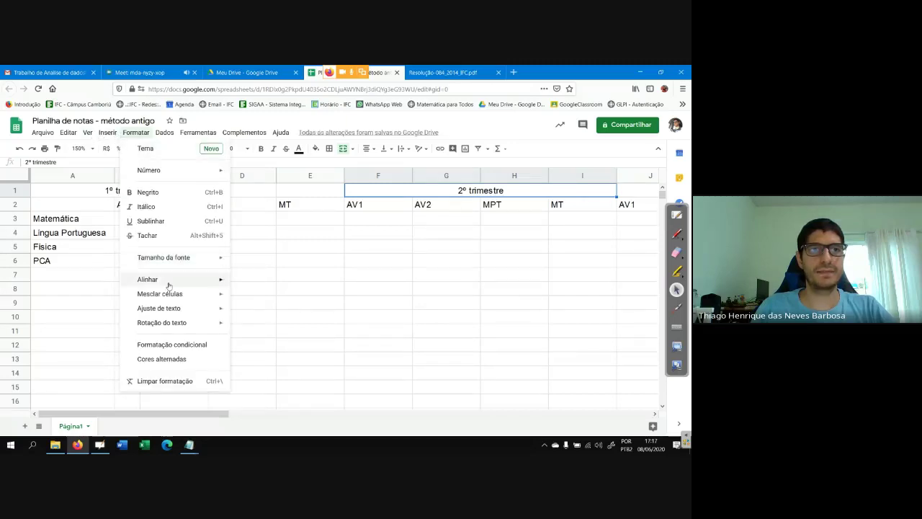
mouse_move(187, 311)
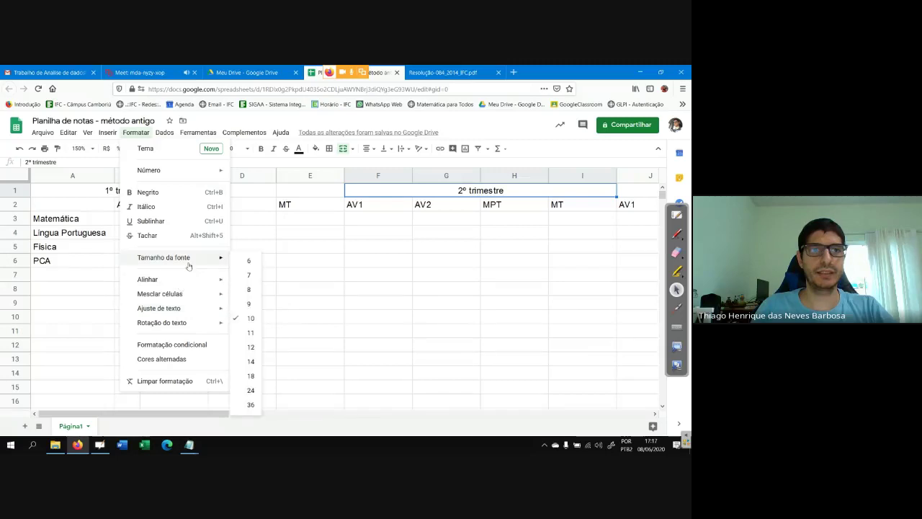
mouse_move(191, 328)
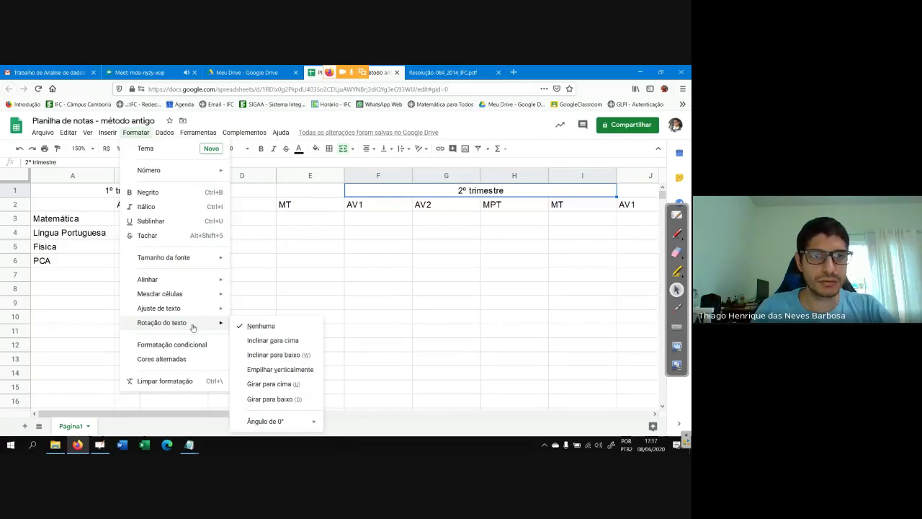
mouse_move(205, 294)
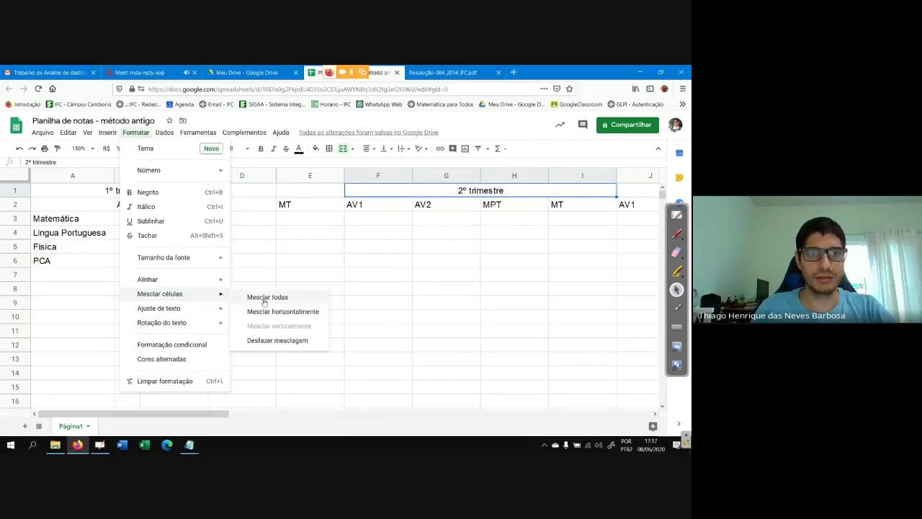
click(259, 341)
Step: Unmerge the "3º trimestre" heading cells J1 to M1
drag(191, 414, 315, 398)
click(345, 191)
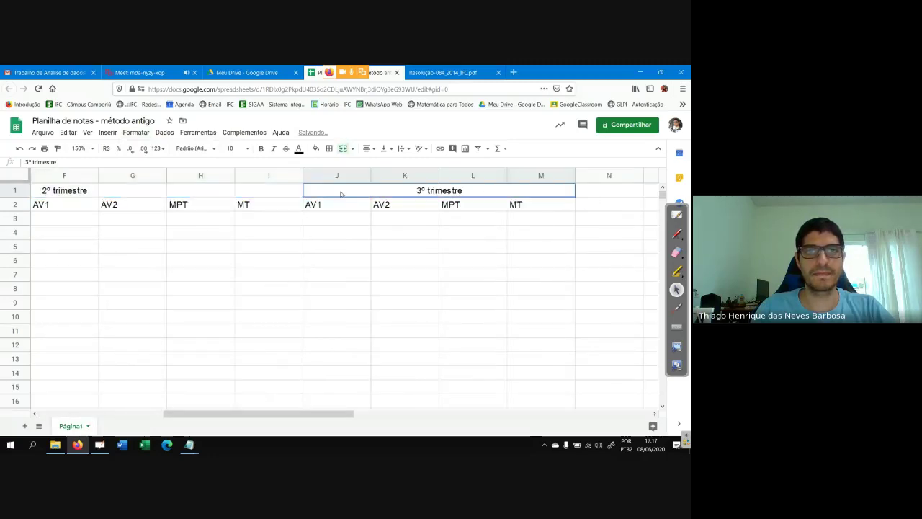
click(135, 132)
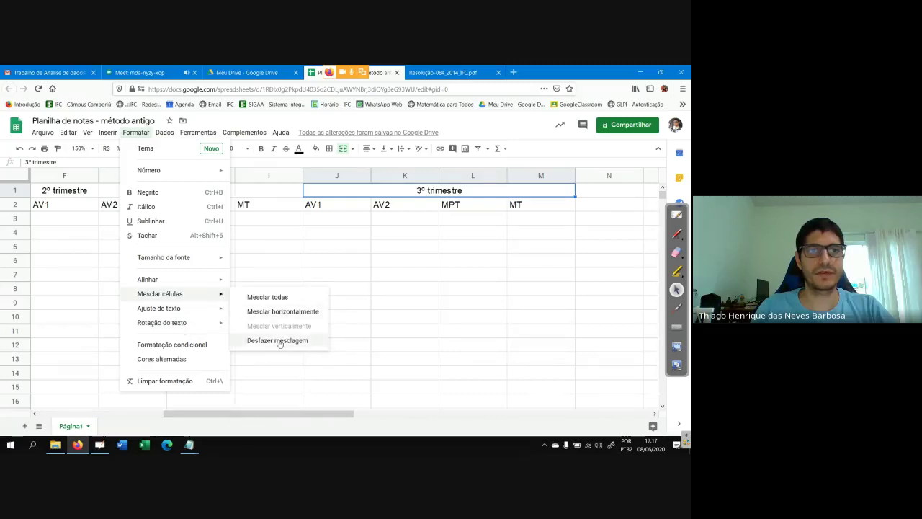
click(279, 339)
Step: Narrow column B slightly and enter sample first-trimester AV1 grades: 2,0 for Matemática and 10 for Língua Portuguesa
drag(299, 413, 124, 427)
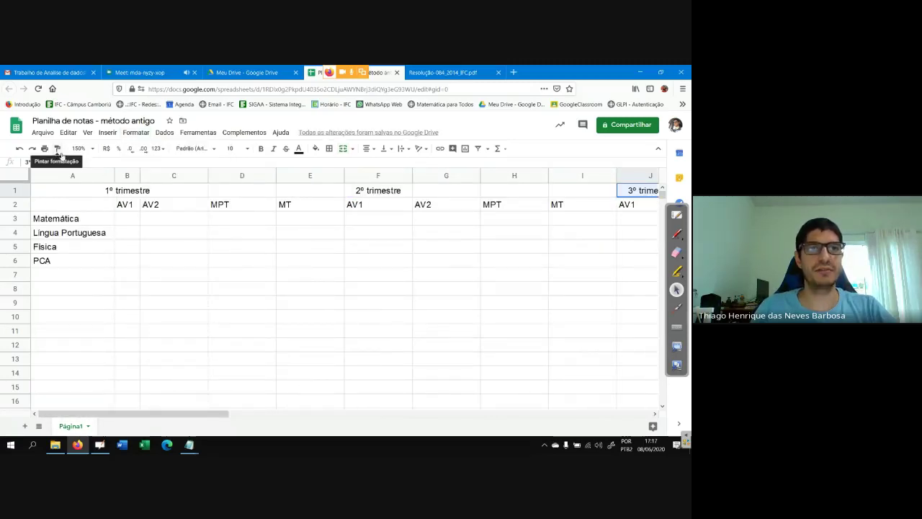
drag(138, 180, 137, 181)
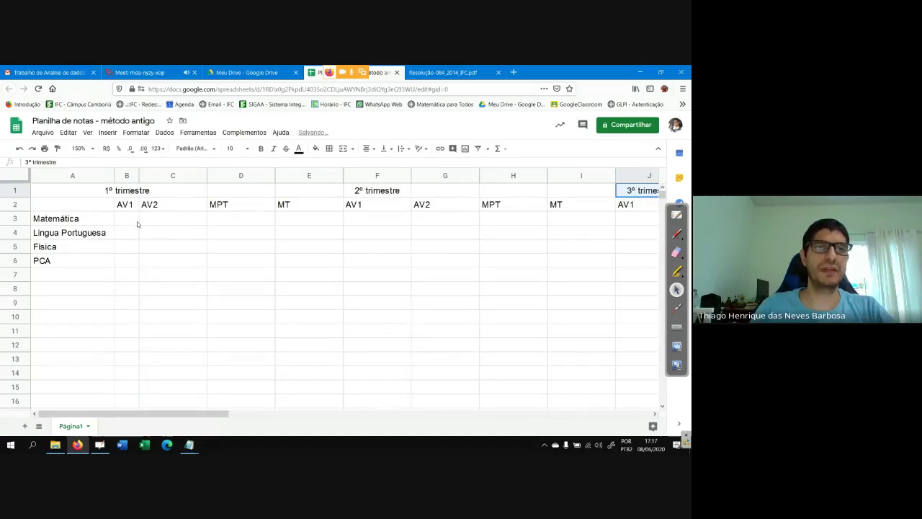
click(128, 220)
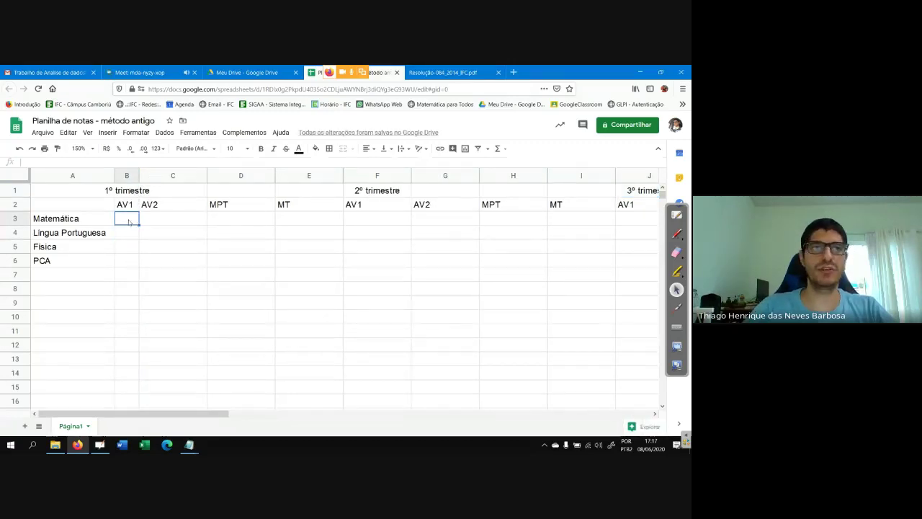
text(2,0)
key(Return)
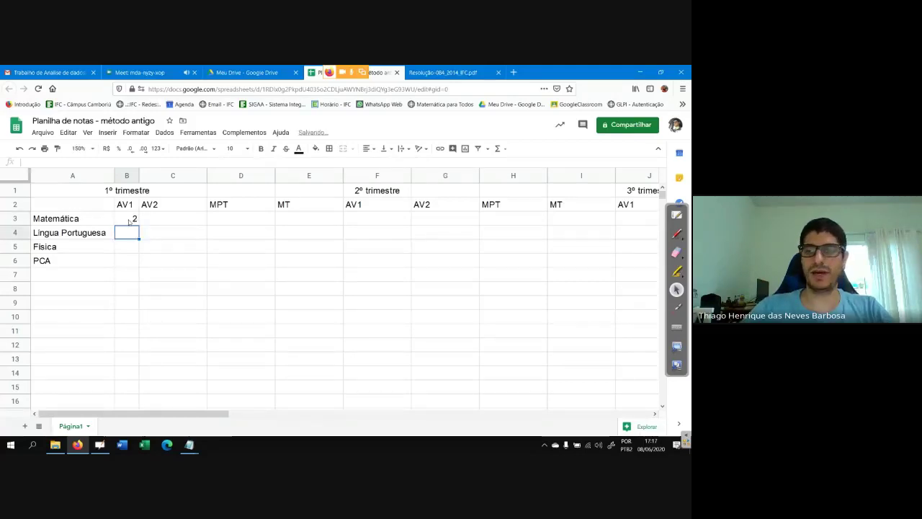
text(1,00)
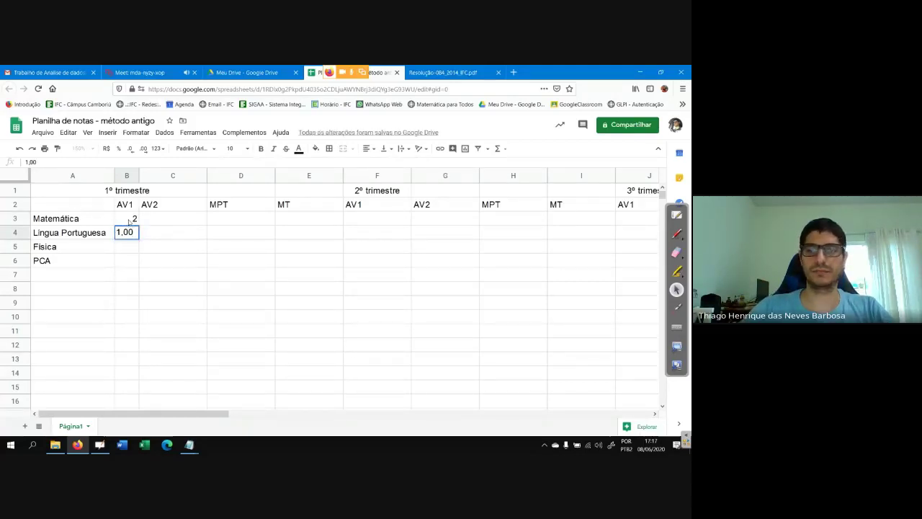
key(BackSpace)
text(0)
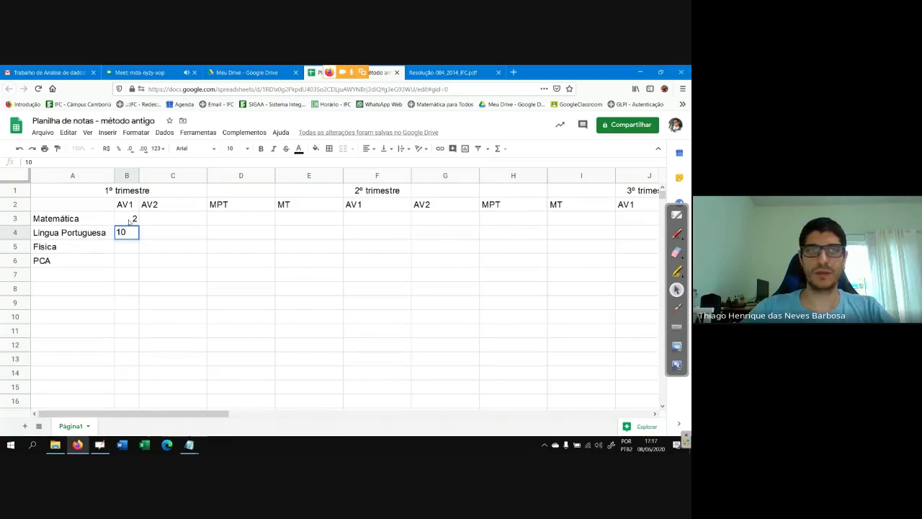
key(Return)
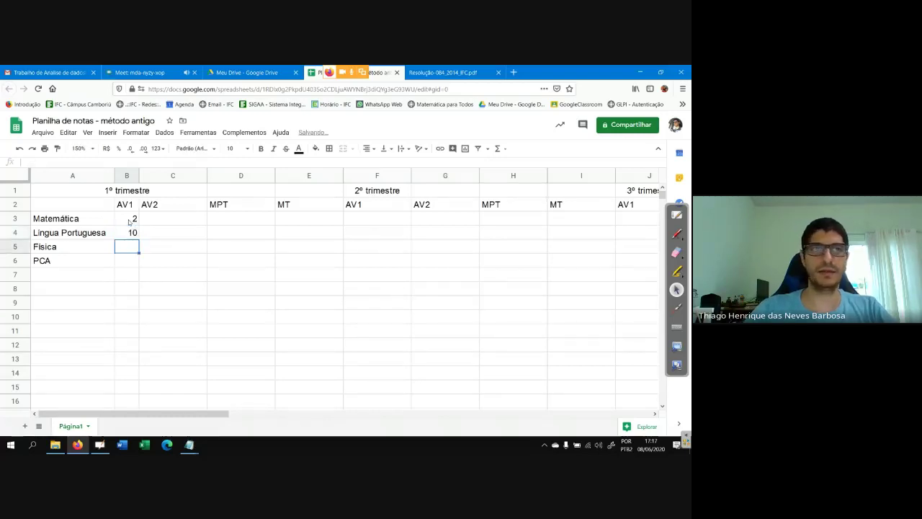
Step: Format the two AV1 grades in B3 and B4 to show one decimal place
drag(127, 220, 131, 234)
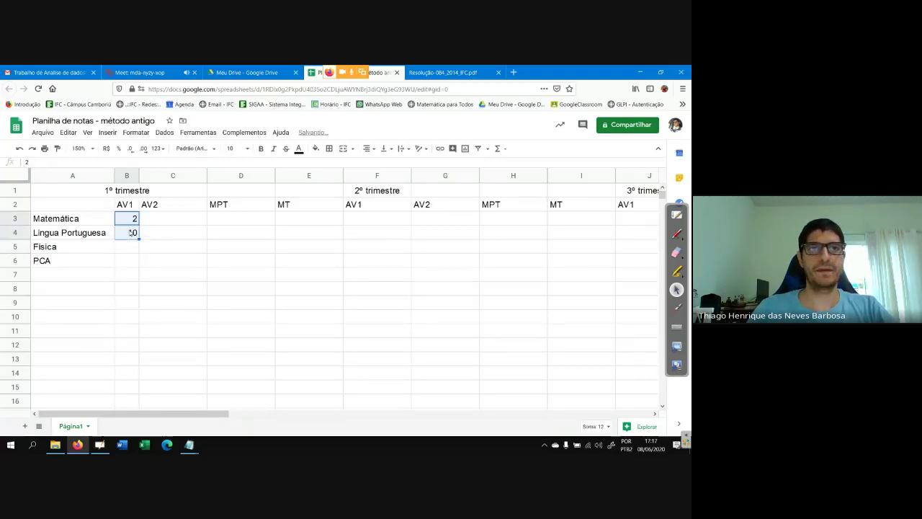
click(144, 150)
click(221, 264)
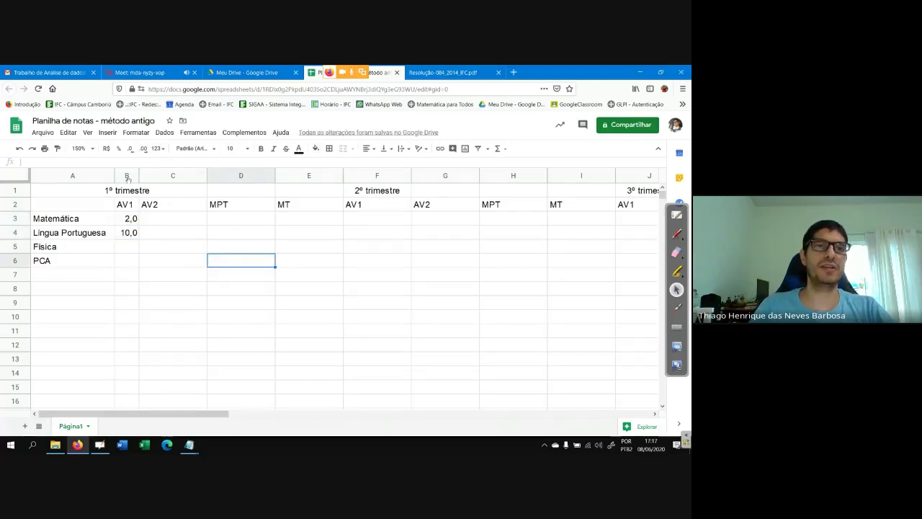
click(162, 243)
click(185, 191)
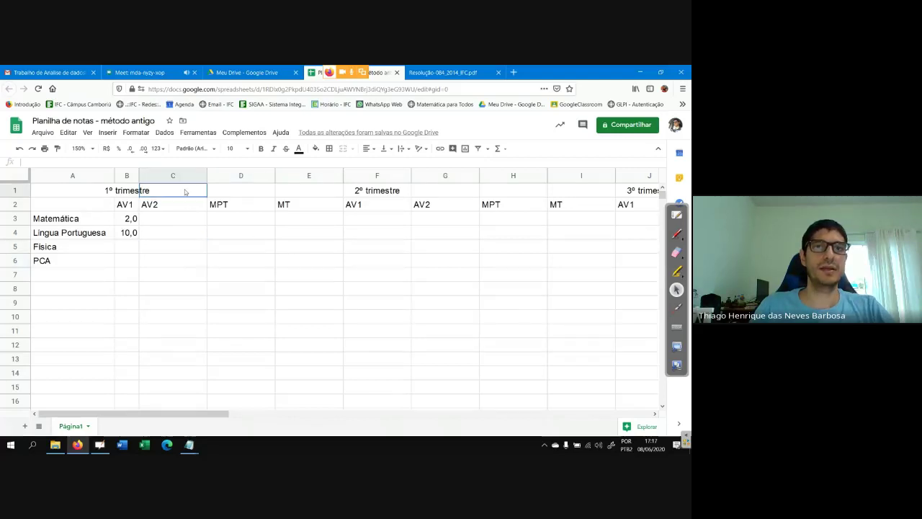
click(88, 193)
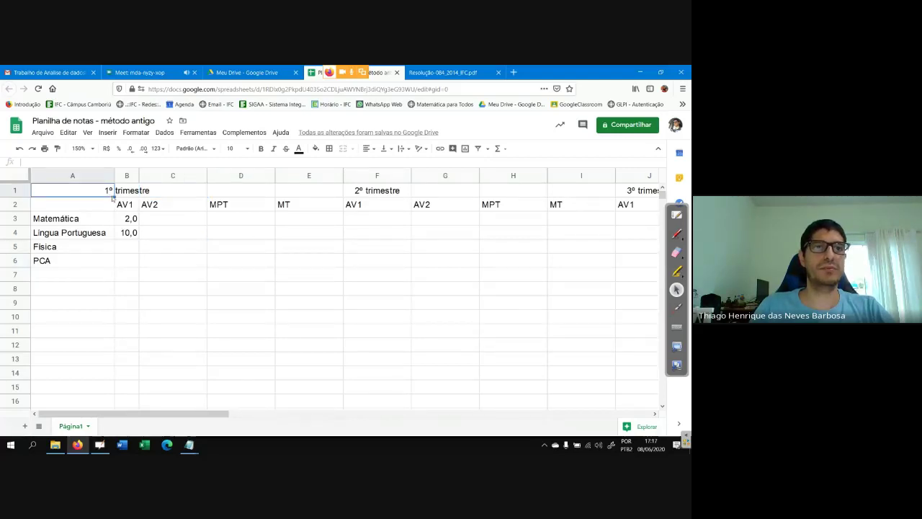
click(131, 195)
click(241, 258)
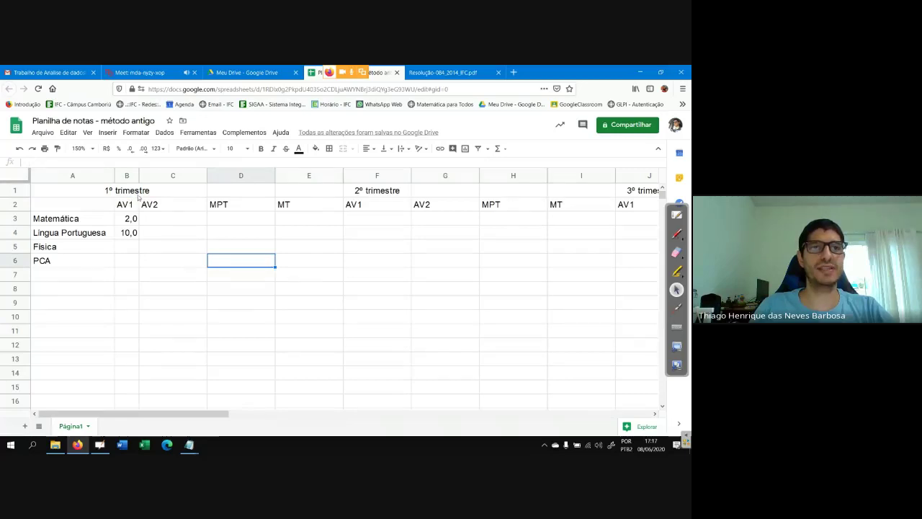
key(Down)
key(Down)
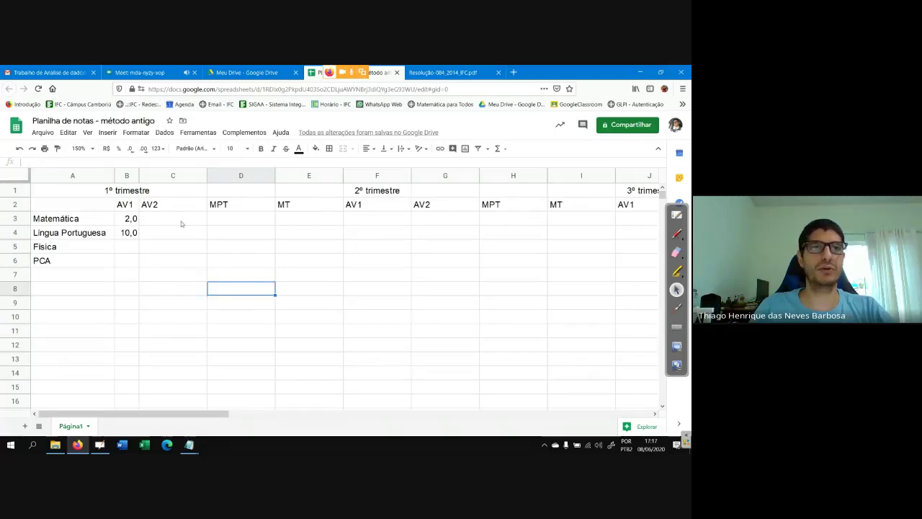
click(132, 177)
click(360, 273)
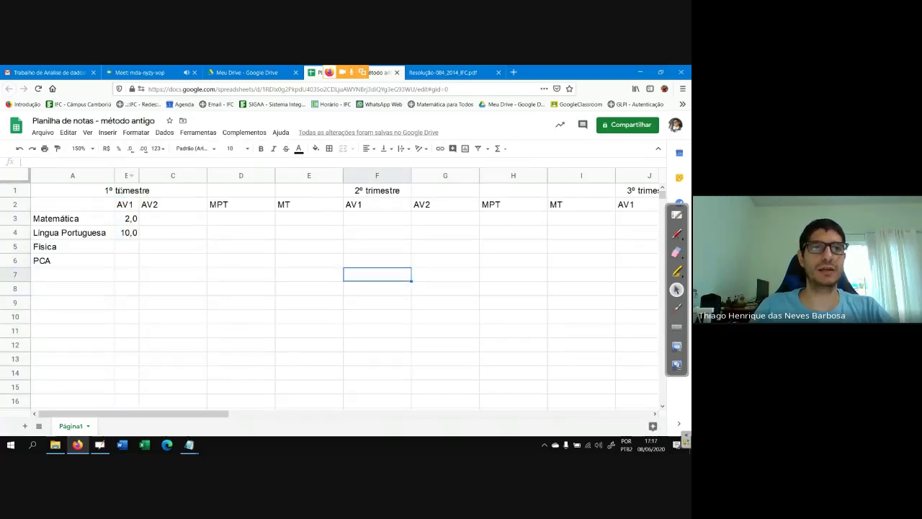
Step: Copy column B's formatting and width to columns C through M with the paint format tool
click(123, 177)
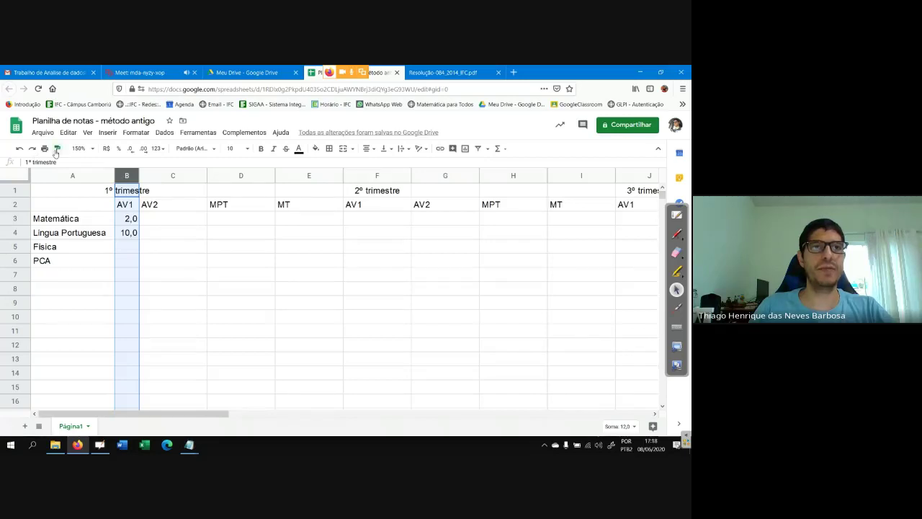
mouse_move(173, 175)
mouse_down()
mouse_move(652, 202)
mouse_move(359, 203)
mouse_move(358, 237)
mouse_up()
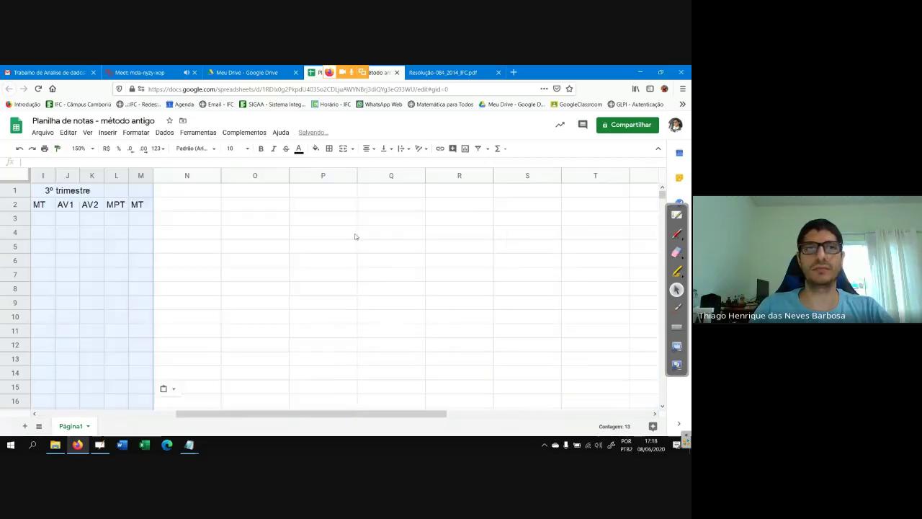
click(287, 316)
drag(306, 415, 81, 425)
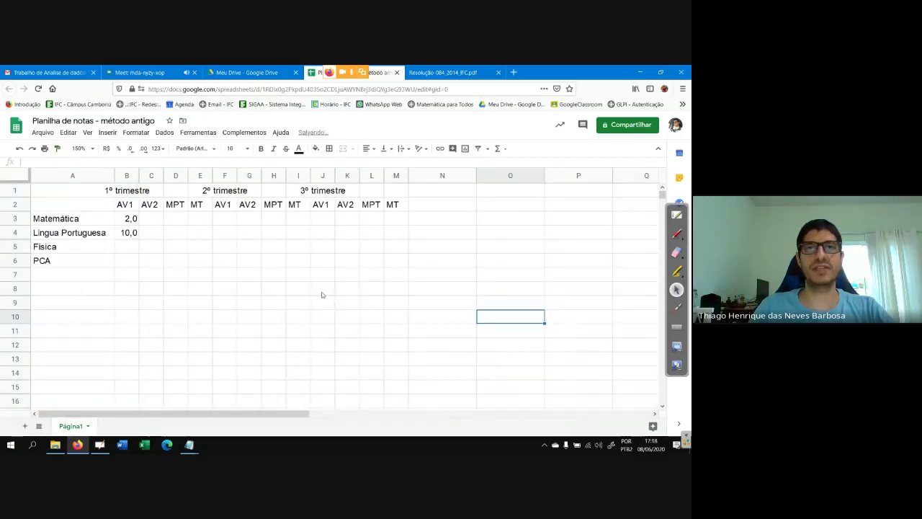
click(427, 249)
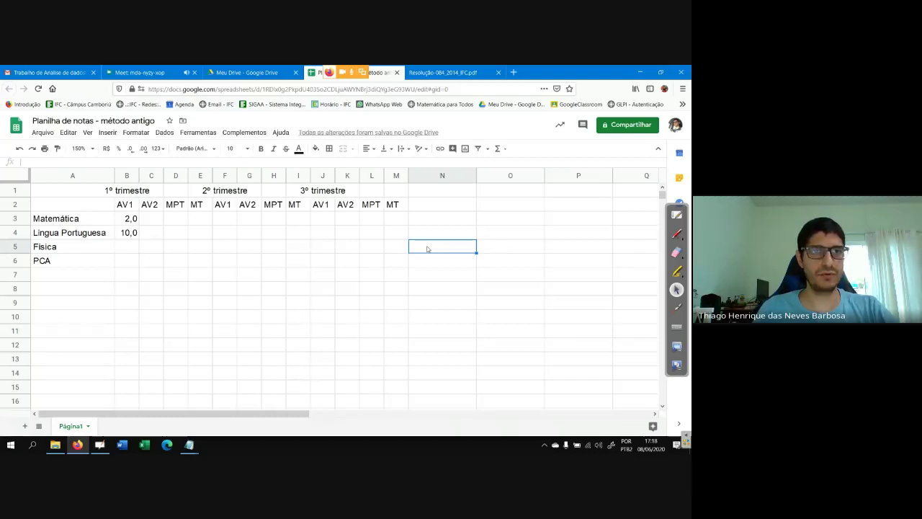
click(126, 189)
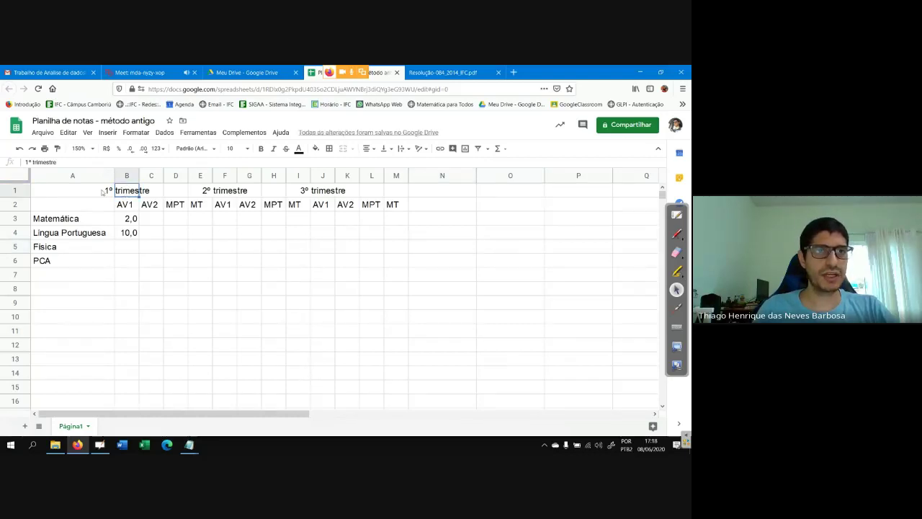
click(105, 192)
drag(127, 192, 165, 193)
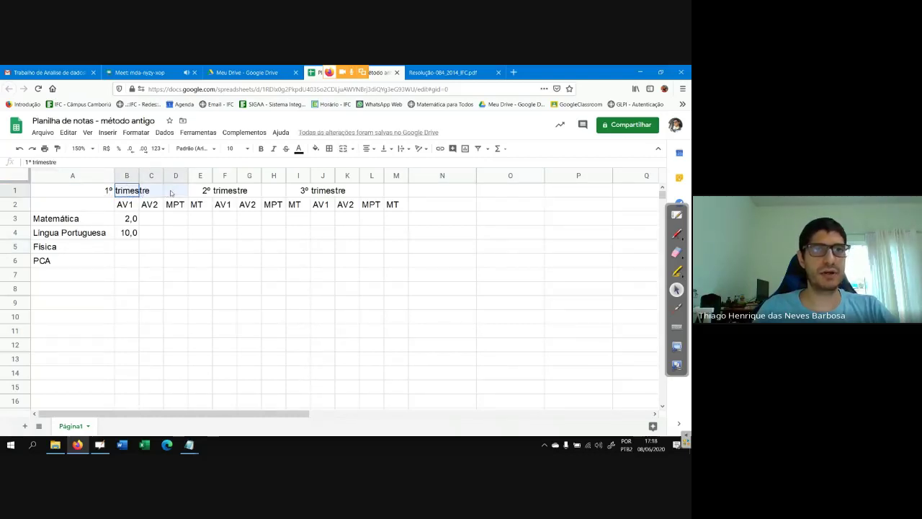
click(136, 132)
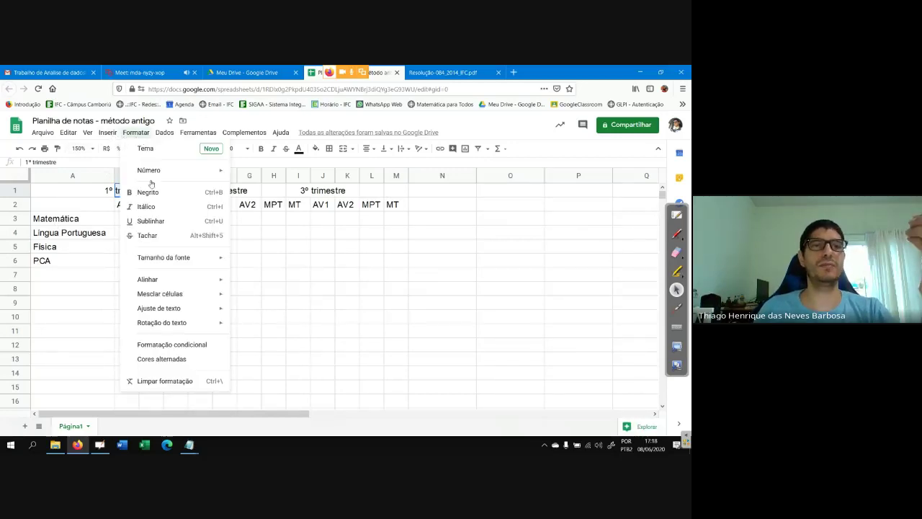
mouse_move(193, 295)
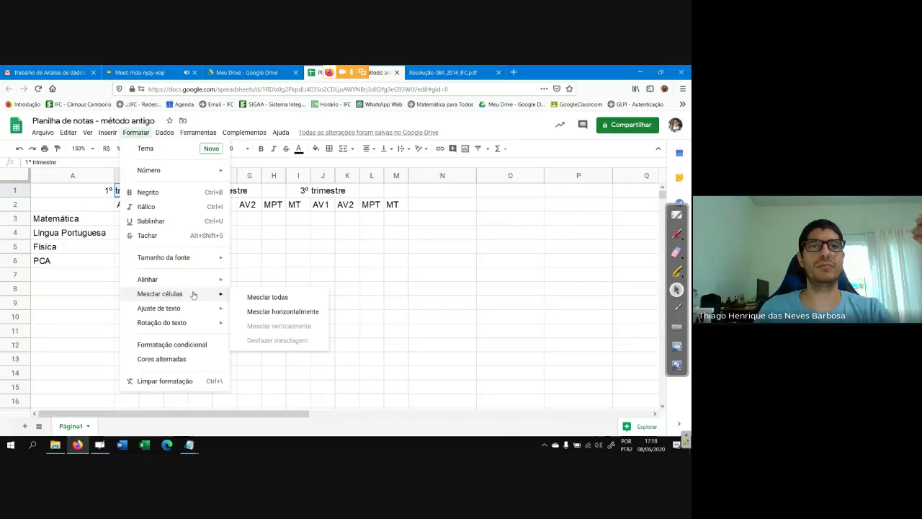
click(304, 276)
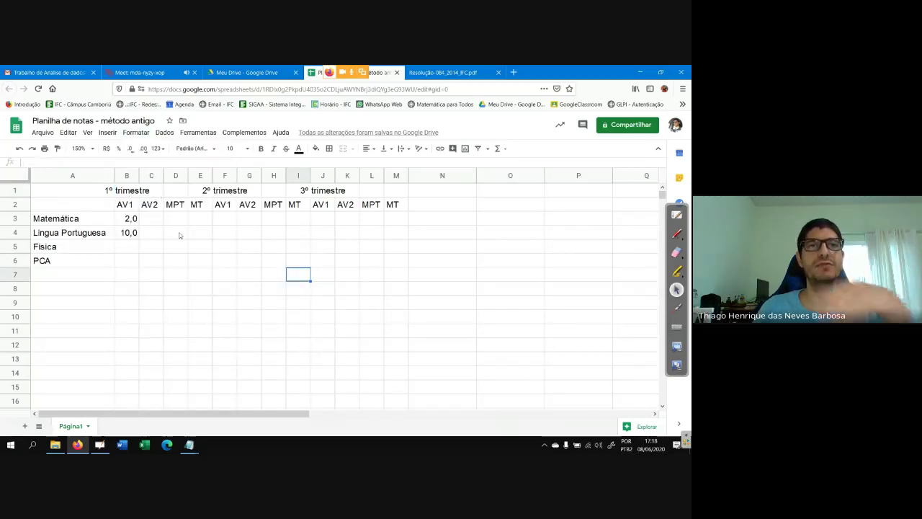
Step: Merge cells B1 to D1 for the "1º trimestre" heading
drag(114, 190, 166, 189)
click(150, 232)
click(103, 190)
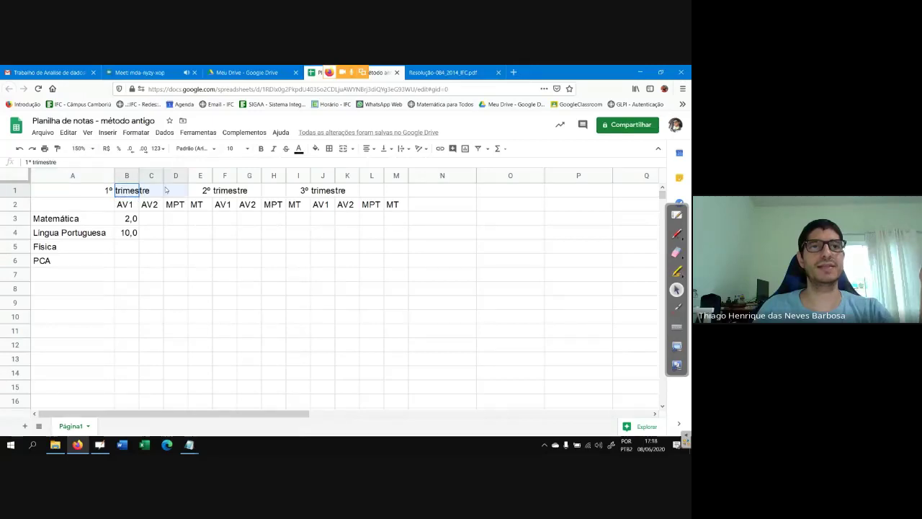
click(126, 135)
mouse_move(177, 294)
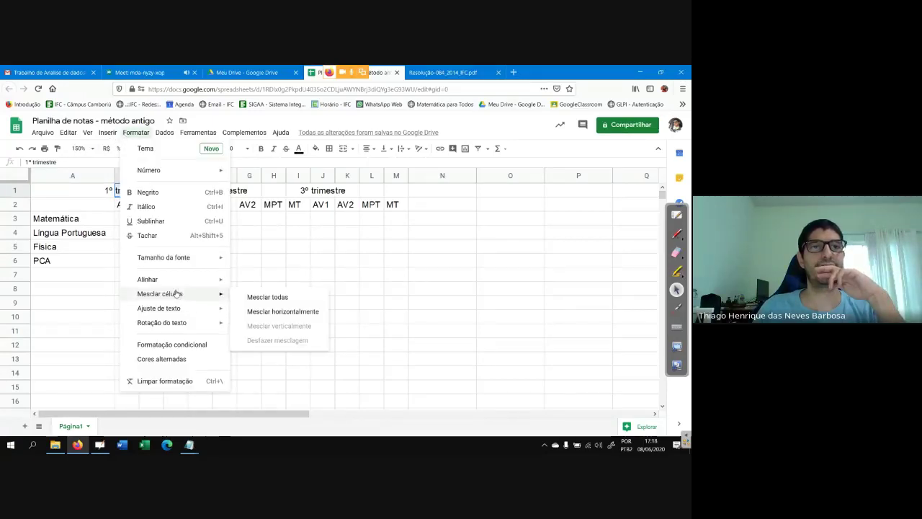
click(248, 296)
Step: Merge cells E1 to G1 for the "2º trimestre" heading
drag(205, 193, 250, 195)
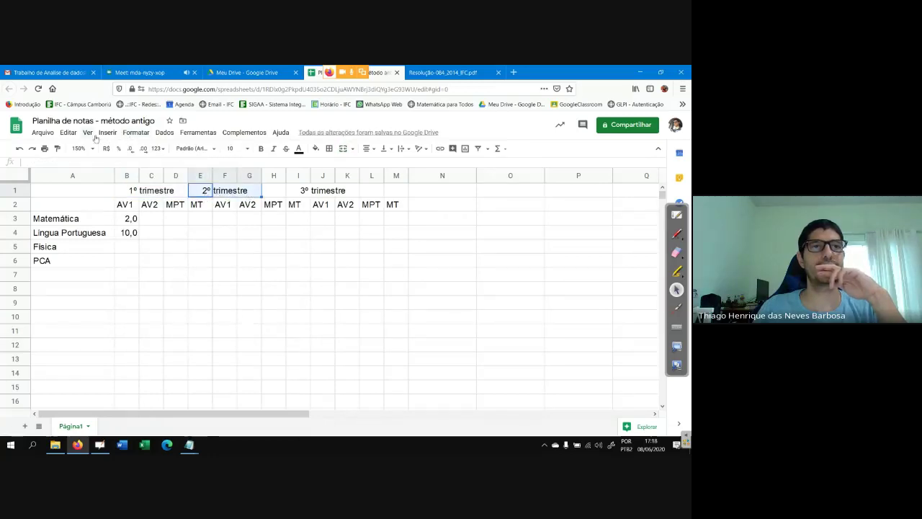
click(127, 134)
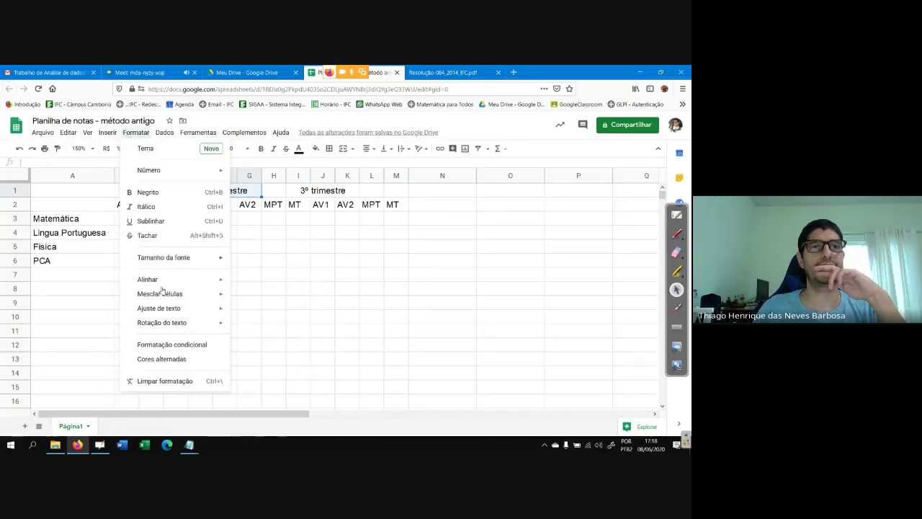
mouse_move(216, 295)
click(288, 296)
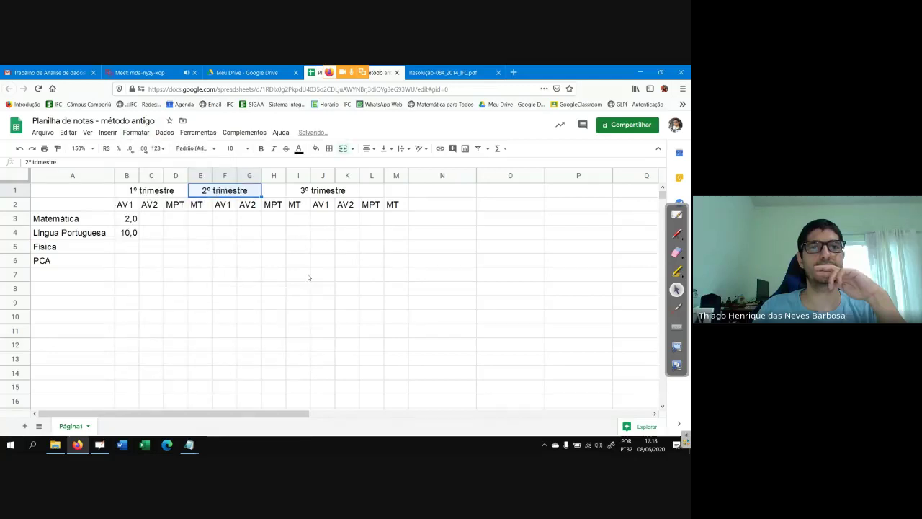
click(303, 275)
click(276, 195)
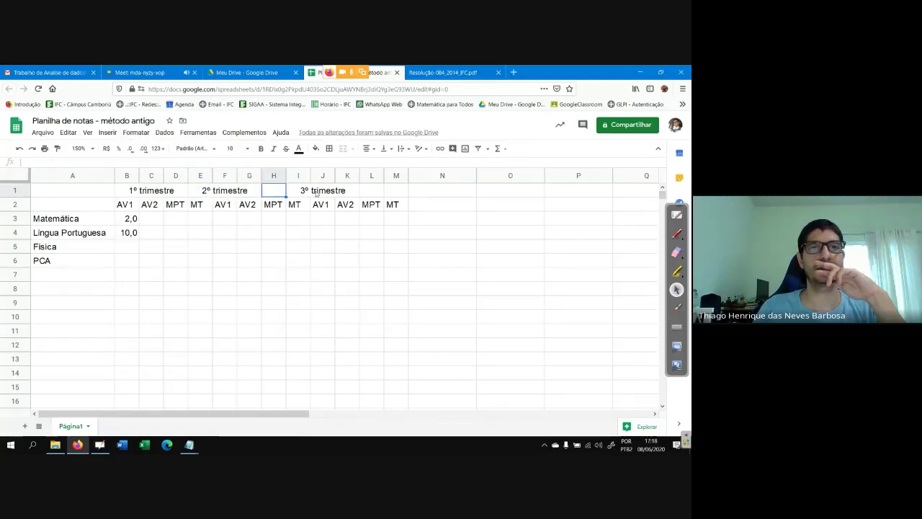
click(183, 190)
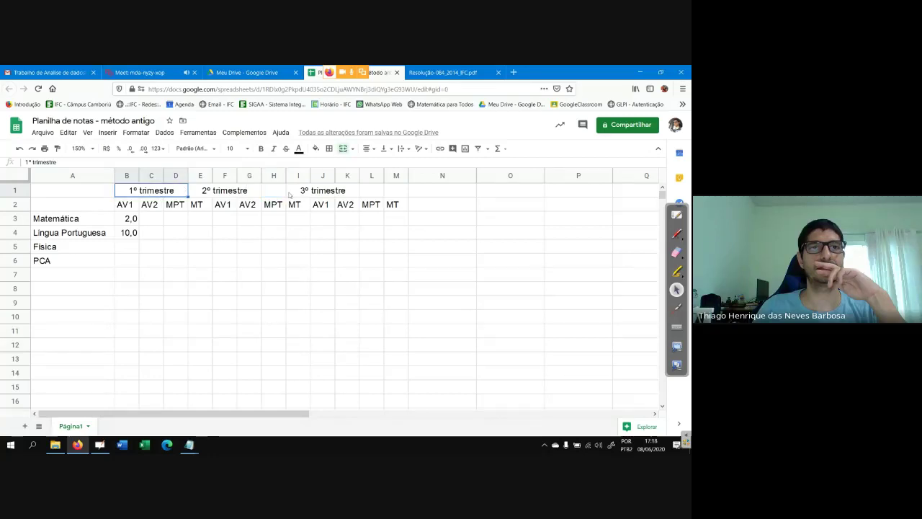
click(205, 192)
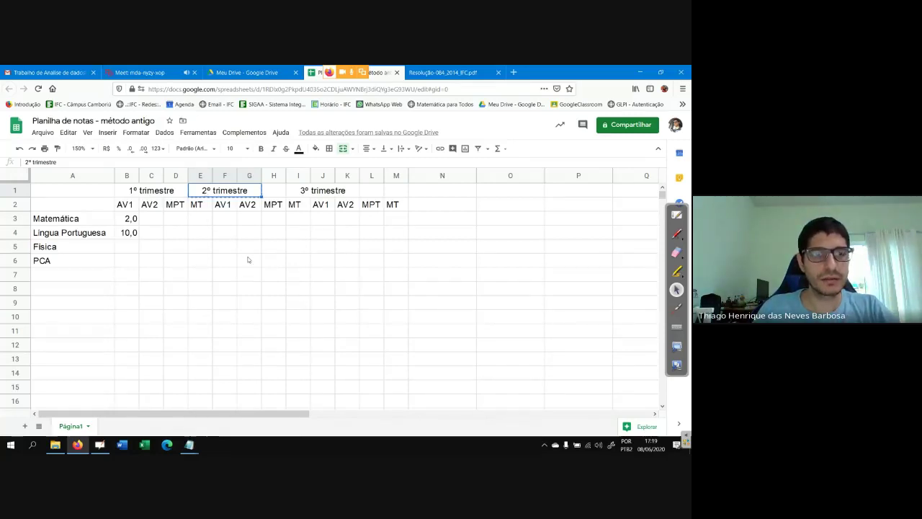
click(267, 279)
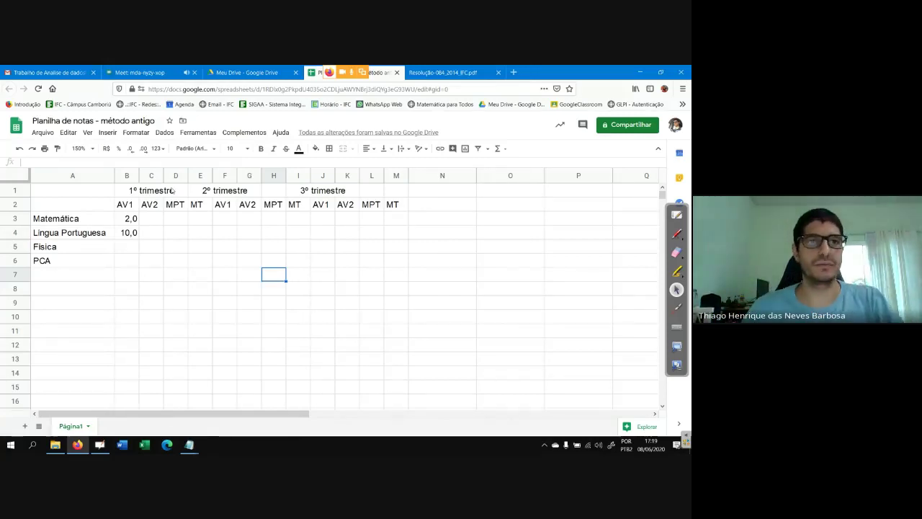
Step: Insert one column to the right of column D, after the first trimester's MPT column
click(175, 176)
right_click(175, 178)
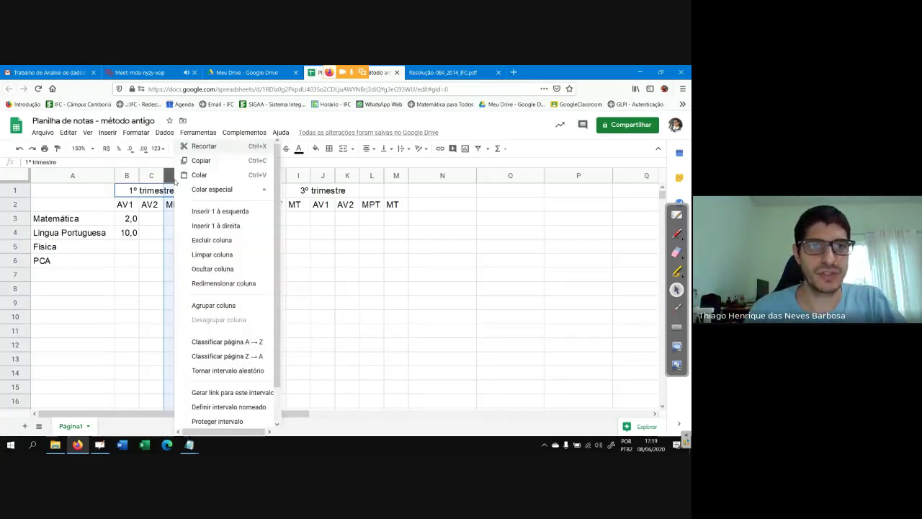
click(247, 226)
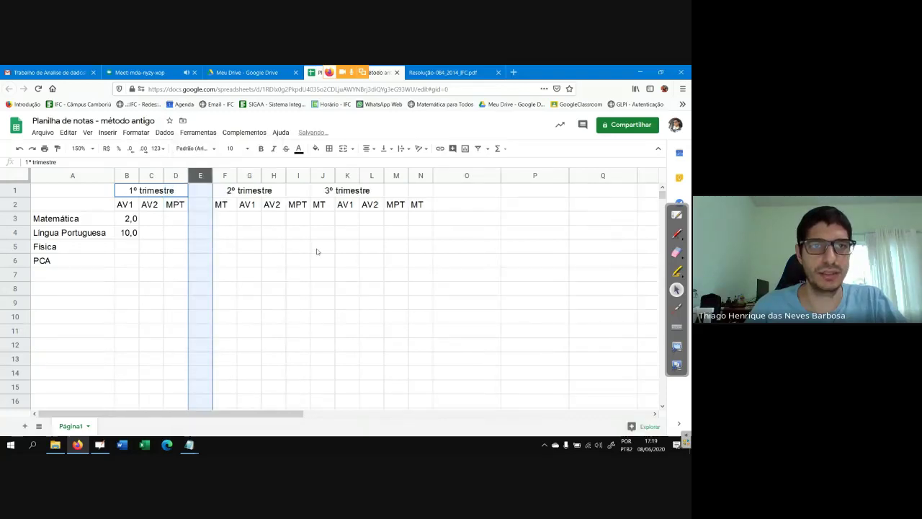
Step: Enter the heading REC in cell E2, between the first trimester's MPT and MT columns
click(177, 208)
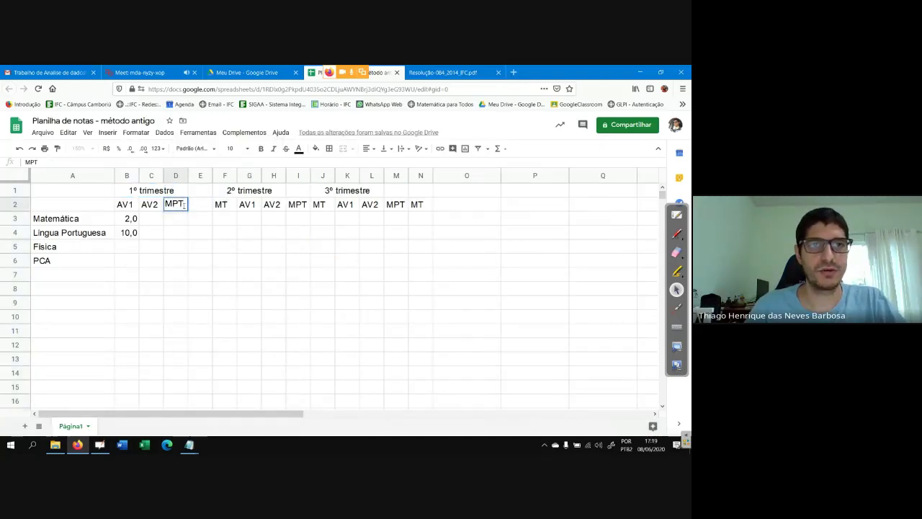
click(201, 206)
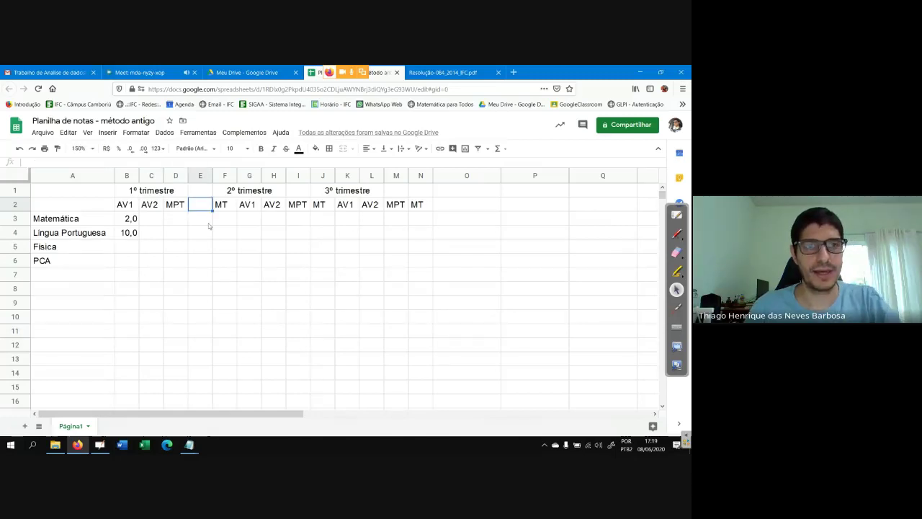
text(Rec)
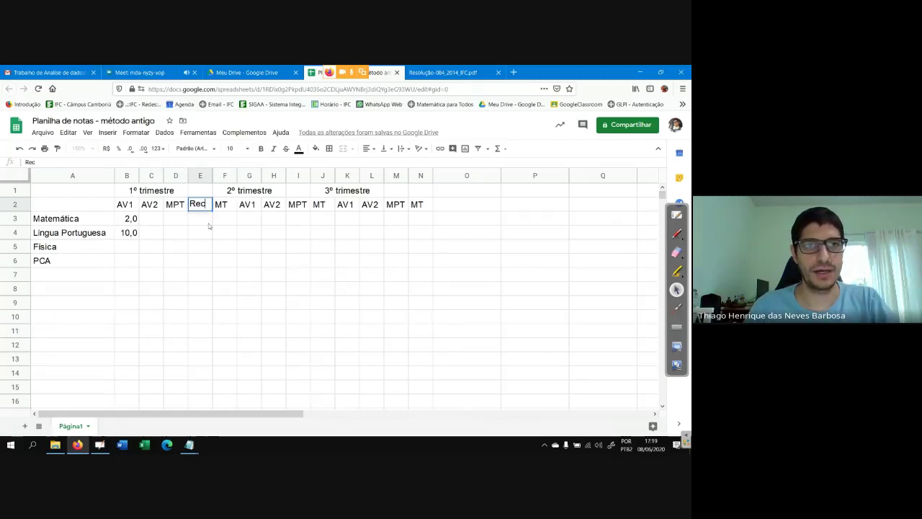
key(BackSpace)
key(BackSpace)
key(BackSpace)
text(REC)
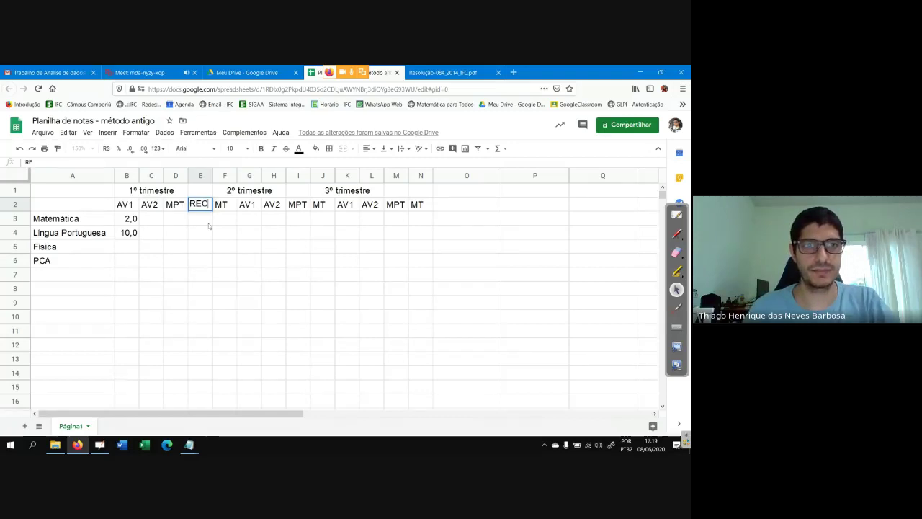
key(Return)
key(Right)
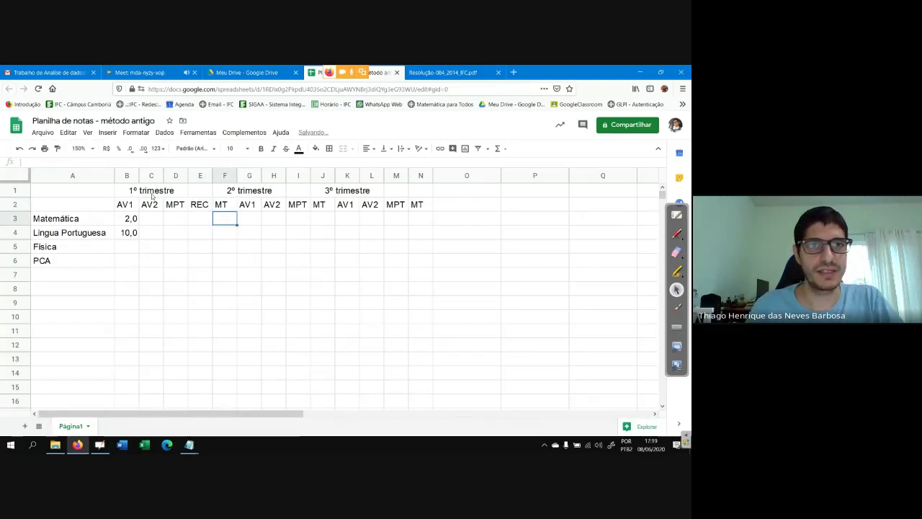
Step: Extend the merged "1º trimestre" heading over cells B1 to E1
drag(152, 196, 191, 192)
click(86, 132)
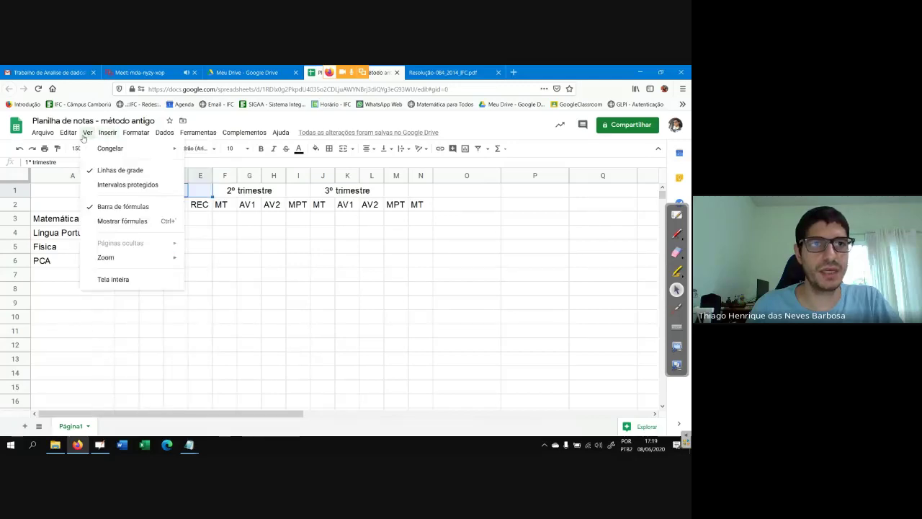
mouse_move(70, 137)
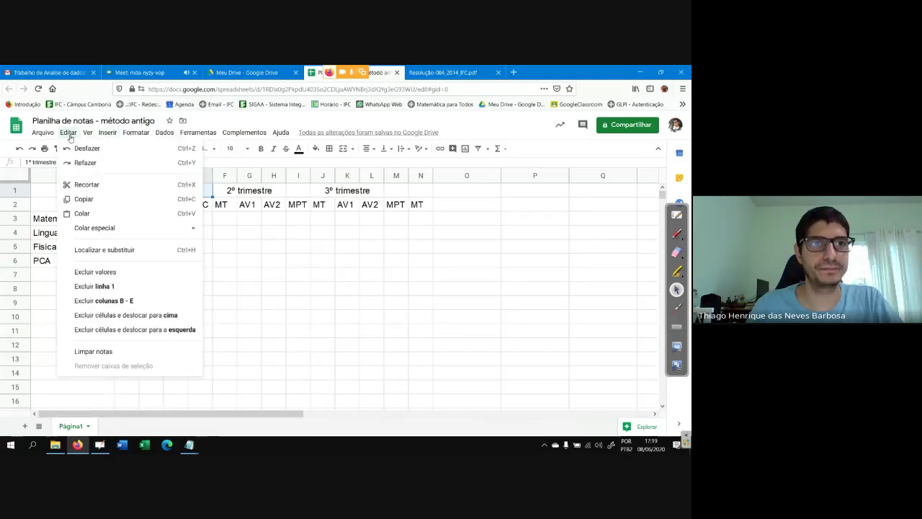
mouse_move(136, 133)
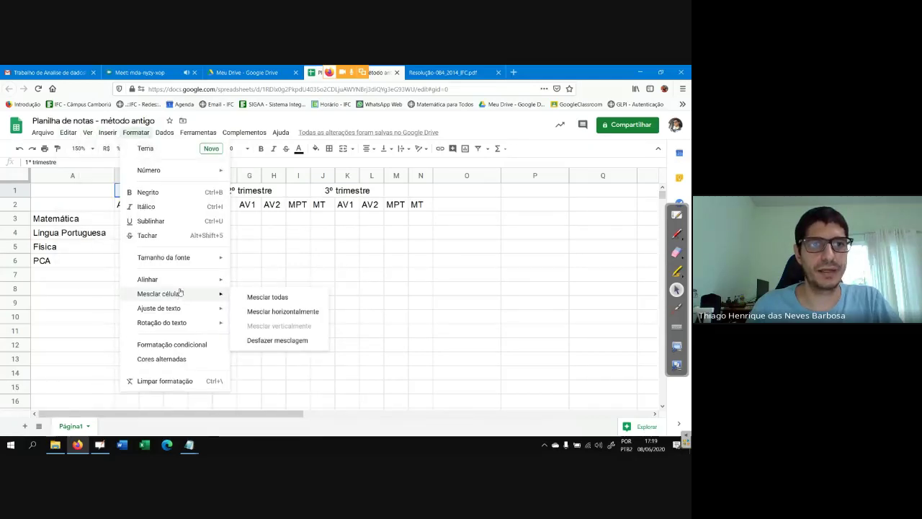
mouse_move(191, 294)
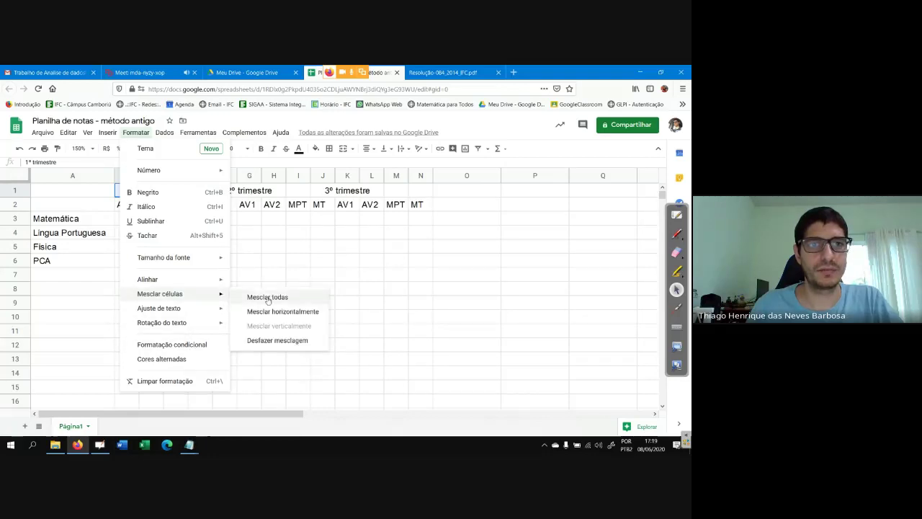
click(267, 297)
click(325, 288)
click(154, 191)
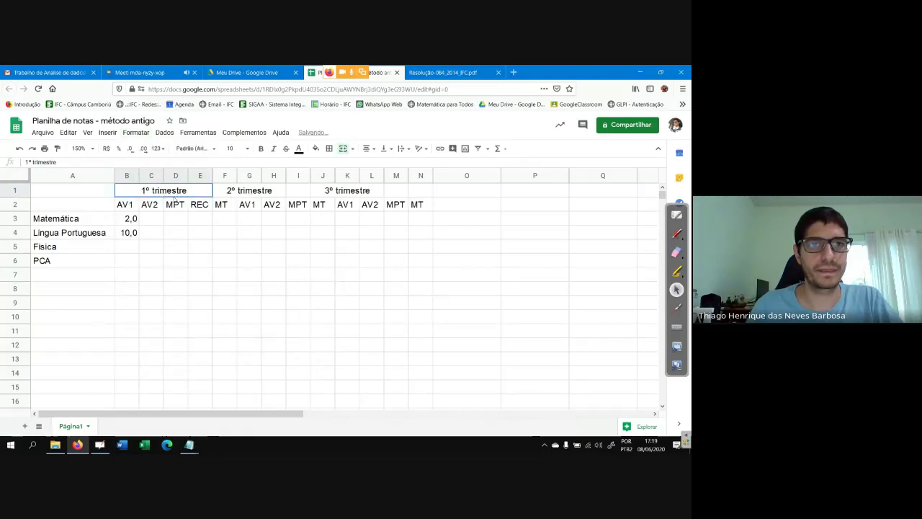
Step: Merge cells B1 to F1 so the "1º trimestre" heading spans the columns from AV1 to MT
drag(174, 196, 220, 195)
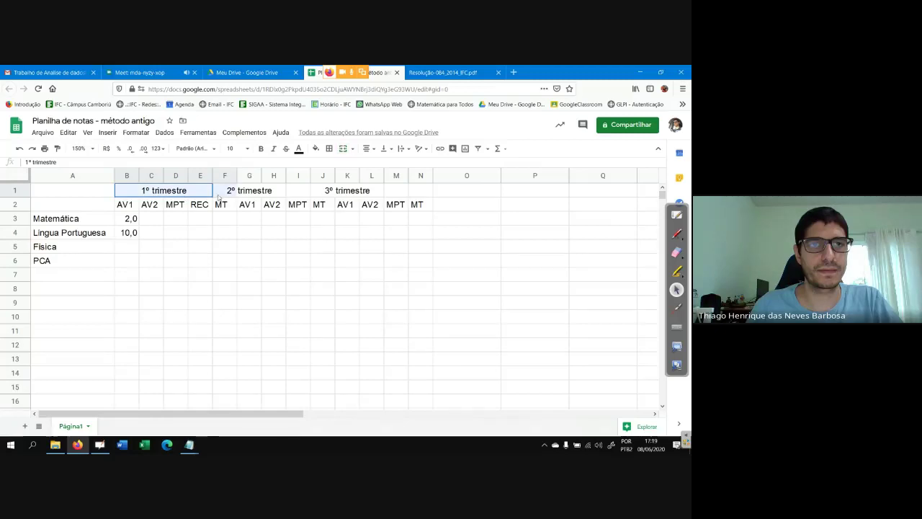
click(134, 134)
mouse_move(204, 296)
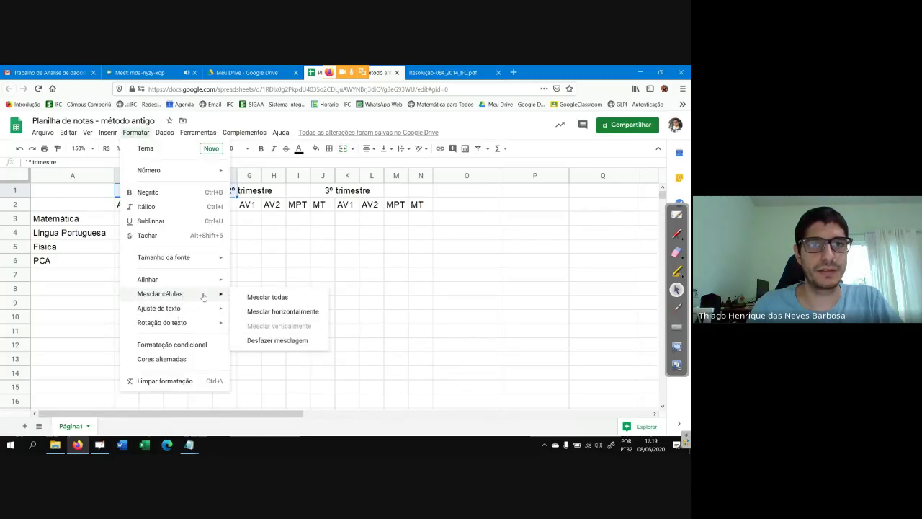
click(278, 297)
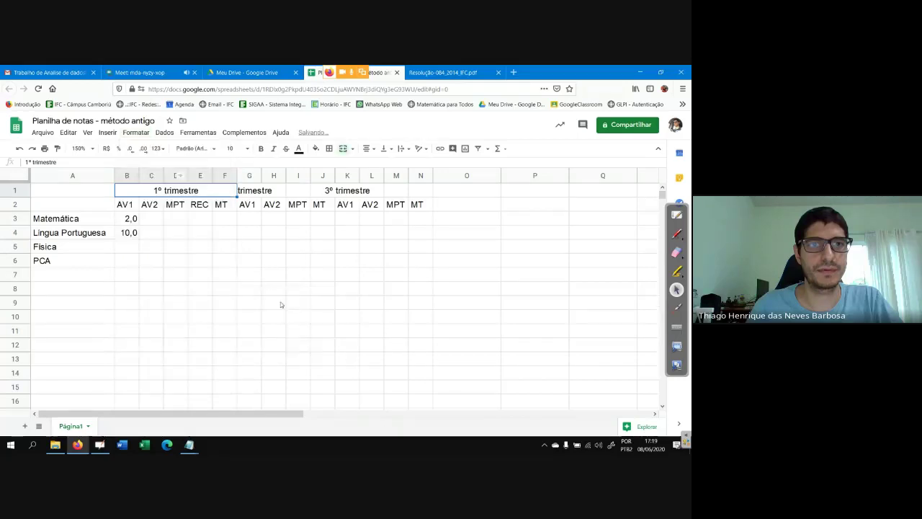
Step: Copy the first-trimester heading block B1:F2 and paste it at G1 and L1 for the other two trimesters
drag(179, 195, 208, 207)
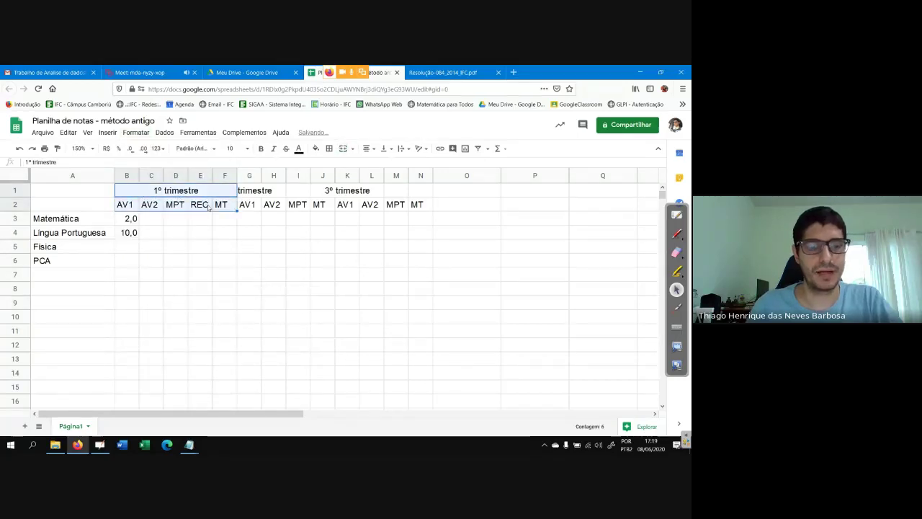
key(ctrl+c)
click(242, 193)
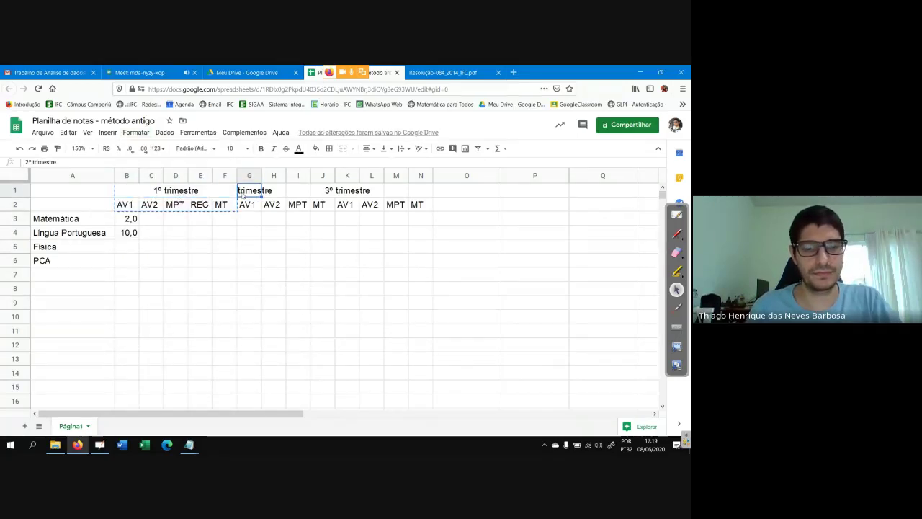
key(ctrl+v)
click(366, 249)
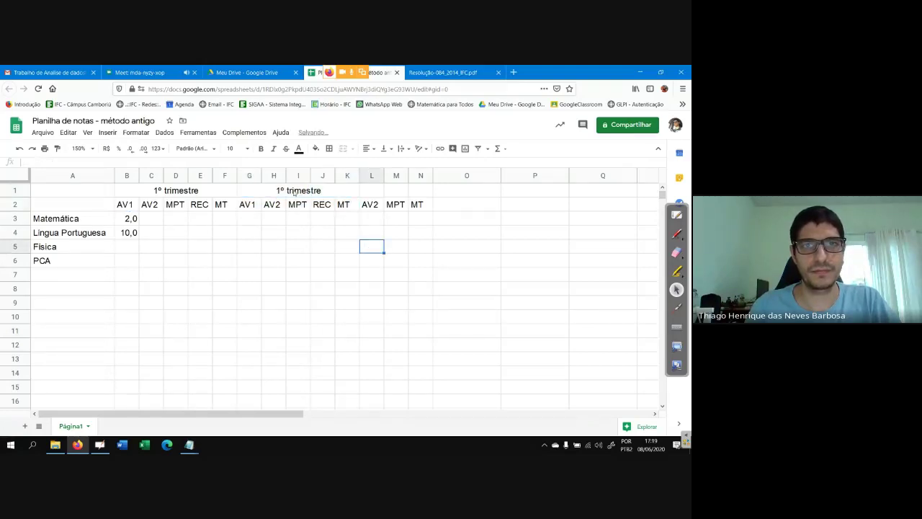
click(290, 191)
click(372, 192)
key(ctrl+v)
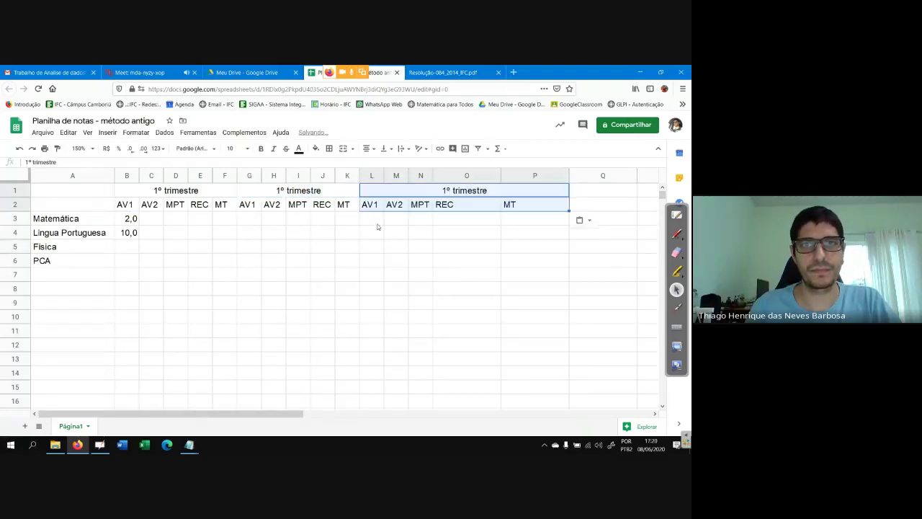
click(373, 287)
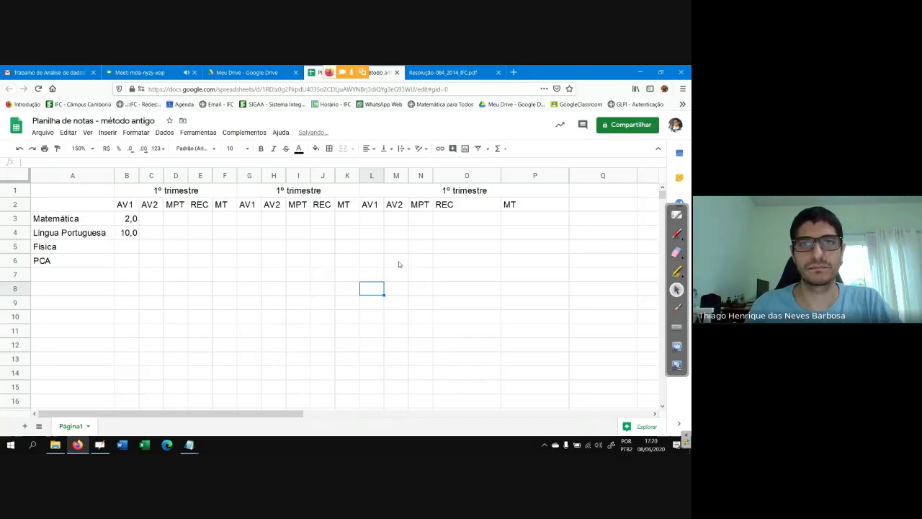
Step: Narrow columns O and P to match the width of the other assessment columns
drag(500, 178, 458, 188)
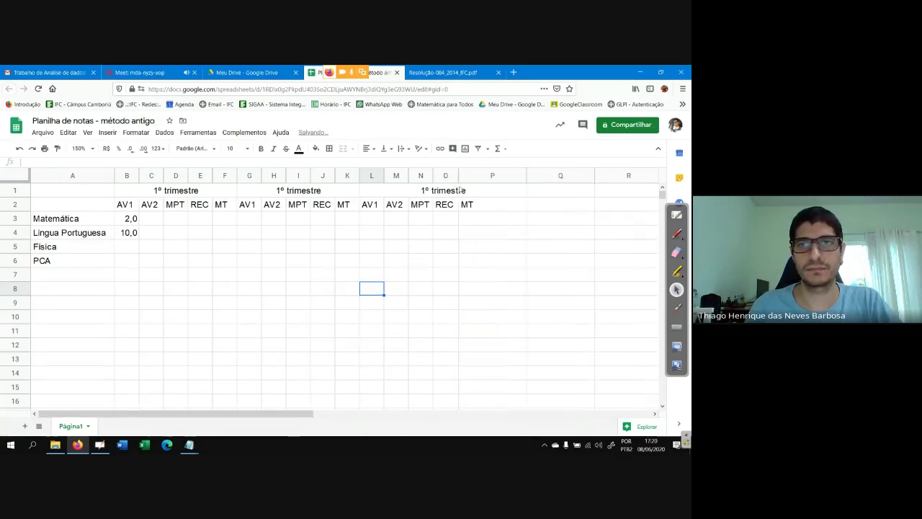
drag(526, 175, 478, 180)
click(402, 307)
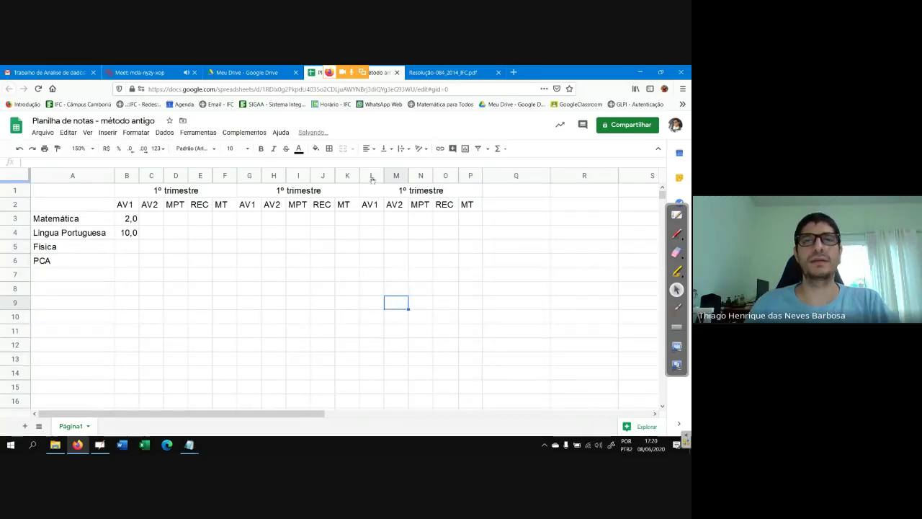
Step: Change the merged heading over columns G to K to "2º trimestre"
click(279, 192)
triple_click(278, 193)
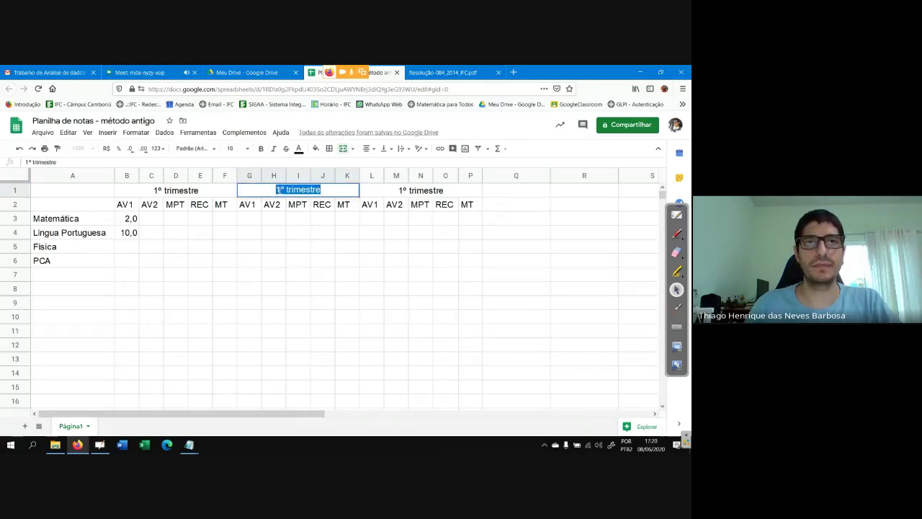
click(279, 189)
key(Delete)
text(2)
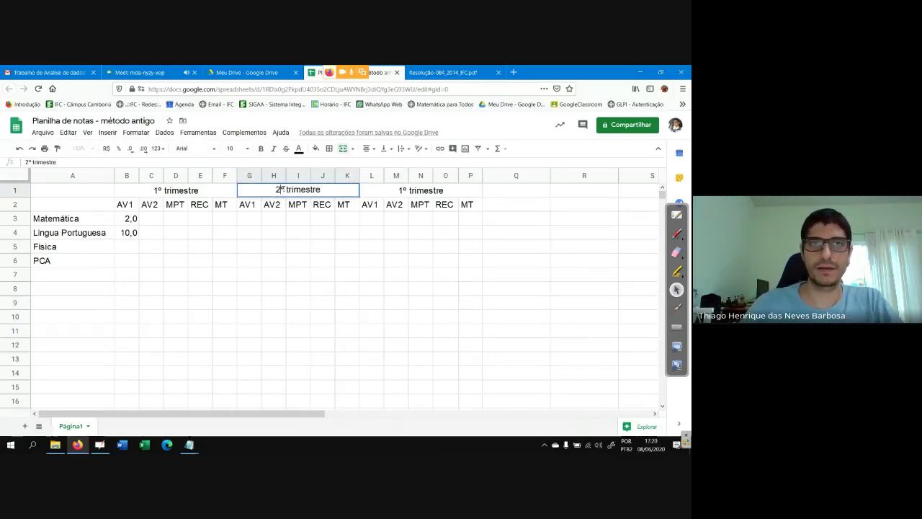
Step: Change the merged heading over columns L to P to "3º trimestre"
double_click(404, 191)
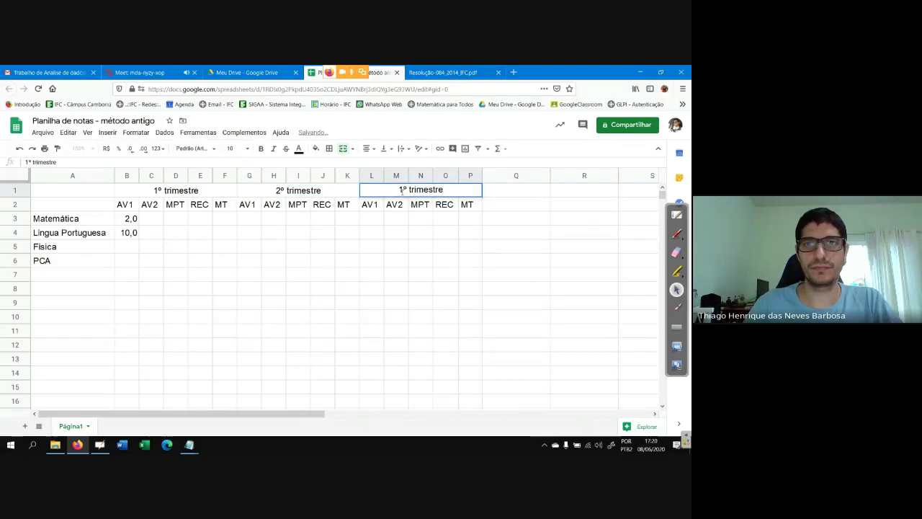
click(403, 191)
key(BackSpace)
text(3)
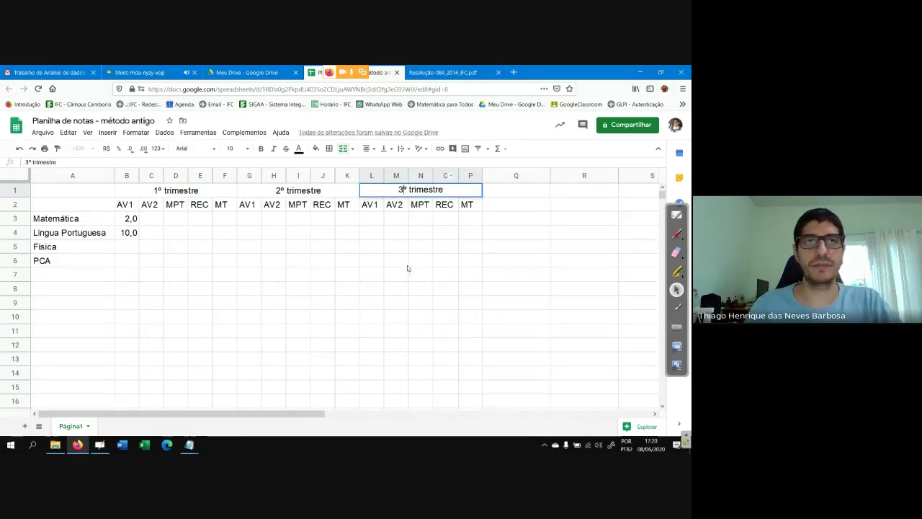
click(407, 268)
Step: Make the three trimester headings in row 1, from B1 to P1, bold
click(156, 185)
drag(214, 194, 454, 191)
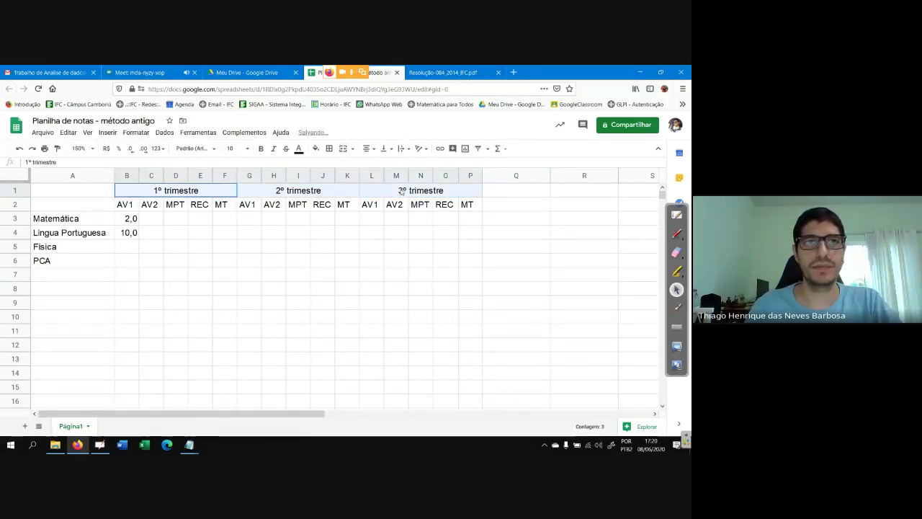
click(263, 149)
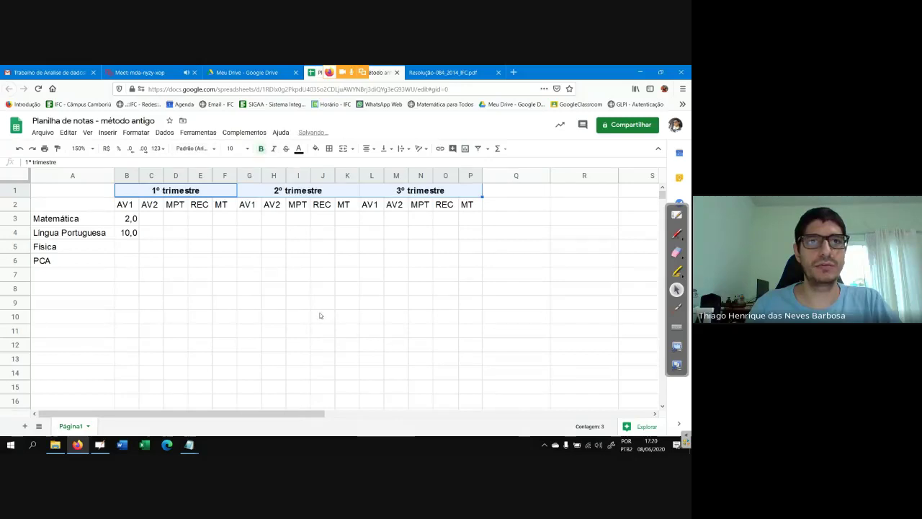
click(322, 315)
Step: Apply all borders to the whole grade table, range A1:P6
drag(77, 193, 435, 265)
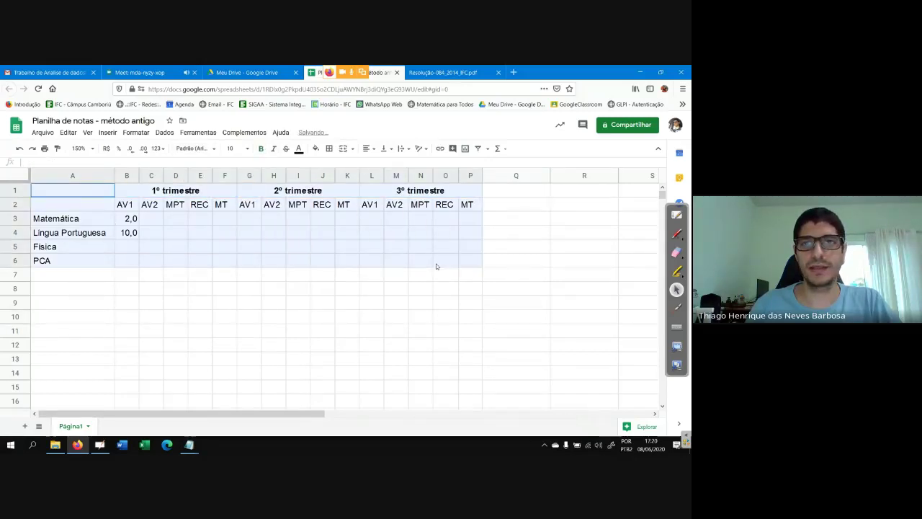
click(328, 148)
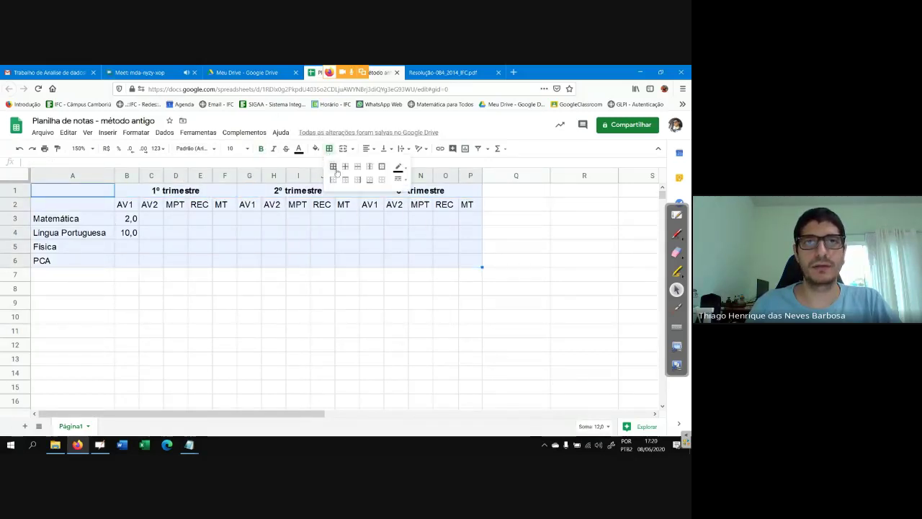
click(336, 175)
click(292, 347)
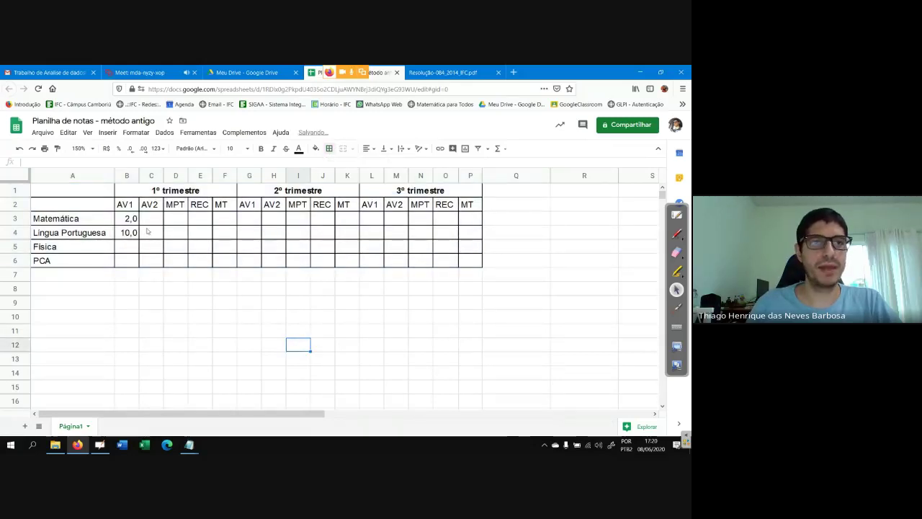
Step: Try to set off the first-trimester block B1:F6 with an outer border in the default thin line style
drag(126, 204, 229, 263)
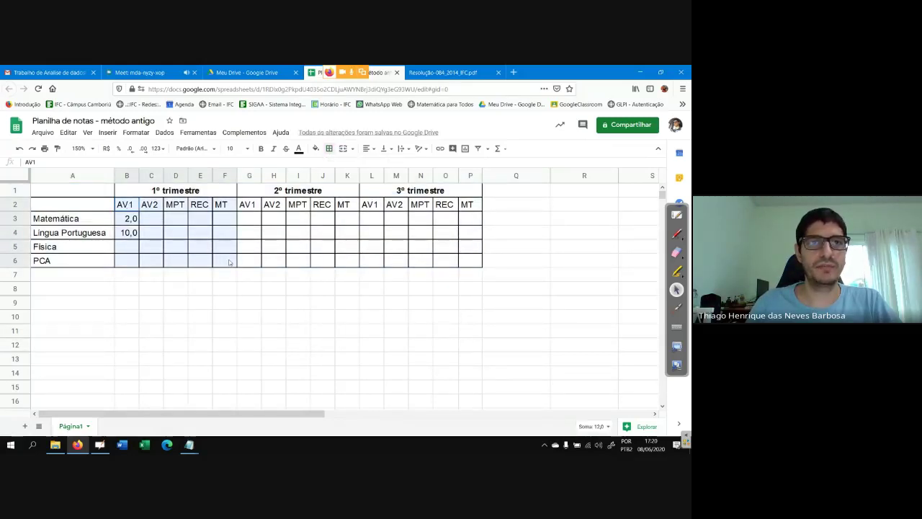
drag(130, 193, 225, 261)
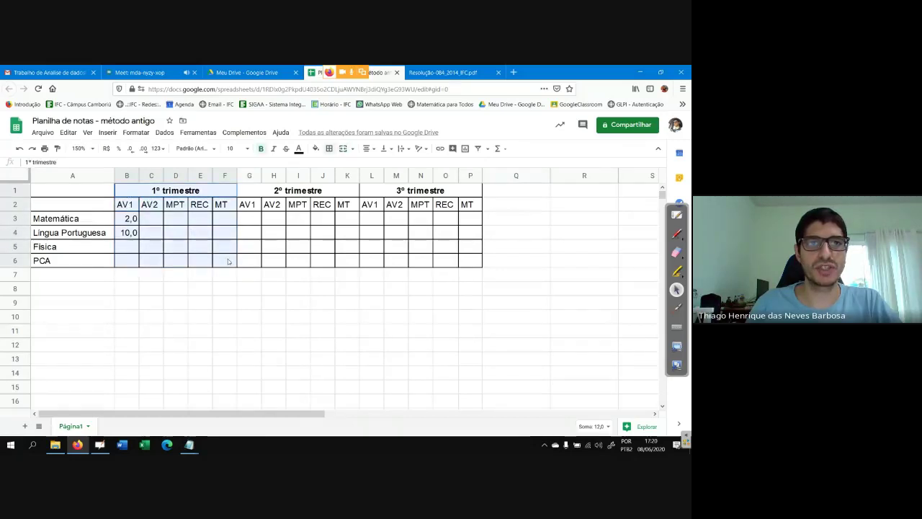
click(329, 148)
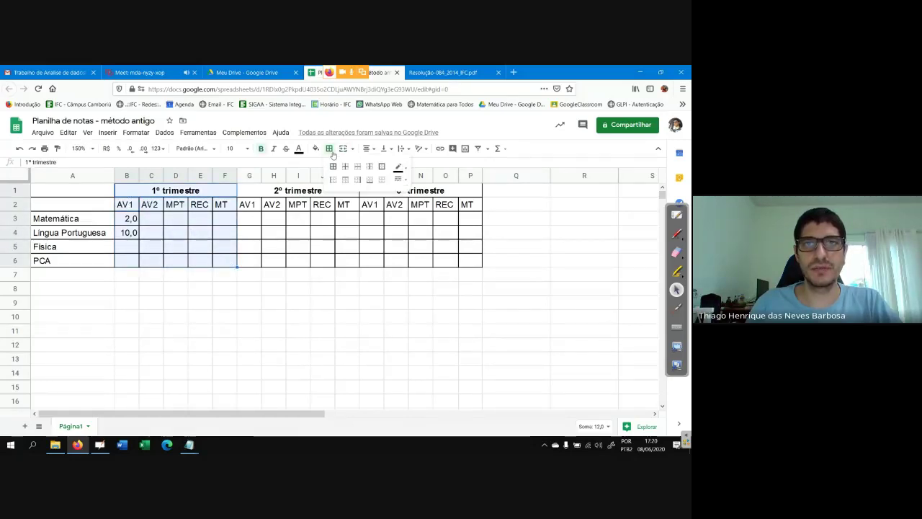
click(382, 167)
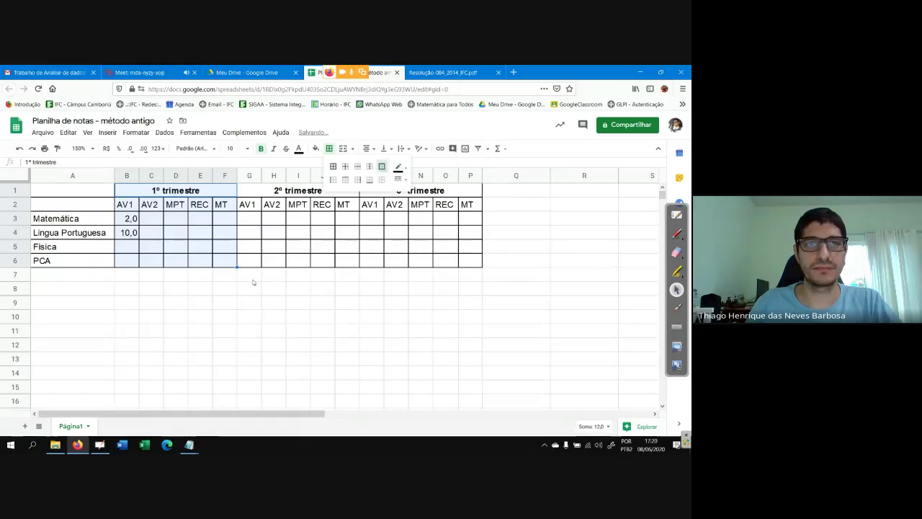
click(170, 311)
drag(134, 192, 204, 263)
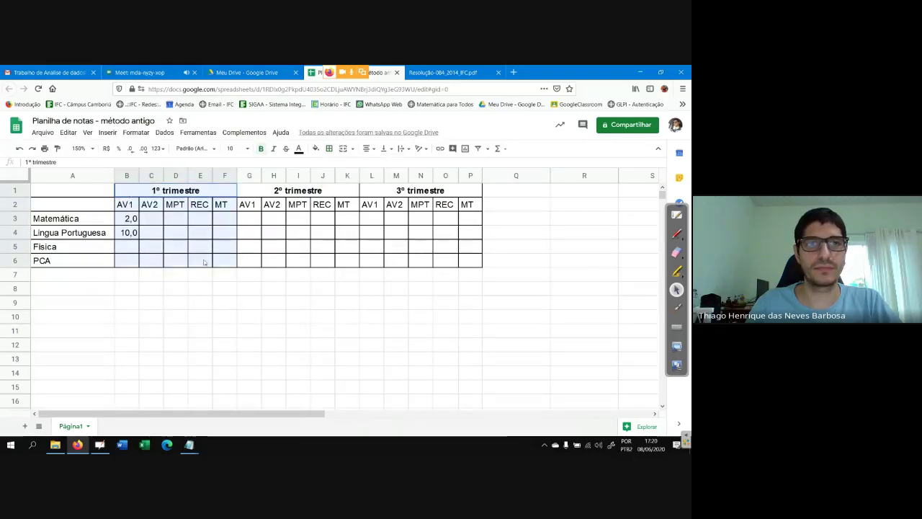
click(332, 150)
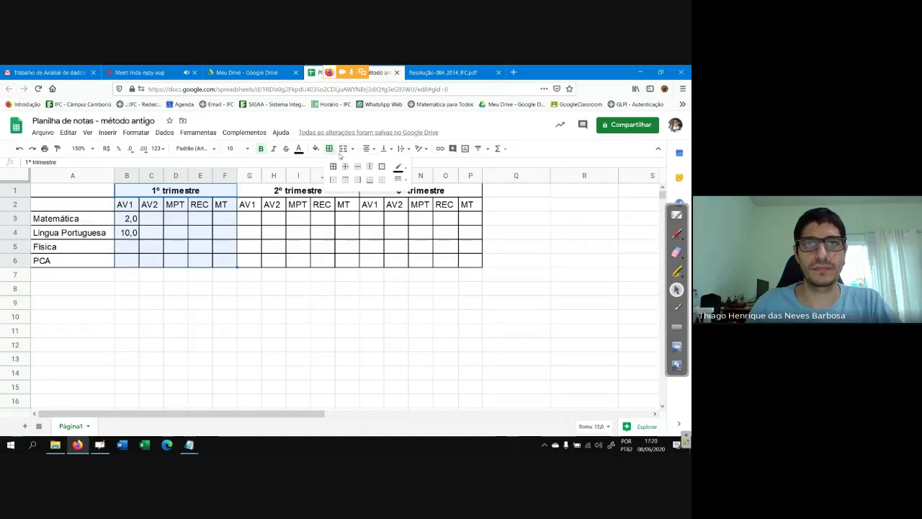
click(381, 167)
click(239, 360)
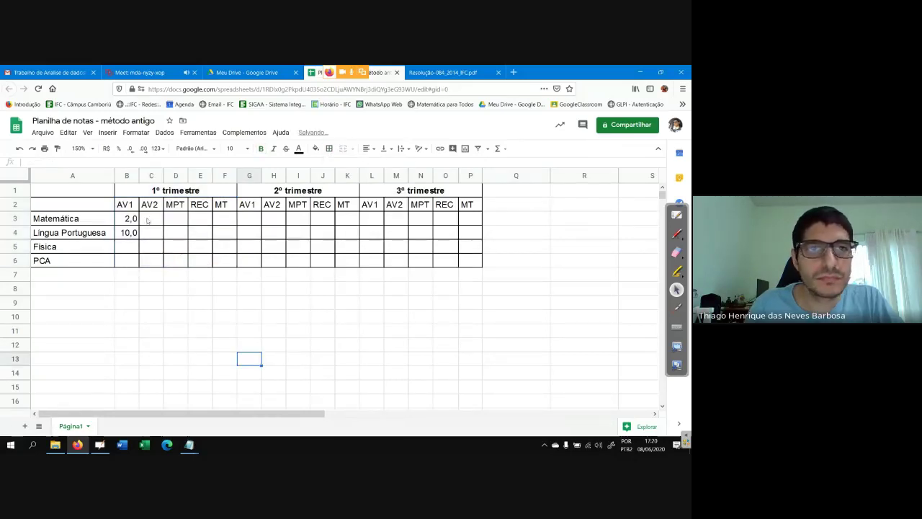
Step: Apply an outer border in the thickest solid line style to the first-trimester block B1:F6
drag(144, 191, 219, 261)
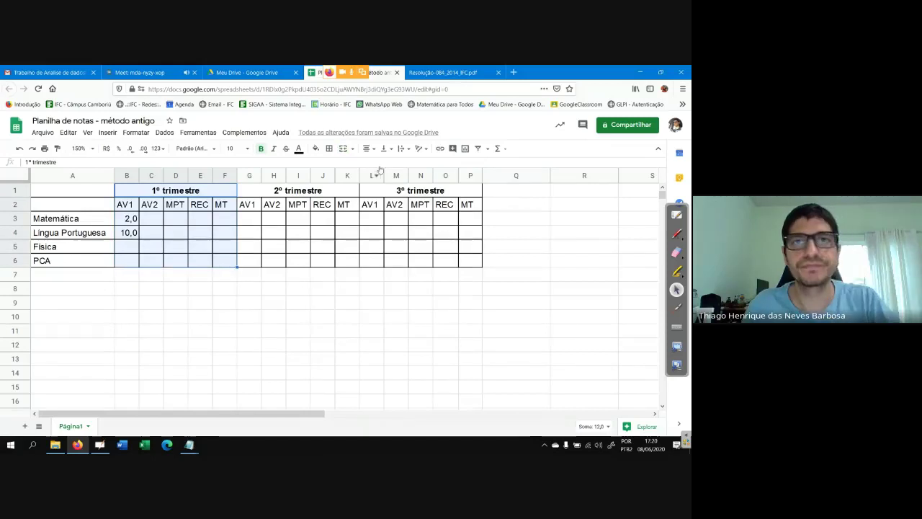
click(330, 149)
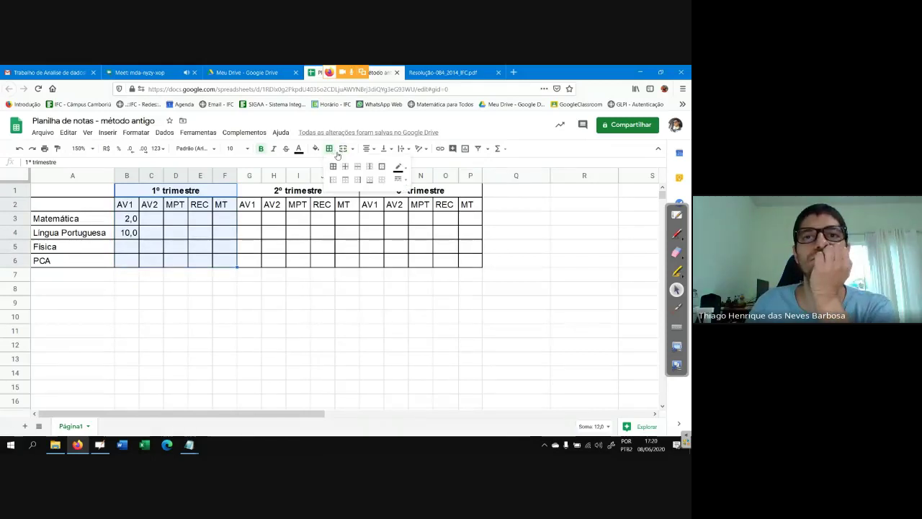
click(405, 171)
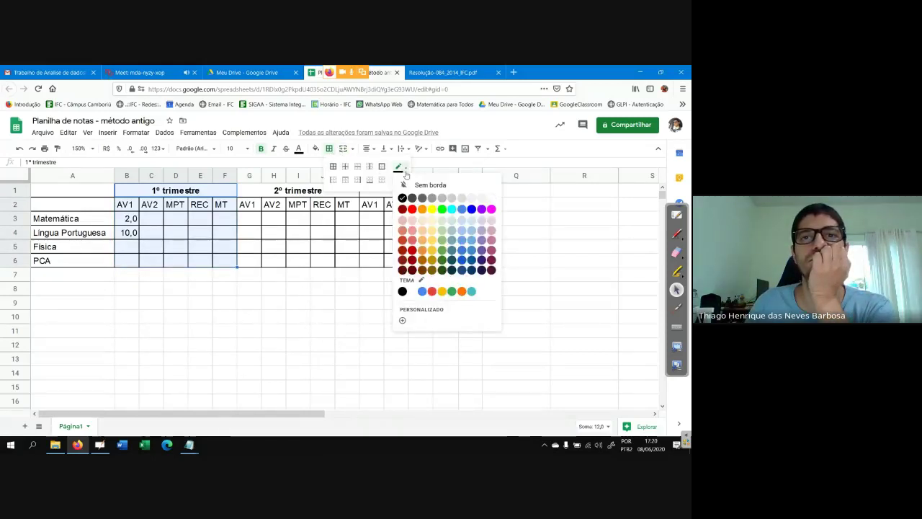
click(399, 180)
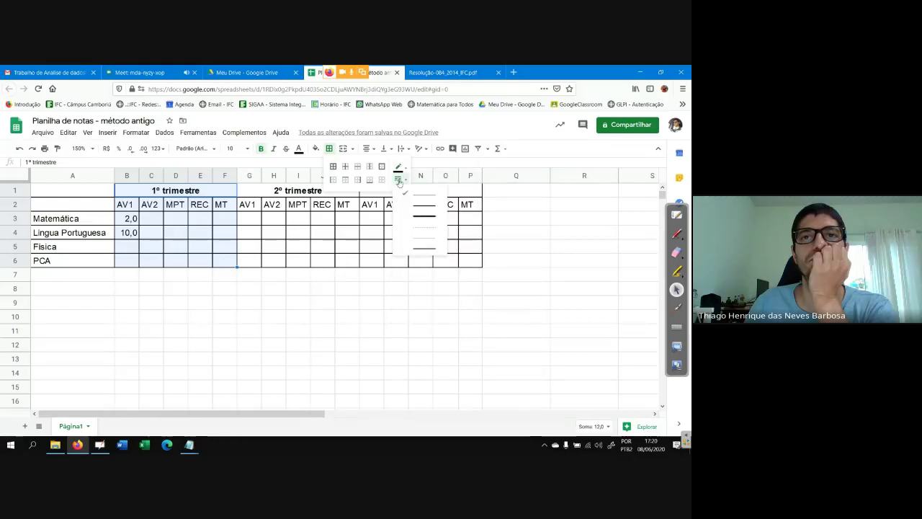
click(425, 216)
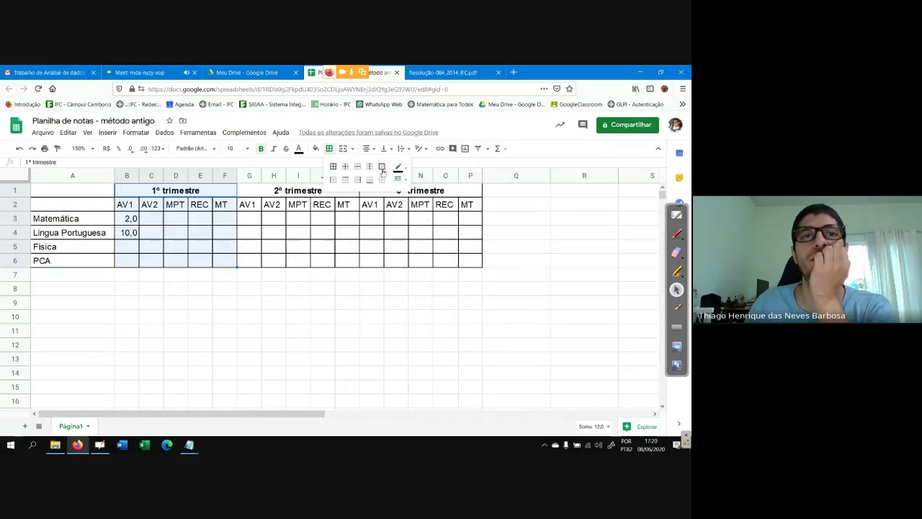
click(382, 166)
click(249, 317)
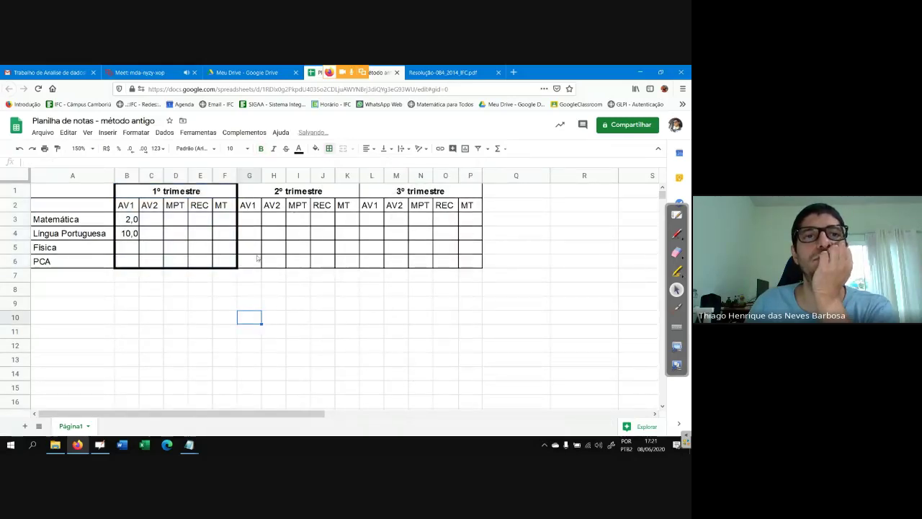
Step: Apply the same thick outer border to the second-trimester block G1:K6 and the third-trimester block L1:P6
drag(255, 191, 333, 266)
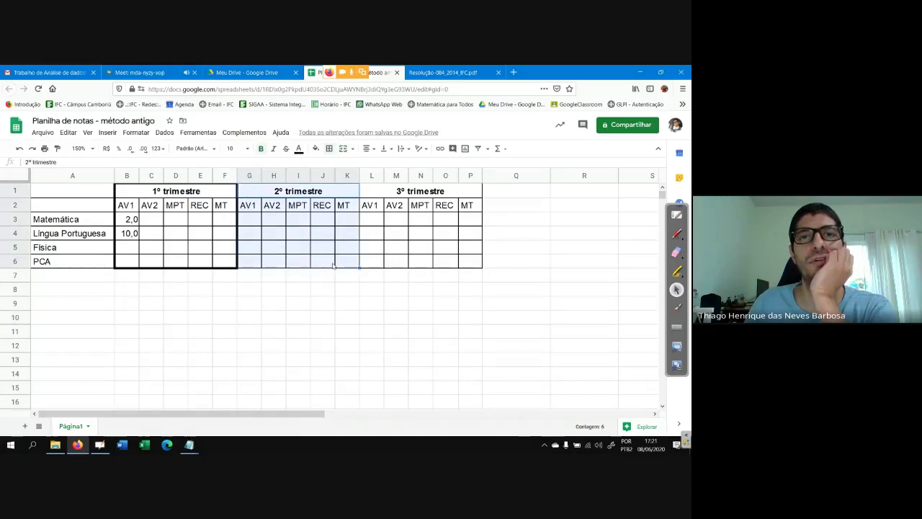
click(329, 149)
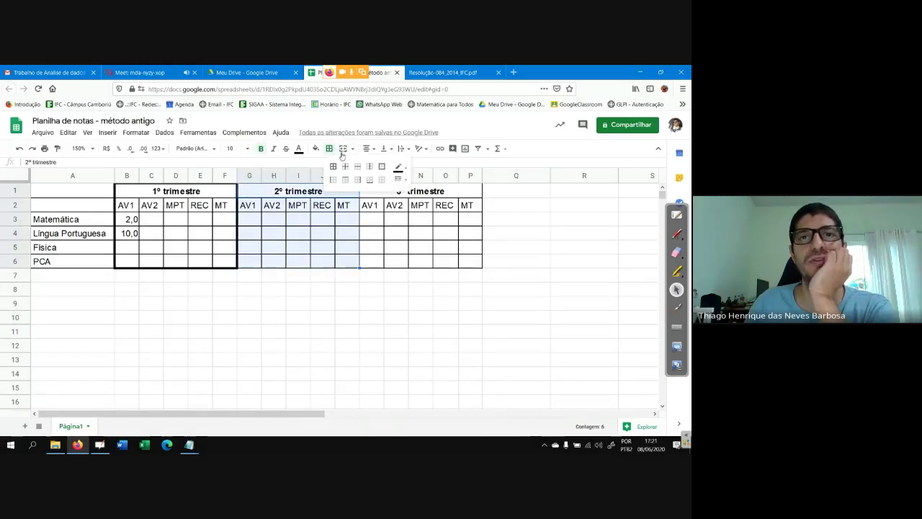
click(381, 166)
drag(374, 191, 468, 261)
click(329, 149)
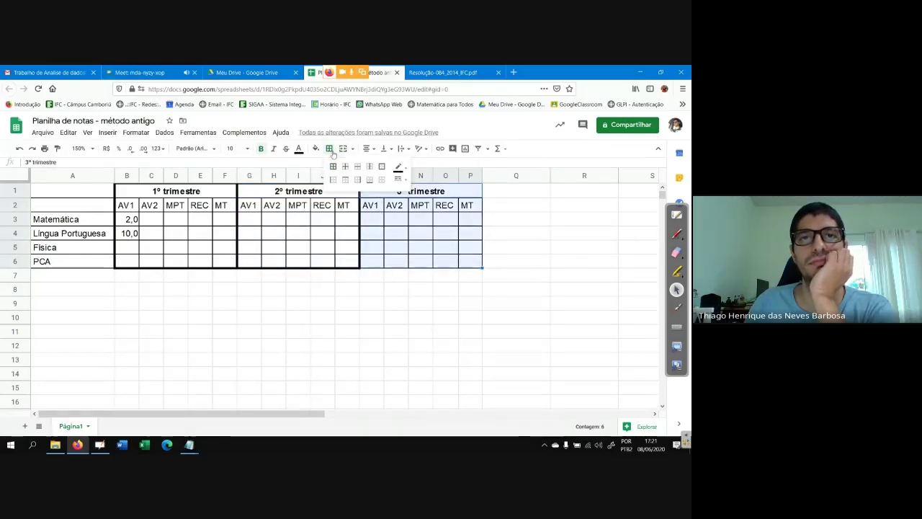
click(382, 165)
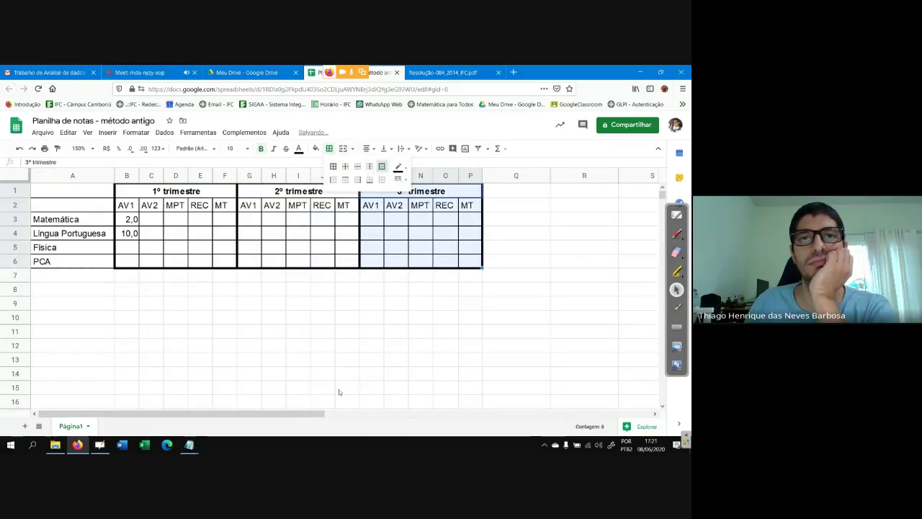
click(398, 179)
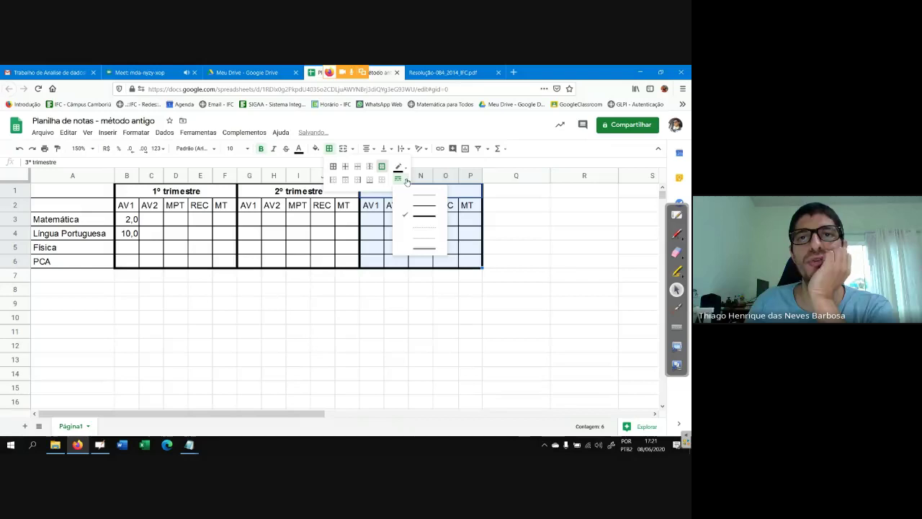
click(445, 317)
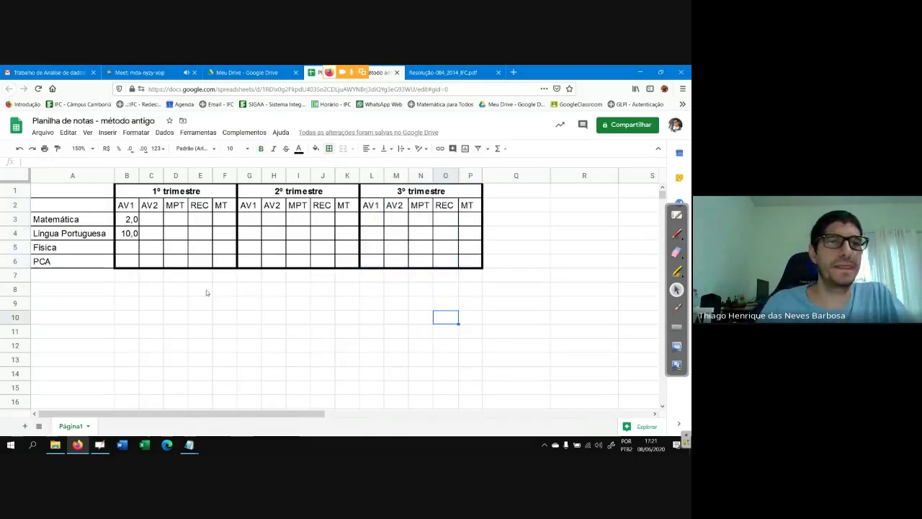
double_click(79, 191)
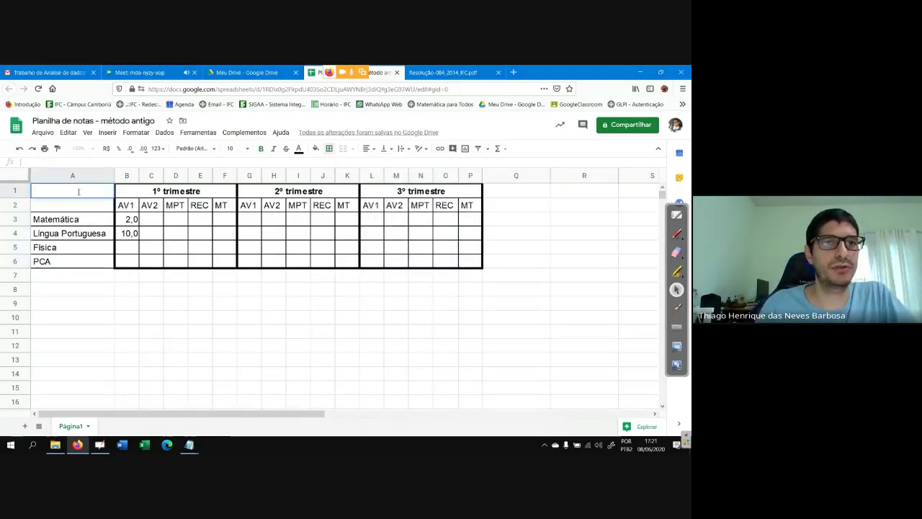
text(Dis)
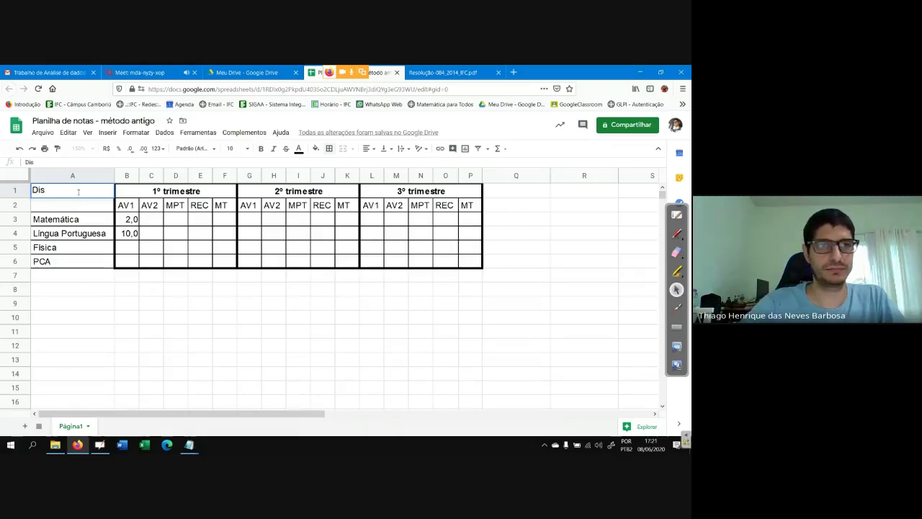
key(BackSpace)
key(BackSpace)
key(BackSpace)
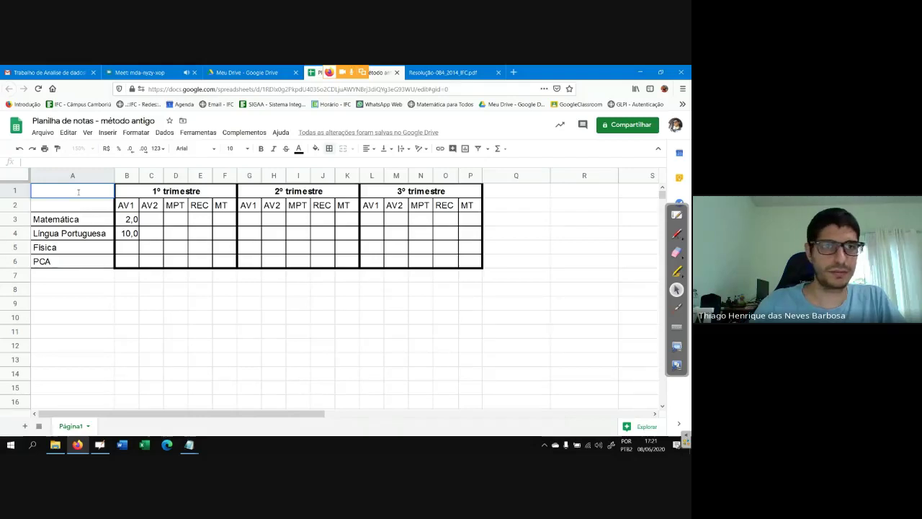
Step: Enter the heading "Disciplina" in cell A2, above the subject names
key(Return)
text(D)
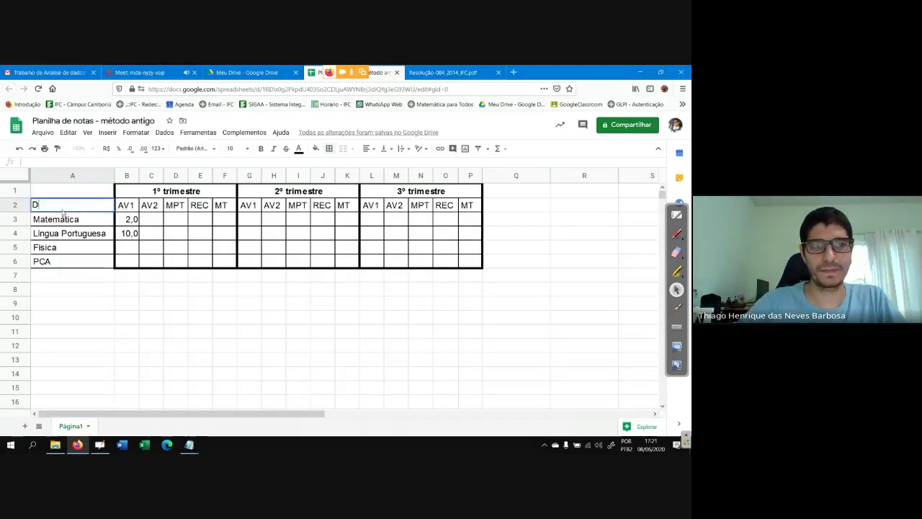
text(isciplina)
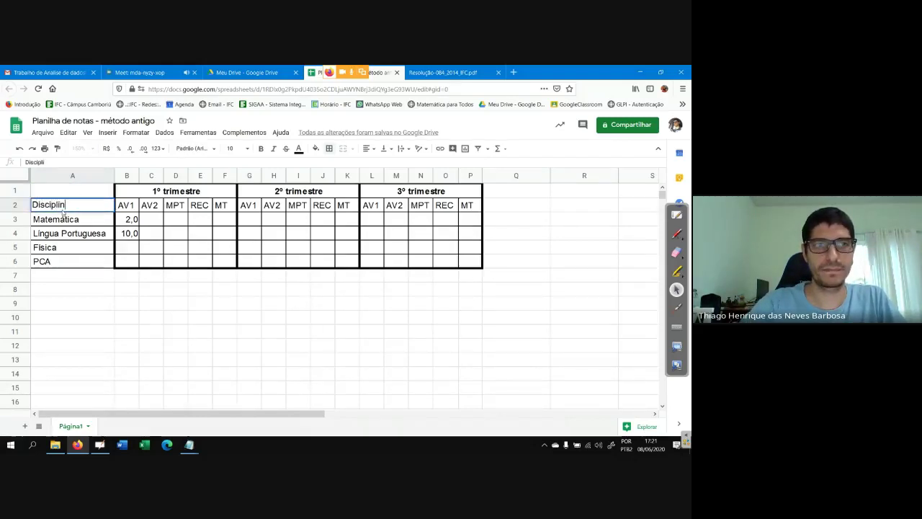
Step: Enter the headings "MP" in Q2 and "Exame" in R2, following the third-trimester columns
click(109, 275)
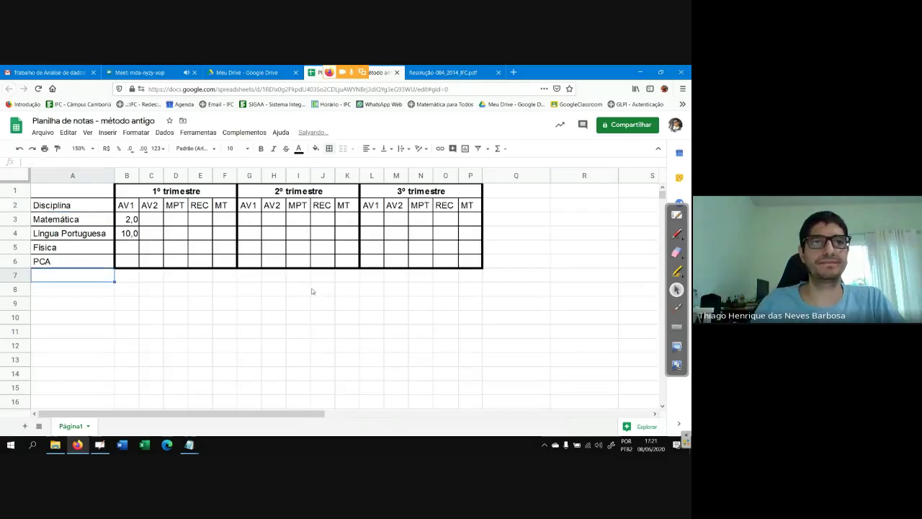
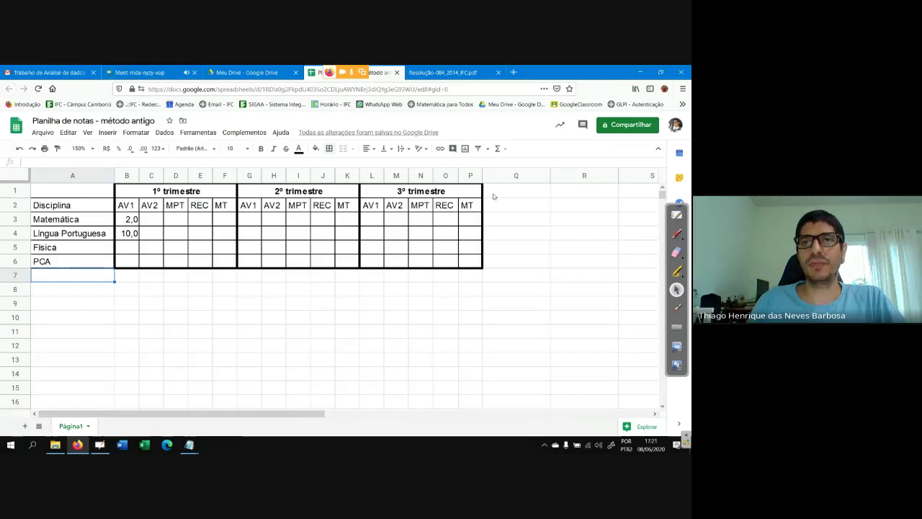
click(505, 196)
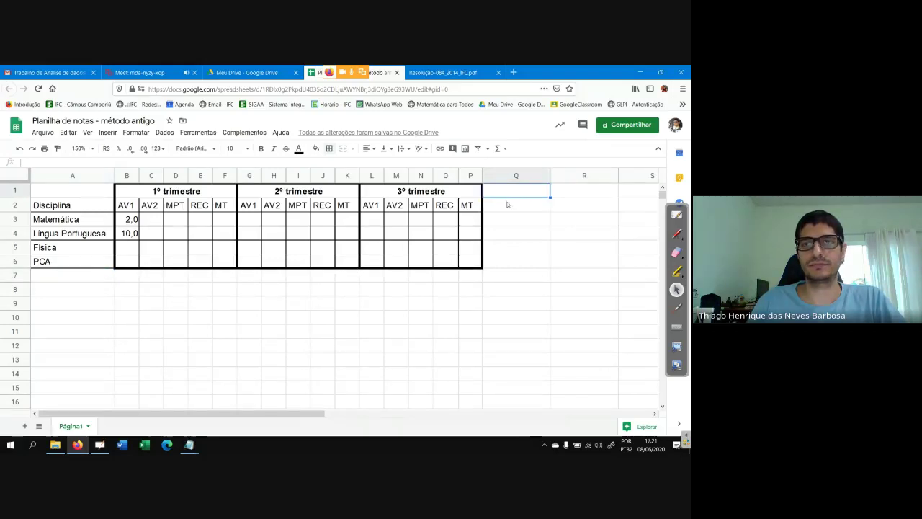
click(507, 204)
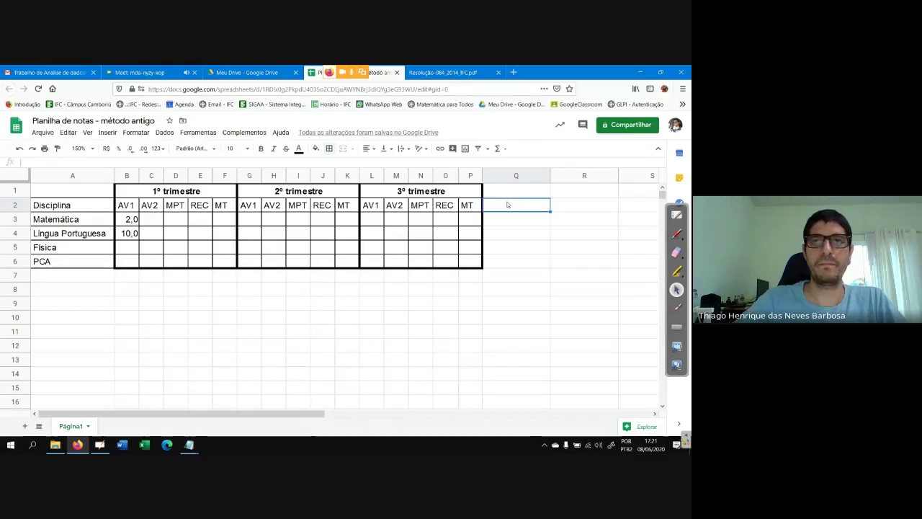
text(MP)
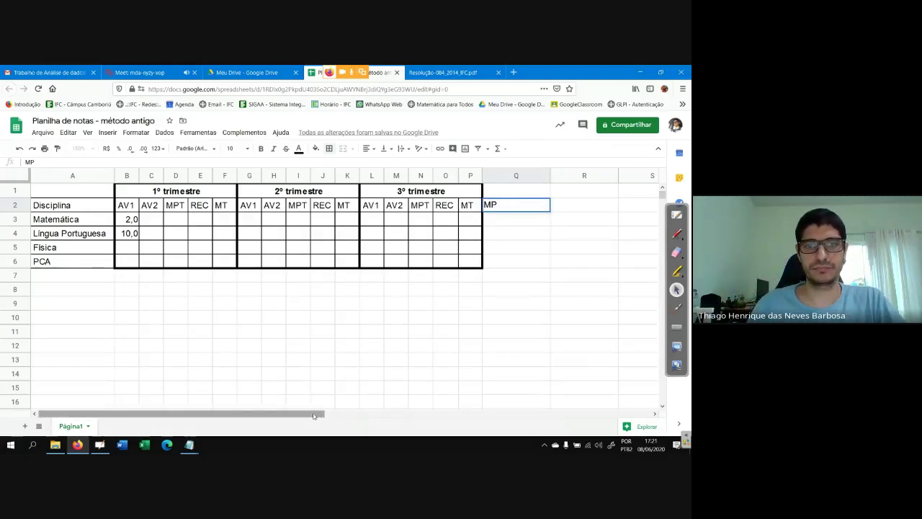
drag(313, 414, 422, 416)
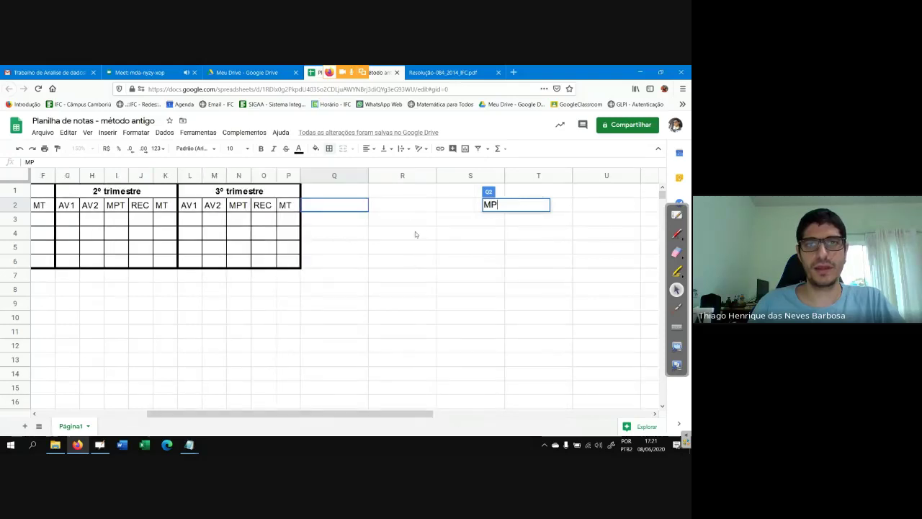
click(409, 208)
text(E)
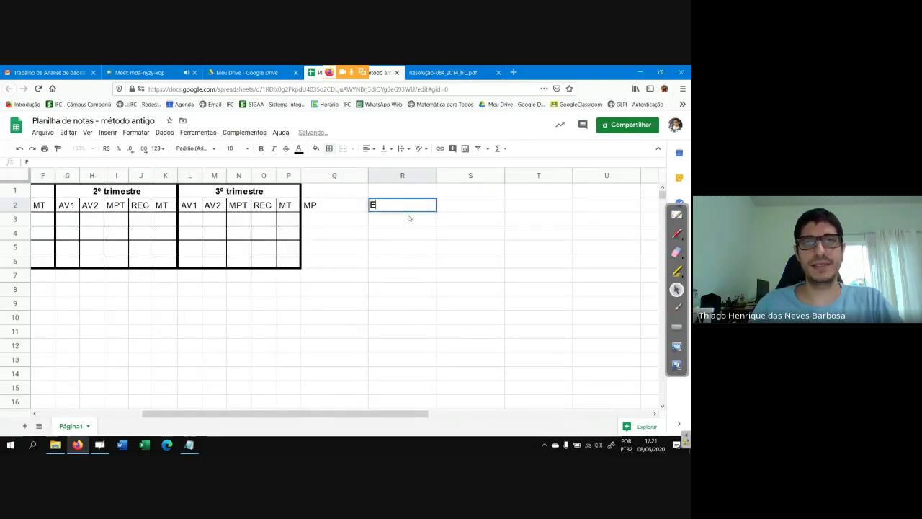
text(xa)
key(BackSpace)
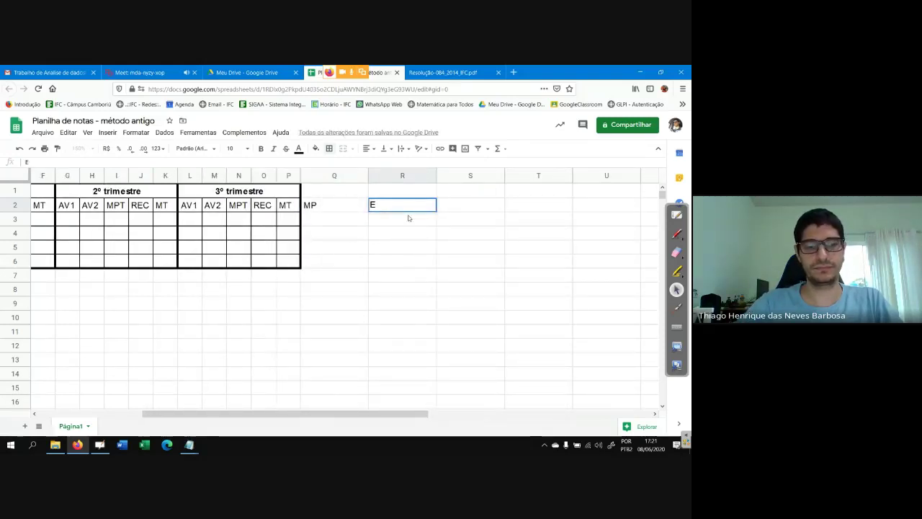
text(xame)
key(Tab)
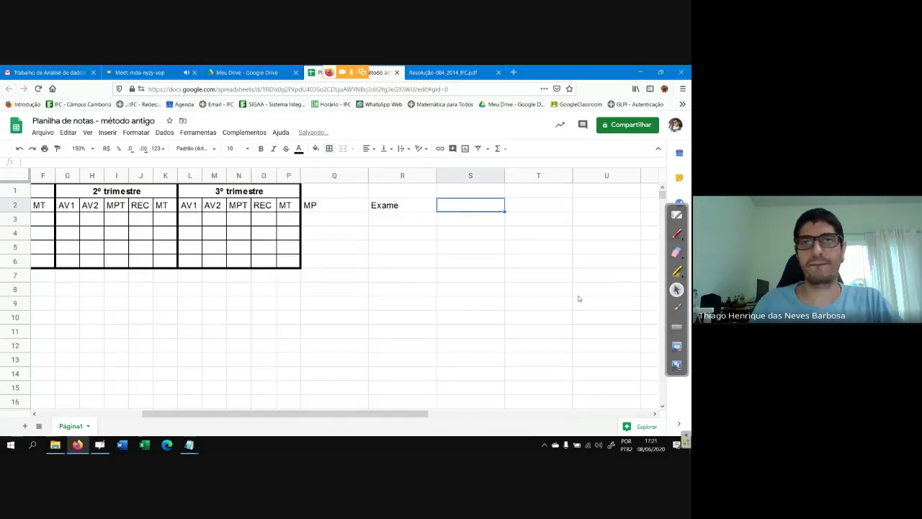
Step: Enter the headings "MF" in S2 and "Resultado" in T2
text(MF)
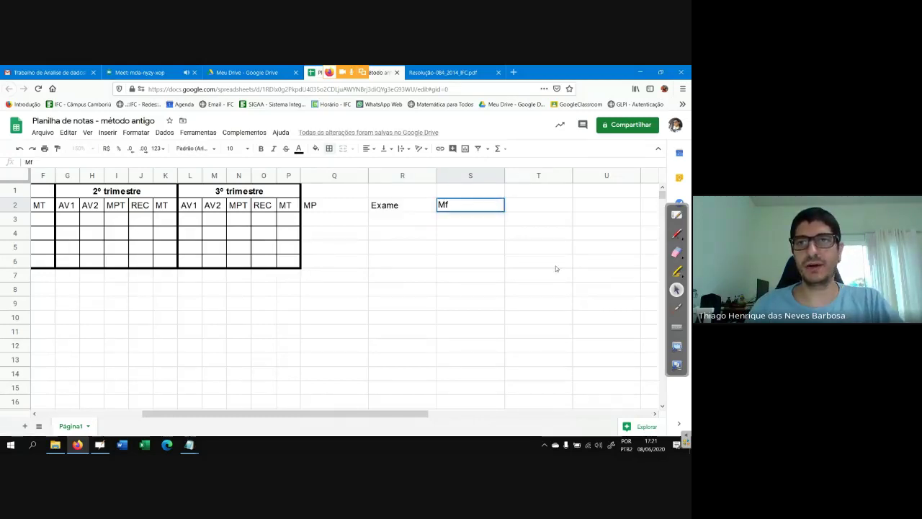
click(540, 190)
click(537, 207)
text(Re)
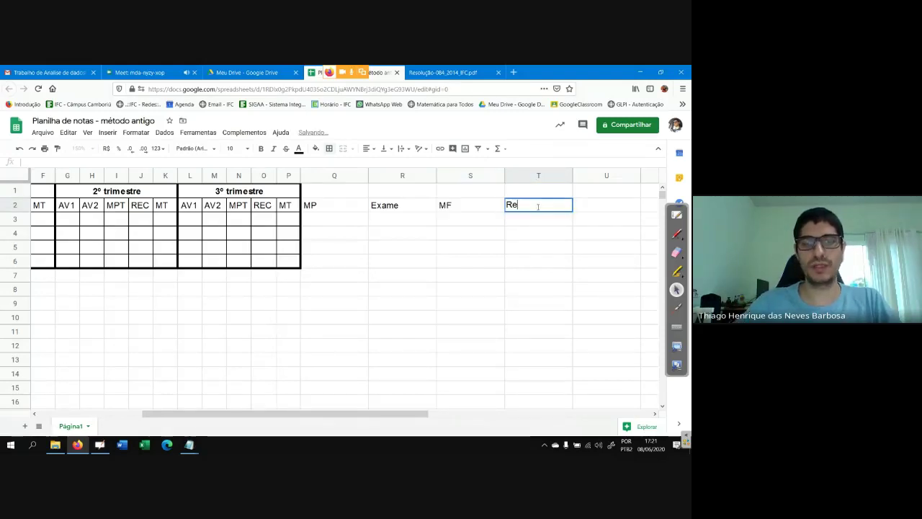
text(sultado)
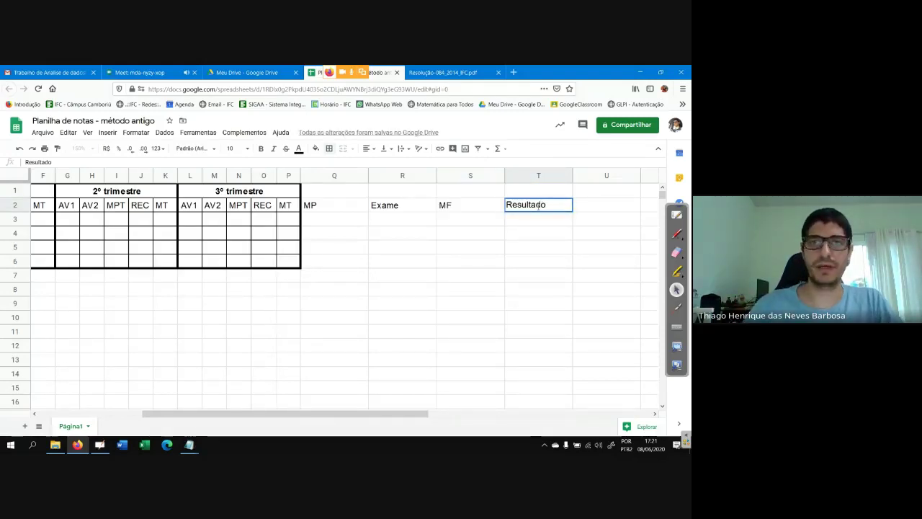
click(539, 264)
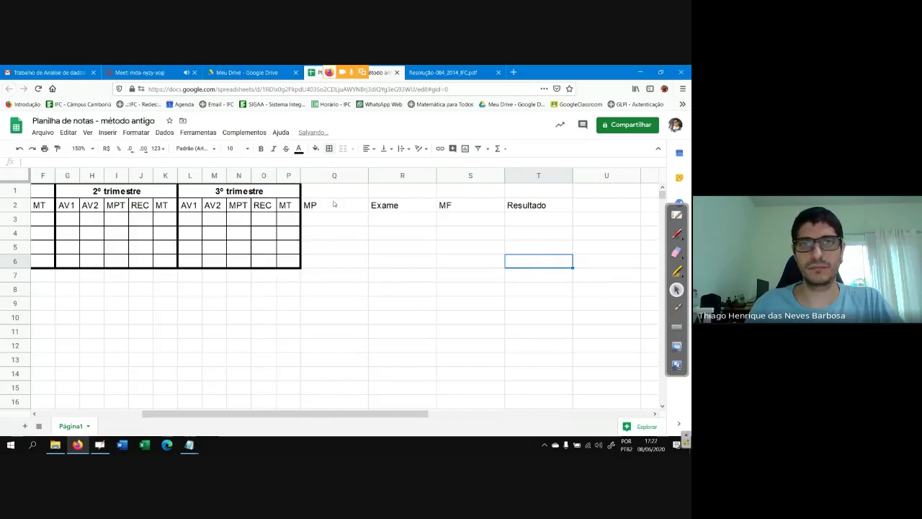
Step: Try to outline the final results block Q2:T6 with only a thick outer border
drag(327, 208, 536, 261)
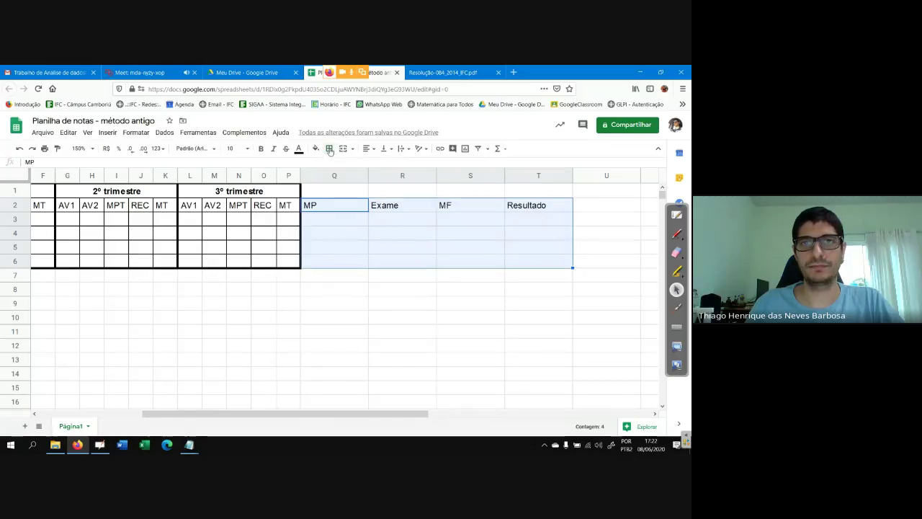
click(329, 149)
click(379, 168)
click(349, 206)
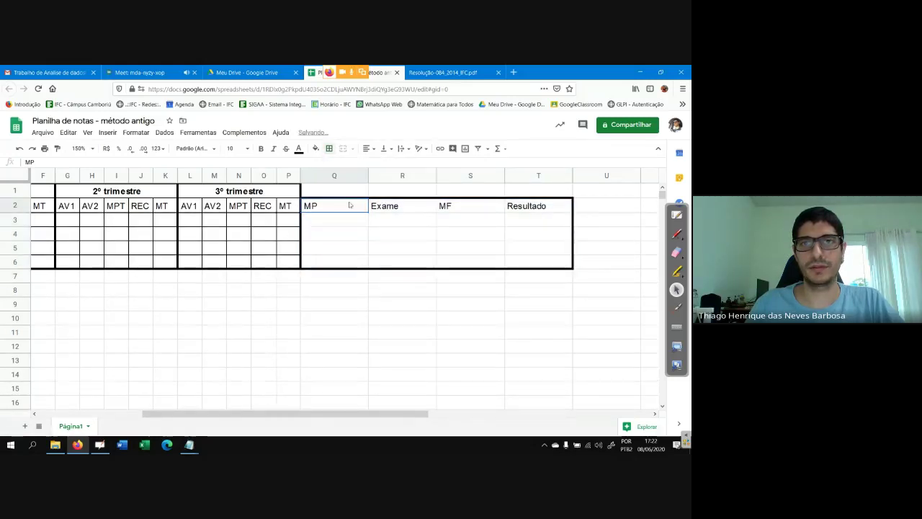
Step: Apply all inner and outer borders to the block Q2:T6 in the thin solid line style
drag(349, 205, 541, 259)
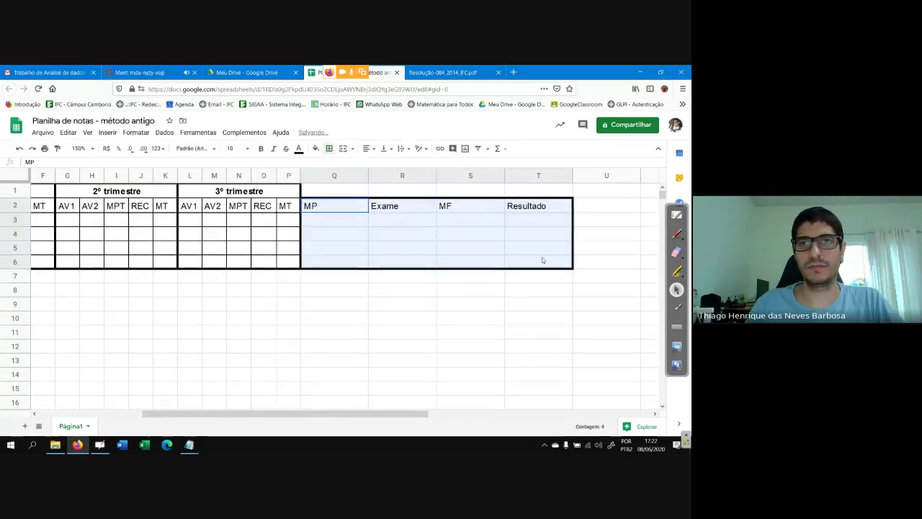
click(329, 148)
click(333, 166)
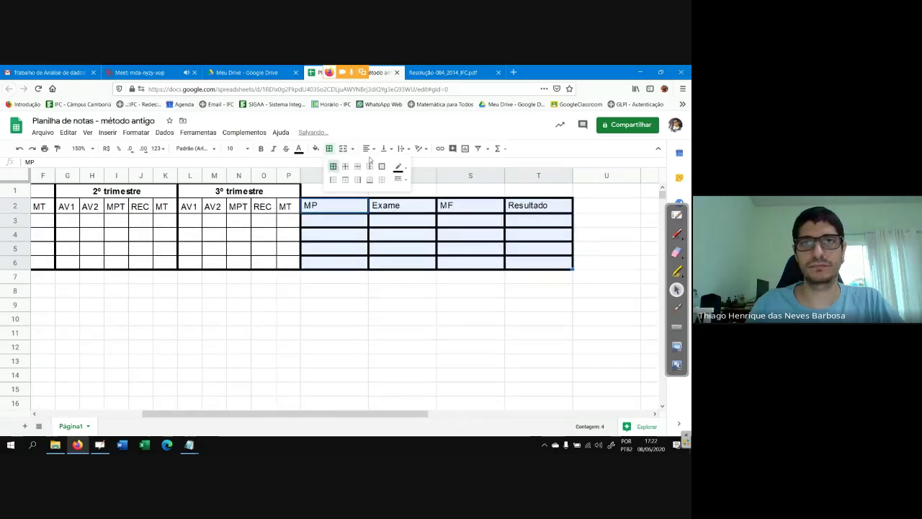
click(399, 179)
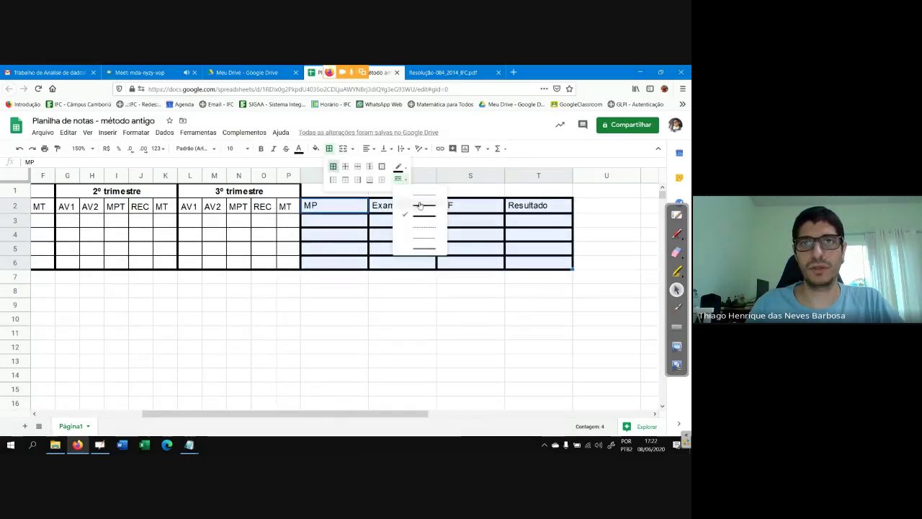
click(420, 206)
click(408, 279)
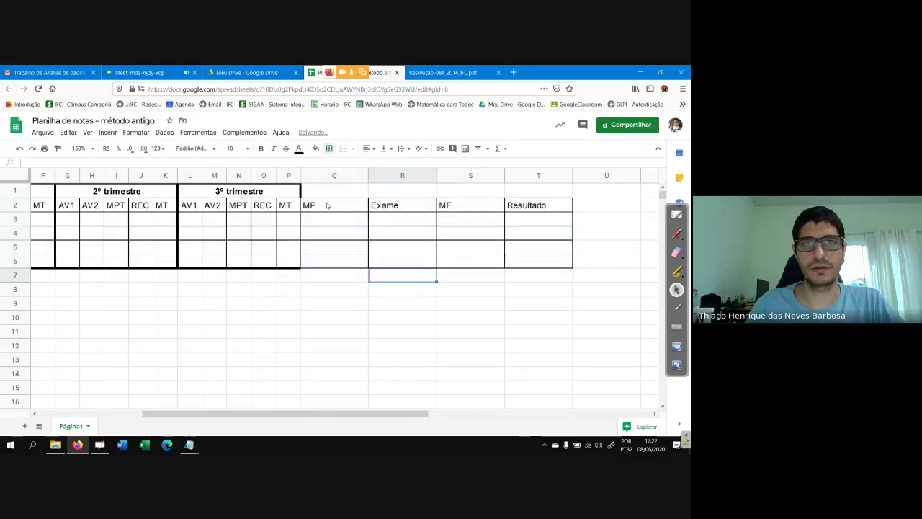
Step: Apply an outer border in a thick solid line style to Q2:T6, keeping the thin inner grid
drag(326, 205, 541, 261)
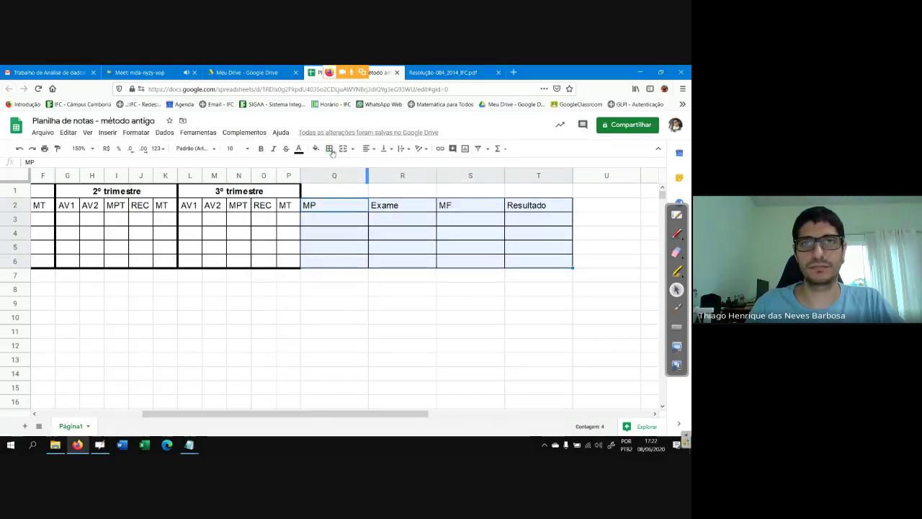
click(329, 149)
click(401, 178)
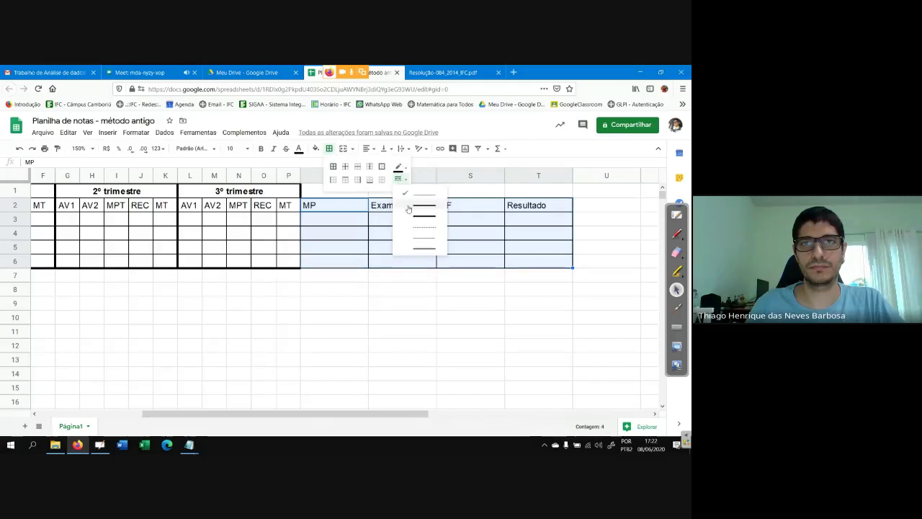
click(420, 210)
click(382, 167)
click(377, 279)
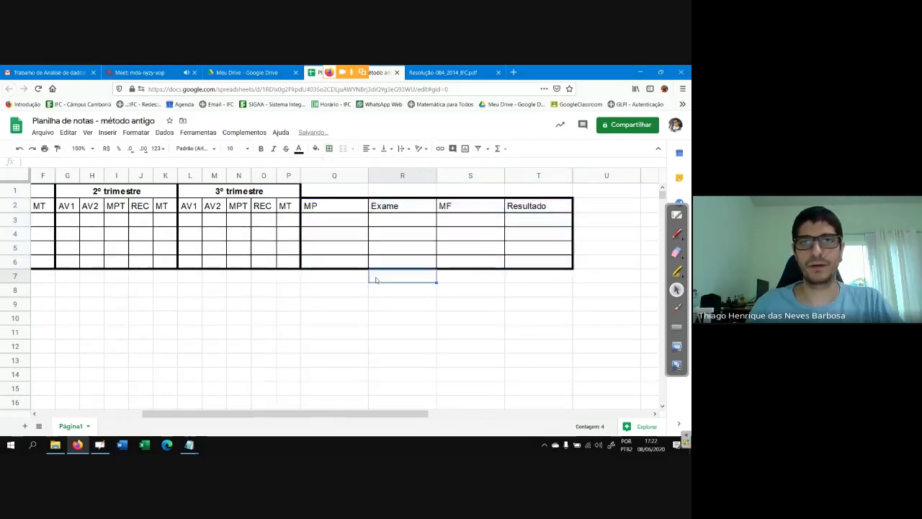
Step: Format the grade cells B3:T6 with one decimal place
drag(404, 418, 298, 418)
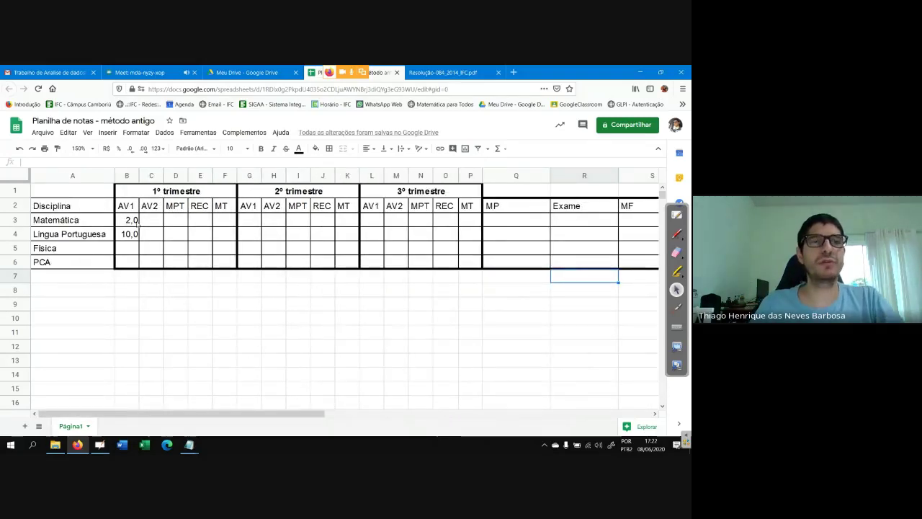
drag(135, 227, 463, 270)
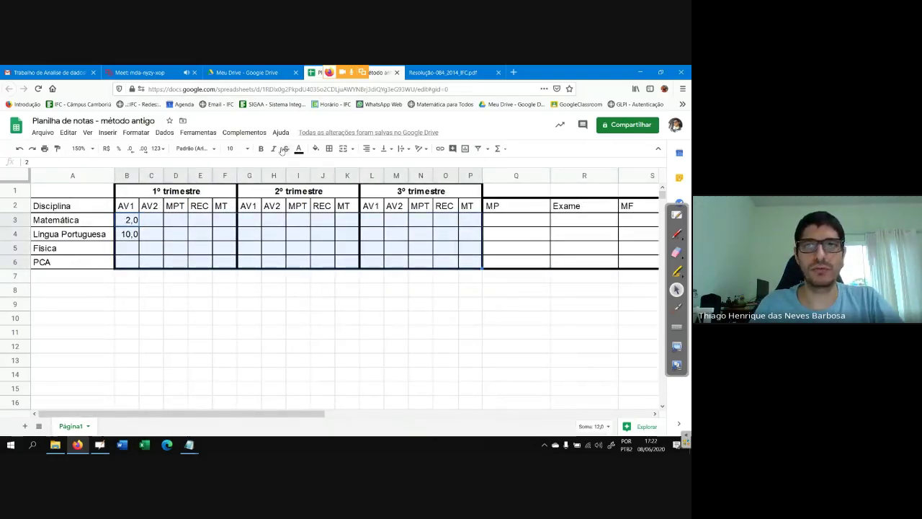
click(322, 318)
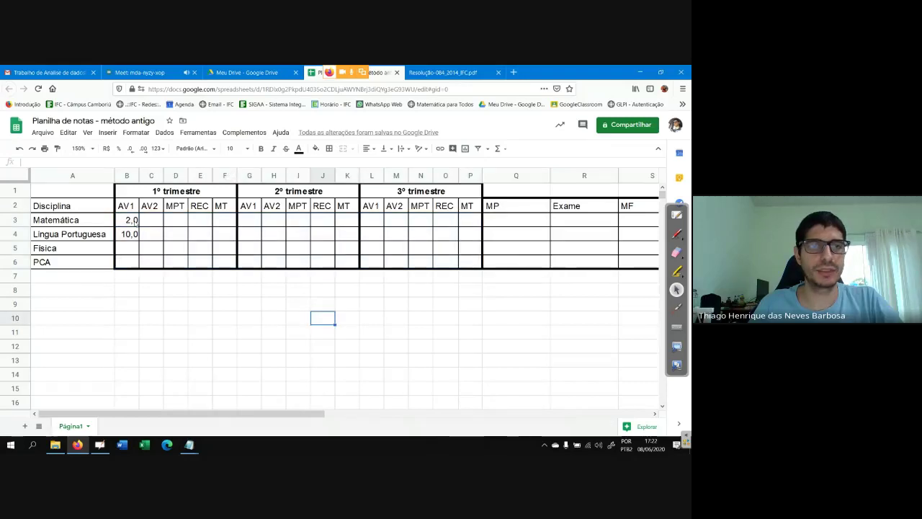
drag(133, 225, 219, 261)
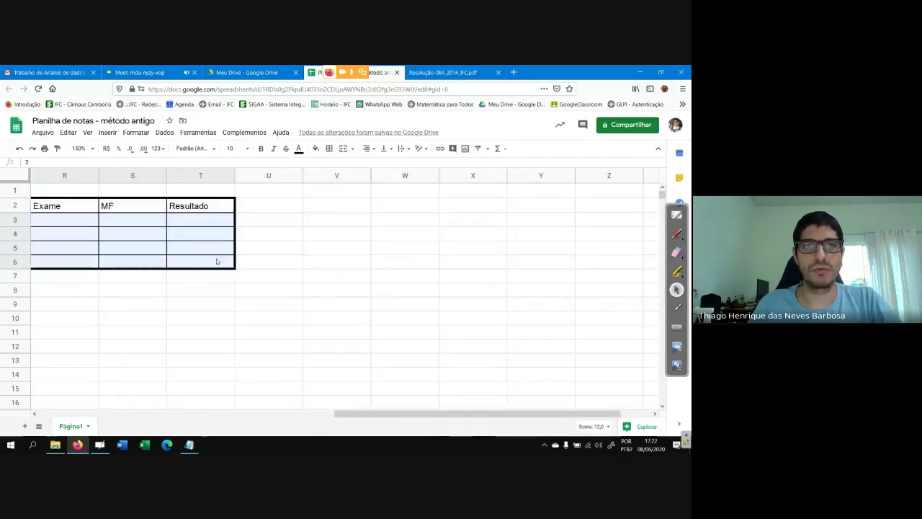
drag(419, 415, 1, 404)
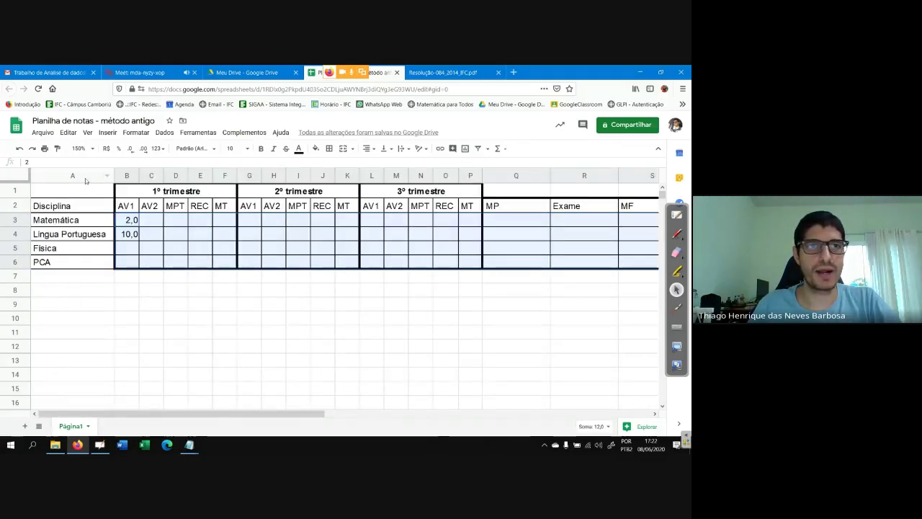
click(143, 149)
click(131, 149)
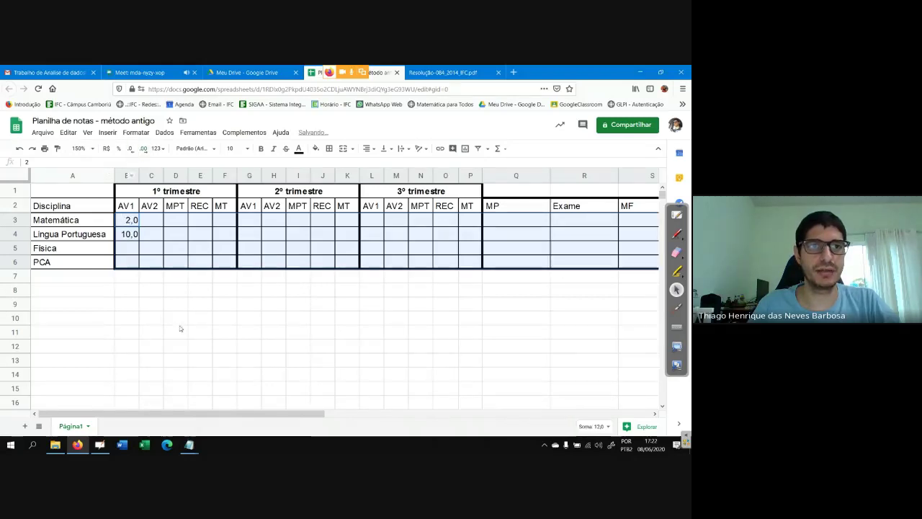
click(177, 320)
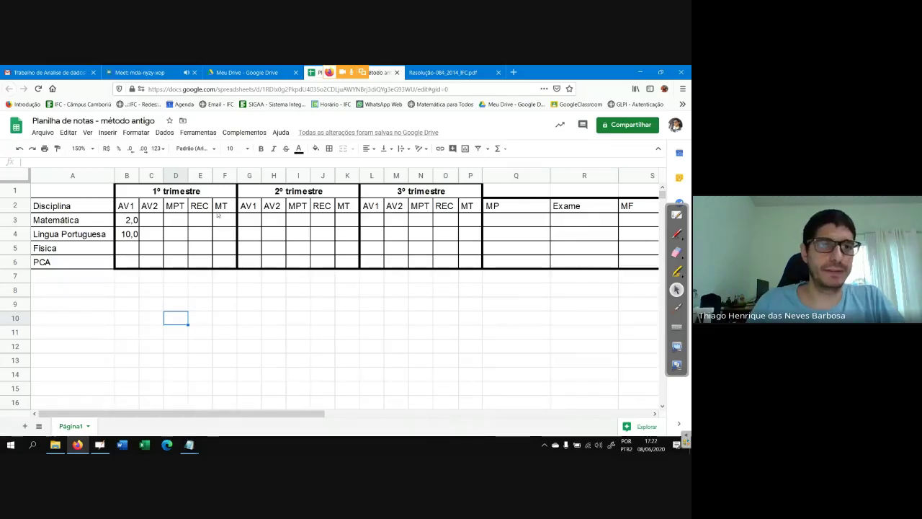
Step: Enter the first-trimester Matemática grades: 8,0 for AV1 in B3 and 7,2 for AV2 in C3
click(153, 224)
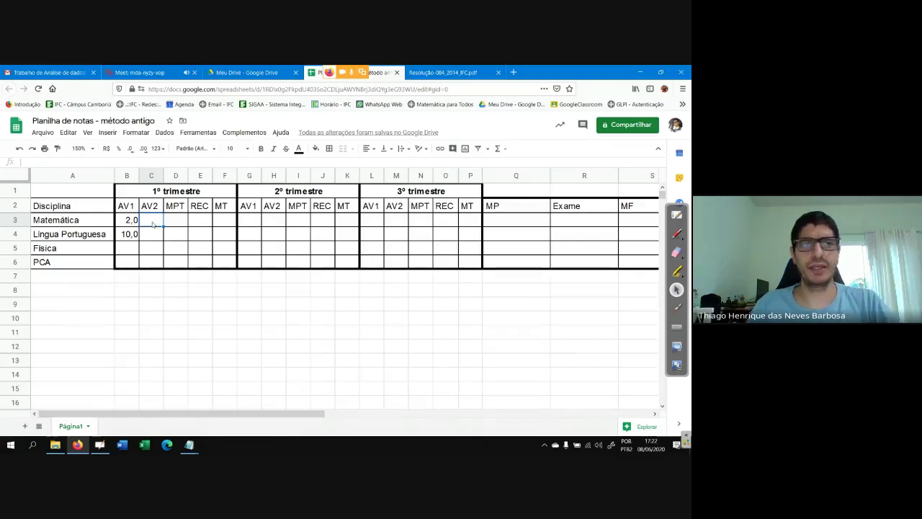
click(127, 225)
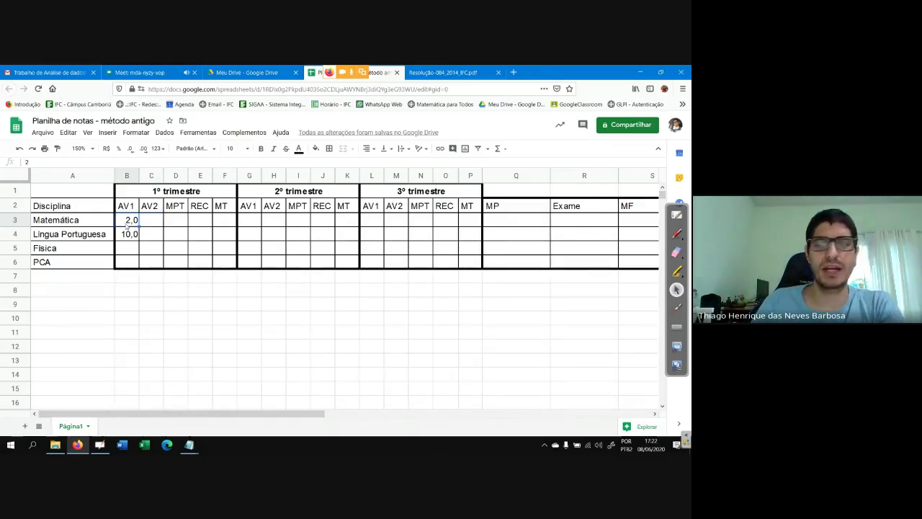
text(8)
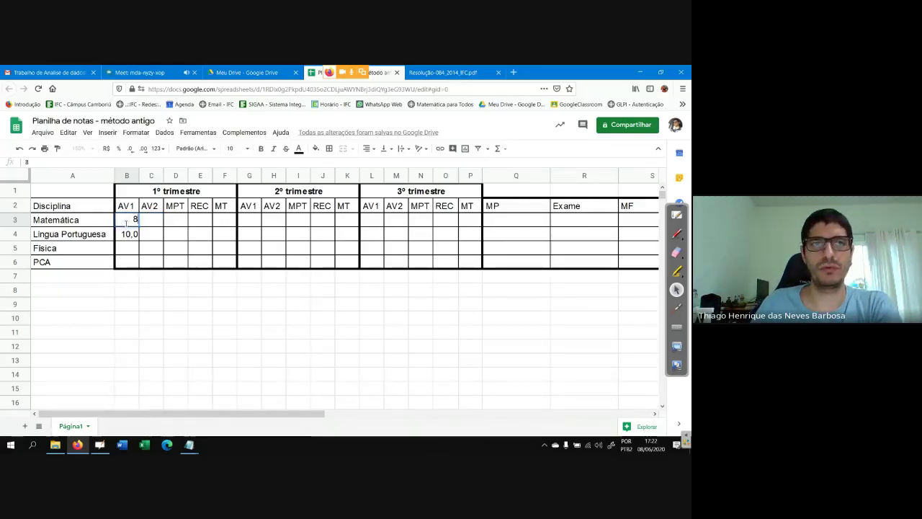
text(,0)
key(Return)
click(145, 223)
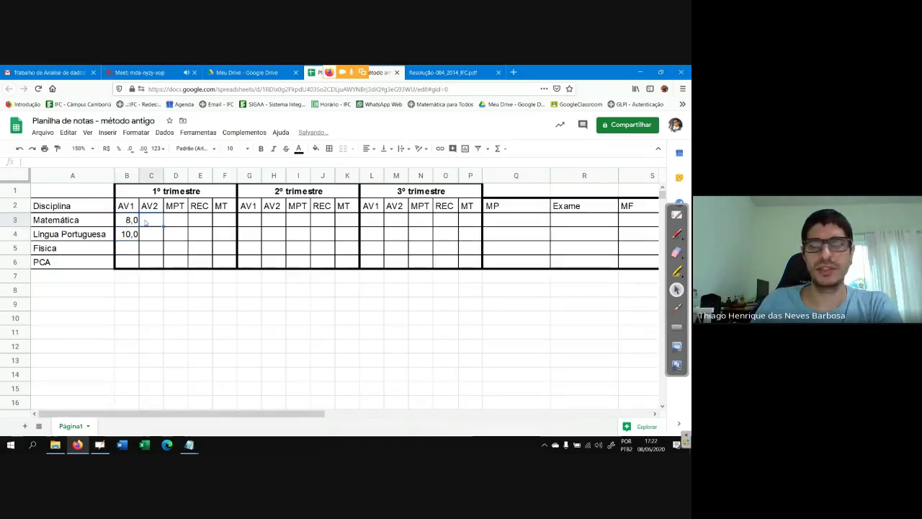
text(7)
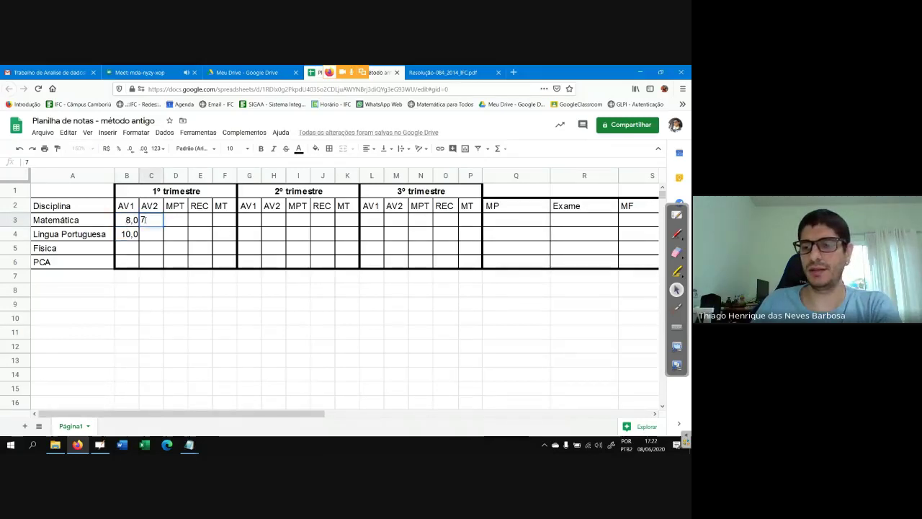
text(,2)
click(172, 224)
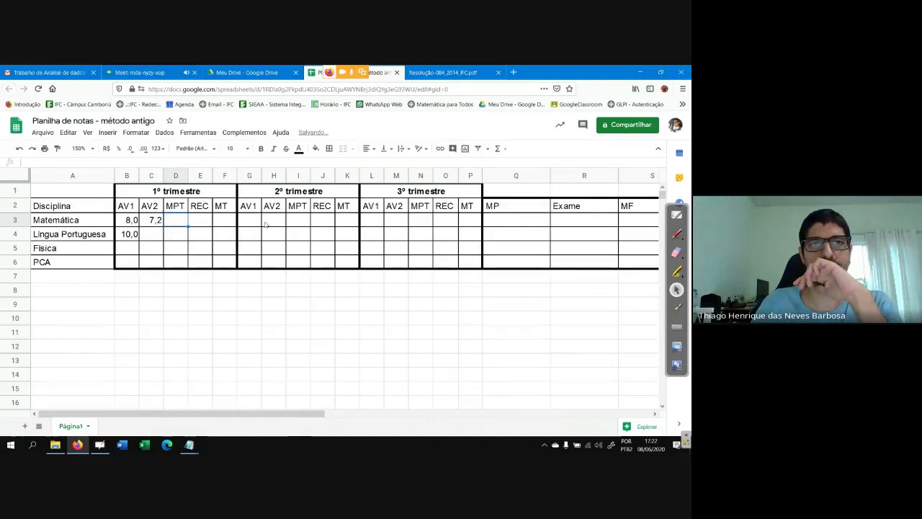
Step: Enter the first-trimester AV2 grade 6,0 for Lingua Portuguesa in C4
click(152, 238)
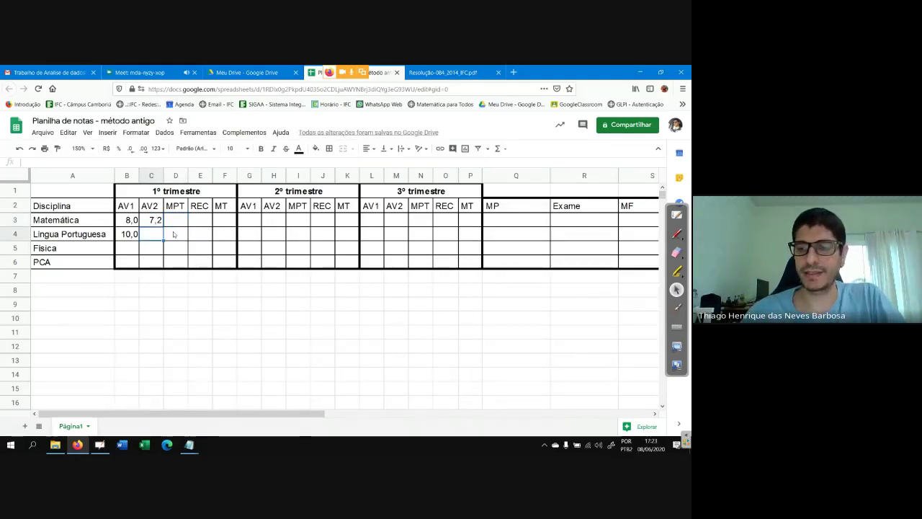
text(6,0)
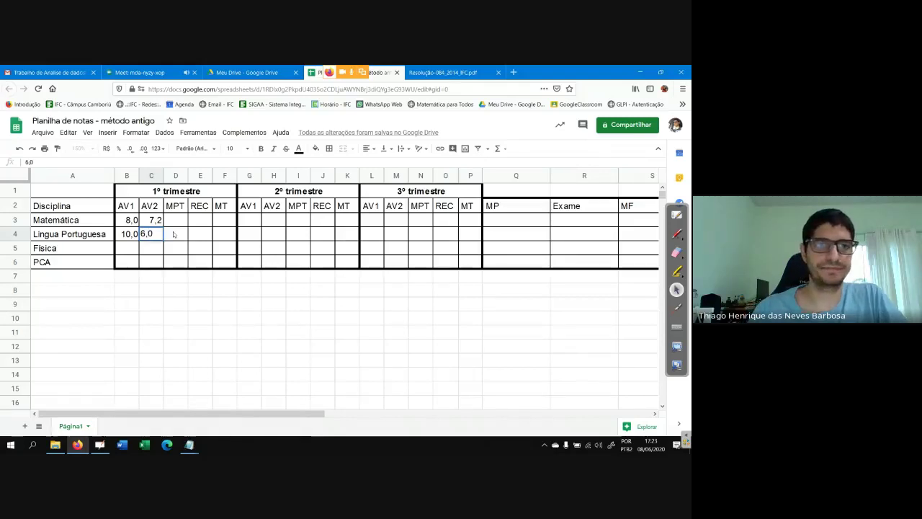
click(200, 225)
Step: Enter the first-trimester Física grades: 2,5 for AV1 in B5 and 4,5 for AV2 in C5
click(138, 249)
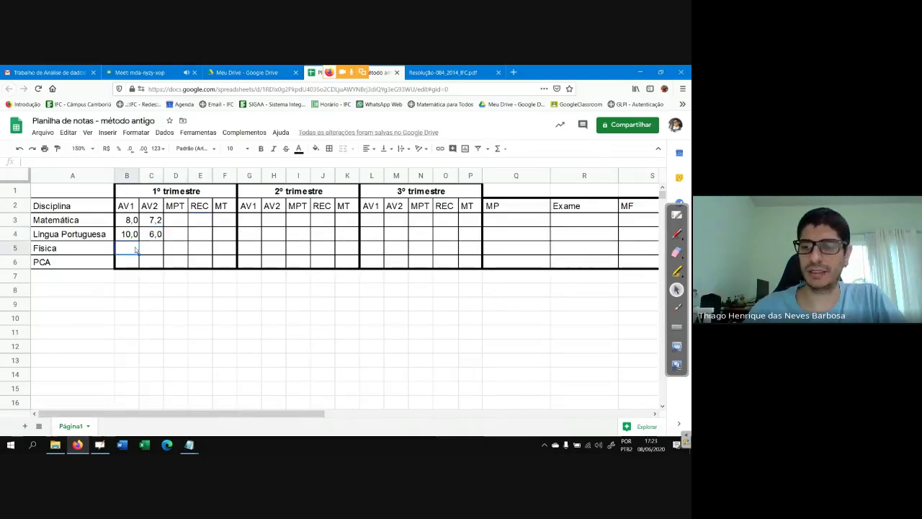
text(2,5)
key(Tab)
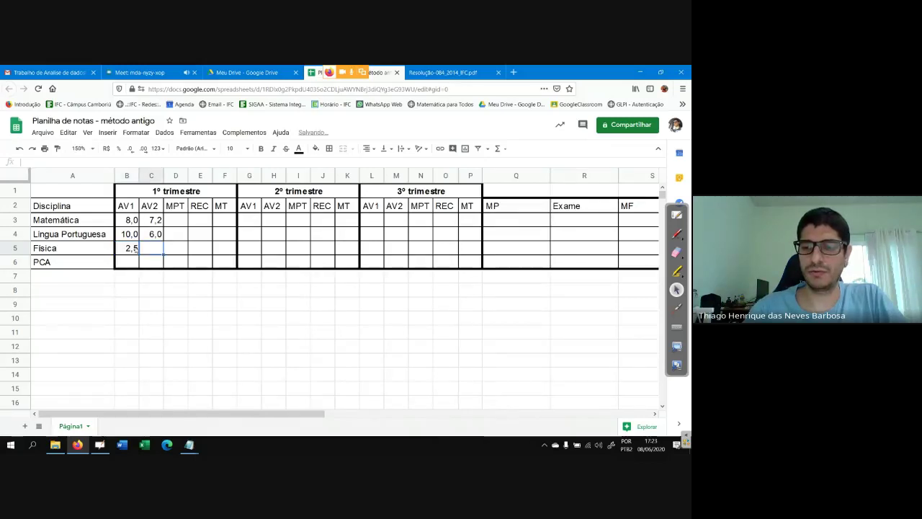
text(4,5)
key(Return)
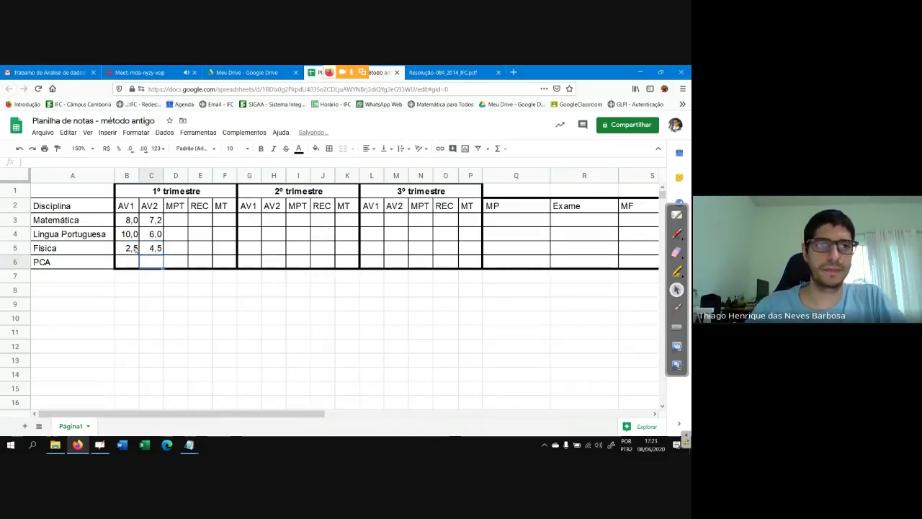
Step: Enter the first-trimester PCA grades: 7,5 for AV1 in B6 and 7,5 for AV2 in C6
click(134, 261)
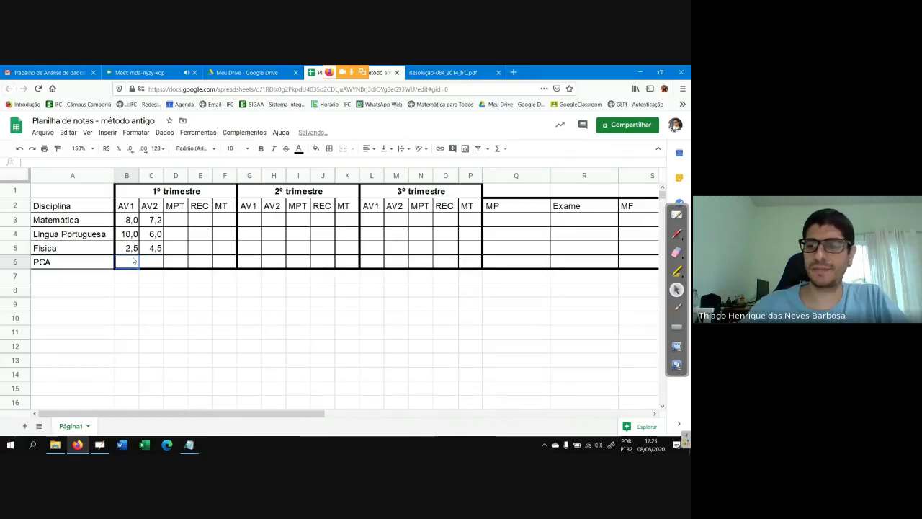
text(7,5)
key(Tab)
text(7,)
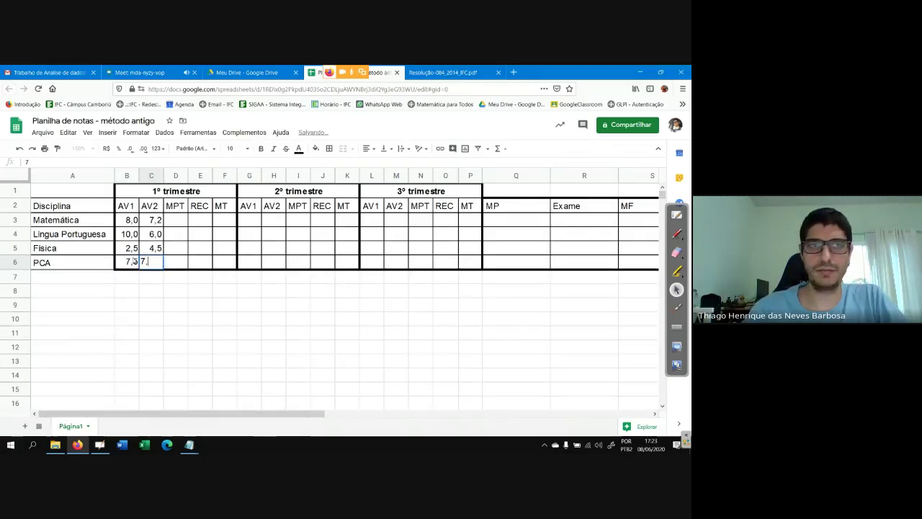
text(5)
click(206, 335)
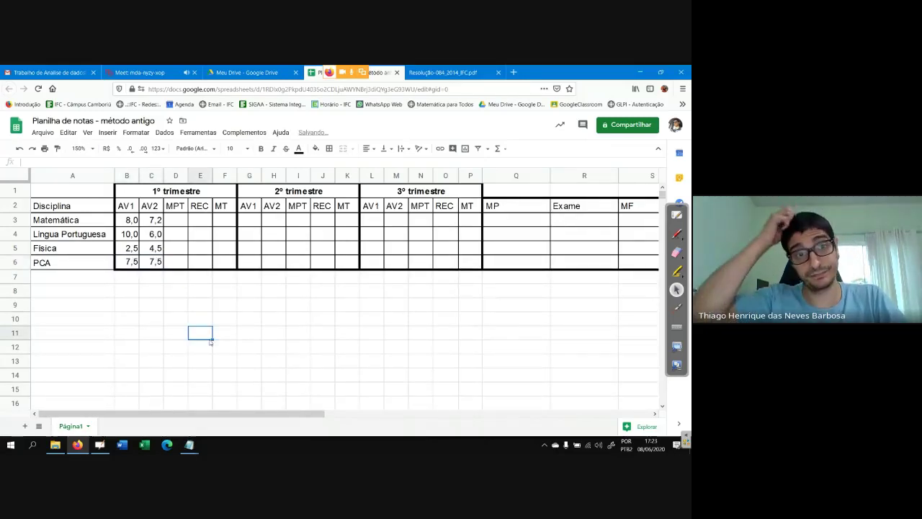
Step: Enter the second-trimester Matemática grades: 7,0 for AV1 in G3 and 9,0 for AV2 in H3
click(257, 217)
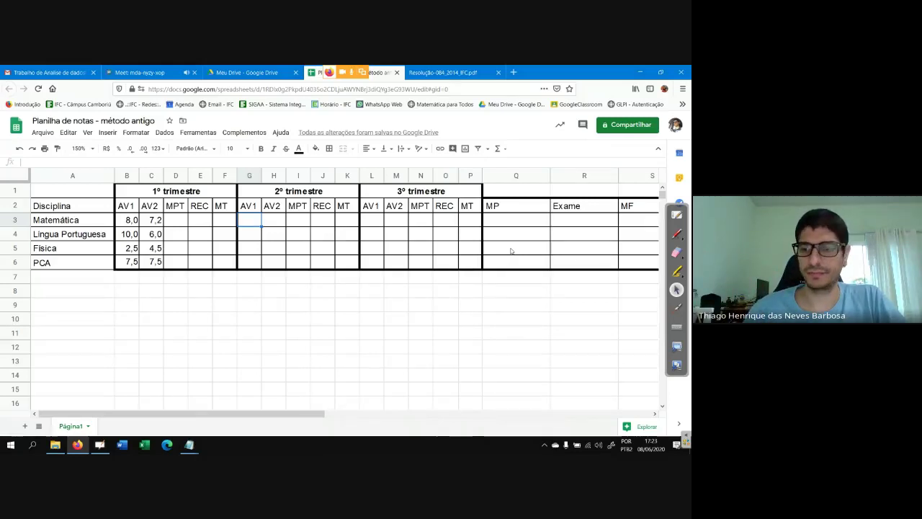
text(7,0)
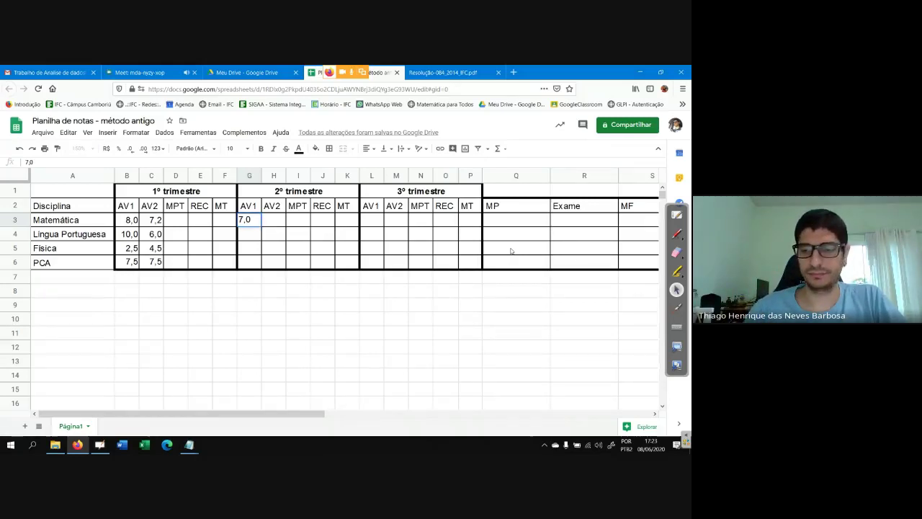
key(Tab)
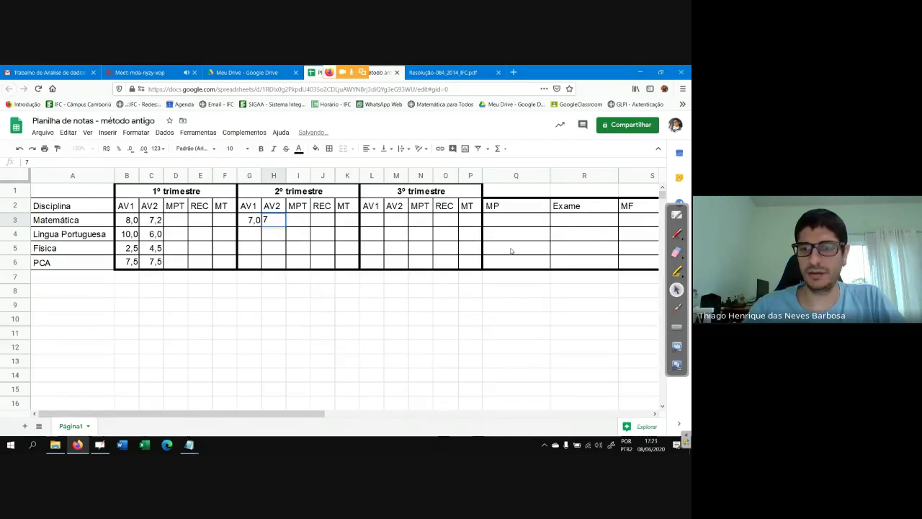
text(9,0)
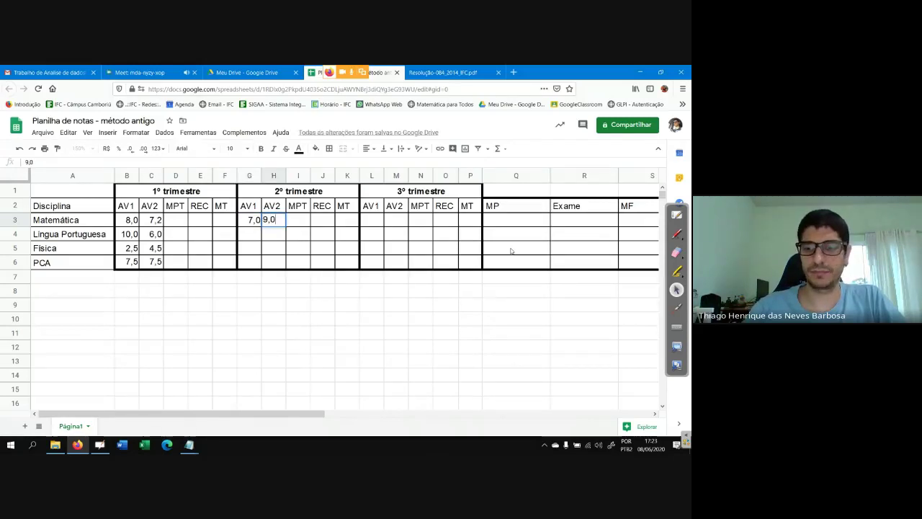
key(Return)
Step: Enter the second-trimester Lingua Portuguesa grades: 6,2 for AV1 in G4 and 5,6 for AV2 in H4
key(Left)
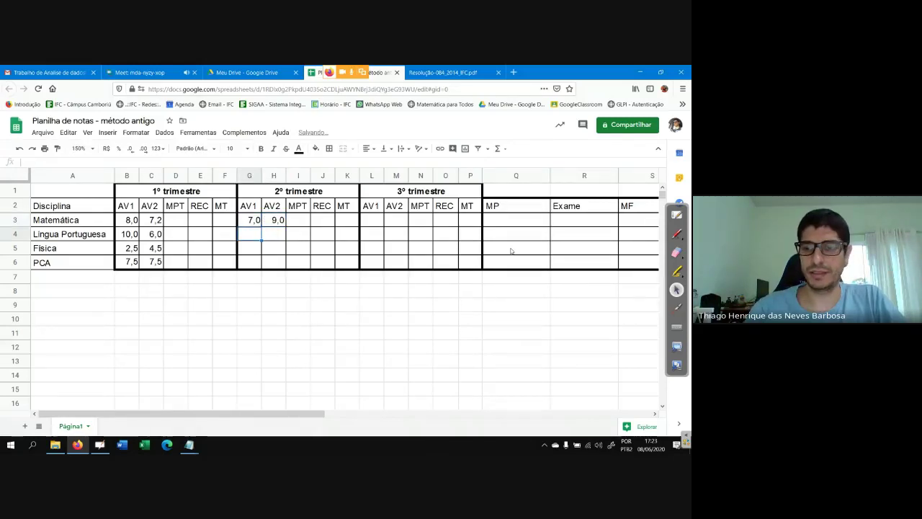
text(6,2)
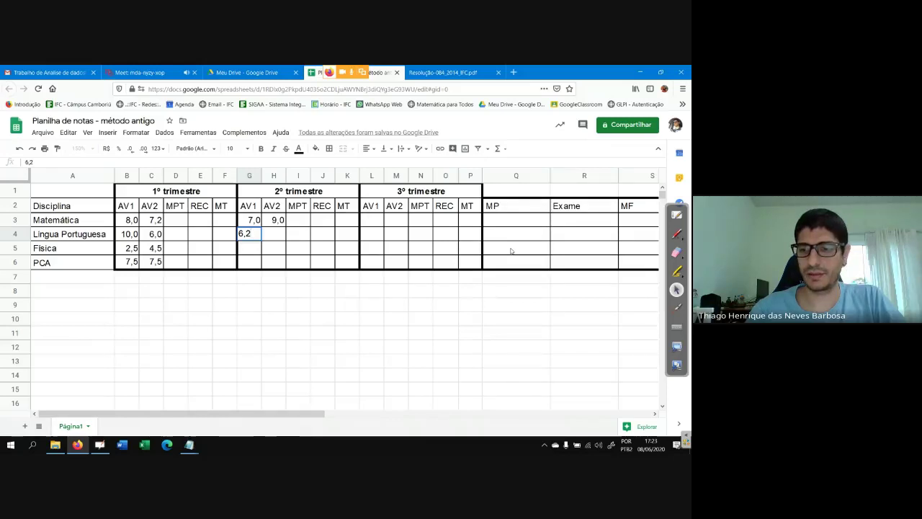
key(Tab)
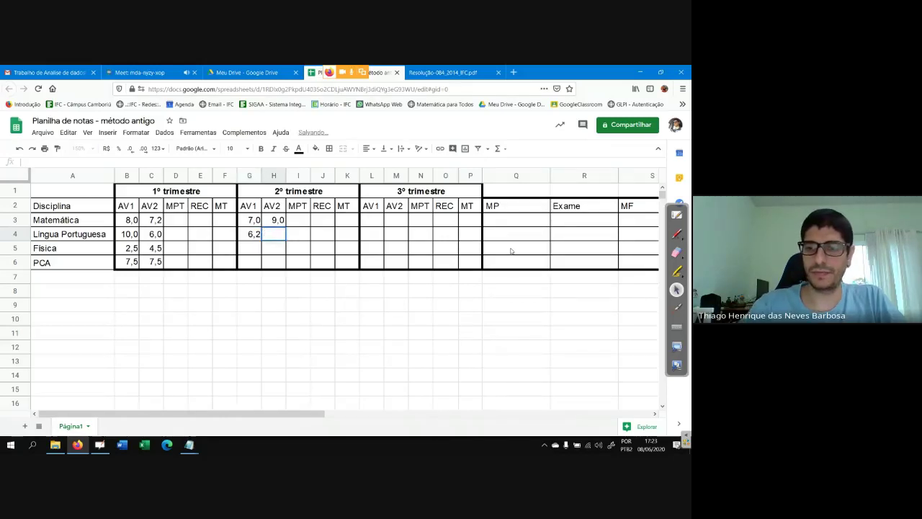
text(5,6)
key(Return)
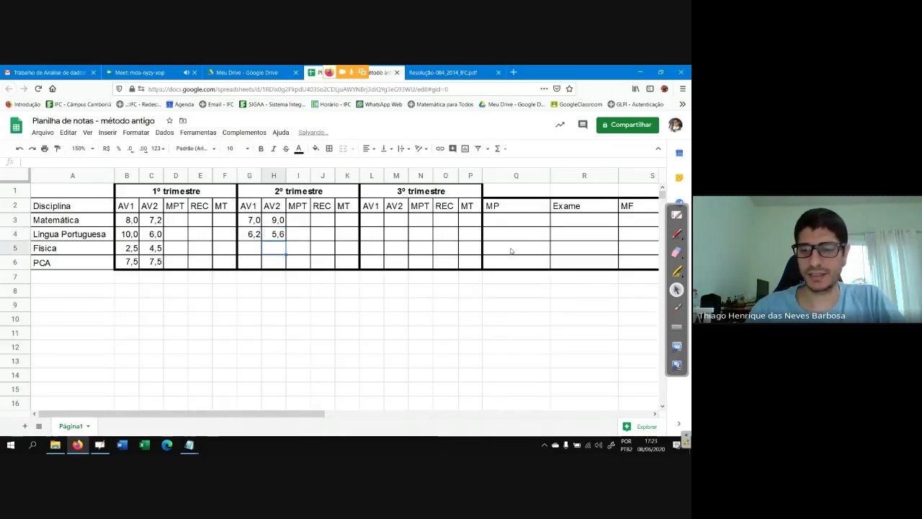
Step: Enter the second-trimester Física grades: 7,2 for AV1 in G5 and 9,0 for AV2 in H5
key(Left)
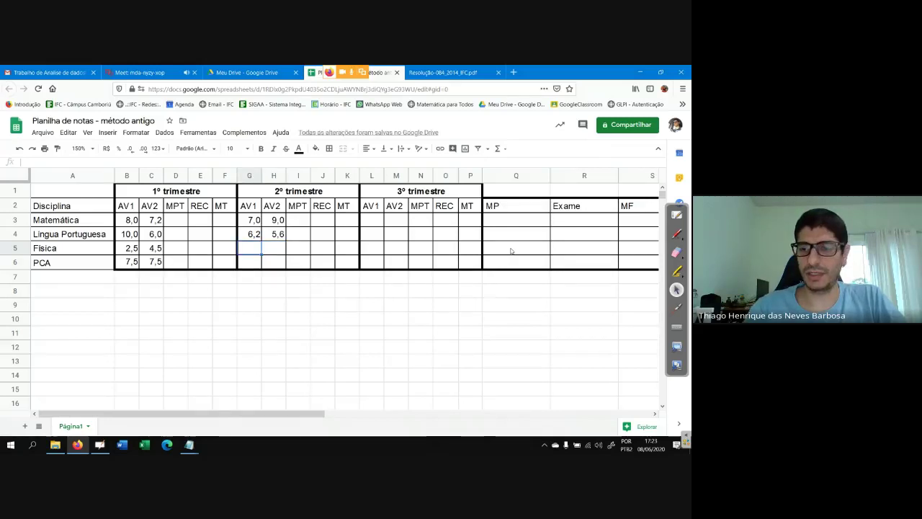
text(7,2)
key(Tab)
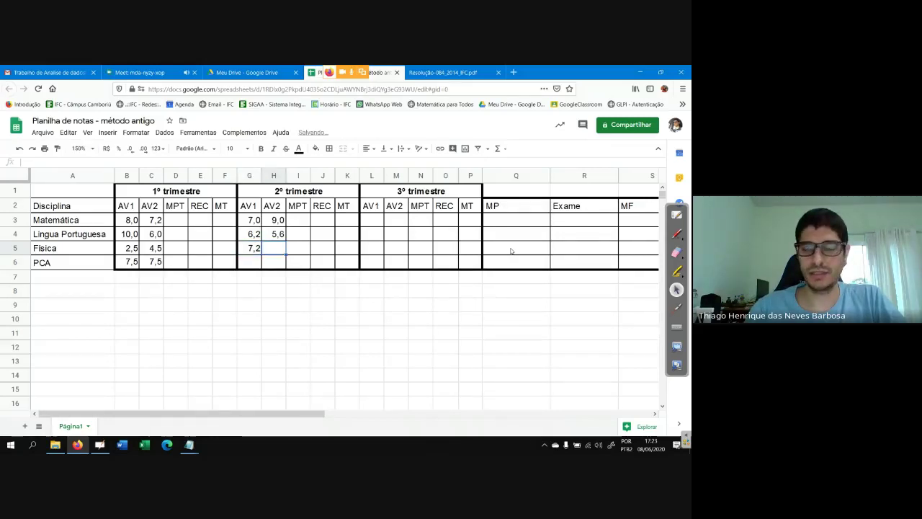
text(9,0)
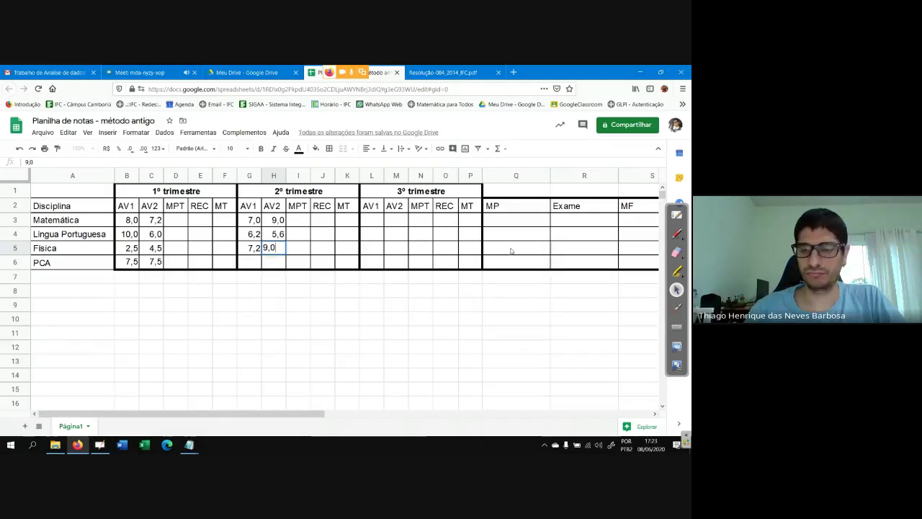
key(Tab)
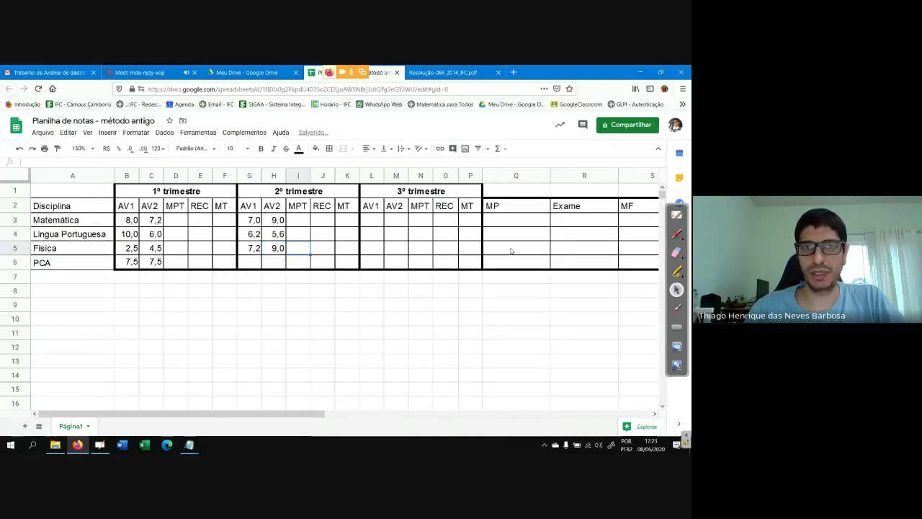
key(Return)
Step: Enter the second-trimester PCA grades: 8,0 for AV1 in G6 and 8,0 for AV2 in H6
text(8,0)
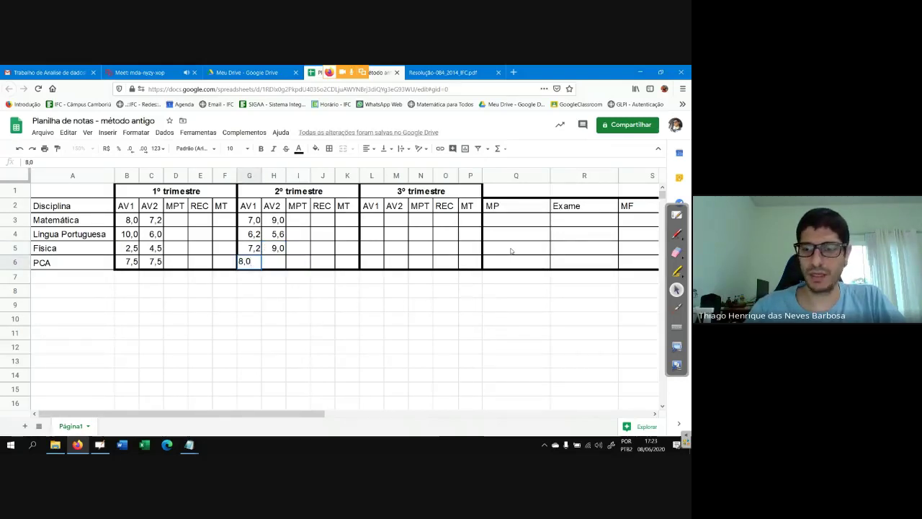
key(Tab)
text(8,0)
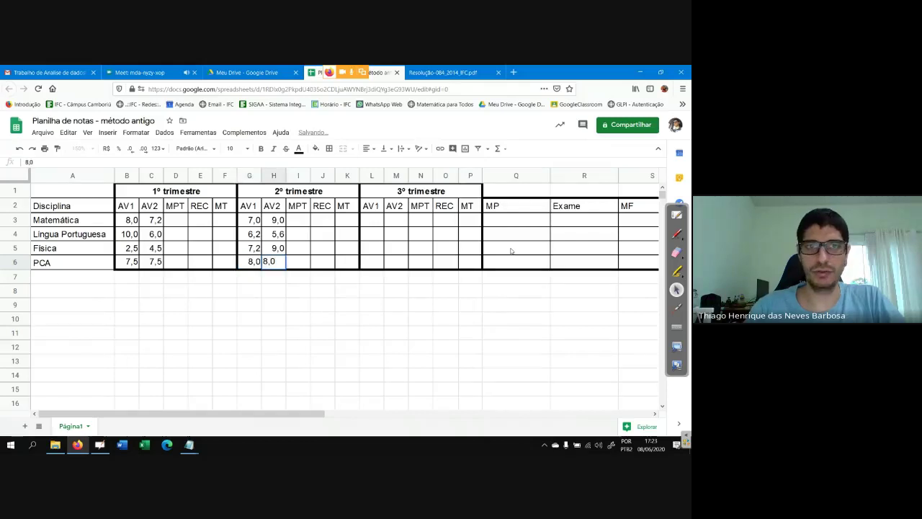
key(Return)
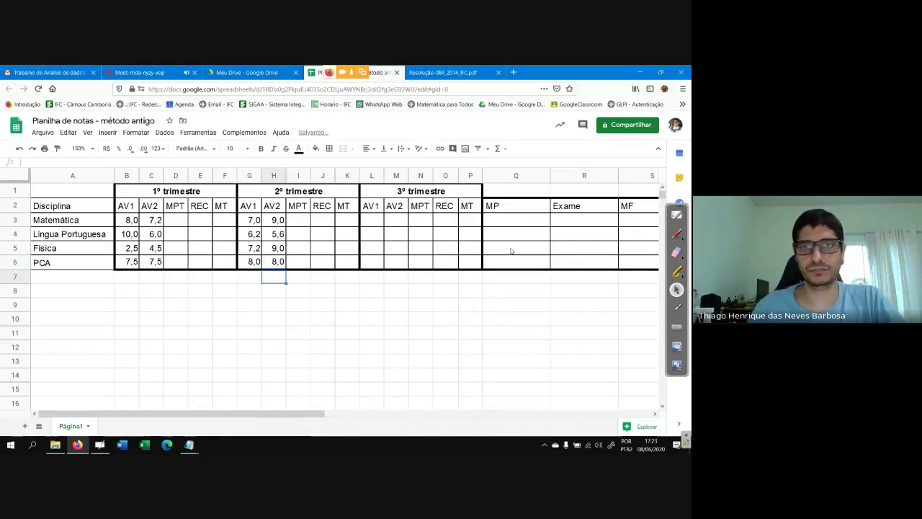
Step: Enter the third-trimester Matemática grades: 7,0 for AV1 in L3 and 7,2 for AV2 in M3
click(373, 218)
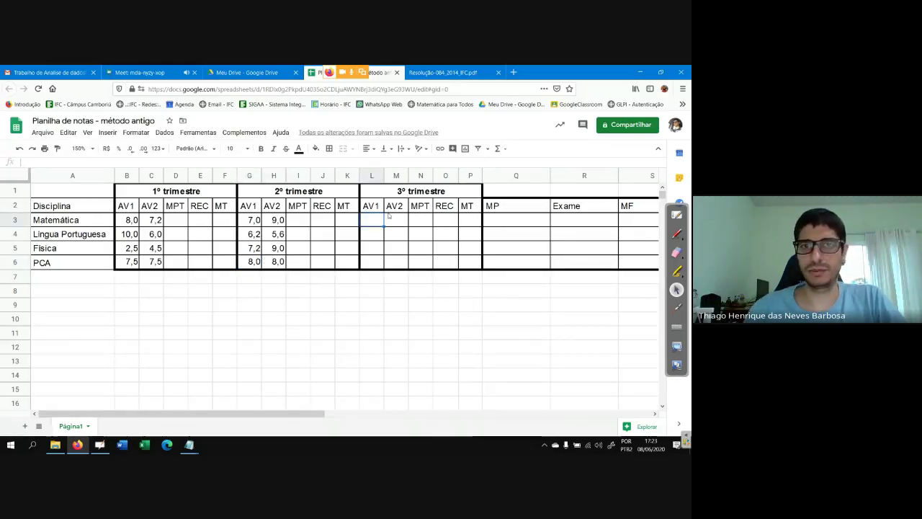
text(7,)
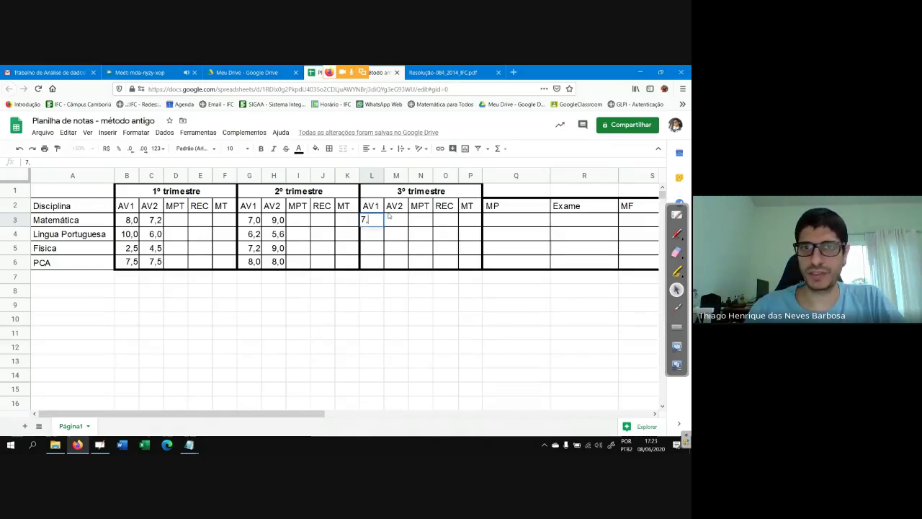
text(0)
key(Tab)
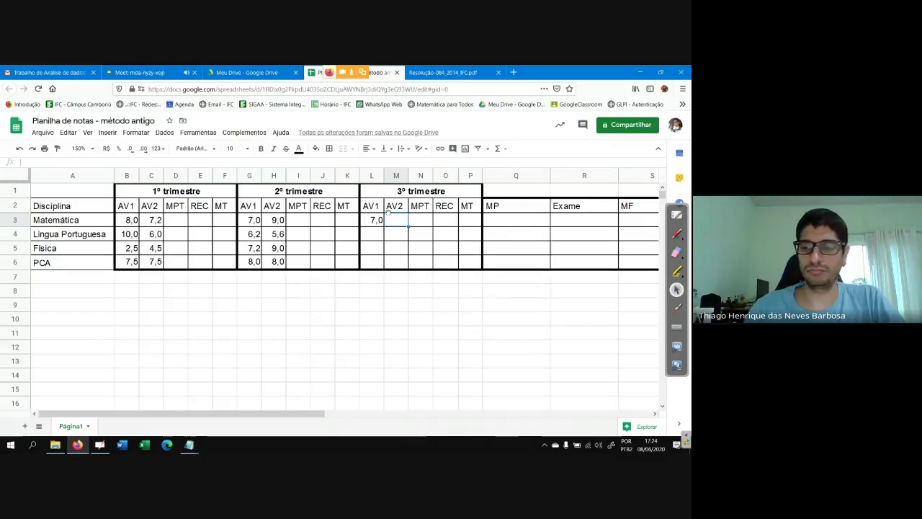
text(7,2)
key(Return)
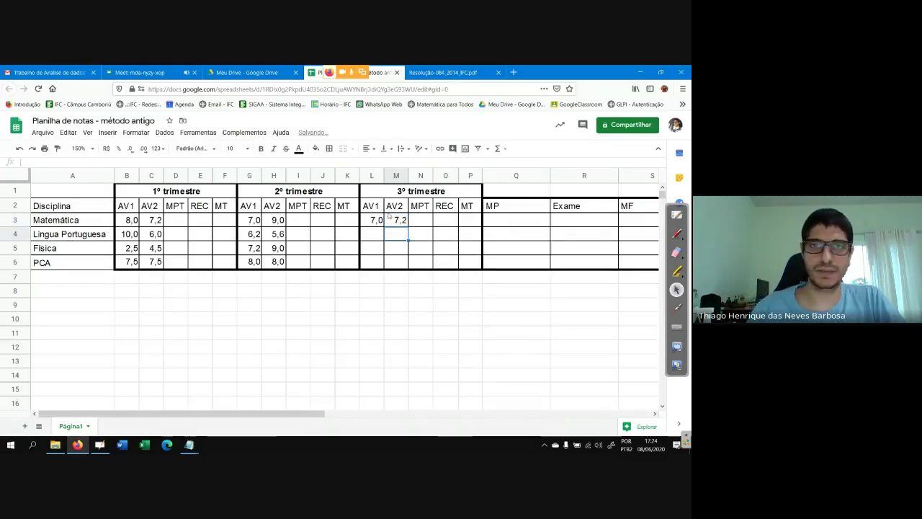
Step: Enter the third-trimester Lingua Portuguesa grades: 2,5 for AV1 in L4 and 3,0 for AV2 in M4
click(377, 238)
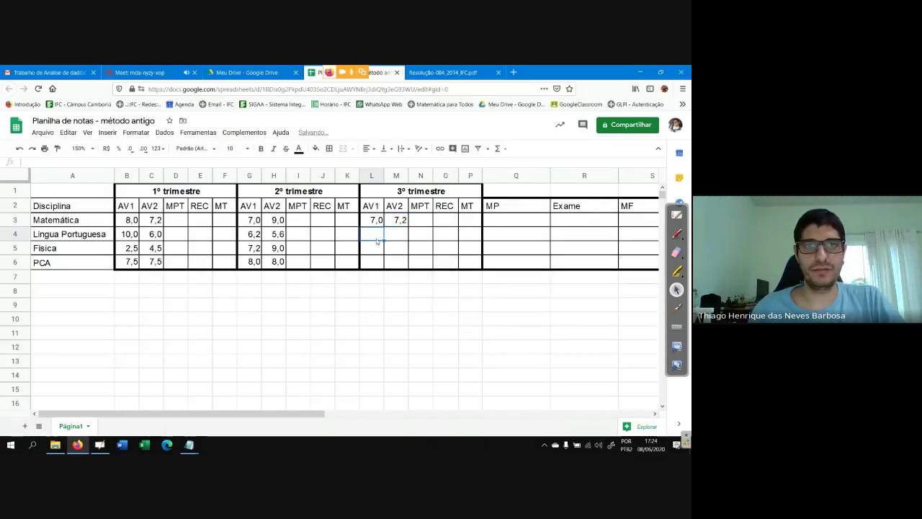
text(2,5)
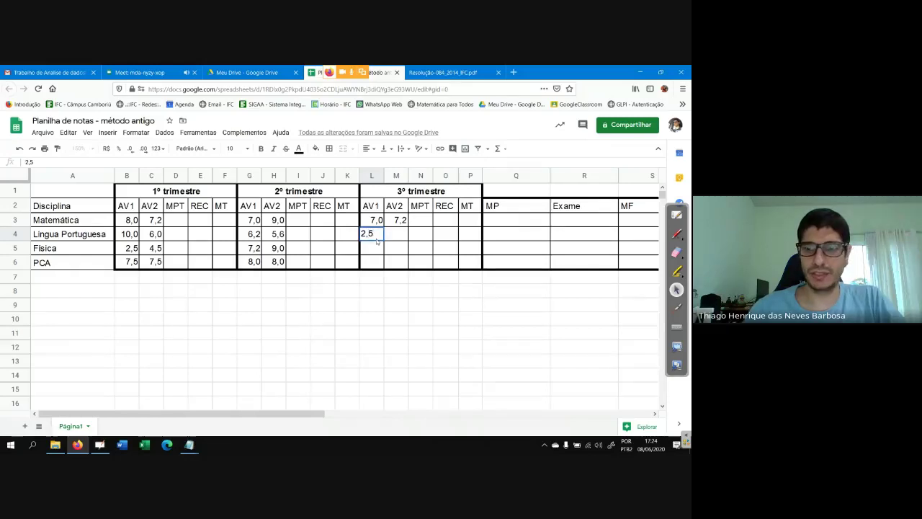
text(03,0)
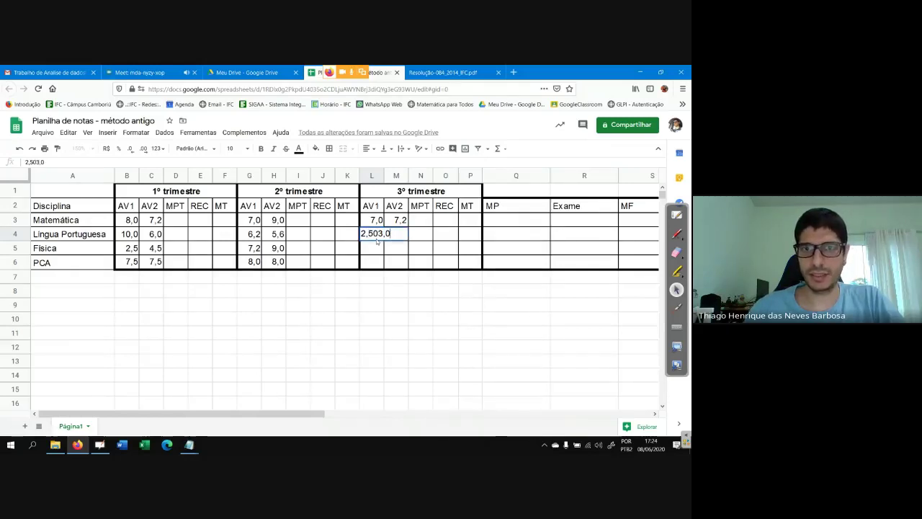
key(BackSpace)
key(BackSpace)
key(BackSpace)
key(BackSpace)
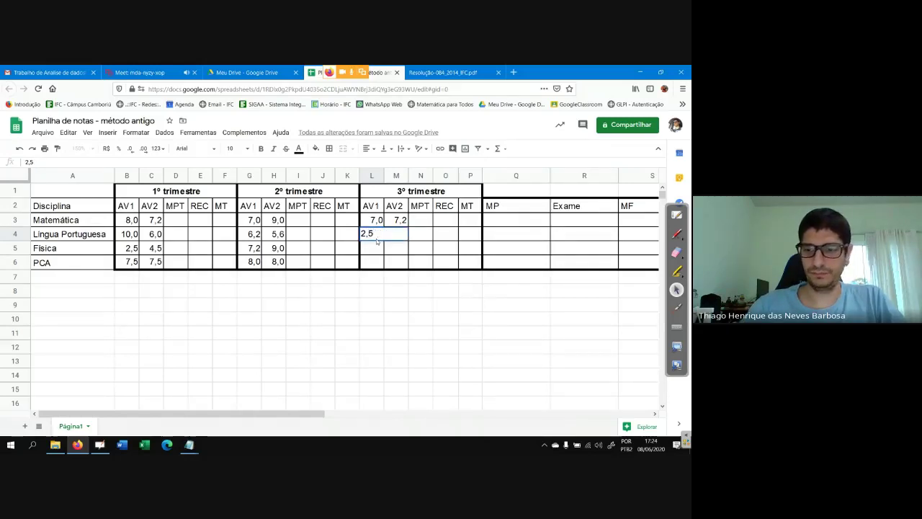
key(Tab)
text(3,0)
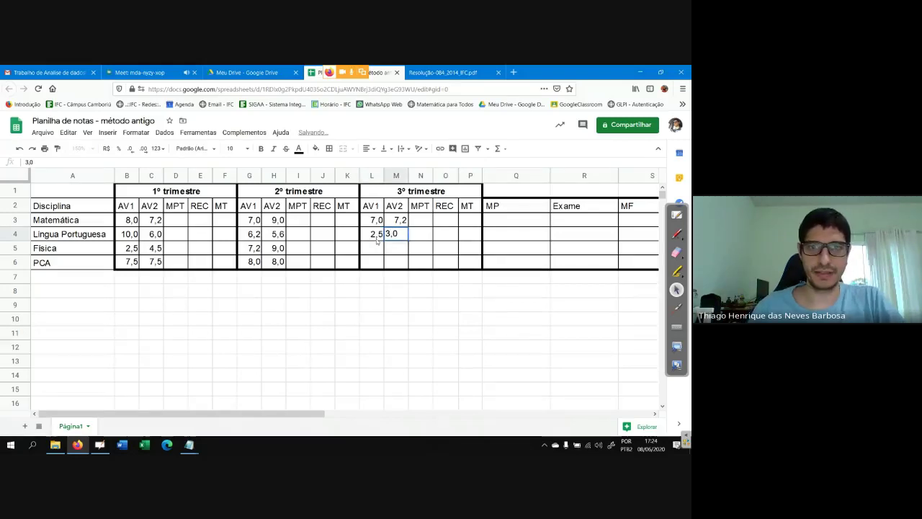
key(Return)
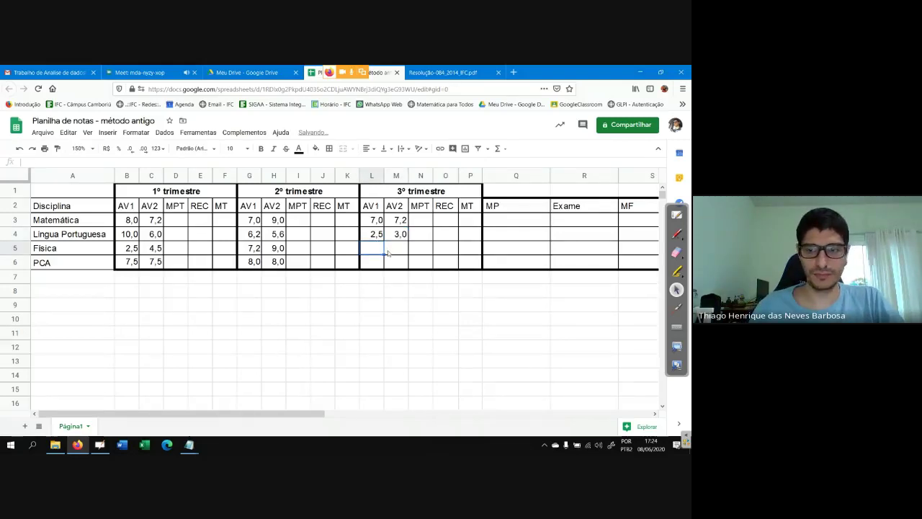
Step: Enter the third-trimester Física grades: 10 for AV1 in L5 and 9,0 for AV2 in M5
text(10)
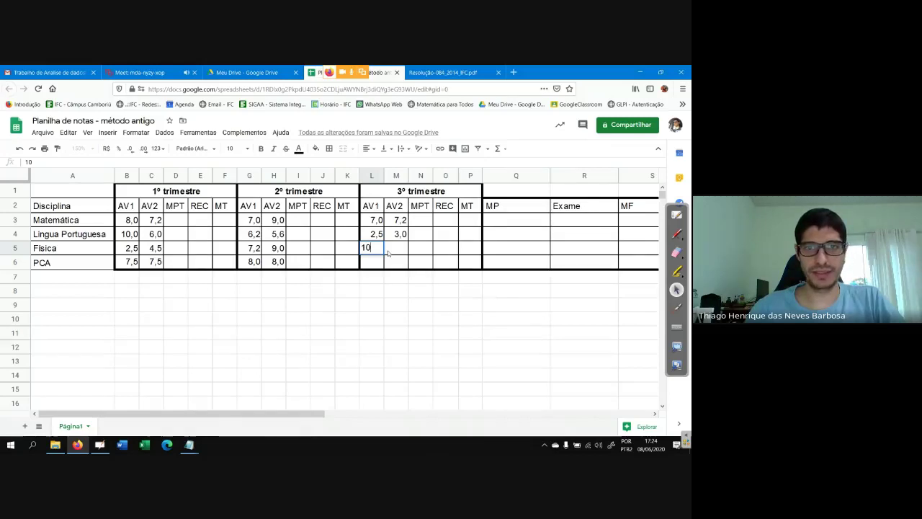
key(Tab)
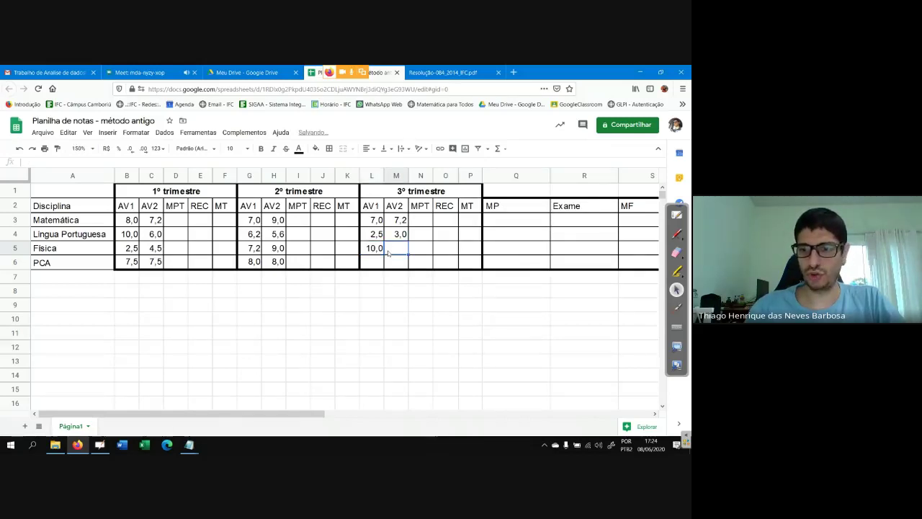
text(9,0)
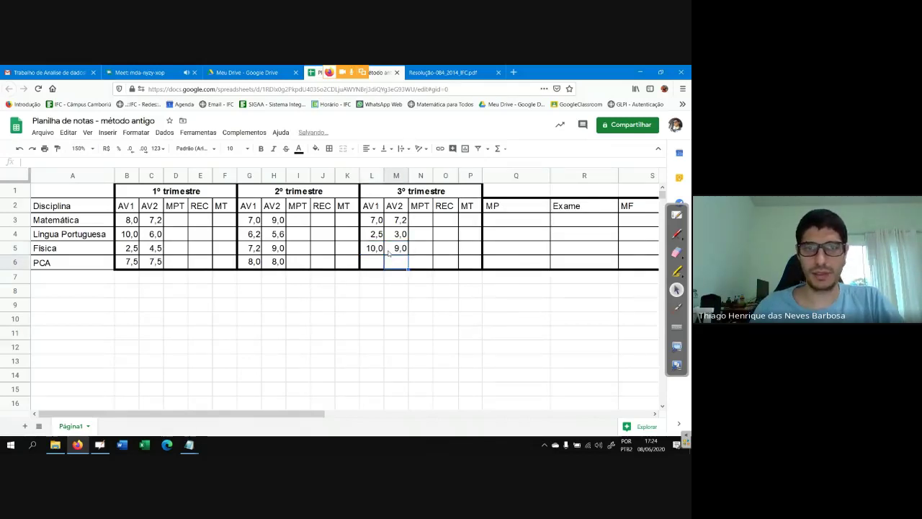
Step: Enter the third-trimester PCA grades: 5,0 for AV1 in L6 and 8,0 for AV2 in M6
click(379, 261)
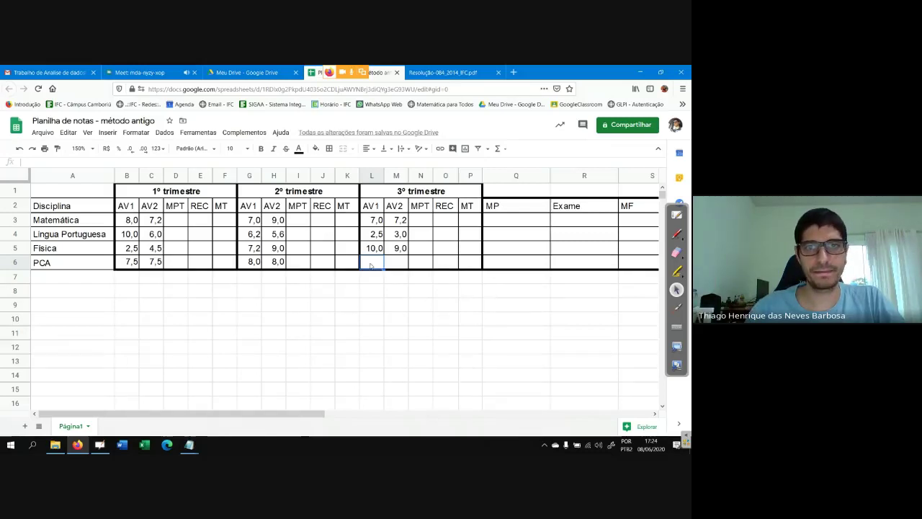
text(5,0)
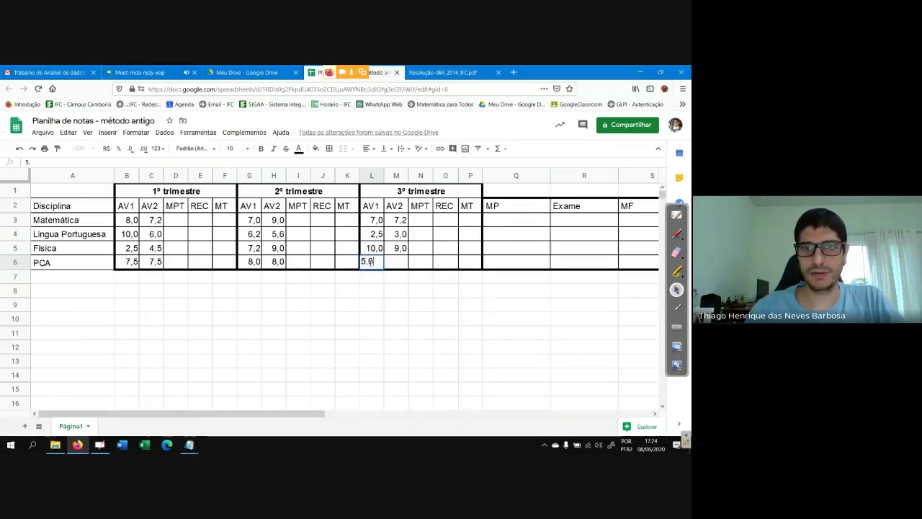
key(Tab)
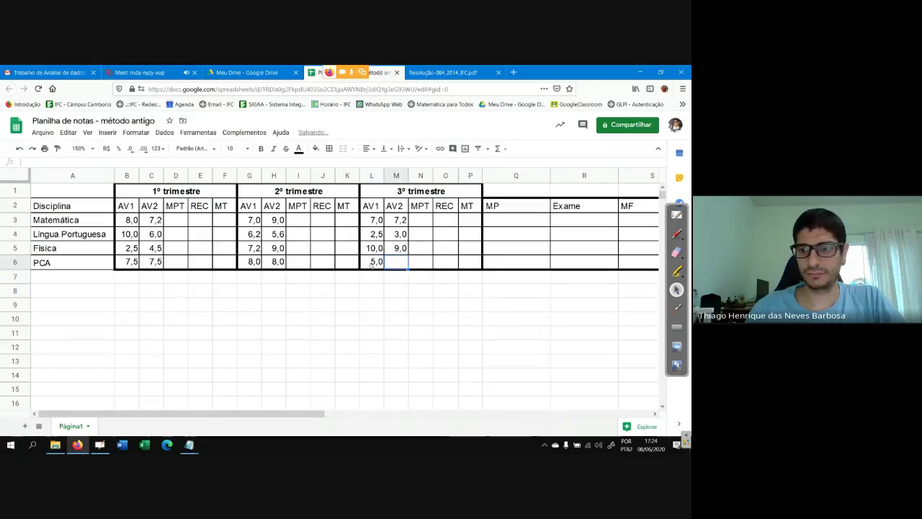
text(8,0)
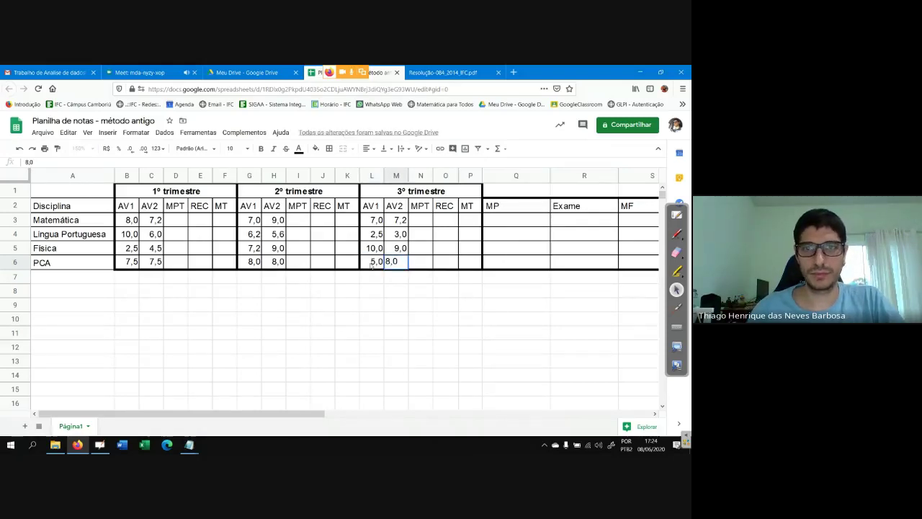
Step: Change the third-trimester Física grades to 3,0 for AV1 in L5 and 4,0 for AV2 in M5
click(378, 249)
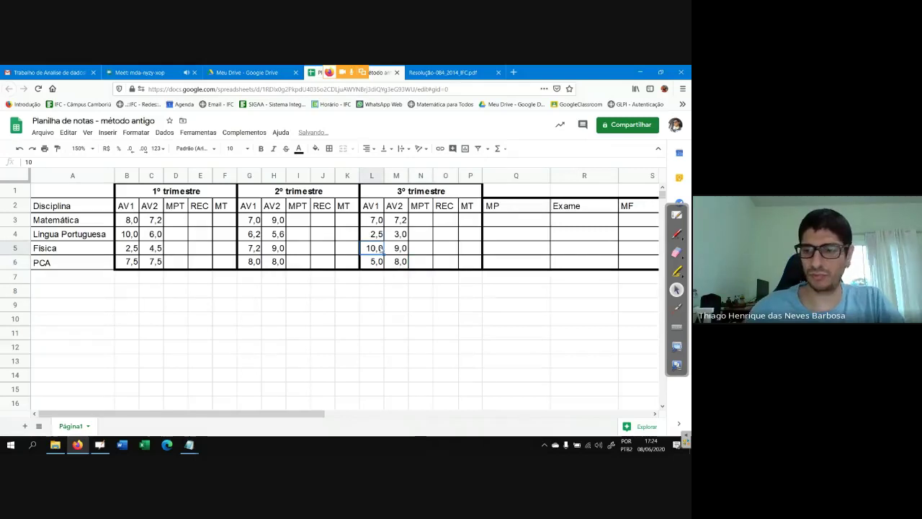
text(3)
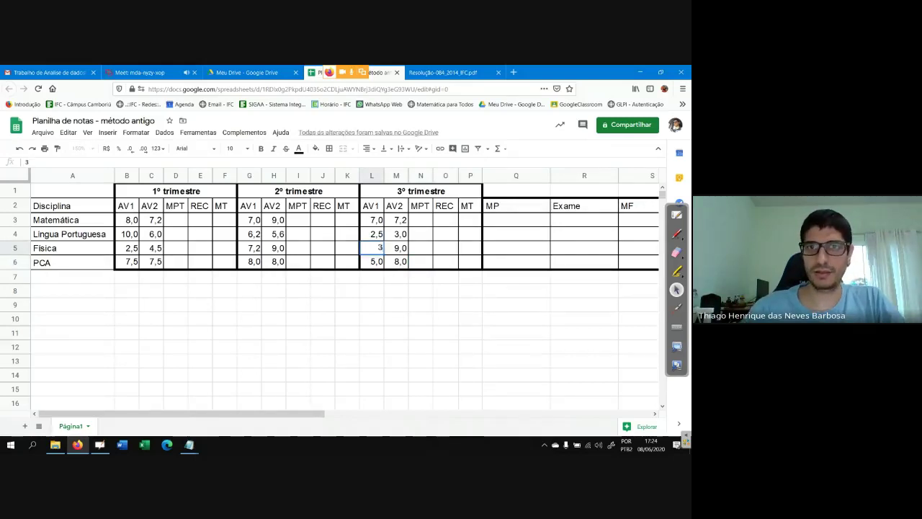
text(,0)
key(Tab)
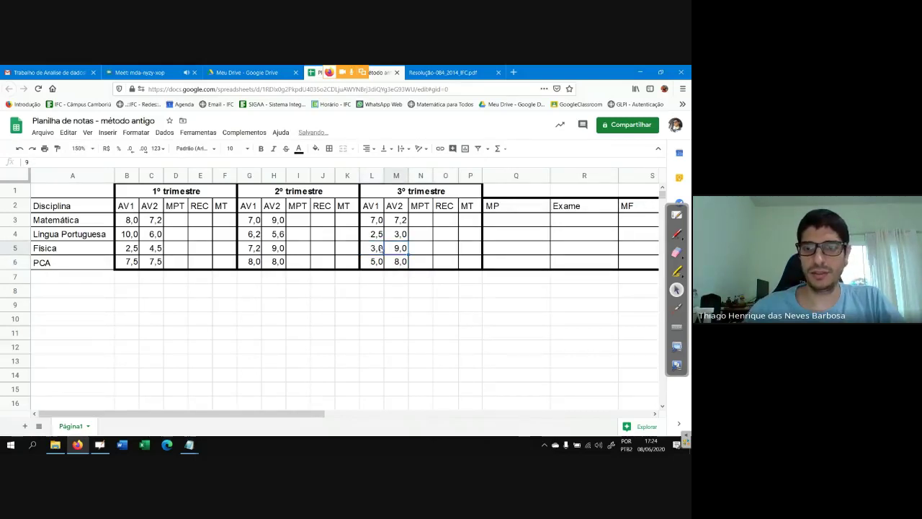
text(4,0)
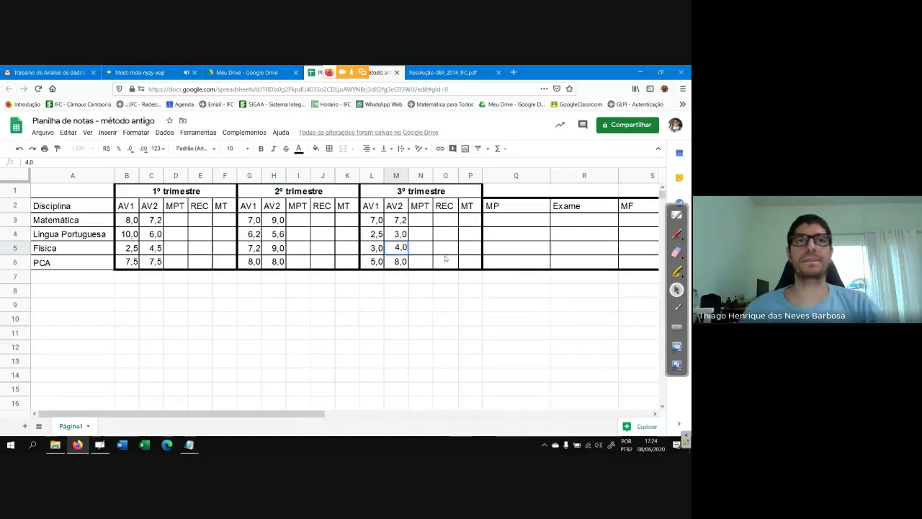
click(275, 291)
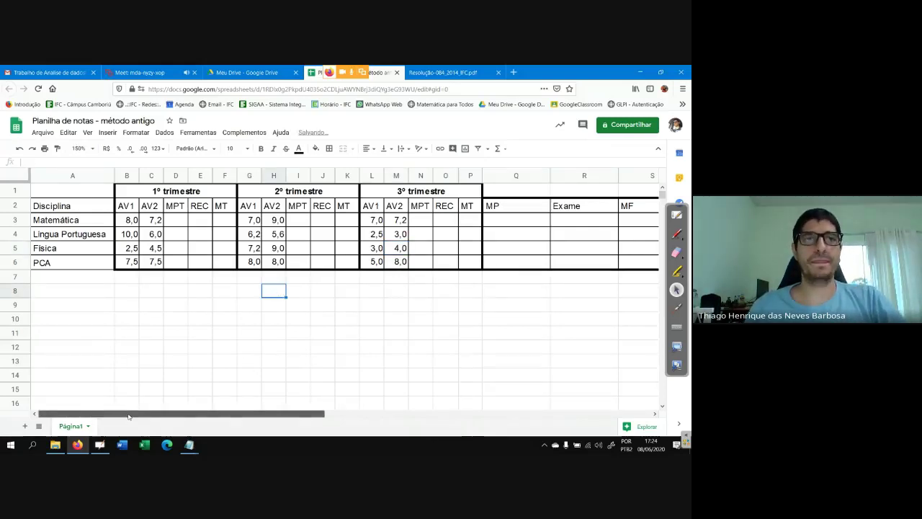
Step: Begin the average formula for Matemática's first-trimester MPT in D3 by entering =média
click(175, 209)
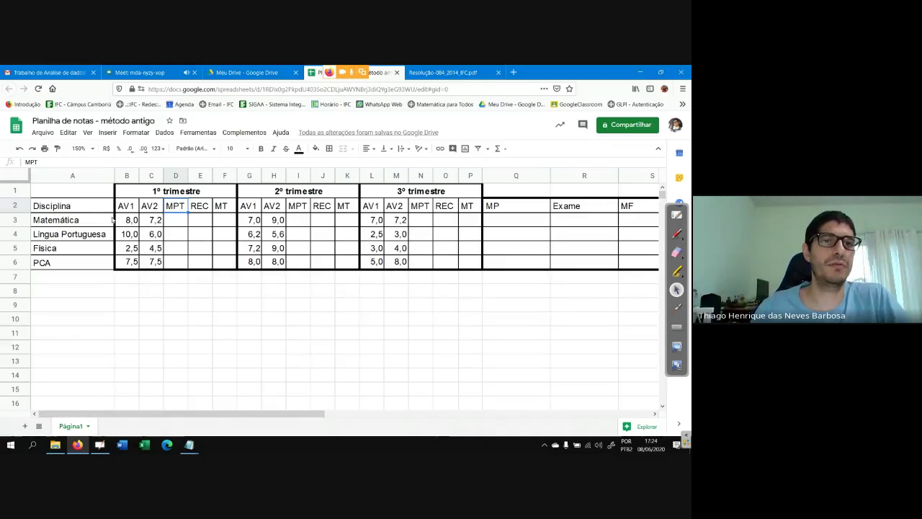
key(Down)
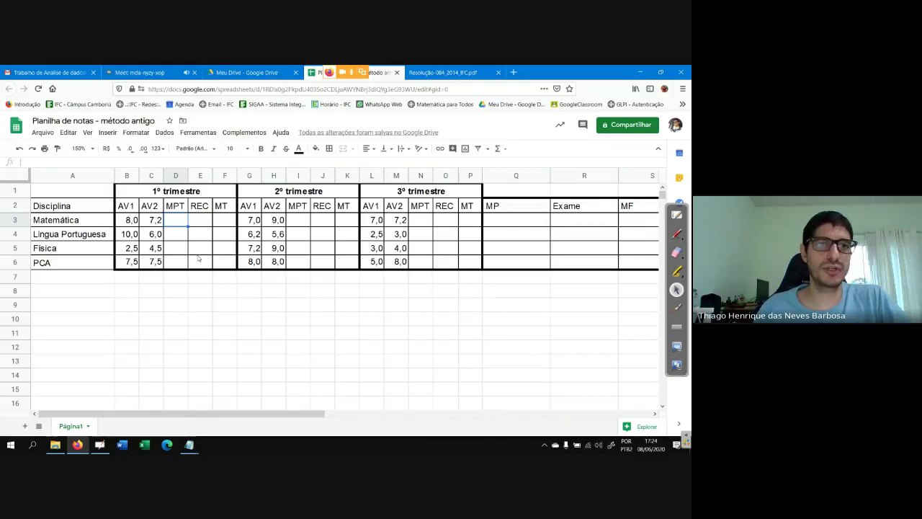
text(=)
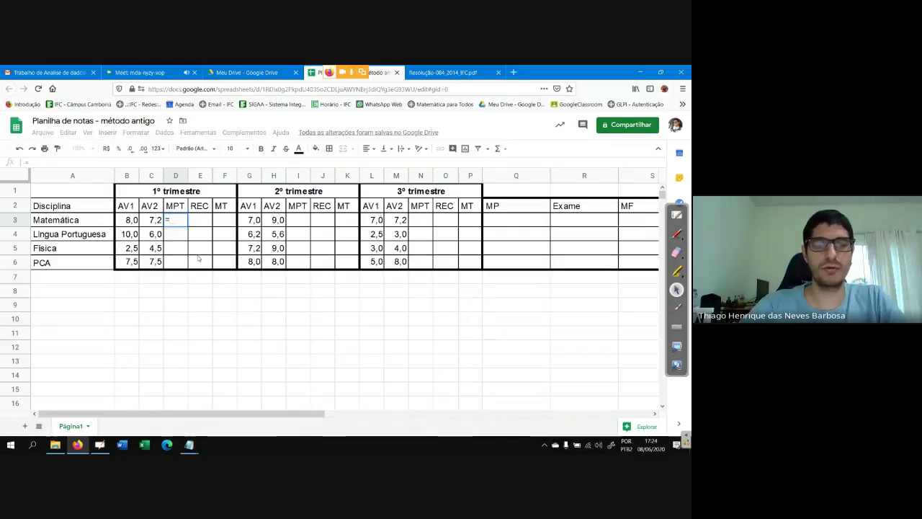
text(media)
key(BackSpace)
key(BackSpace)
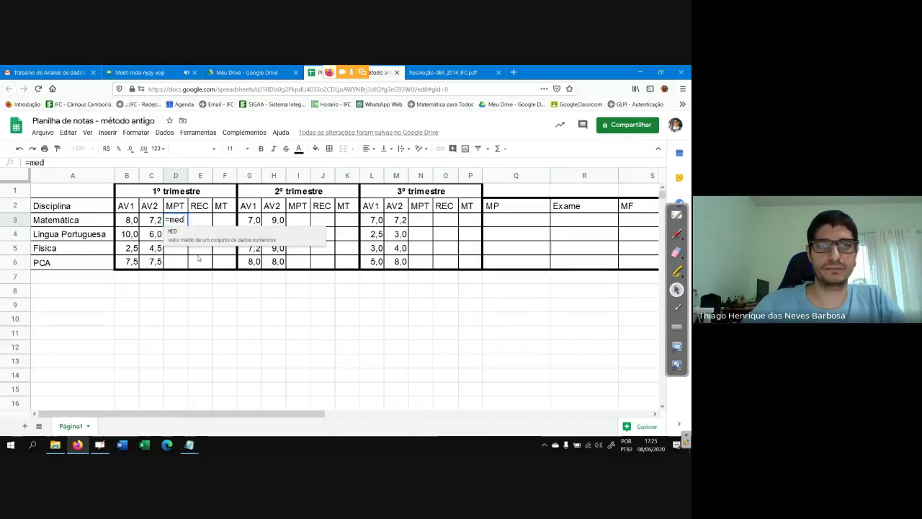
key(BackSpace)
key(BackSpace)
text(édia)
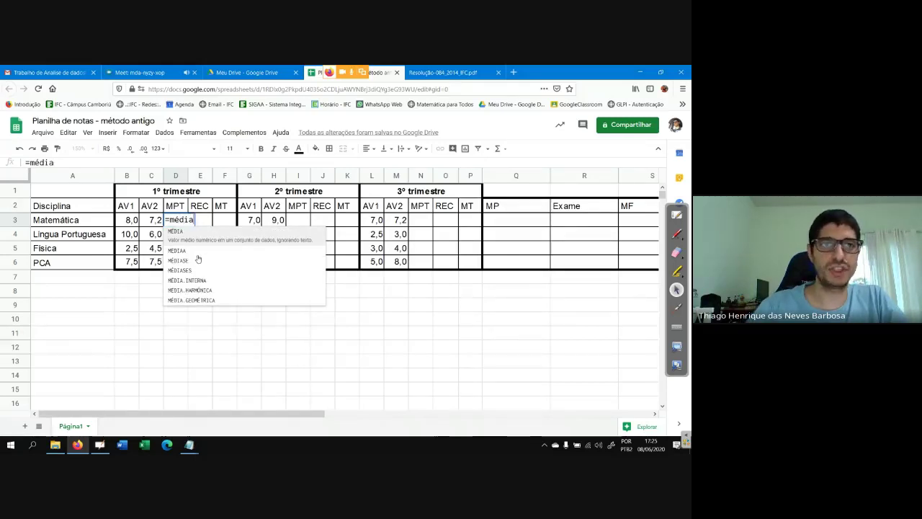
click(133, 221)
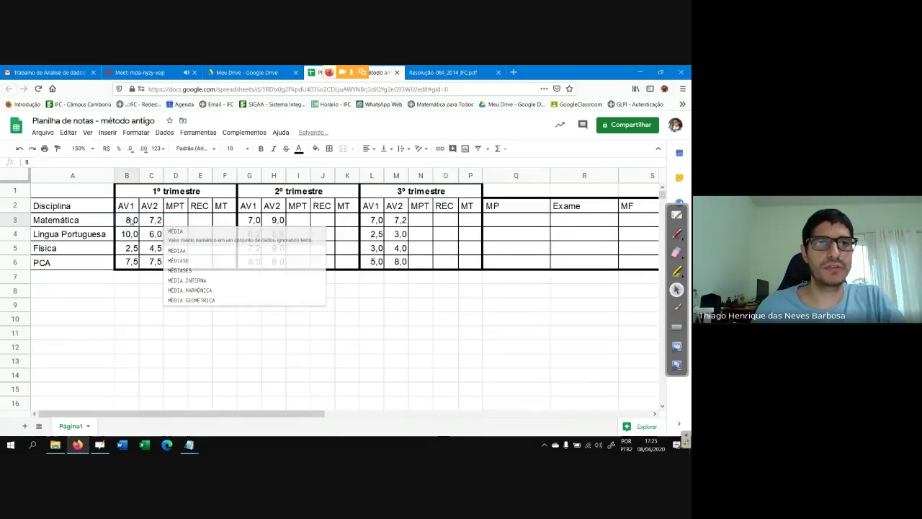
Step: Complete the formula in D3 as =MÉDIA(B3:C3) to average Matemática's first-trimester AV1 and AV2 grades
click(175, 219)
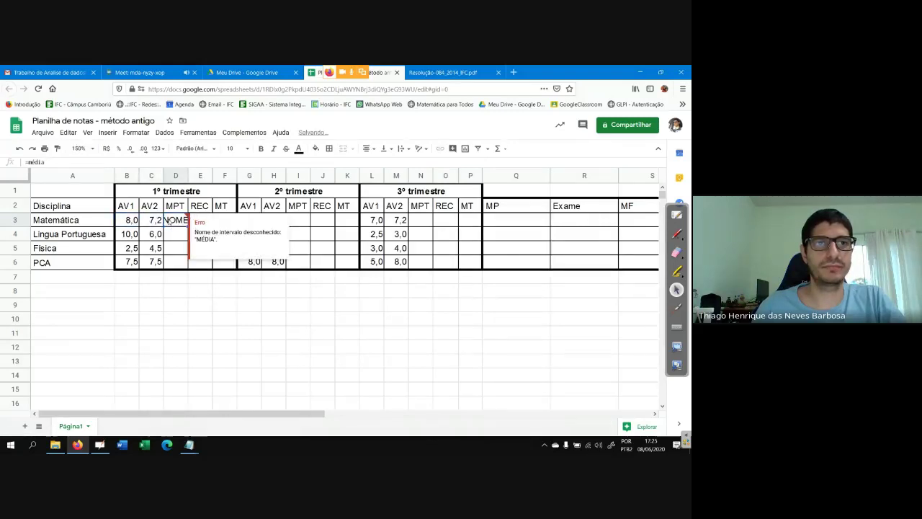
double_click(175, 219)
text(()
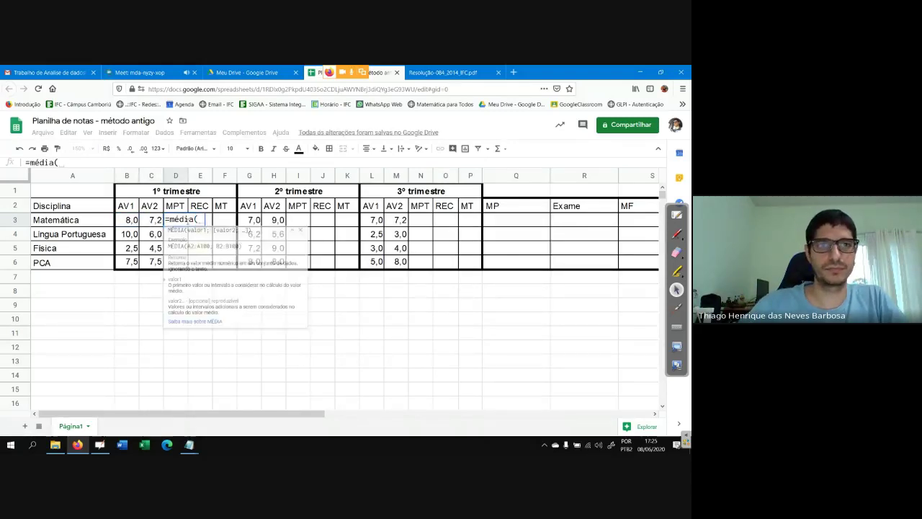
key(Tab)
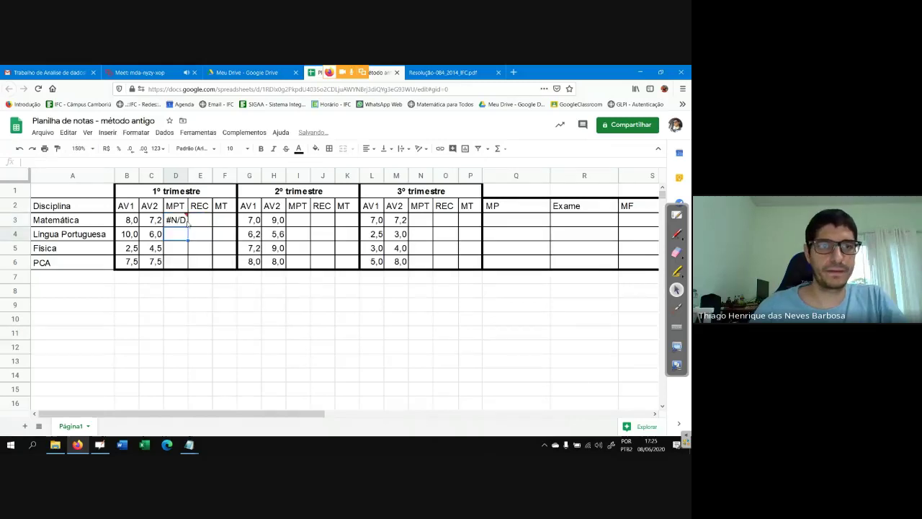
double_click(187, 220)
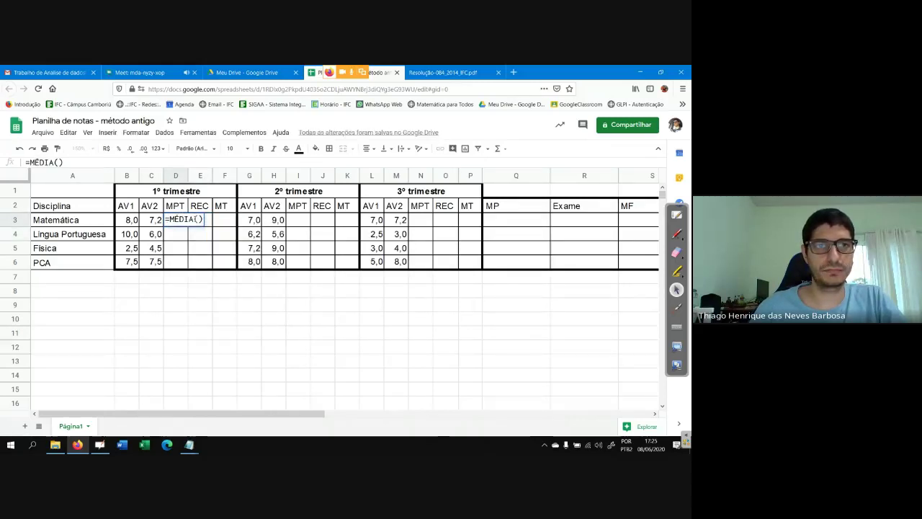
drag(136, 220, 153, 220)
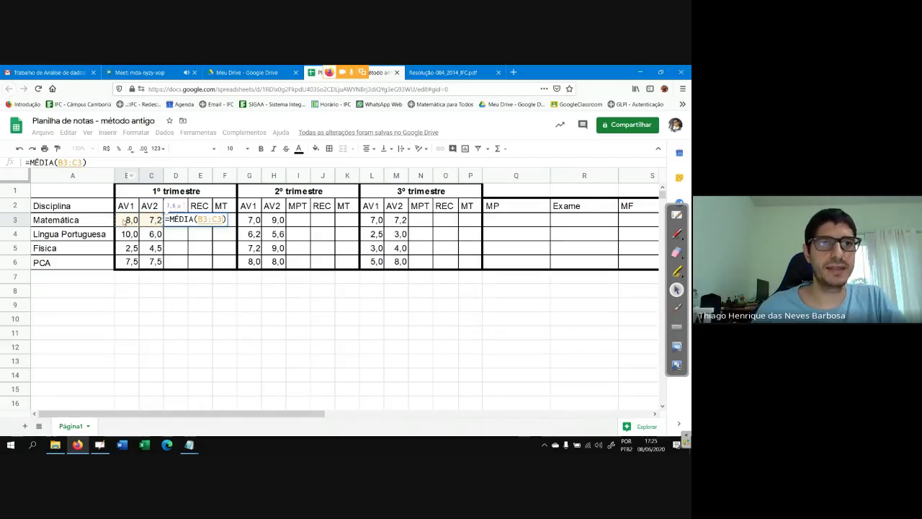
key(Return)
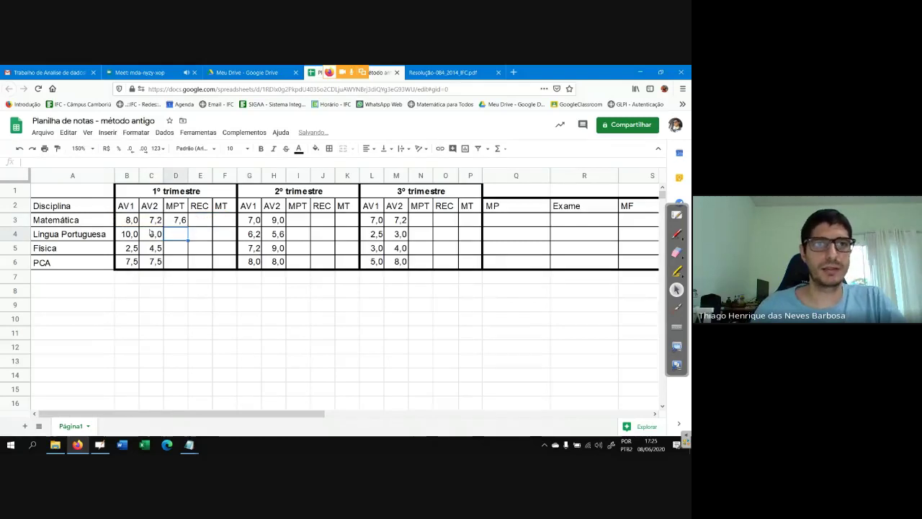
Step: Try filling the MPT formula from D3 down through D6, and undo that fill
click(182, 224)
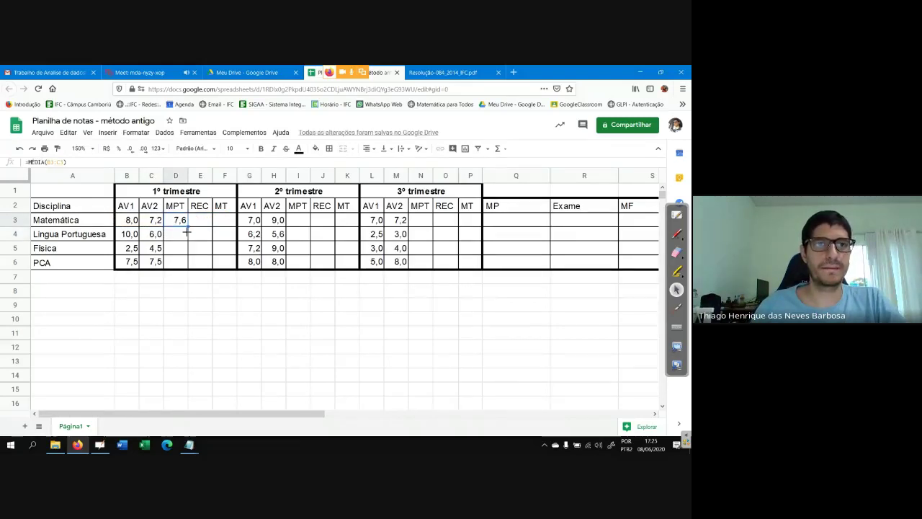
drag(185, 246, 185, 263)
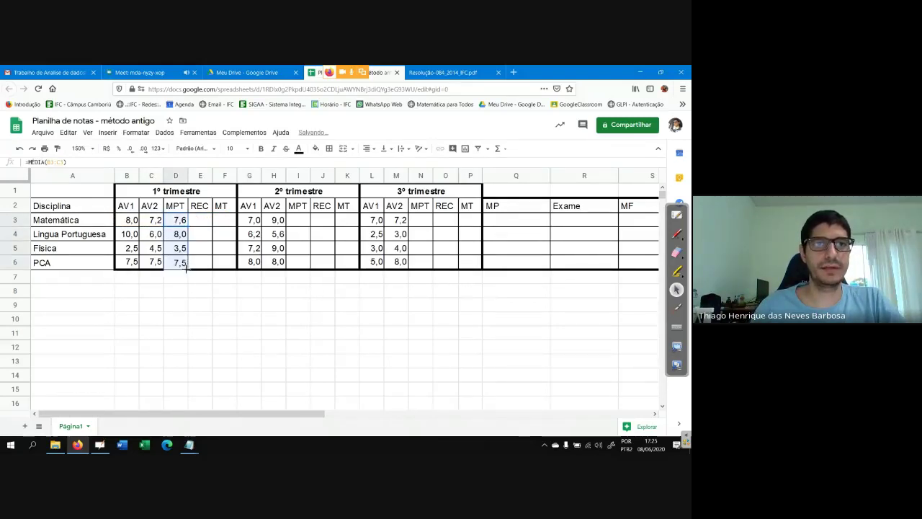
click(224, 304)
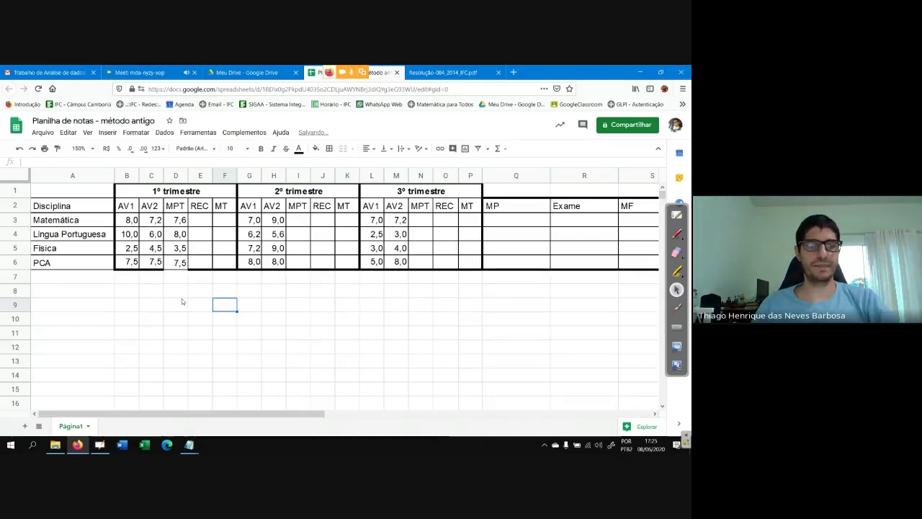
key(ctrl+z)
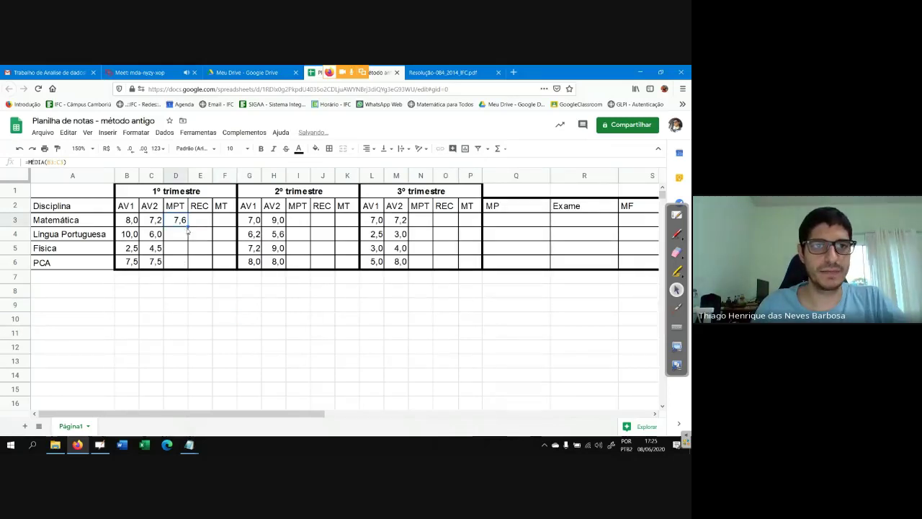
Step: Fill the MÉDIA formula from D3 down to D6 so every subject gets its first-trimester MPT
click(185, 227)
right_click(185, 228)
click(189, 224)
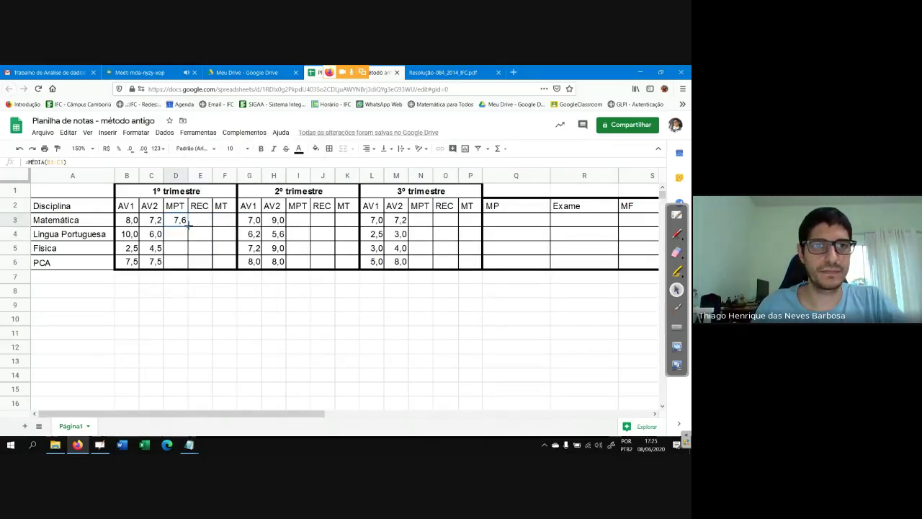
right_click(185, 224)
click(186, 227)
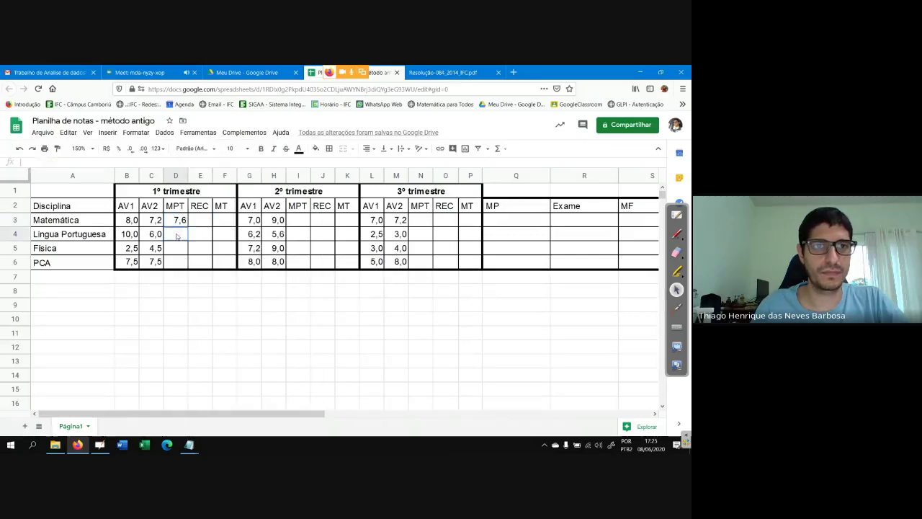
click(185, 224)
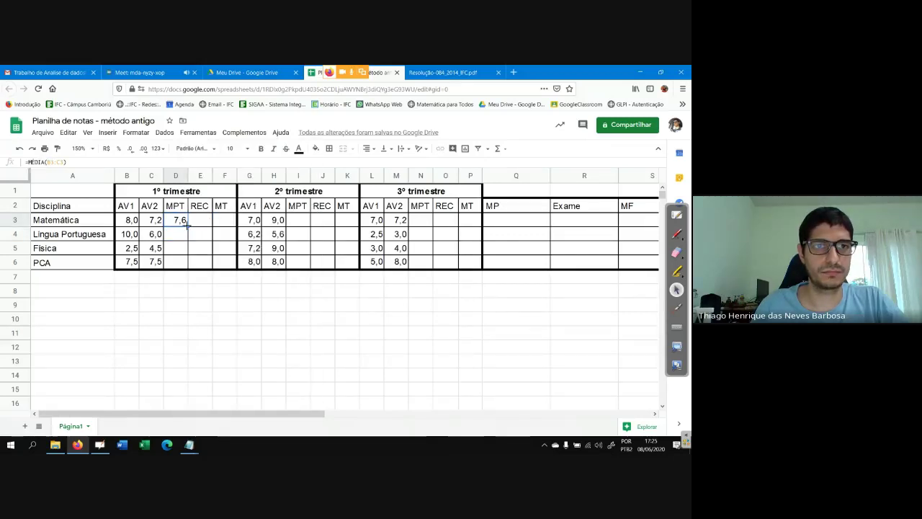
right_click(183, 270)
click(182, 235)
click(187, 225)
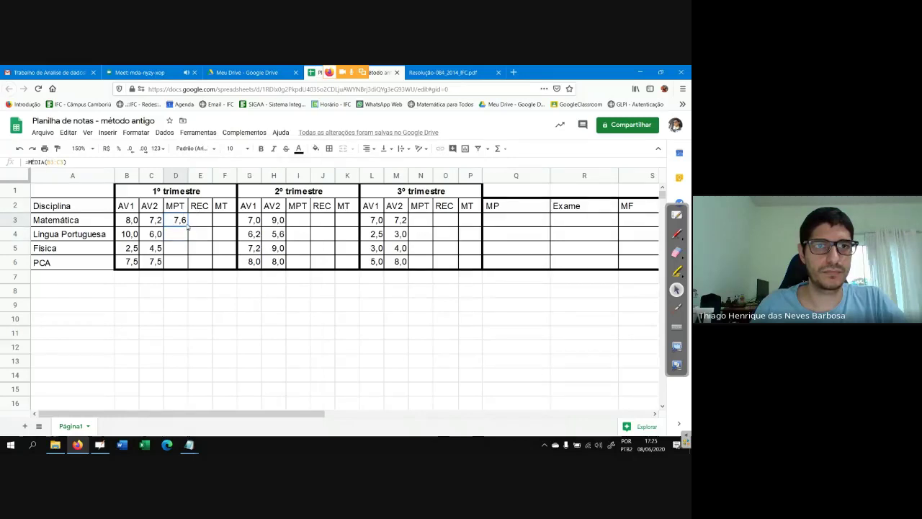
shift+click(185, 268)
click(191, 295)
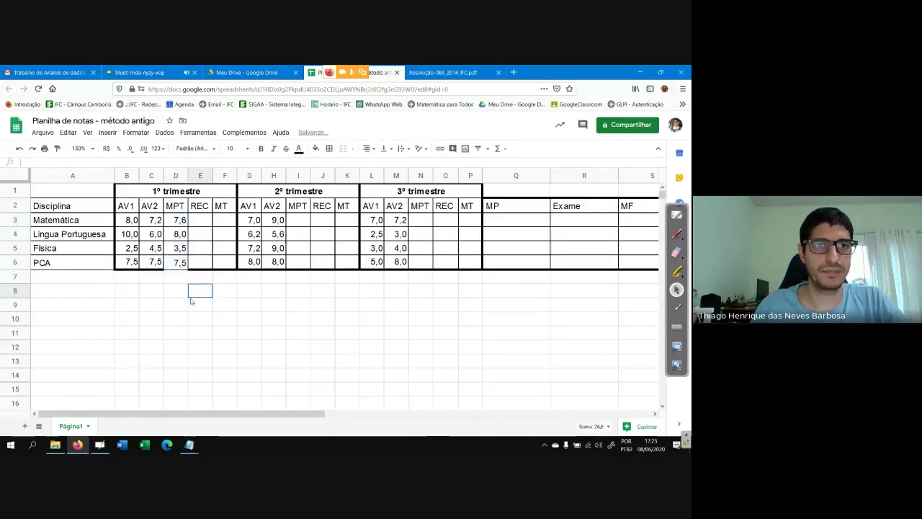
click(178, 265)
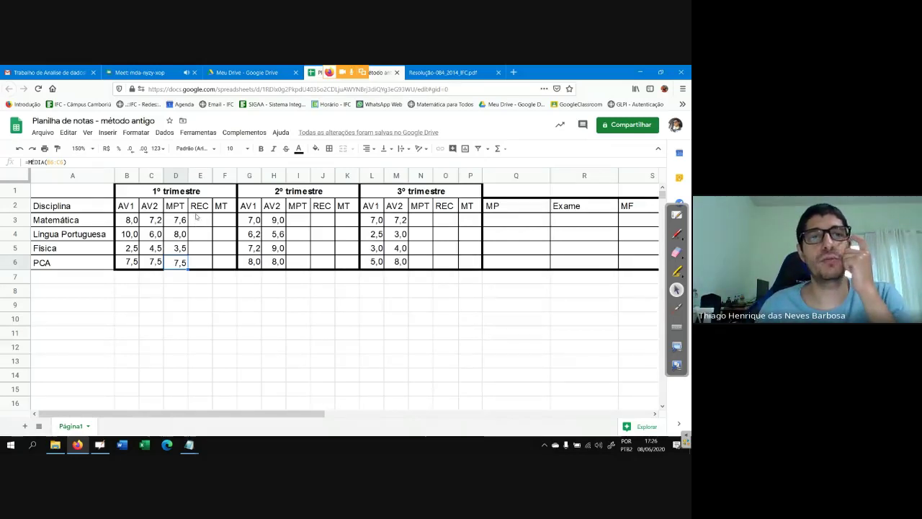
click(196, 210)
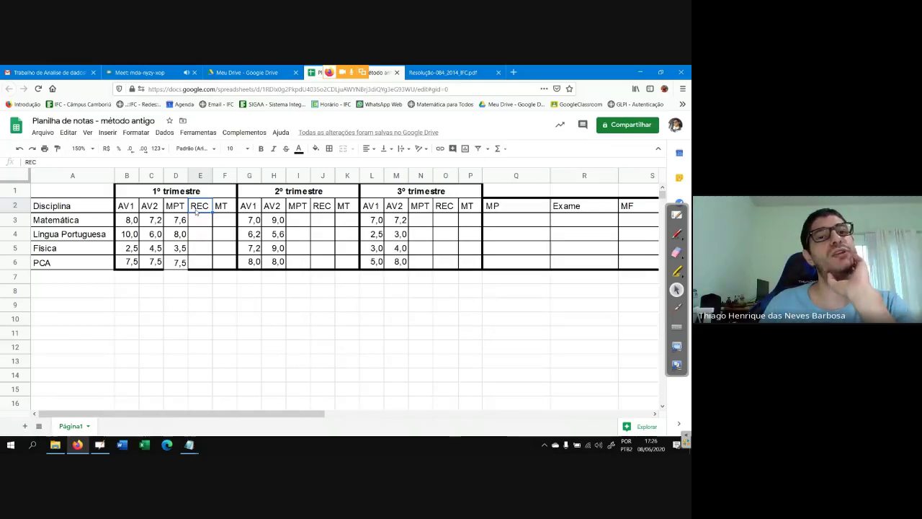
Step: Enter the first-trimester REC grades: 7,8 for Matemática, 6,0 for Língua Portuguesa and 4,2 for Física
drag(178, 220, 181, 254)
click(200, 305)
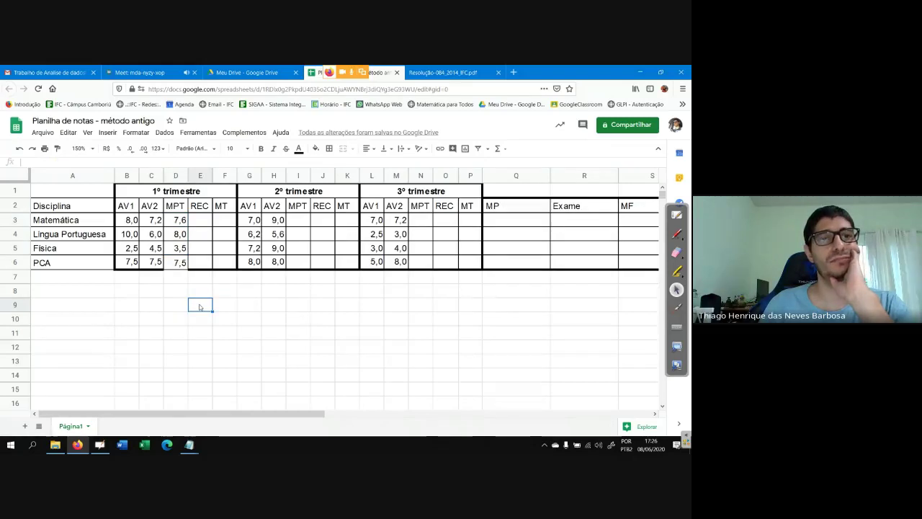
click(200, 221)
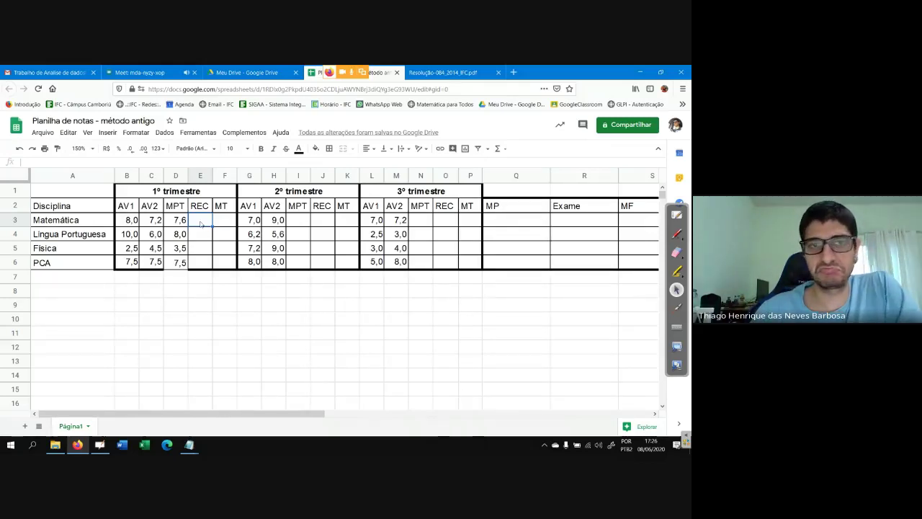
text(7,8)
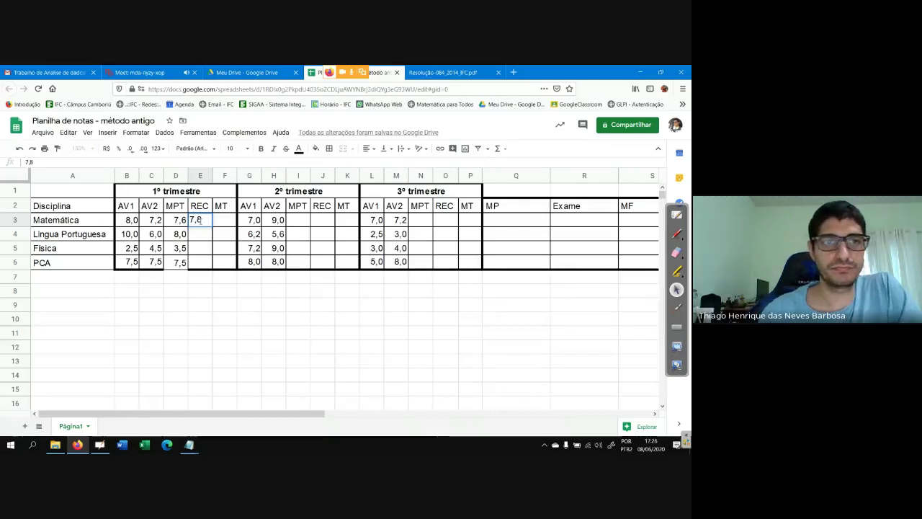
key(Return)
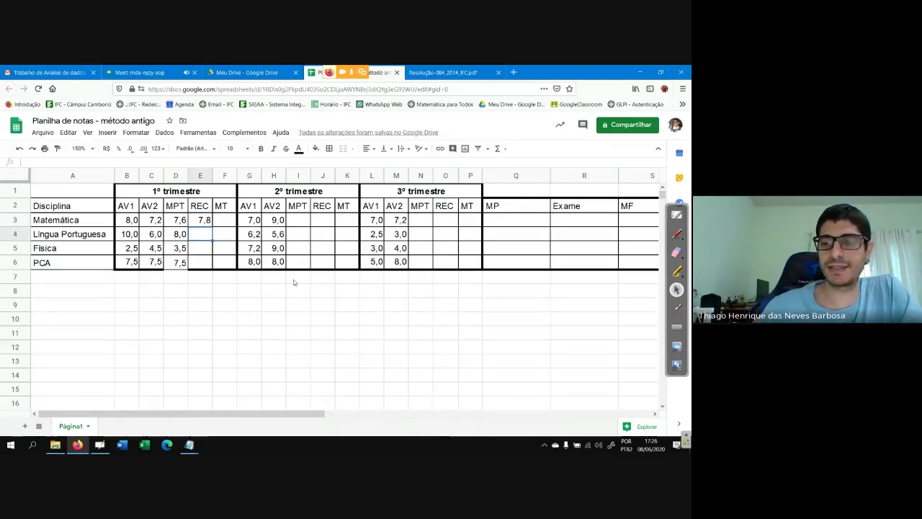
text(6,0)
key(Return)
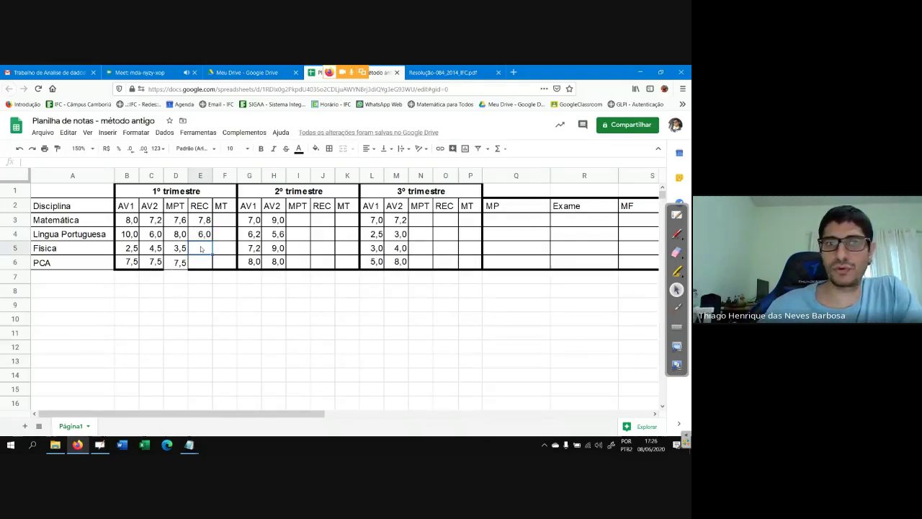
text(4,2)
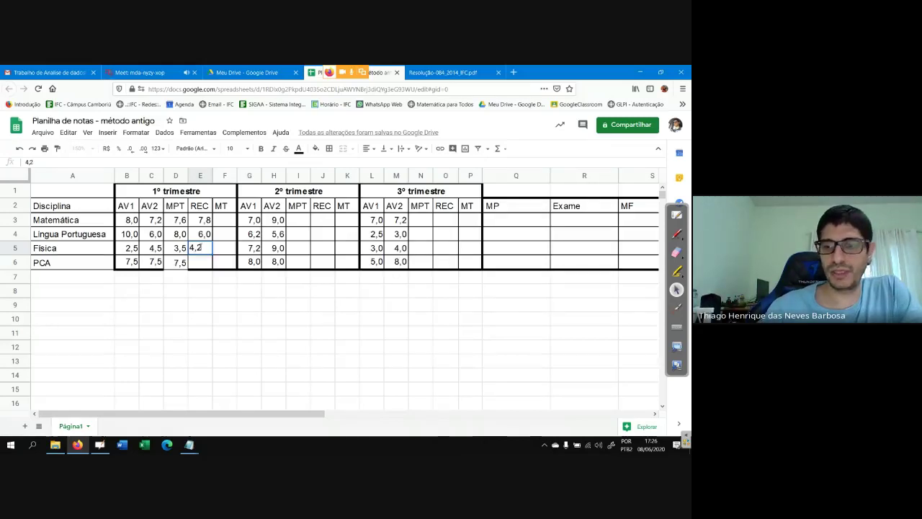
key(Return)
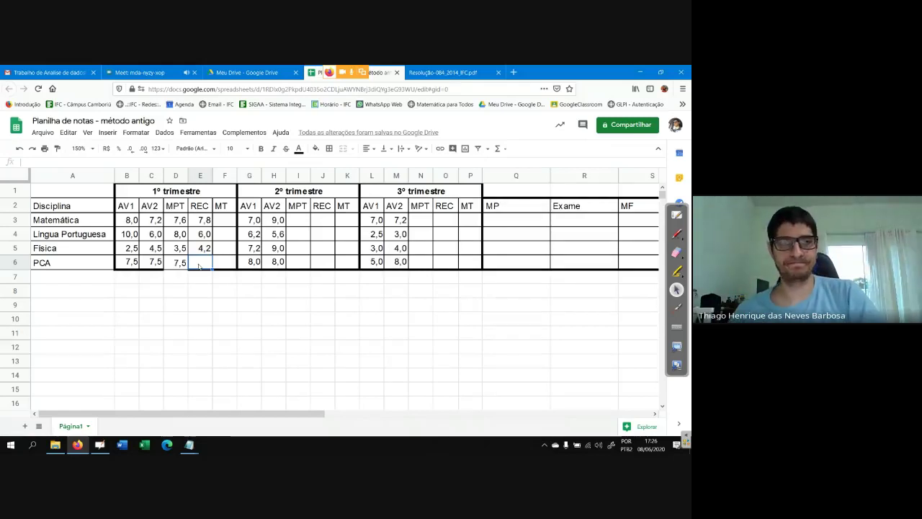
Step: Begin Matemática's first-trimester MT formula in F3 with the conditional function, entering =SE(
click(225, 210)
click(227, 222)
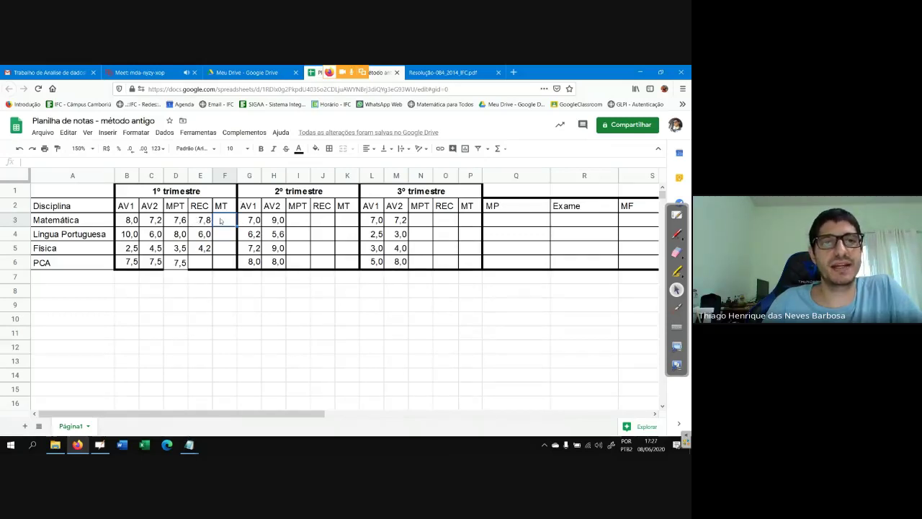
click(179, 226)
mouse_move(187, 224)
mouse_down()
mouse_move(198, 222)
mouse_move(187, 224)
mouse_up()
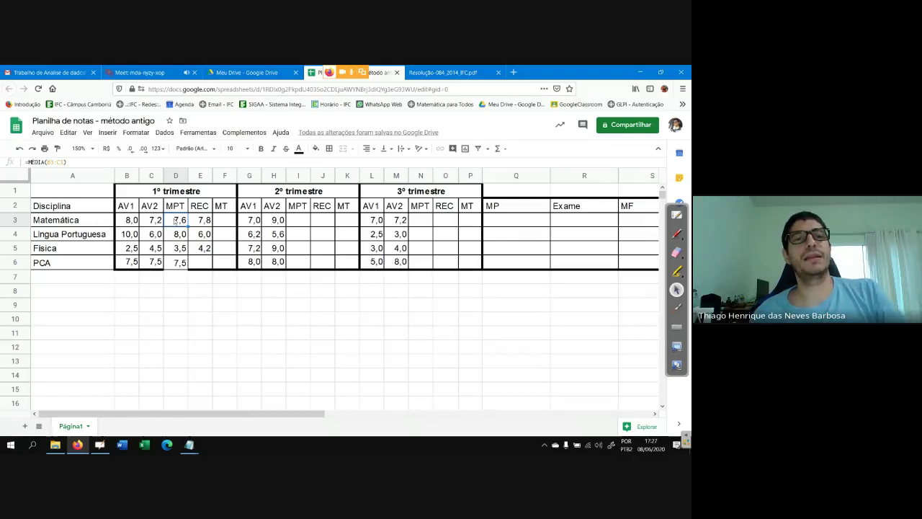
click(226, 222)
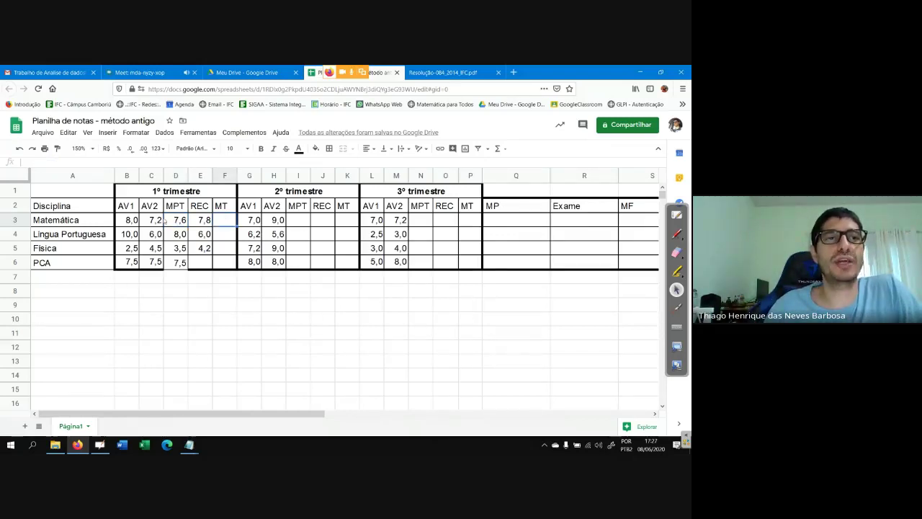
click(54, 163)
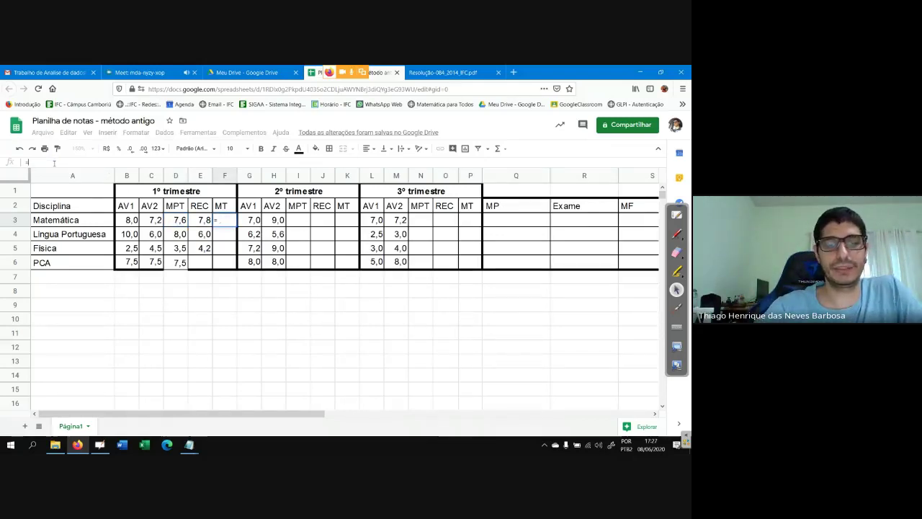
text(=sei)
key(BackSpace)
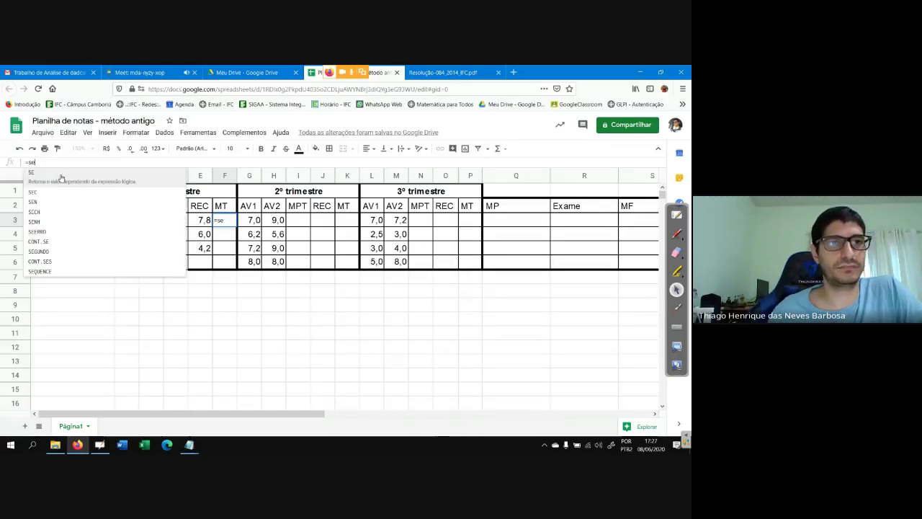
key(Tab)
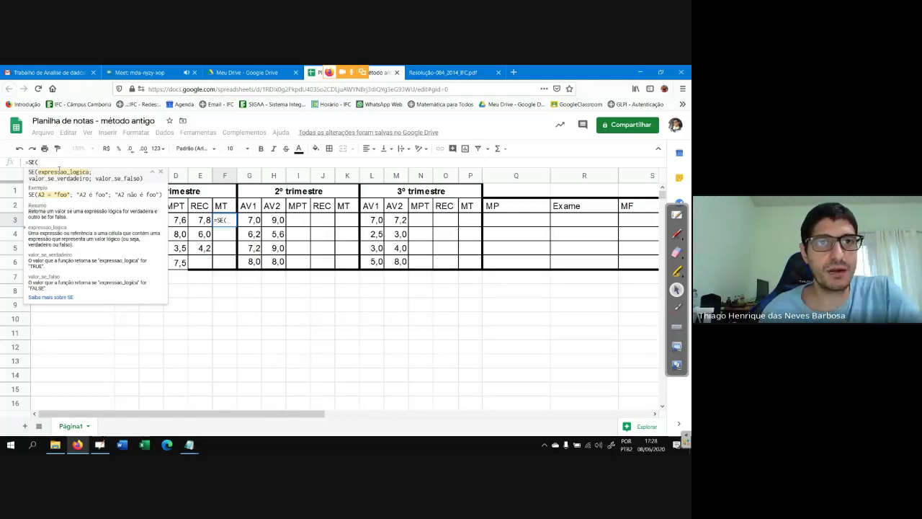
Step: Complete the Matemática MT formula for the 1º trimestre in F3 as =SE(E3>D3;E3;D3)
text(E)
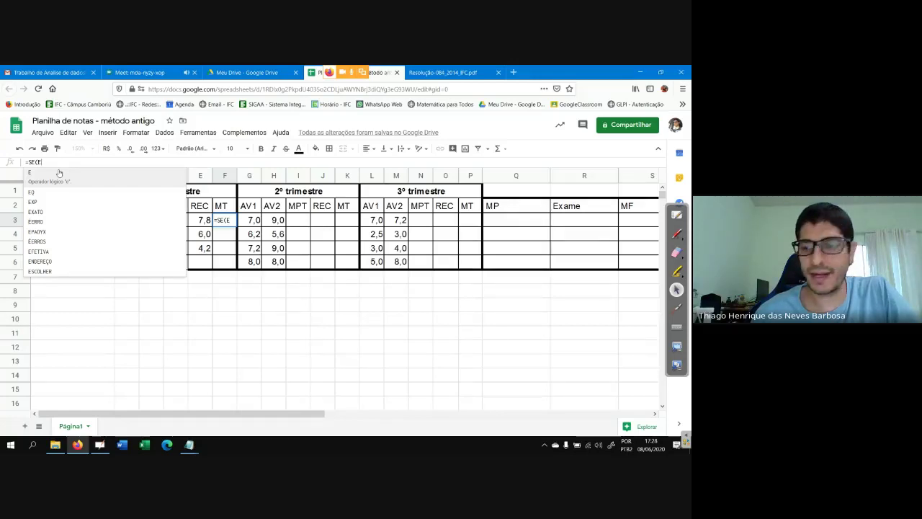
text(3)
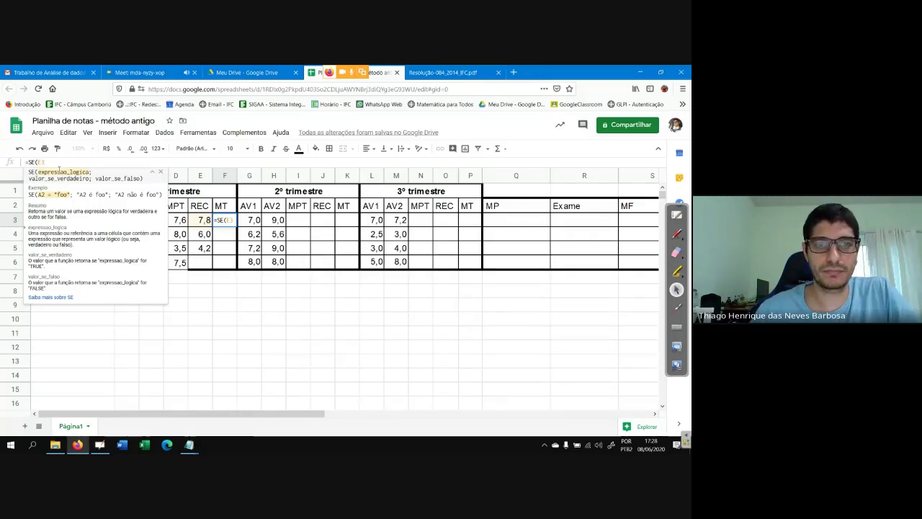
text(>)
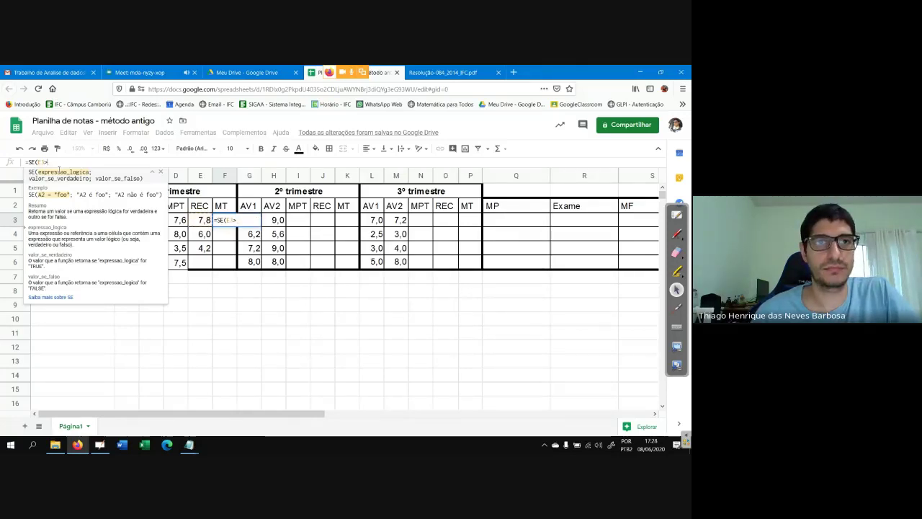
text(D)
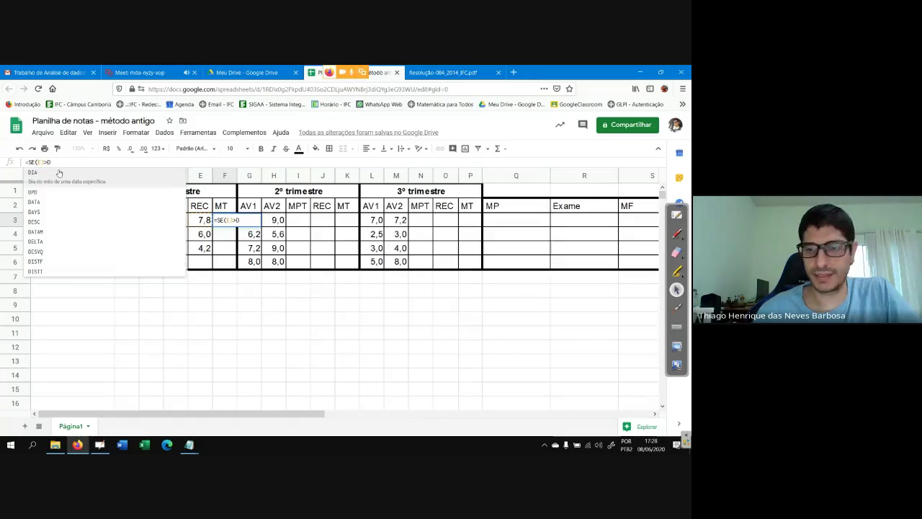
text(3)
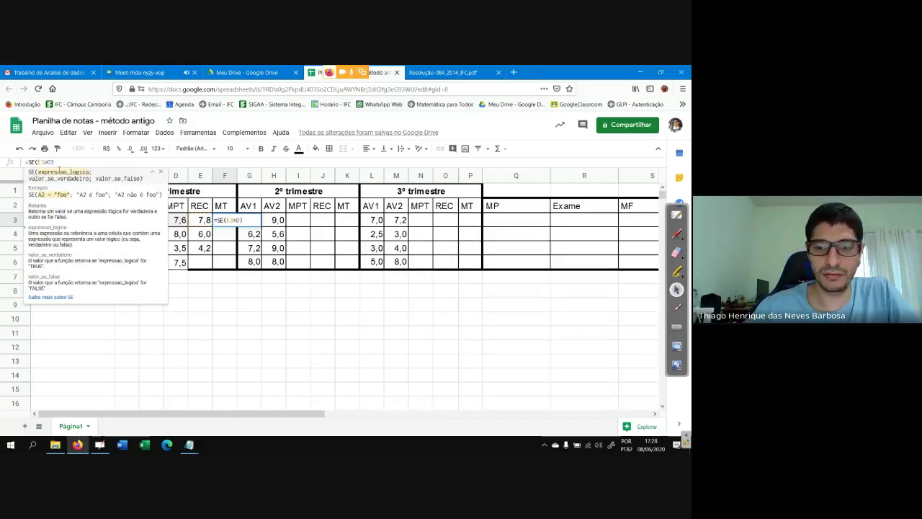
text(;)
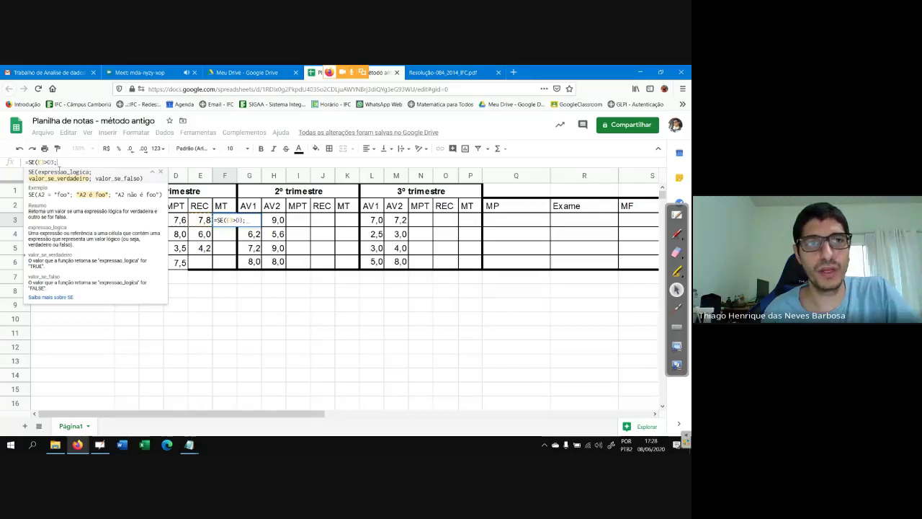
text(E)
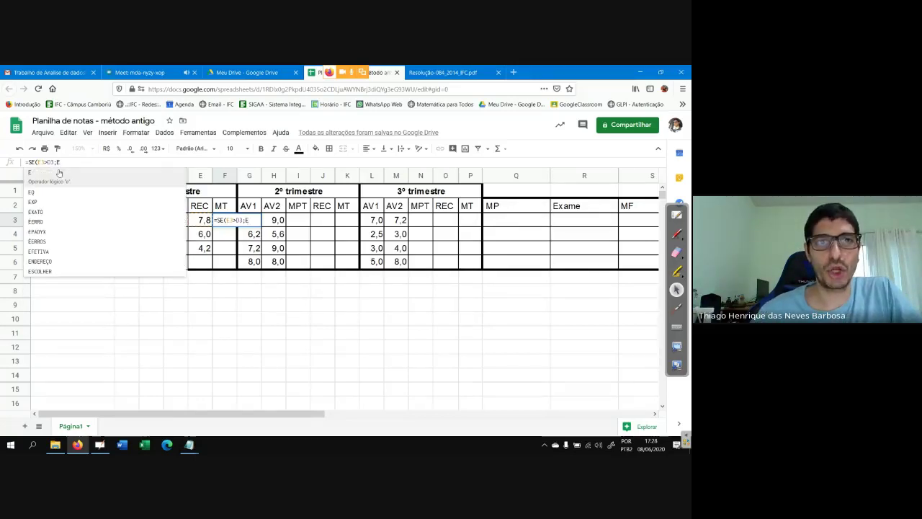
text(3)
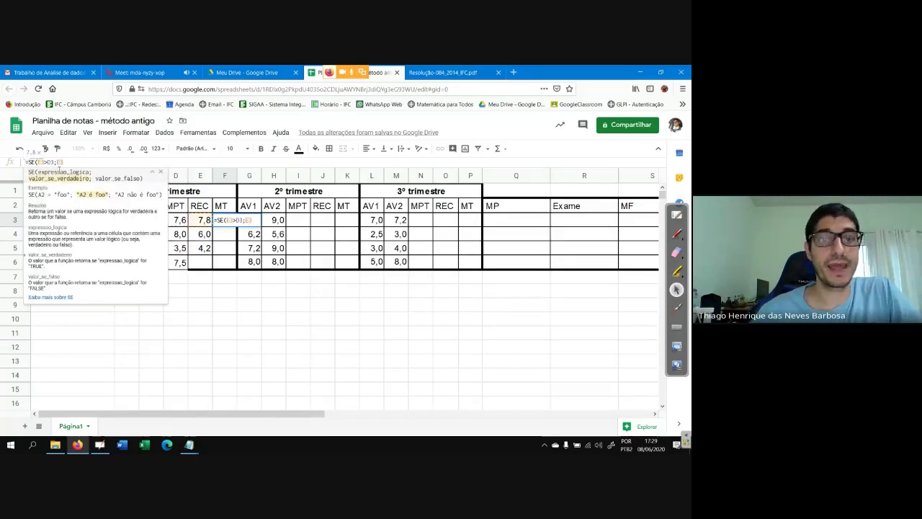
text(;)
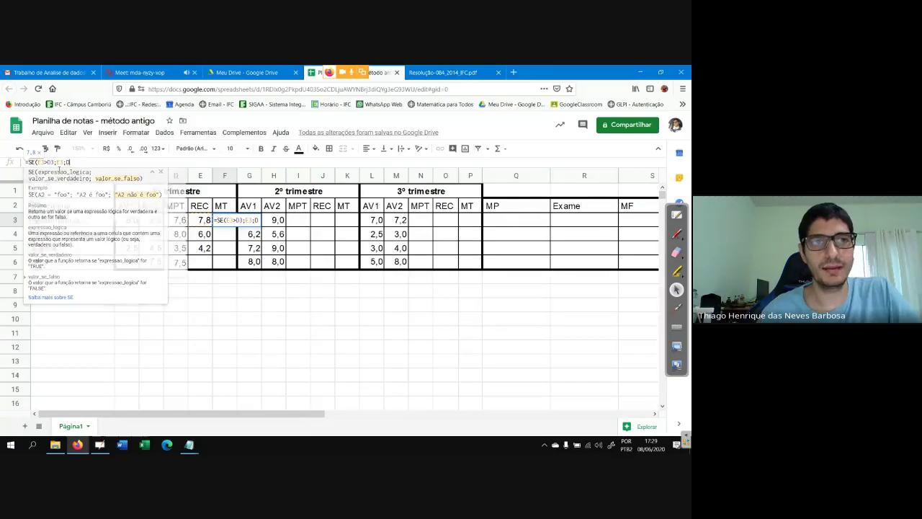
text(D3)
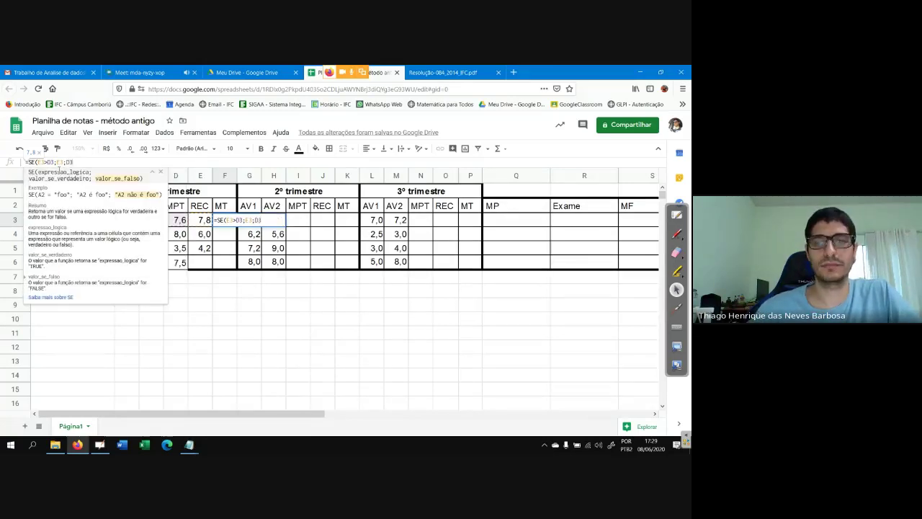
text())
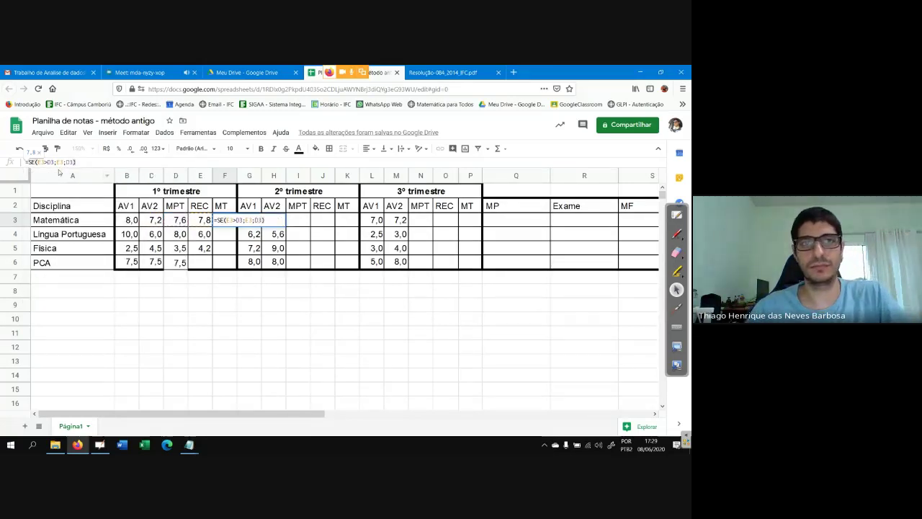
key(Return)
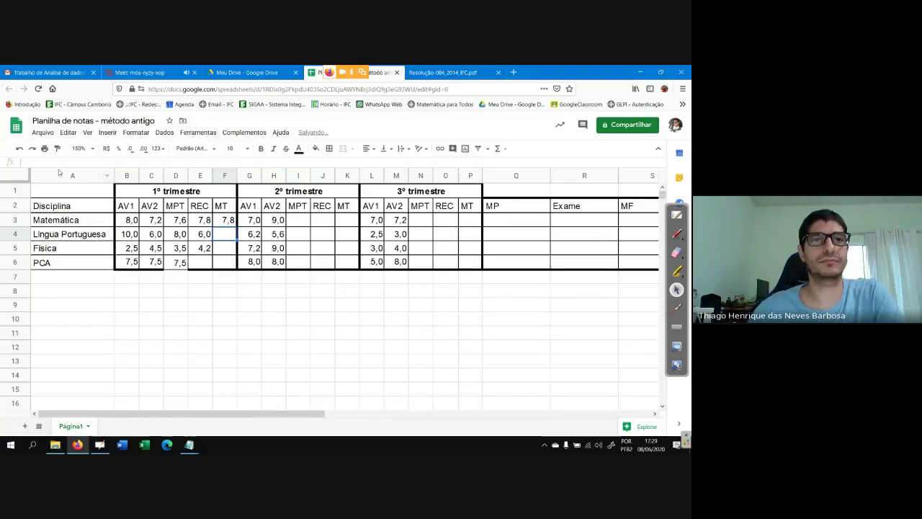
Step: Review the MT formula in F3 and the Matemática MPT and REC cells it compares
click(225, 224)
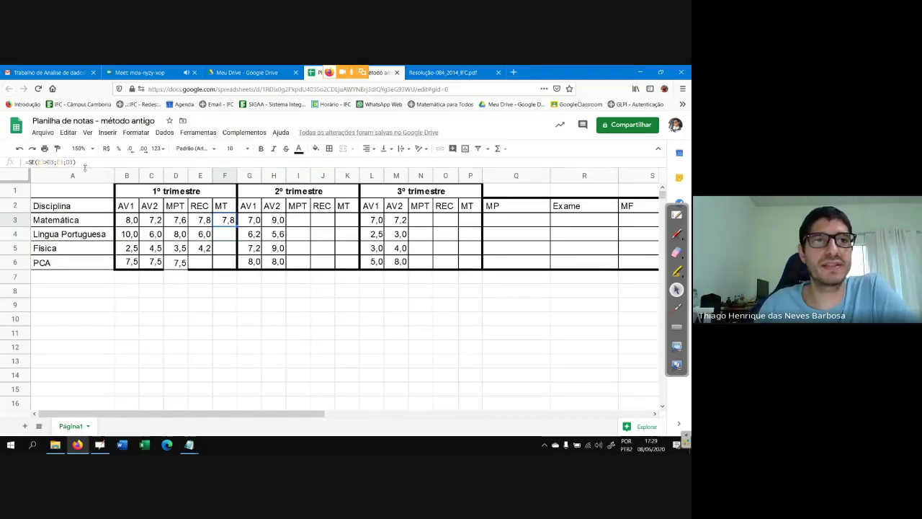
drag(80, 162, 34, 162)
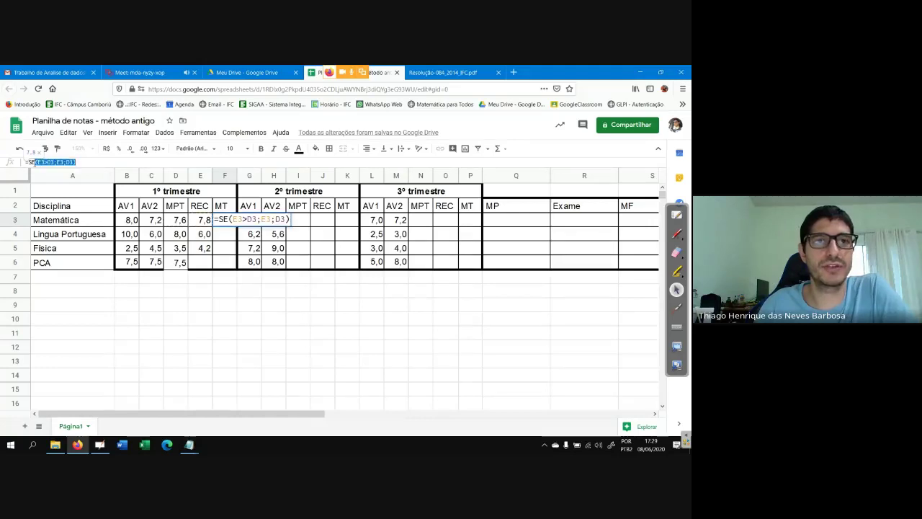
click(229, 331)
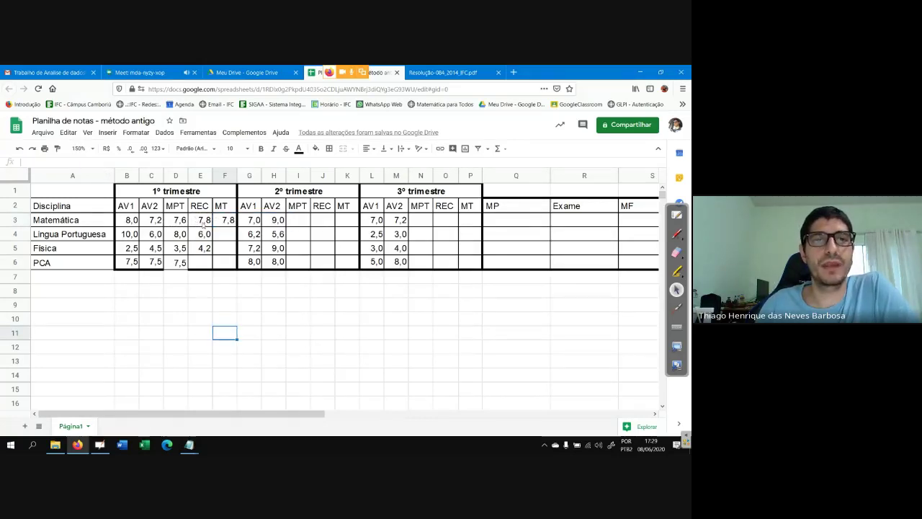
click(204, 223)
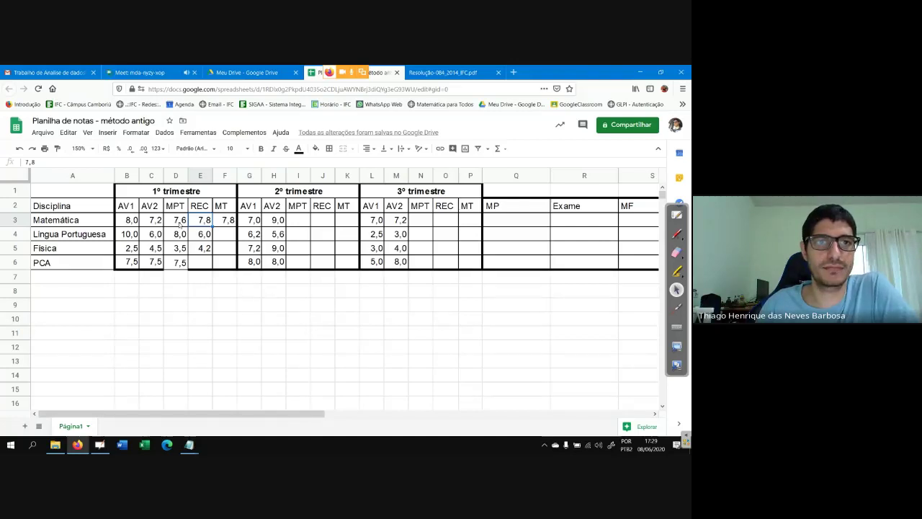
drag(180, 224, 191, 225)
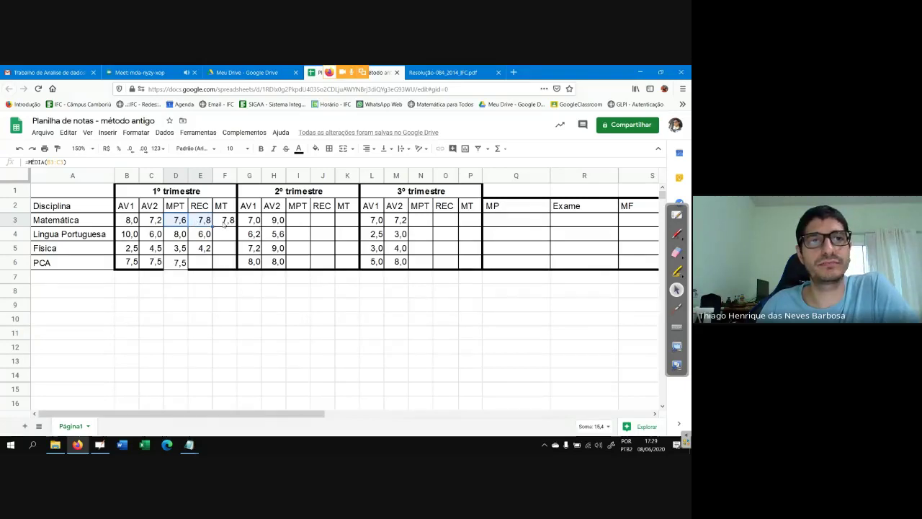
Step: Fill the MT formula from F3 down through F6 for the remaining subjects
click(225, 223)
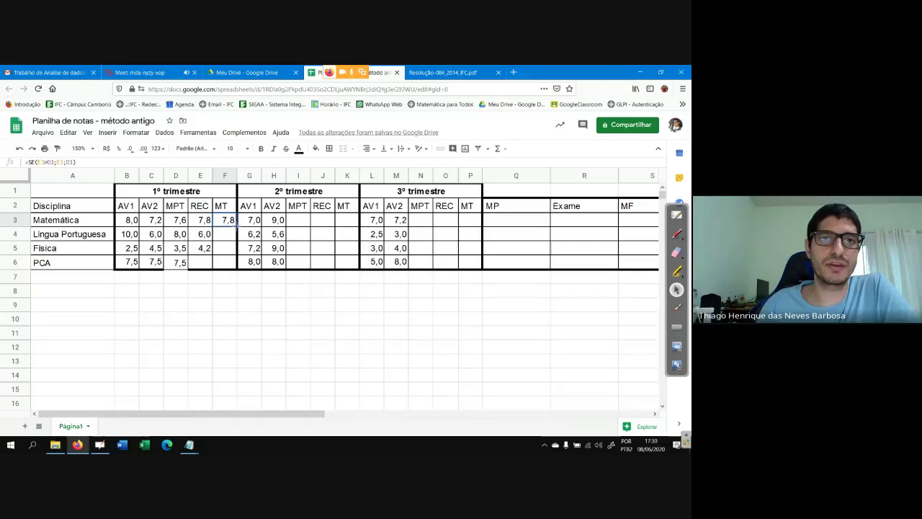
drag(236, 230, 232, 269)
click(252, 309)
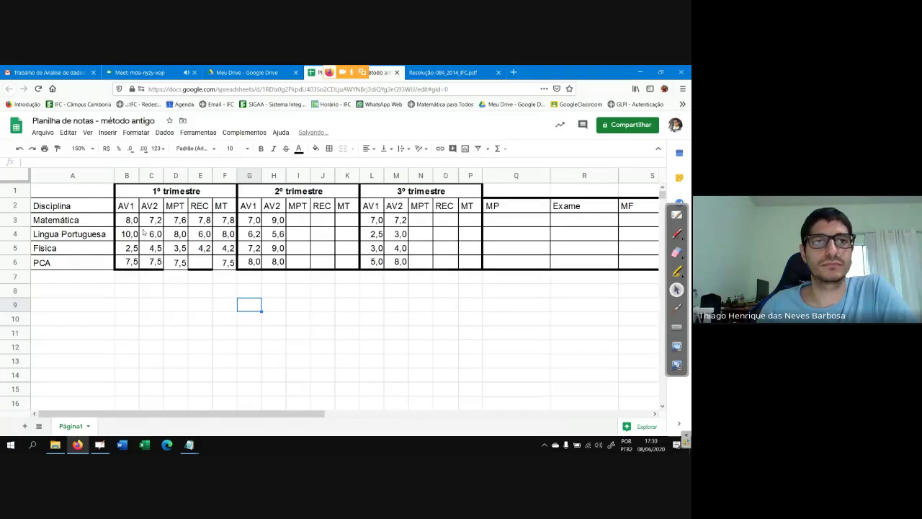
Step: Try applying all borders to the 1º trimestre block B1:F6, and undo the change
drag(141, 190, 226, 262)
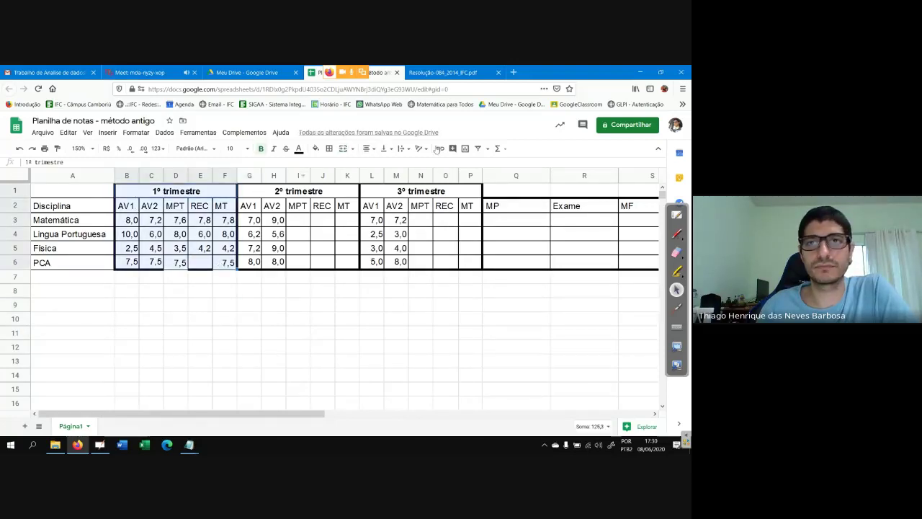
click(329, 148)
click(332, 166)
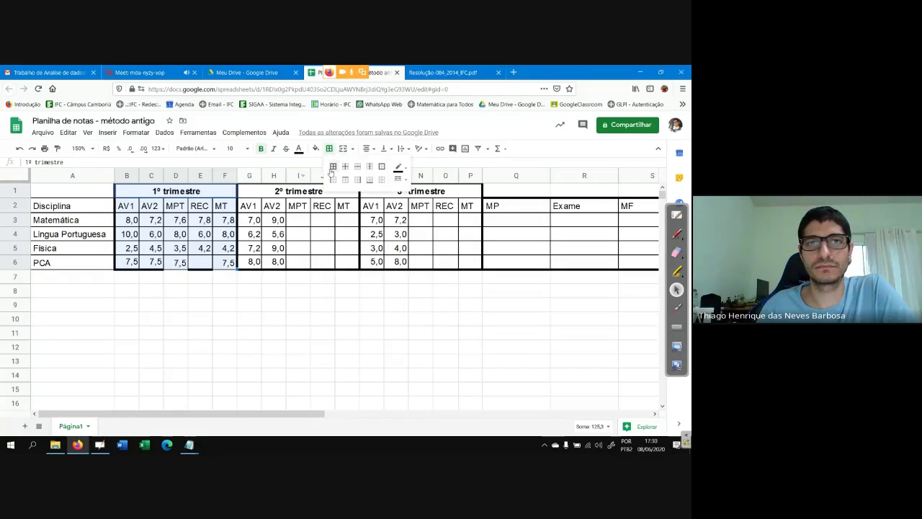
click(252, 306)
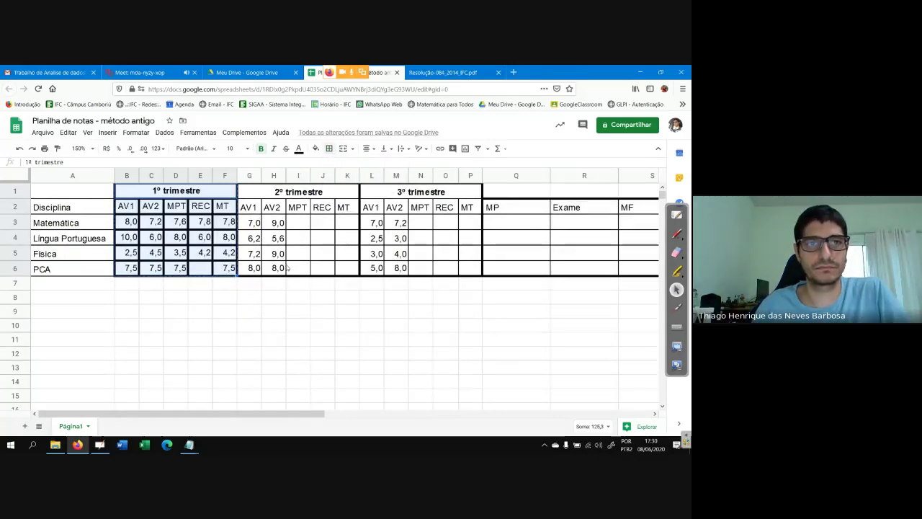
key(ctrl+z)
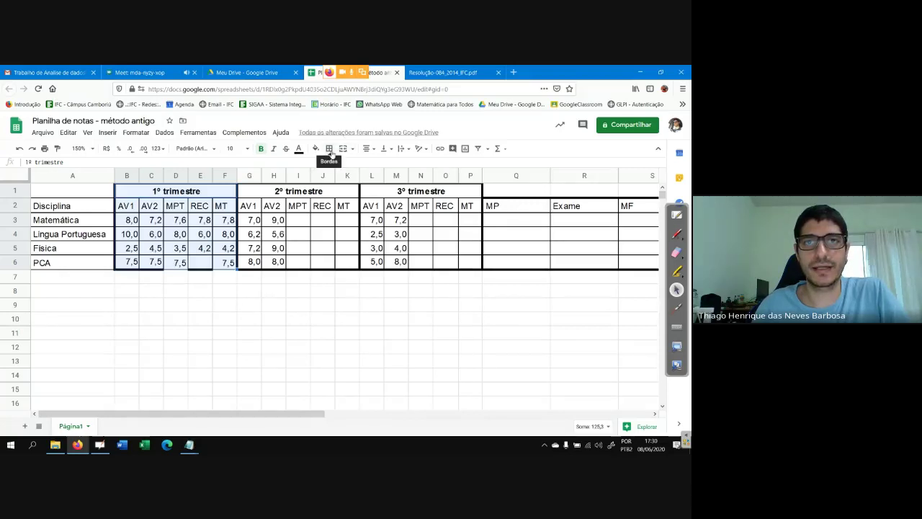
Step: Apply an outer border around the 1º trimestre block B1:F6
click(328, 152)
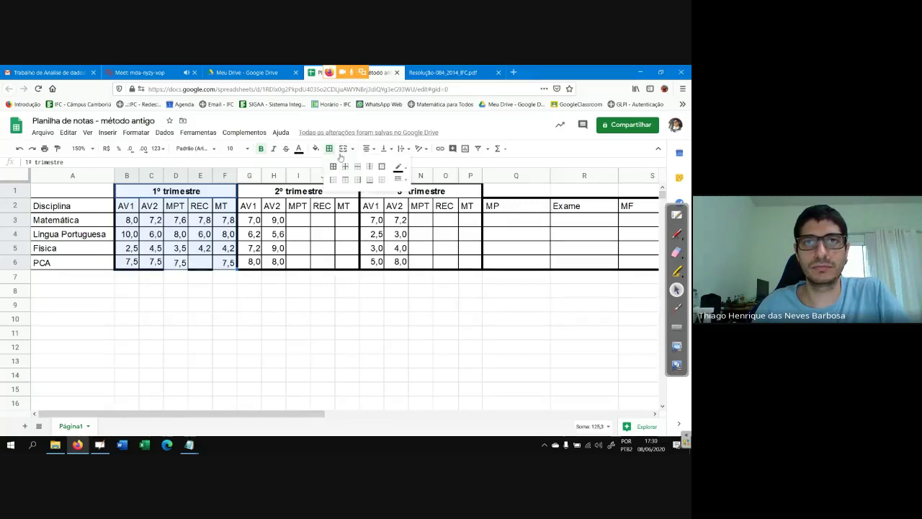
click(381, 167)
click(253, 316)
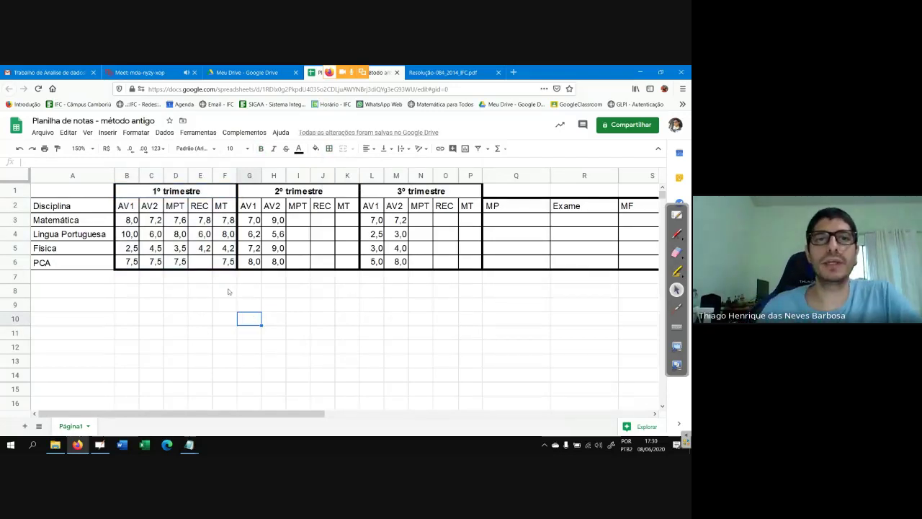
click(229, 263)
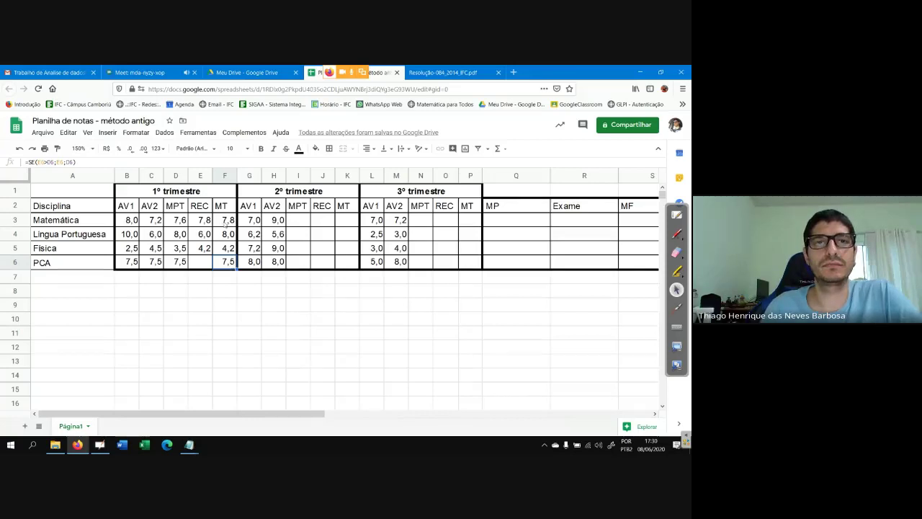
drag(225, 221, 226, 260)
right_click(225, 249)
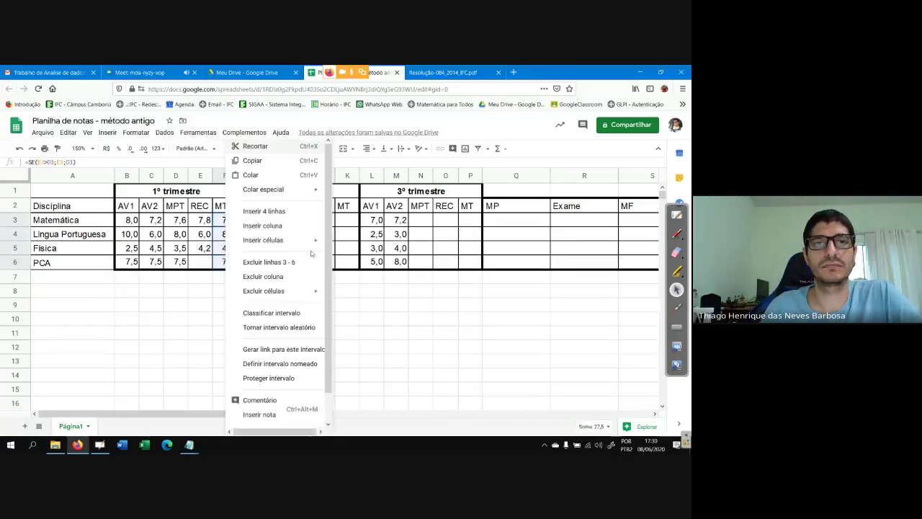
scroll(330, 359, down, 1)
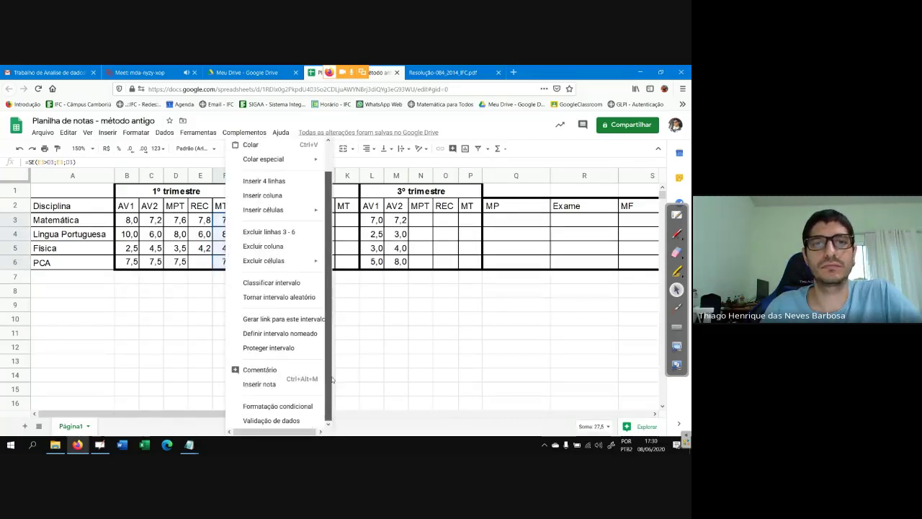
click(364, 358)
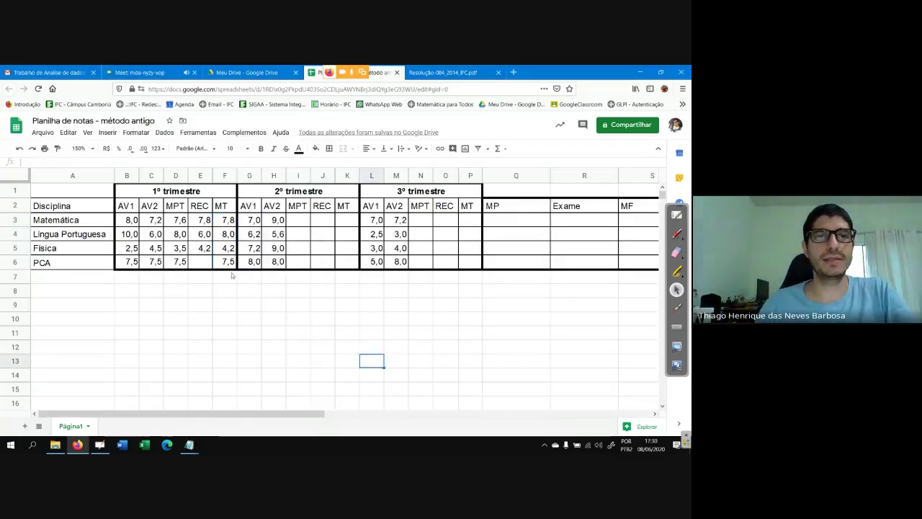
Step: Check the MT formulas in F3 through F6 and compare the PCA one with its REC cell E6
click(225, 220)
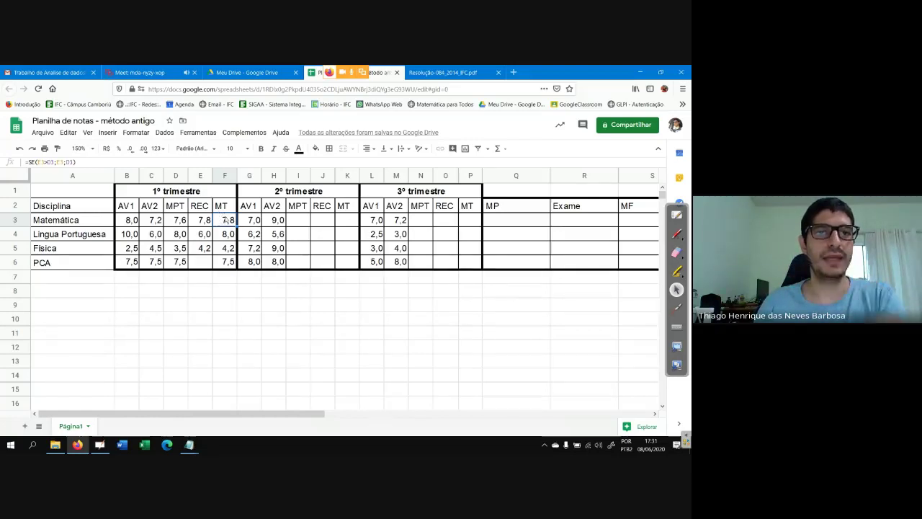
click(229, 236)
click(231, 251)
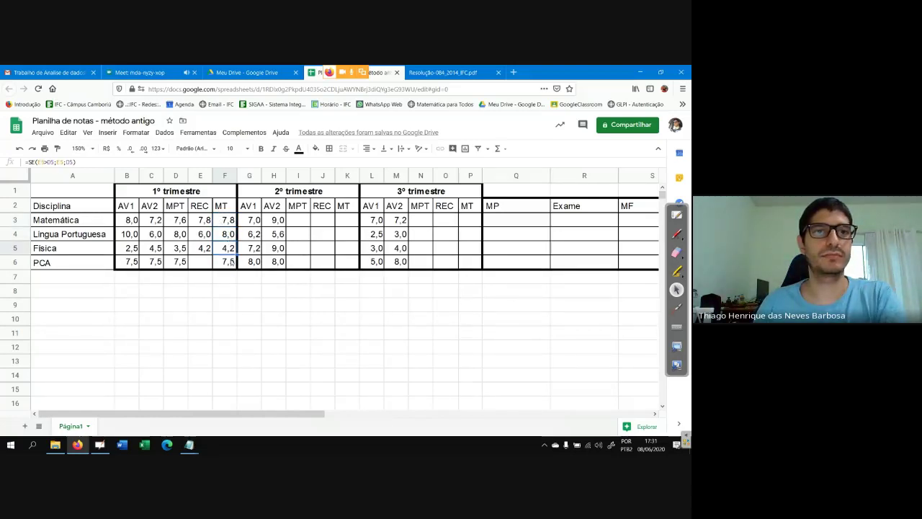
click(228, 263)
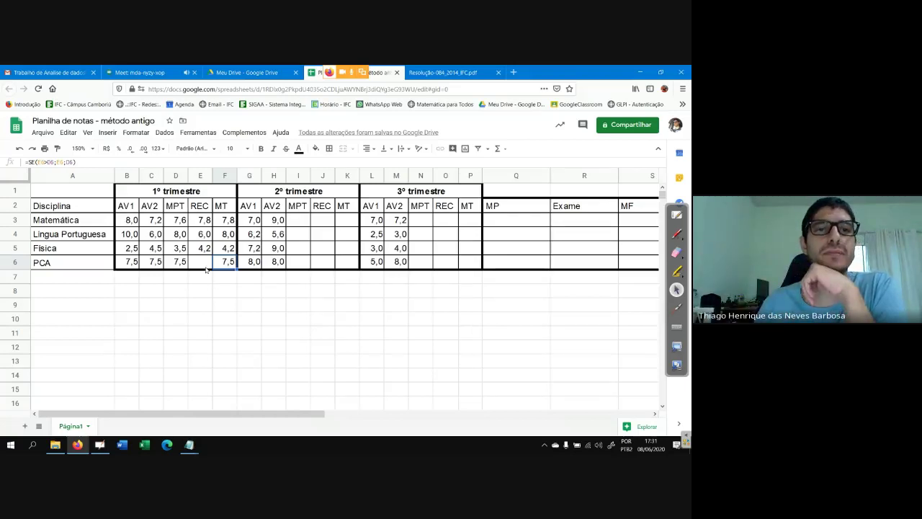
click(204, 267)
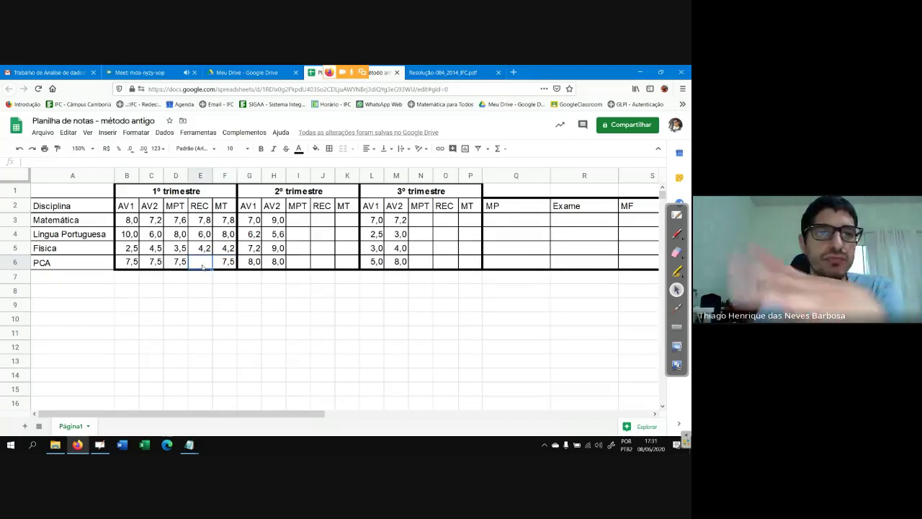
click(222, 260)
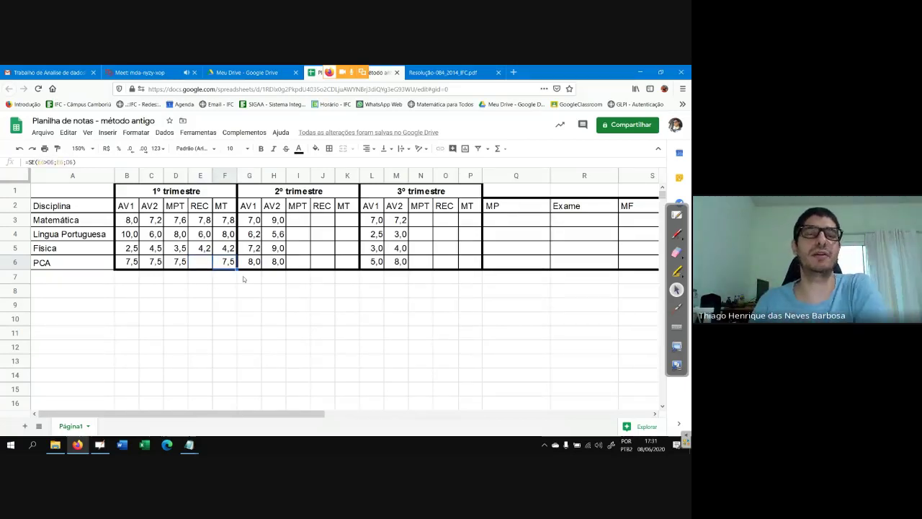
click(200, 263)
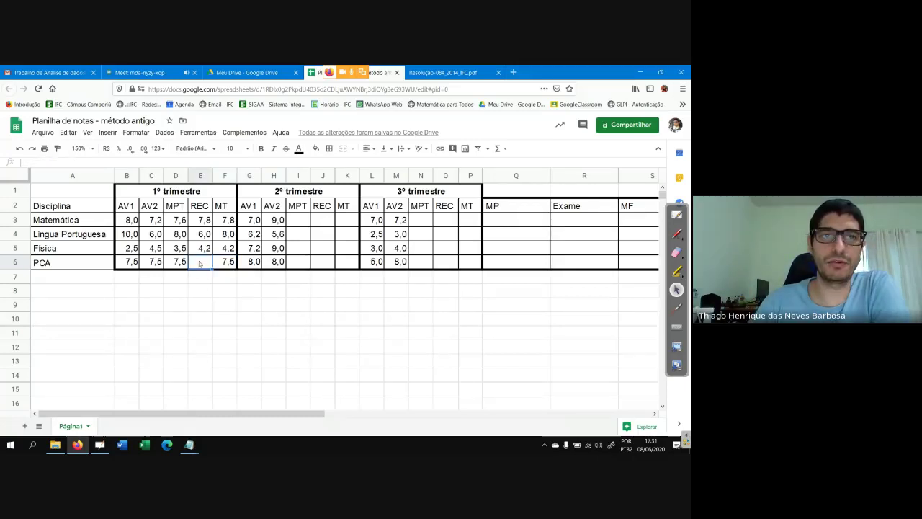
Step: Enter 0,0 as the PCA REC grade in cell E6
text(8,0)
key(Return)
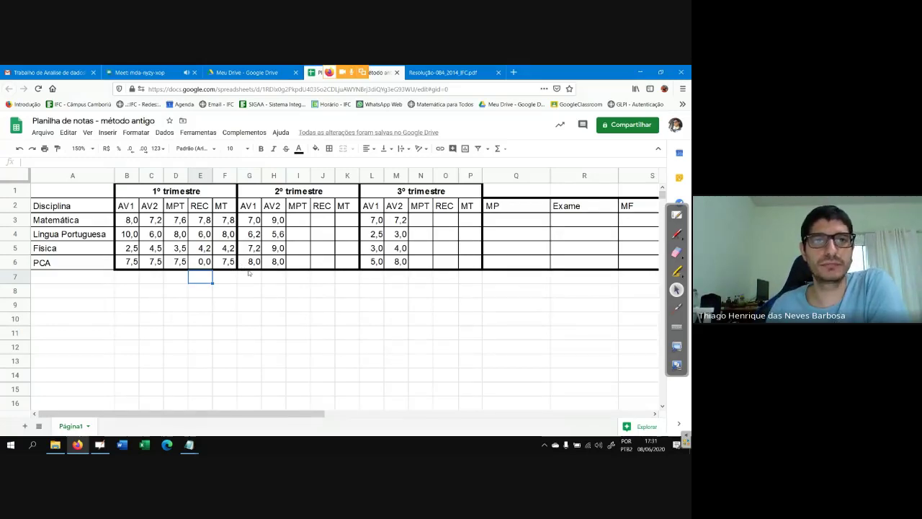
Step: Open the conditional formatting rules for the 1º trimestre MT cells F3:F6
drag(225, 220, 228, 261)
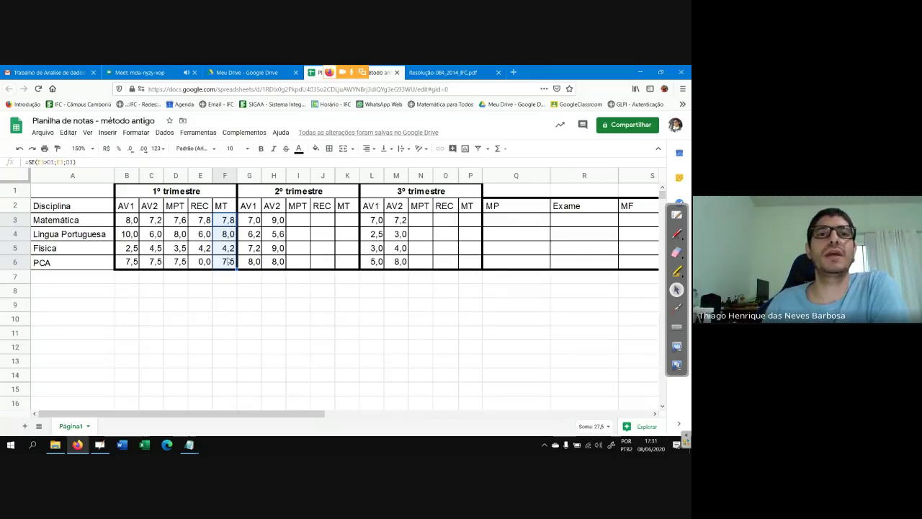
click(229, 224)
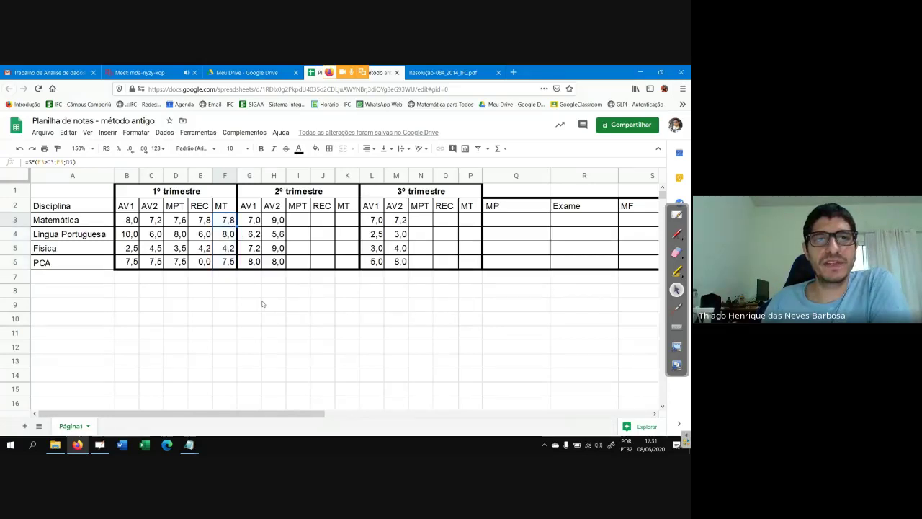
click(254, 303)
drag(228, 224, 228, 263)
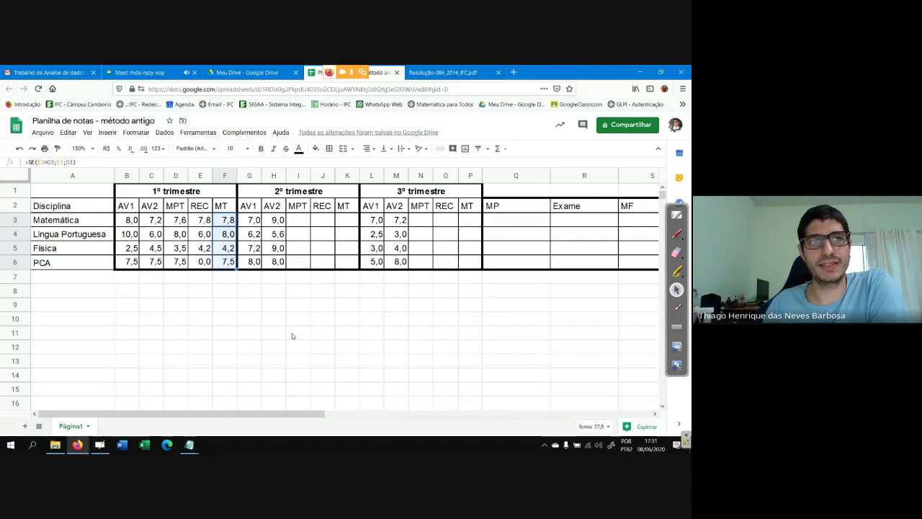
click(249, 332)
click(224, 224)
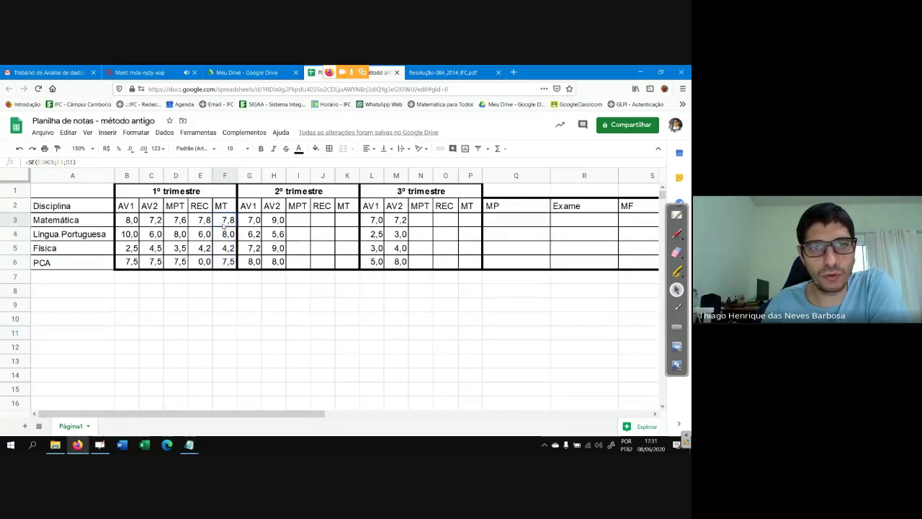
drag(224, 224, 227, 263)
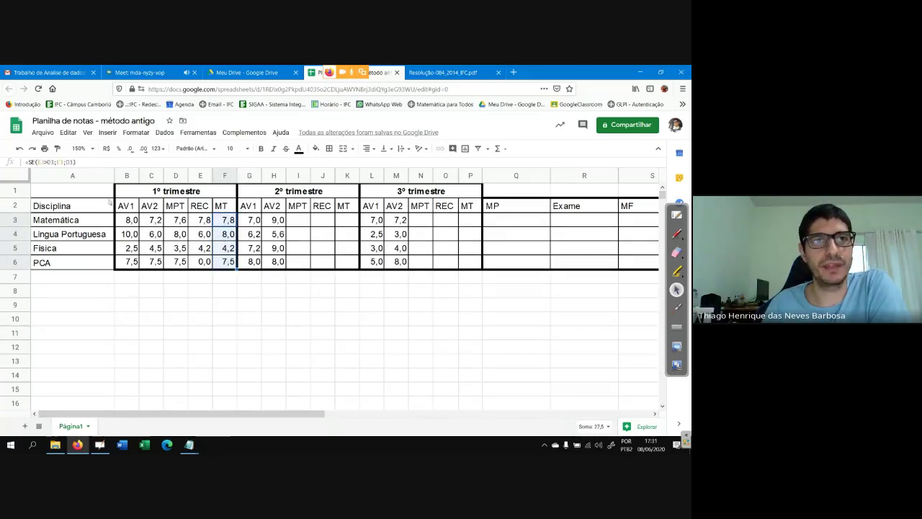
click(134, 133)
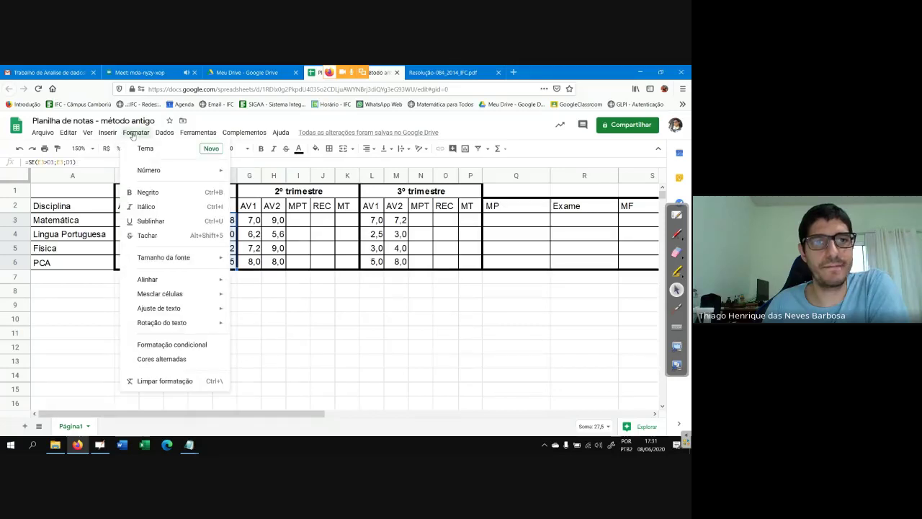
click(192, 347)
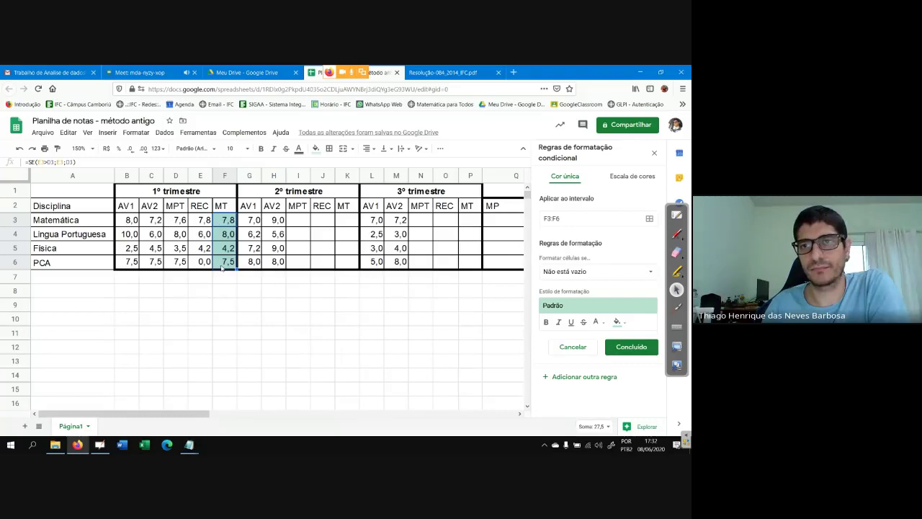
Step: Set the rule for F3:F6 to format values with Maior ou igual a 7,0 in bold
click(600, 272)
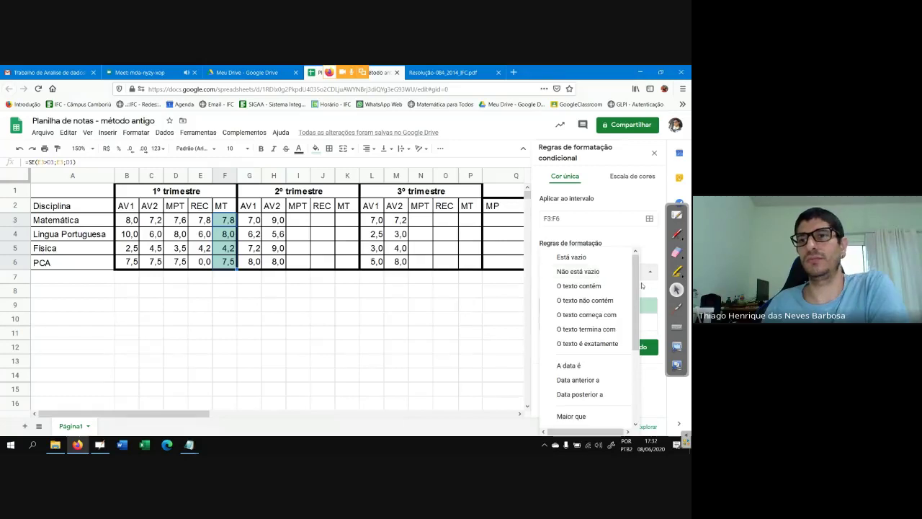
scroll(638, 302, down, 1)
drag(638, 302, 631, 364)
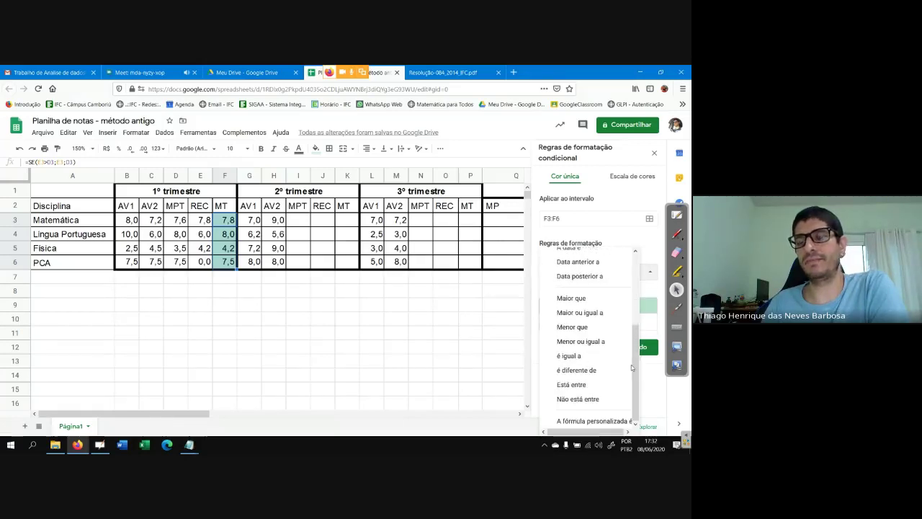
click(580, 313)
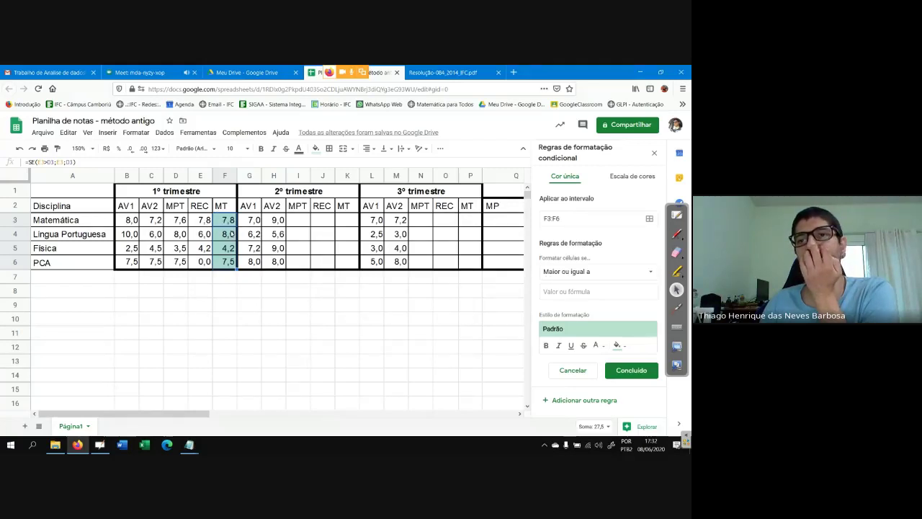
click(568, 293)
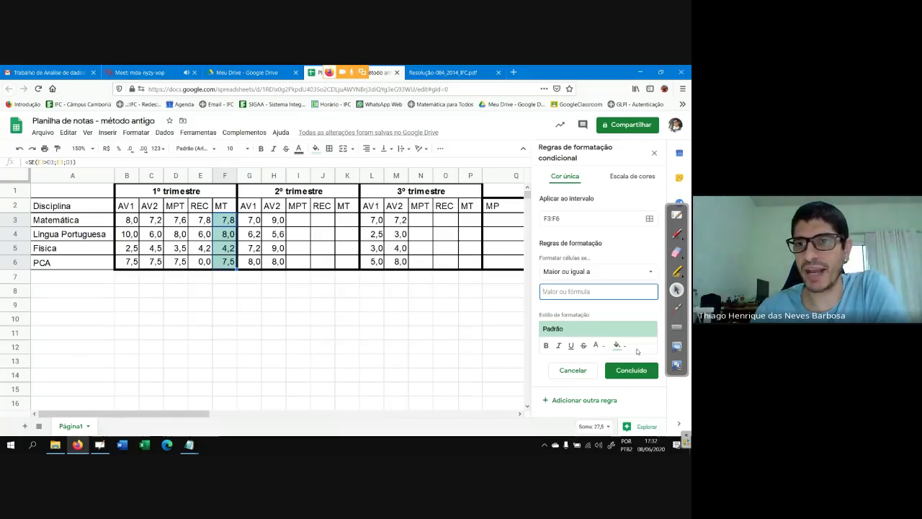
text(7,0)
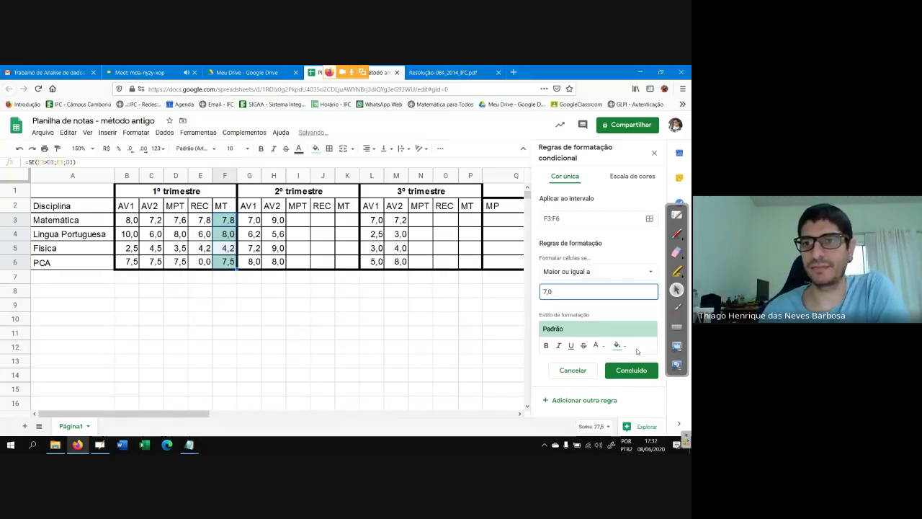
click(546, 346)
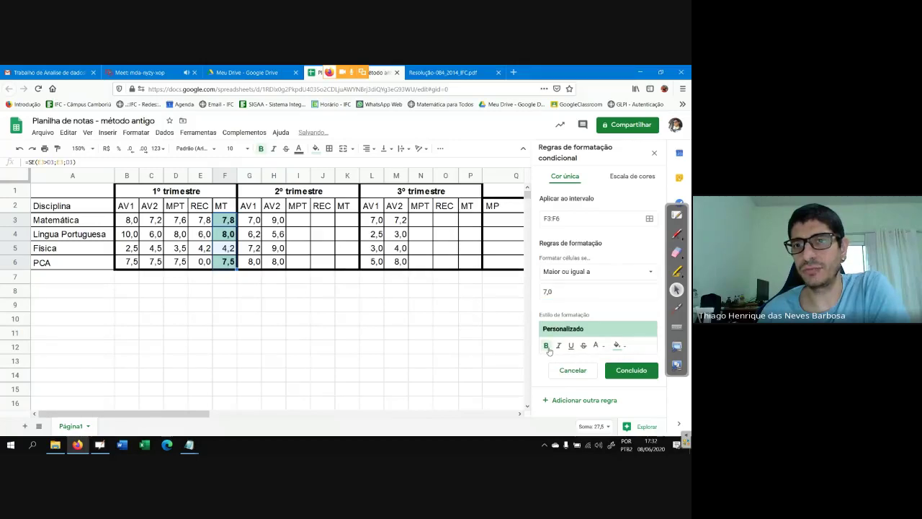
Step: Try a solid blue fill for the rule's formatting style, and undo it
click(617, 345)
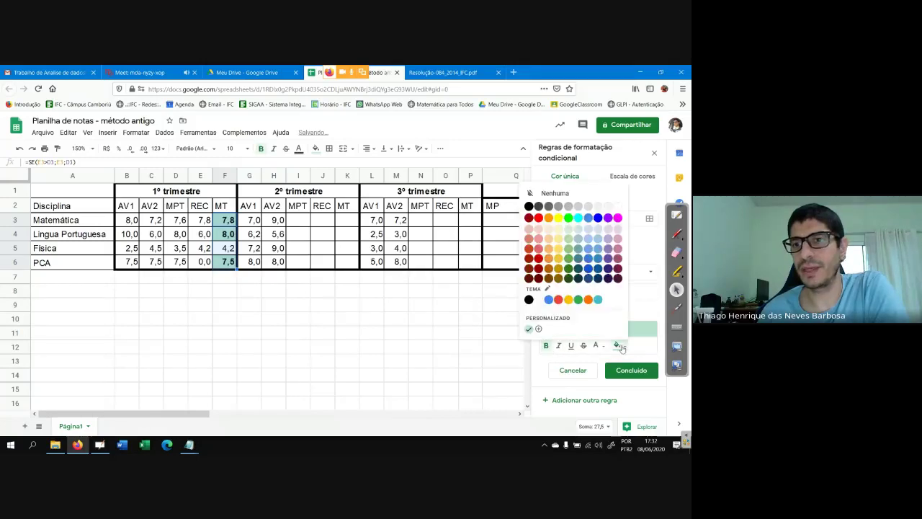
click(598, 218)
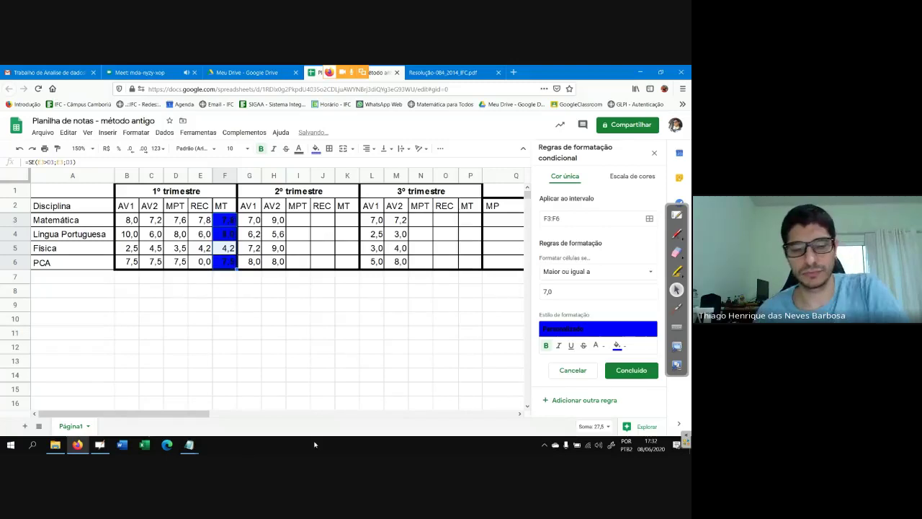
key(ctrl+z)
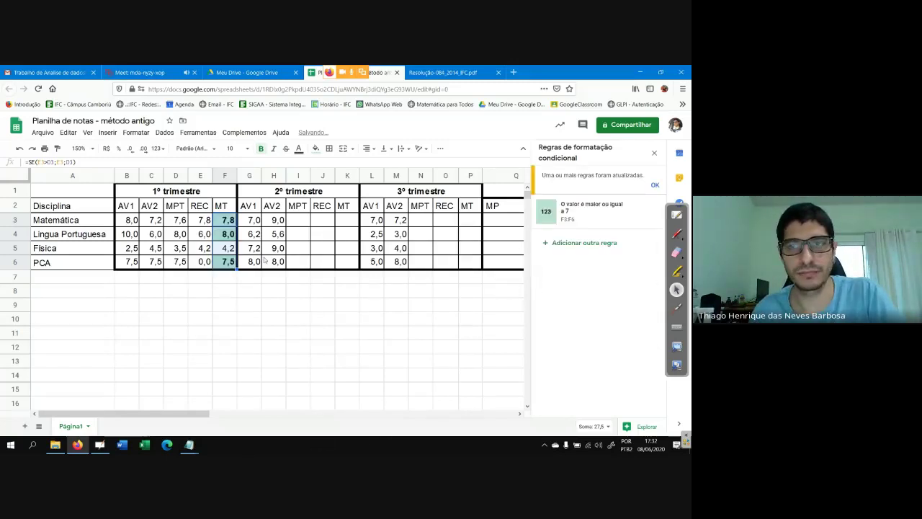
Step: Give the Maior ou igual a 7 rule blue text and save it
click(594, 223)
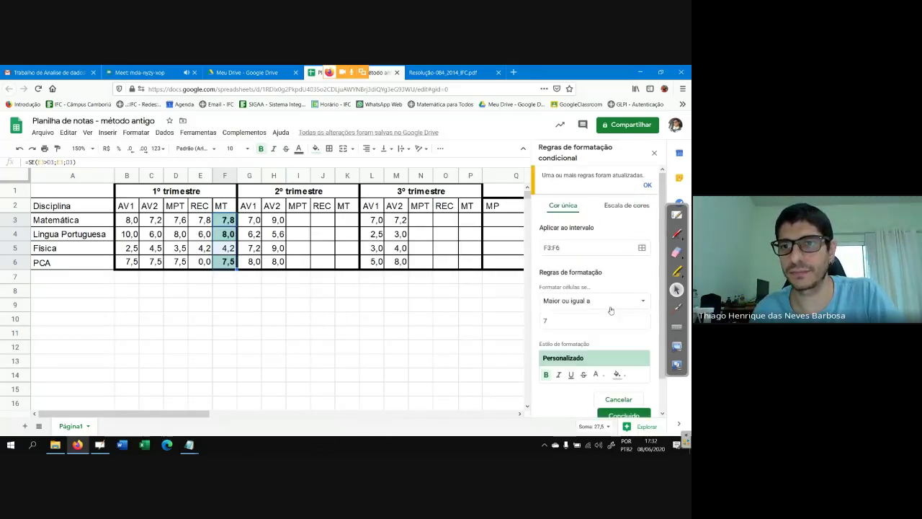
click(596, 375)
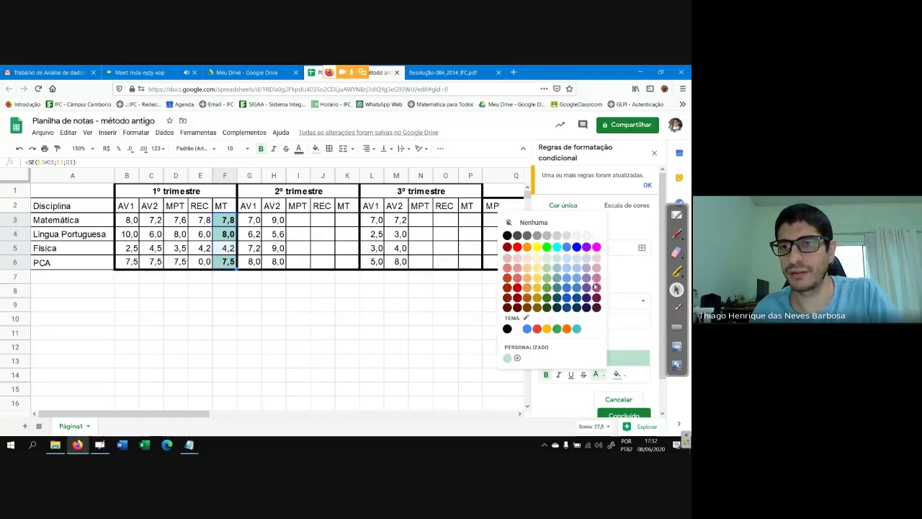
click(577, 248)
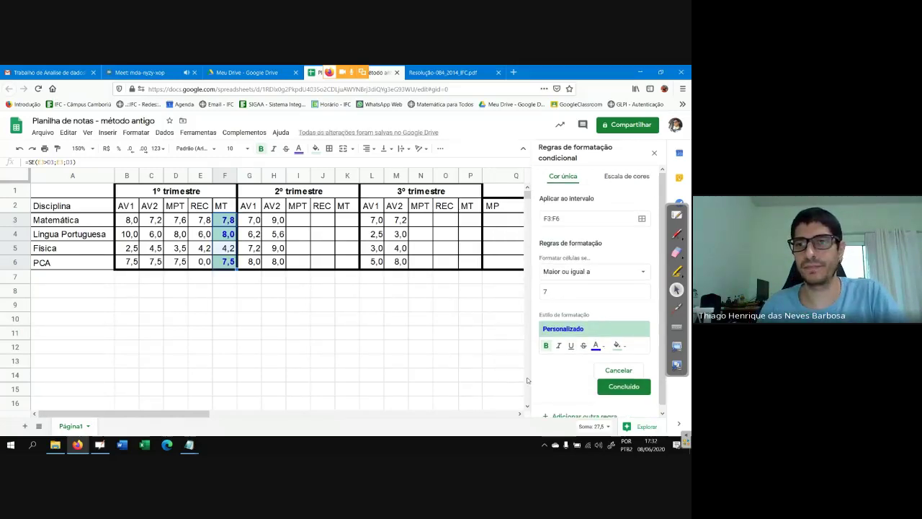
click(621, 387)
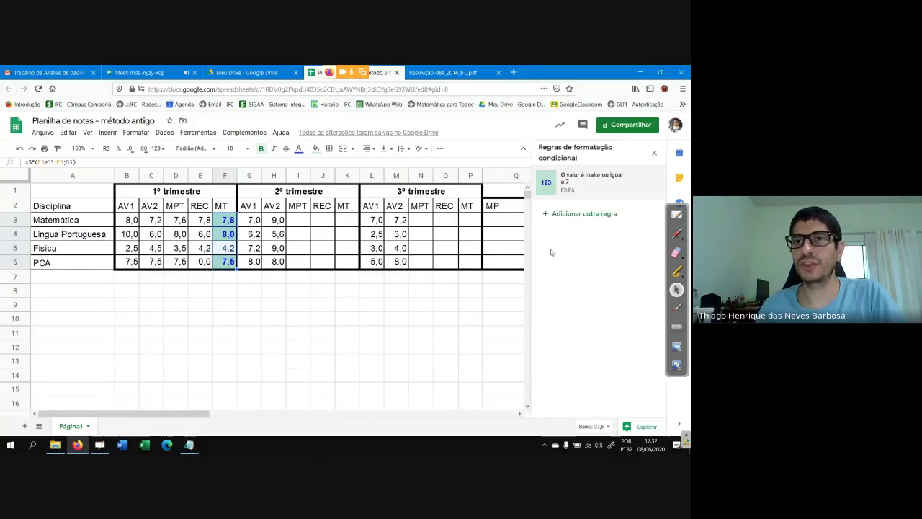
Step: Add a second conditional formatting rule for F3:F6 with the condition Menor que 7
click(574, 216)
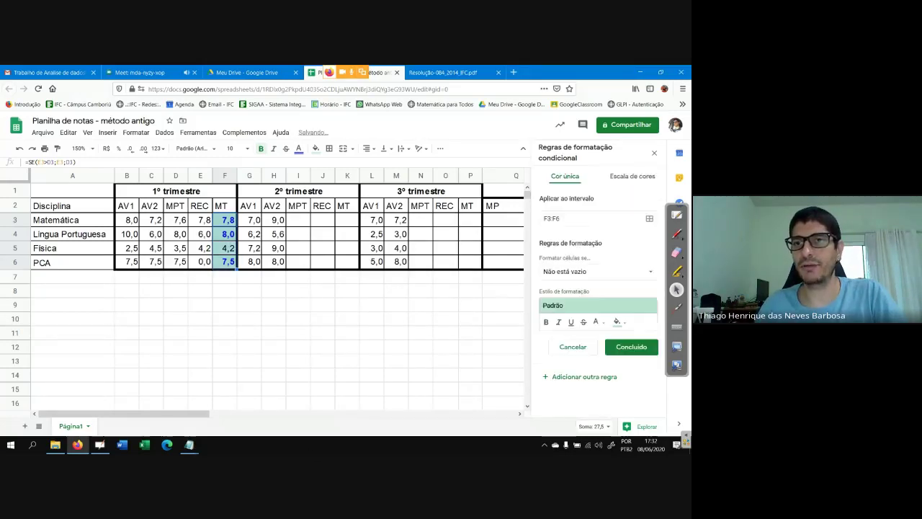
click(588, 273)
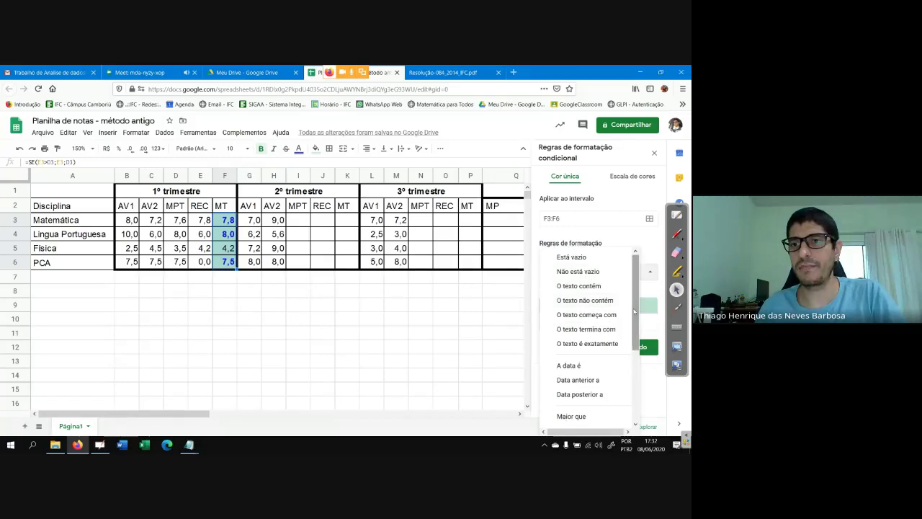
drag(637, 315, 640, 352)
click(588, 376)
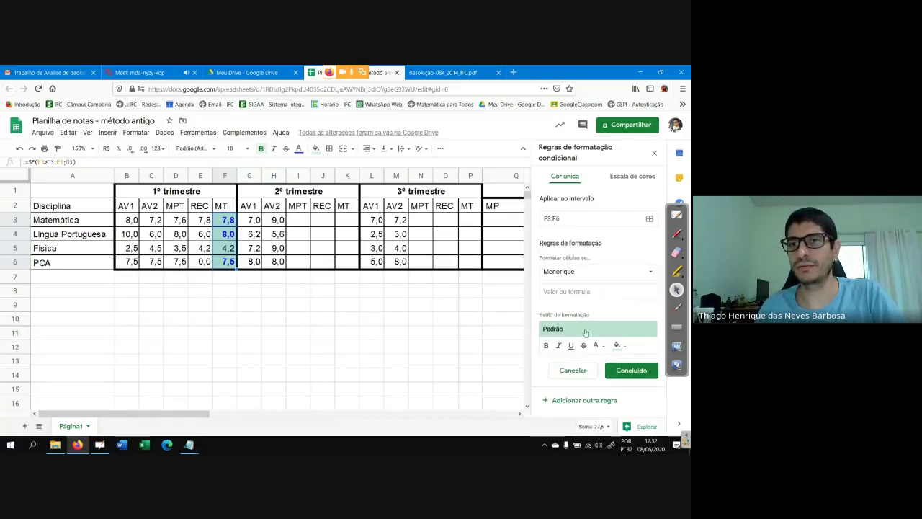
click(577, 293)
text(7)
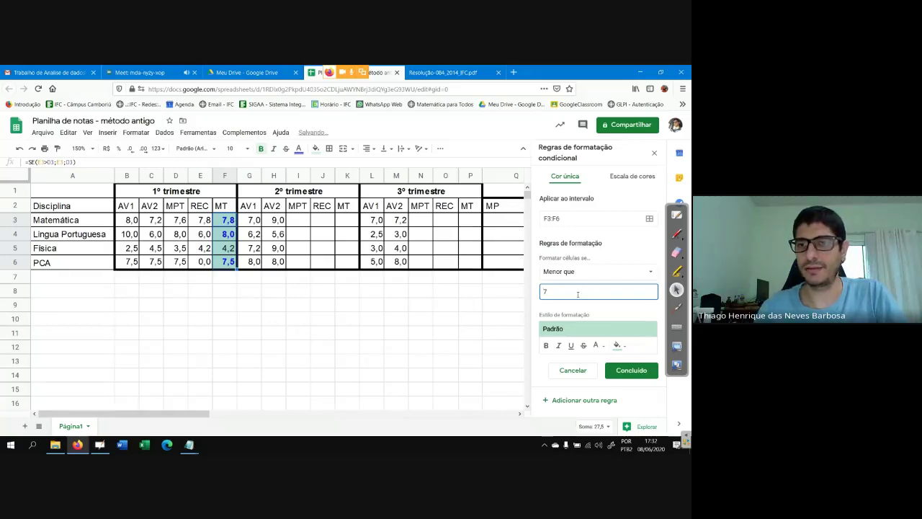
Step: Style the Menor que 7 rule with bold red text and no fill, and save it
click(545, 347)
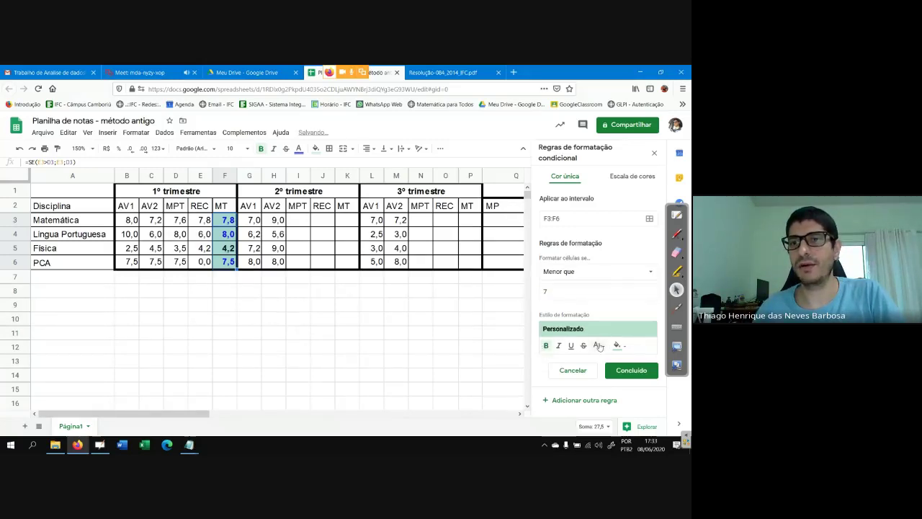
click(597, 346)
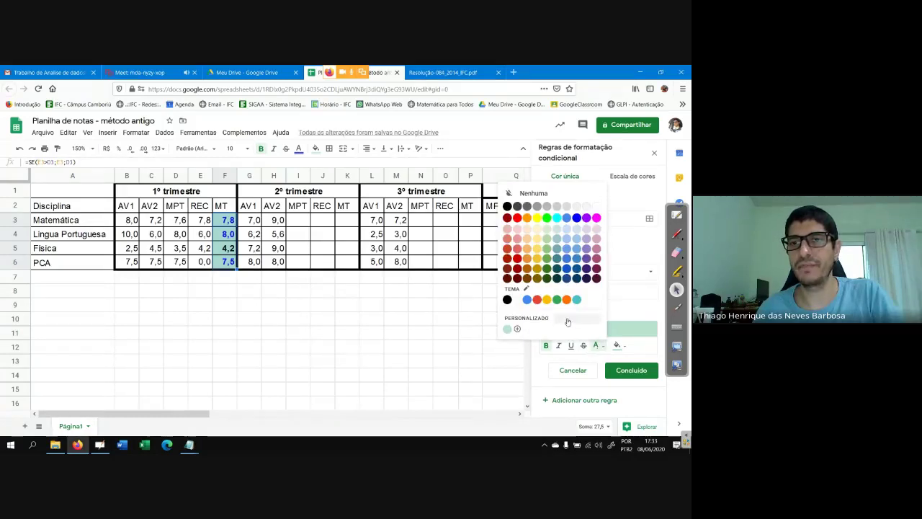
click(537, 300)
click(617, 349)
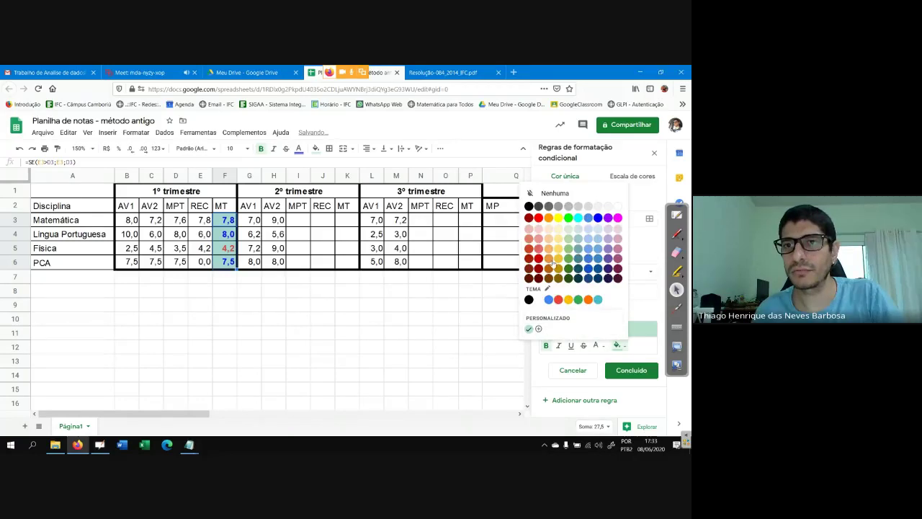
click(555, 194)
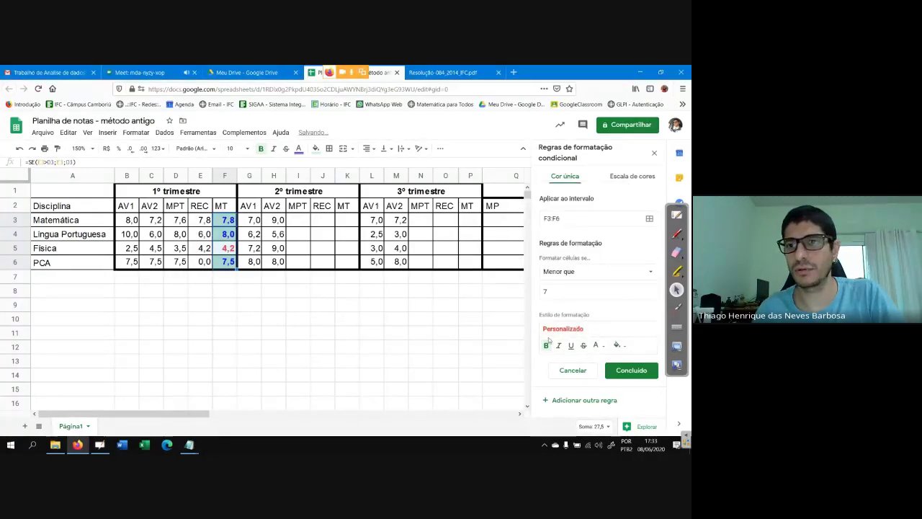
click(628, 370)
Step: Change the fill of the Maior ou igual a 7 rule to white and save it
click(580, 186)
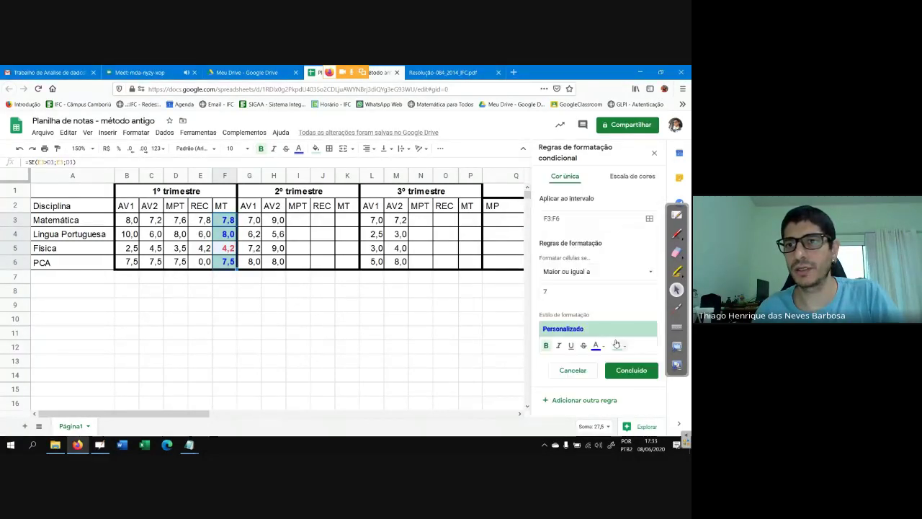
click(624, 346)
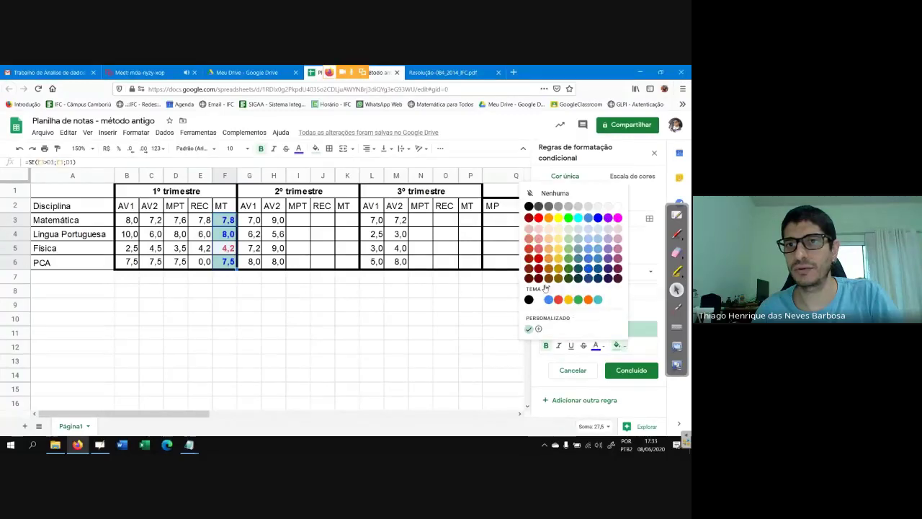
click(539, 302)
click(631, 371)
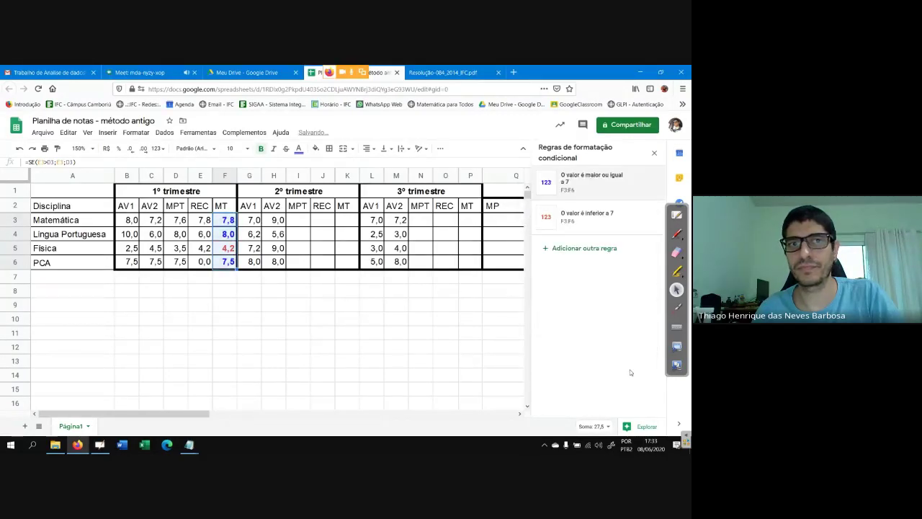
Step: Check the Física MPT and REC grades in cells D5 and E5 against its MT
click(380, 363)
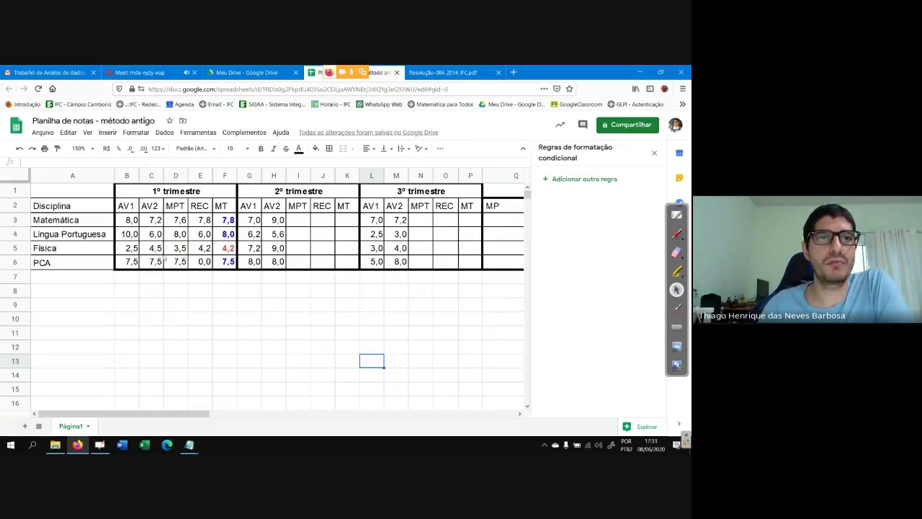
click(176, 247)
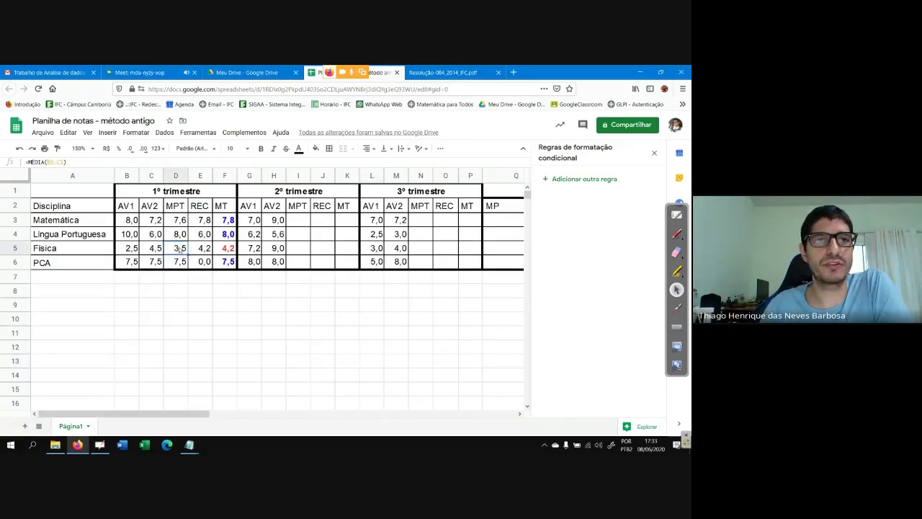
click(198, 252)
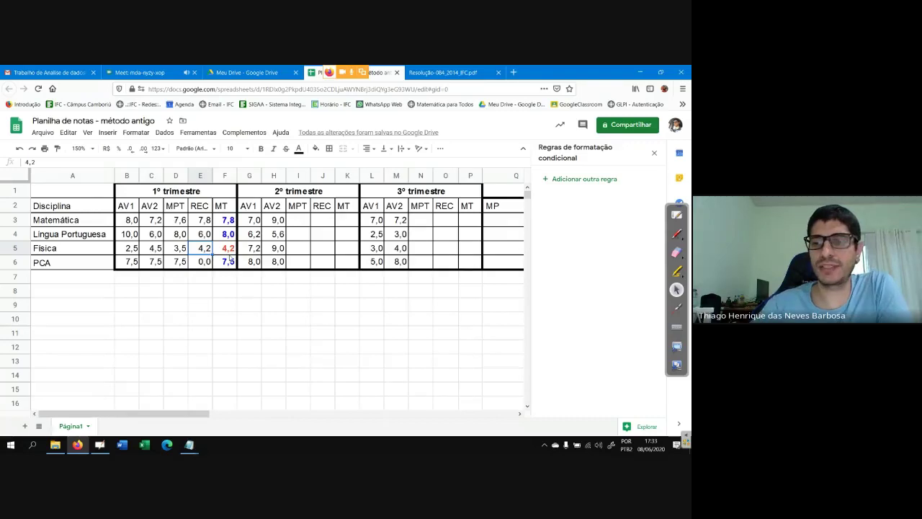
Step: Set the Física REC grade in E5 to 7 to test the MT colour rules
text(7)
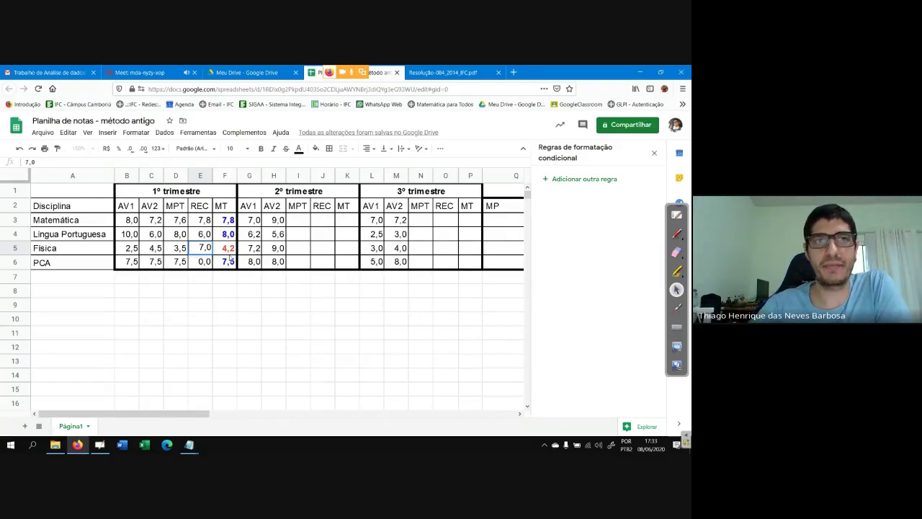
key(Return)
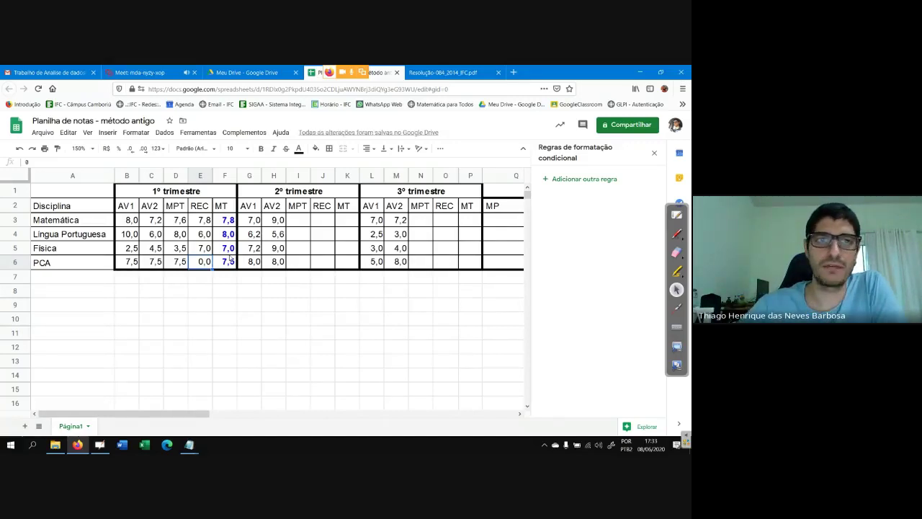
key(Up)
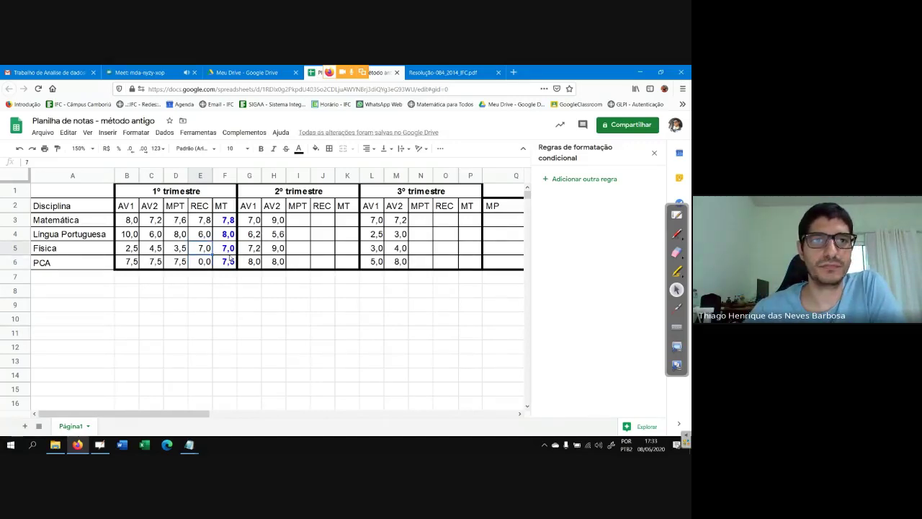
key(Down)
key(Up)
key(Up)
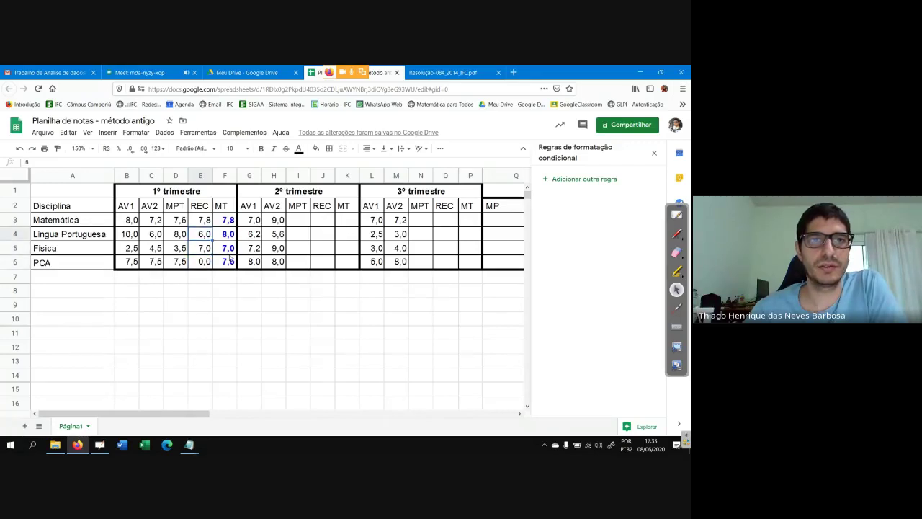
Step: Set the Física REC grade in cell E5 to 4,0
key(Down)
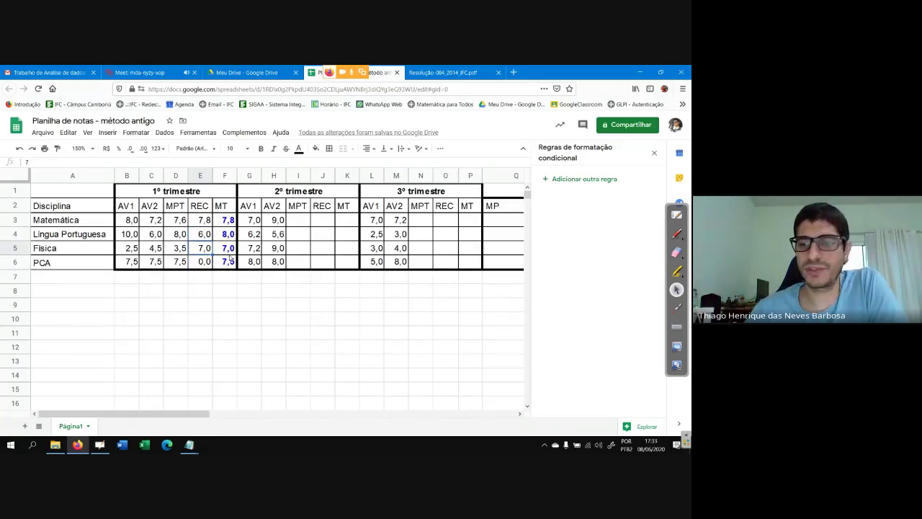
text(4,0)
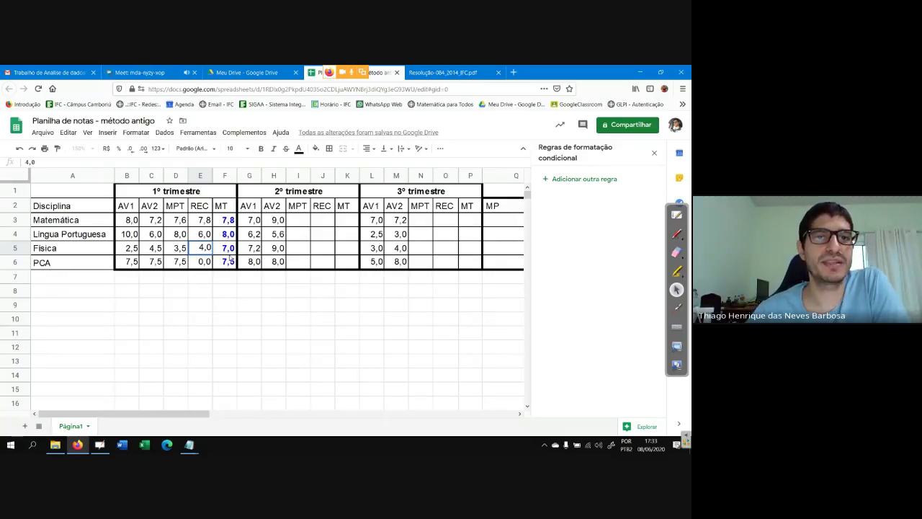
key(Return)
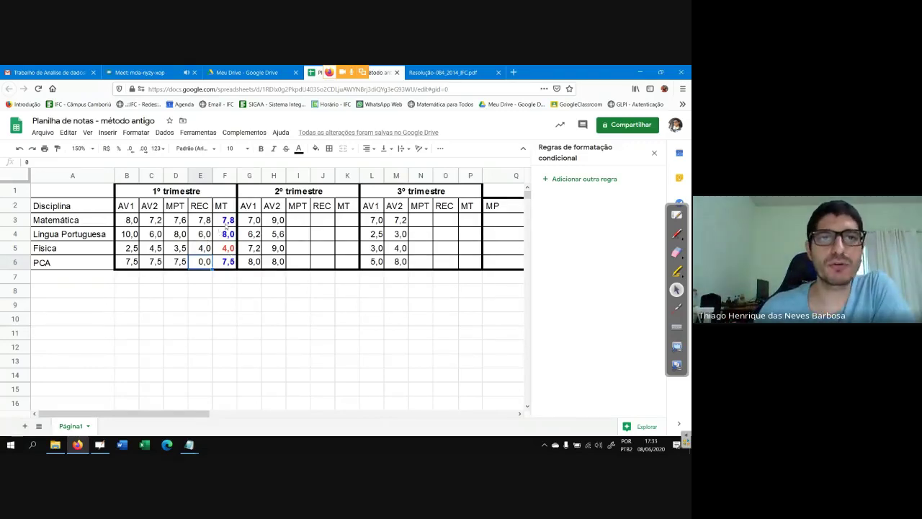
Step: Review the conditional formatting rules applied to F3:F6, and close the rule list
drag(226, 221, 227, 265)
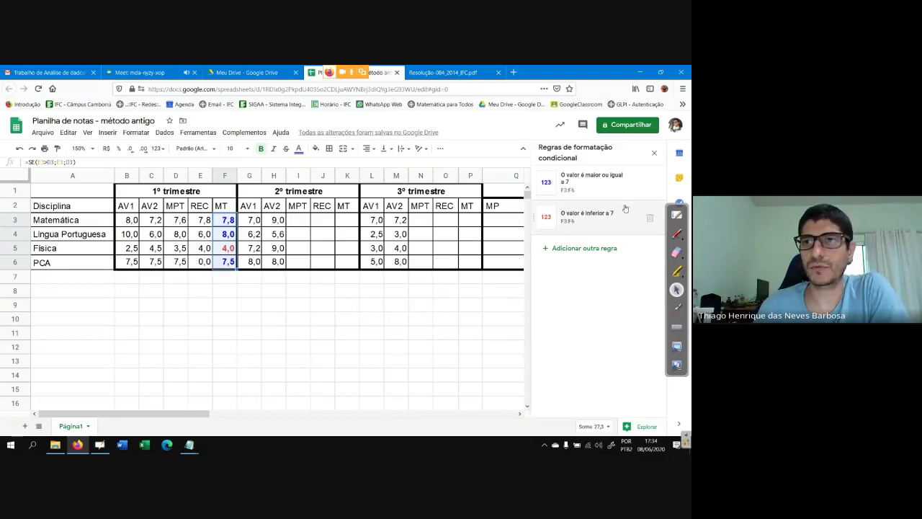
click(654, 153)
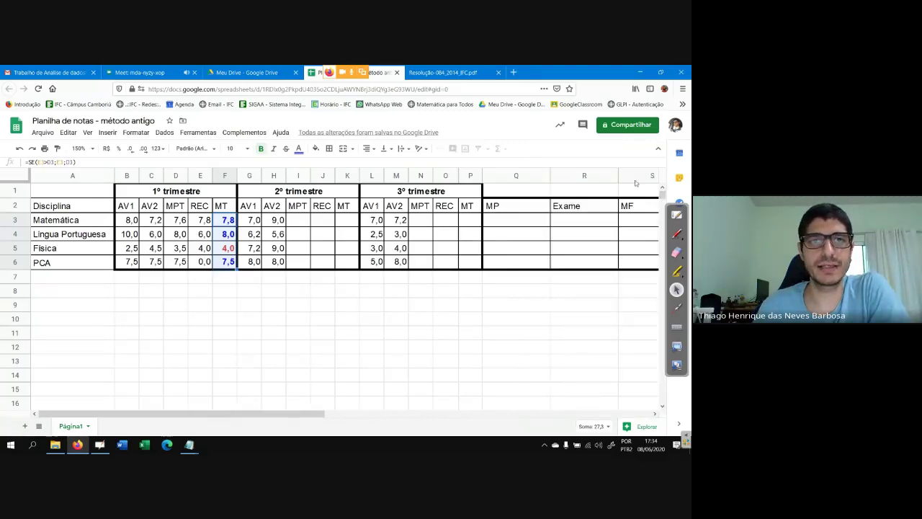
Step: Calculate the 2º trimestre MPT in I3 with =MÉDIA(G3:H3) and fill the formula down to I6
click(298, 219)
text(=m)
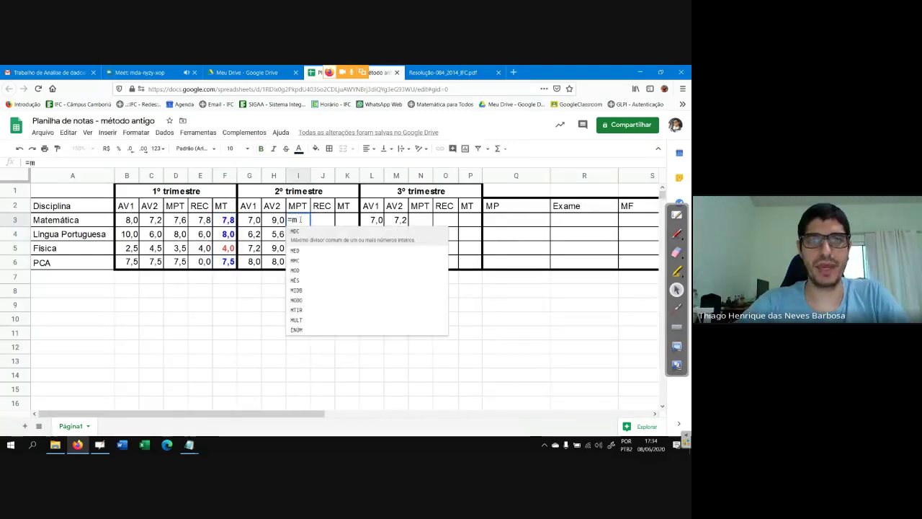
text(édia)
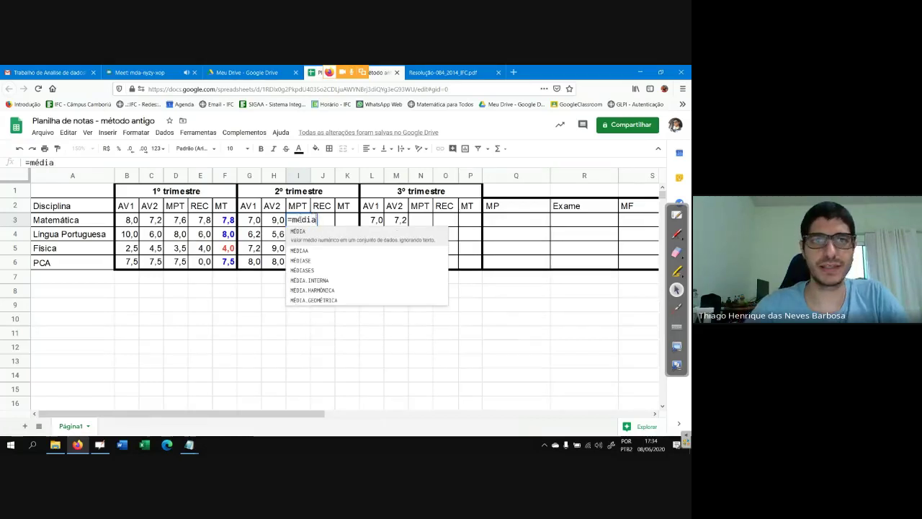
click(306, 234)
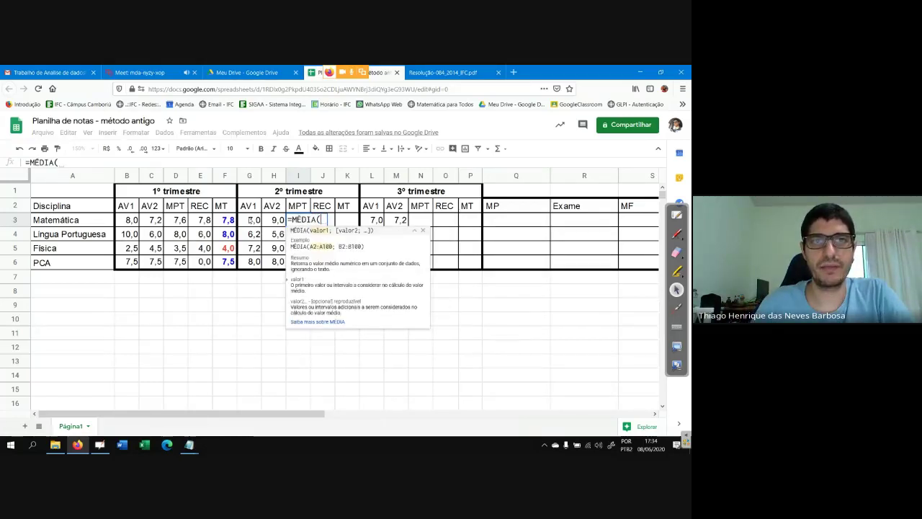
drag(252, 219, 284, 216)
key(Return)
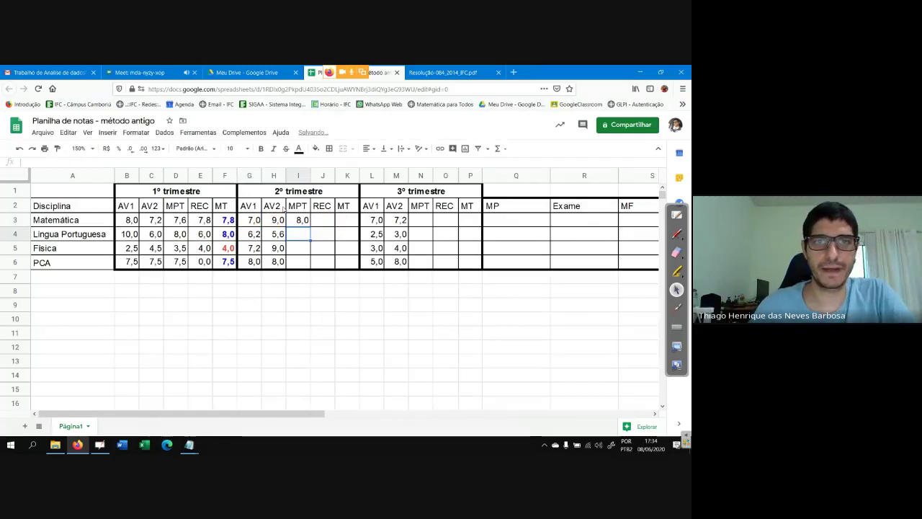
click(306, 223)
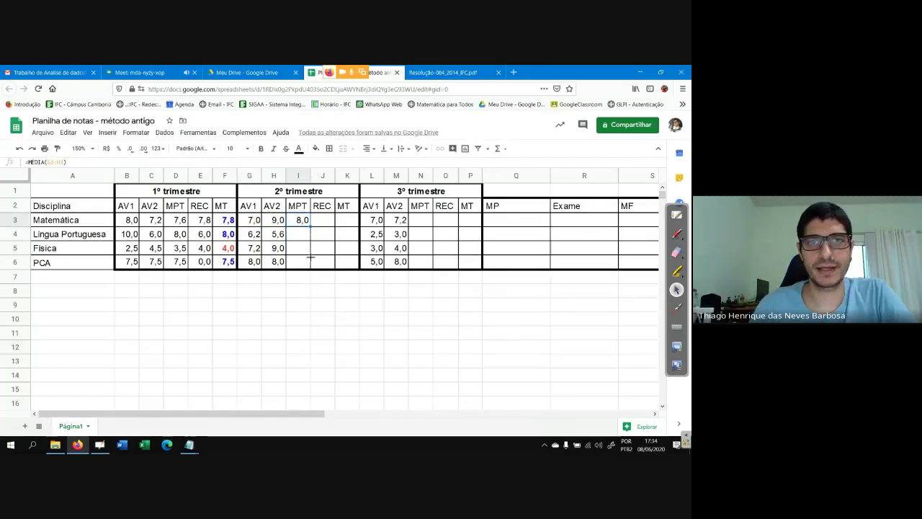
drag(310, 226, 307, 265)
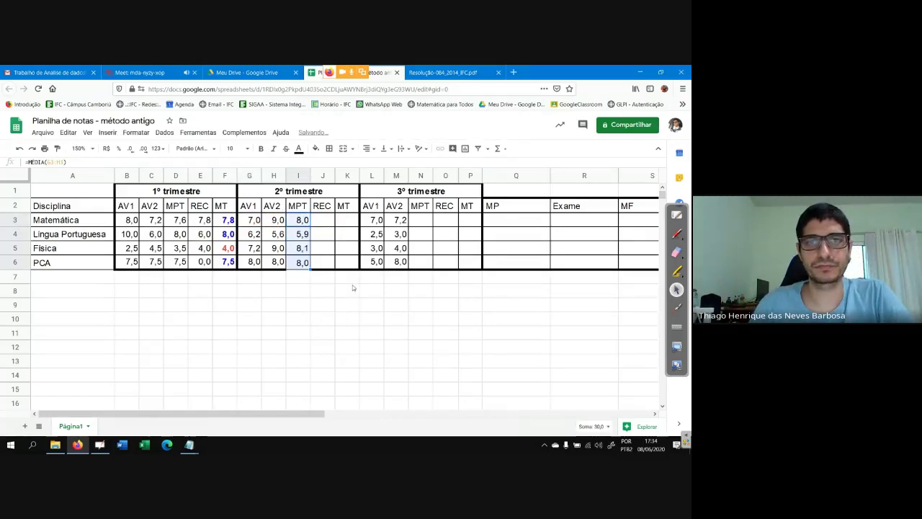
Step: Enter the 2º trimestre REC grades 3,0, 6,0, 2,0 and 3,0 in cells J3 to J6
click(328, 223)
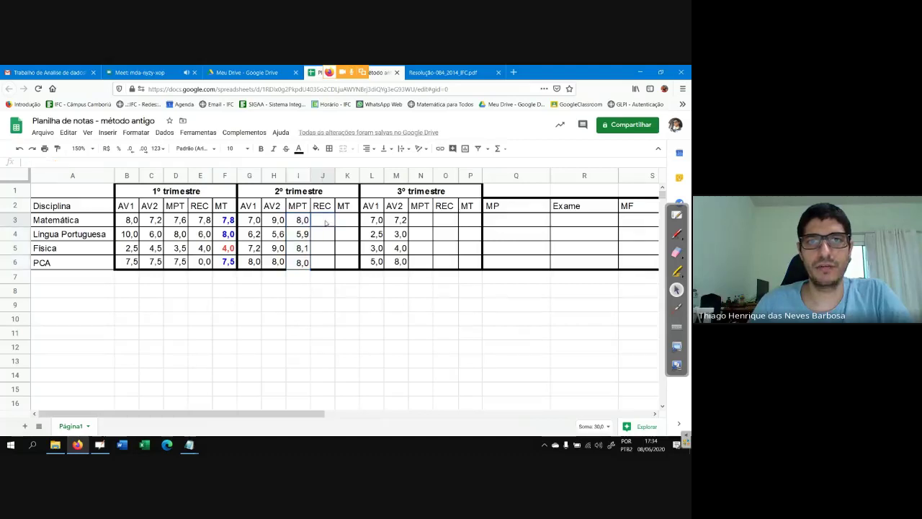
text(3,0)
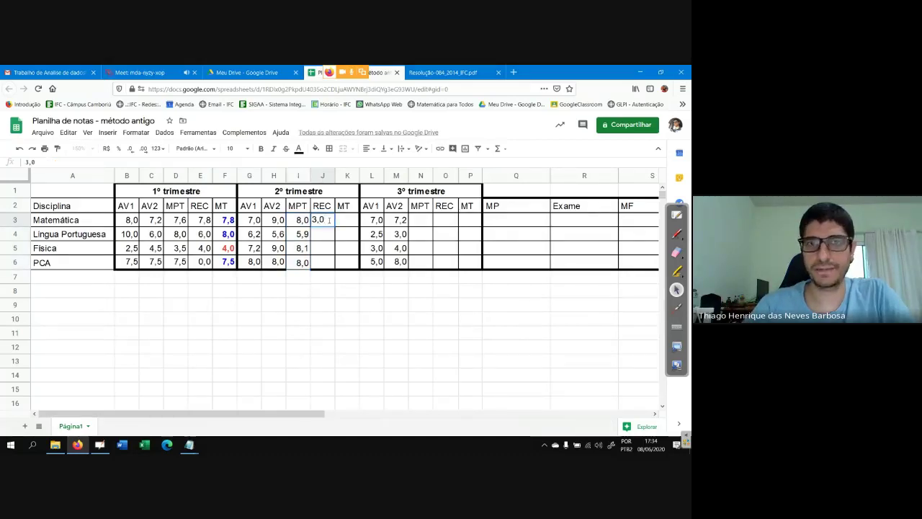
key(Return)
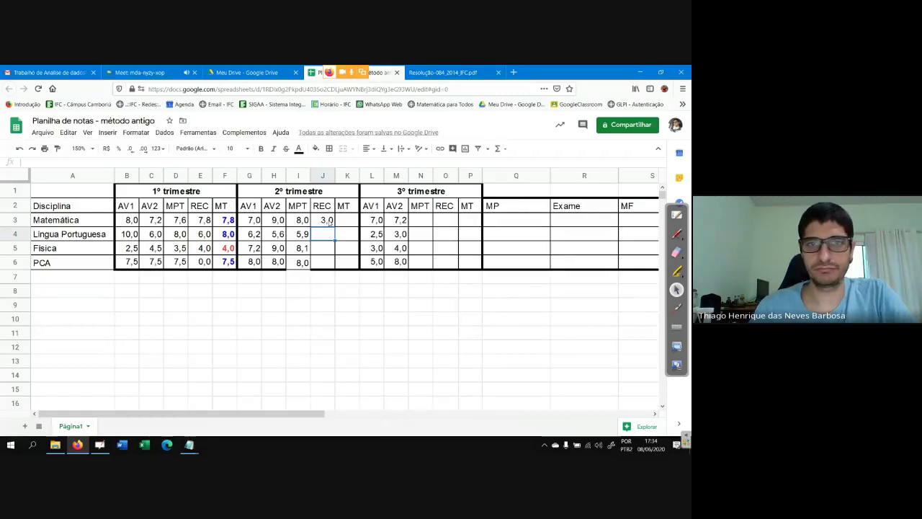
text(6,)
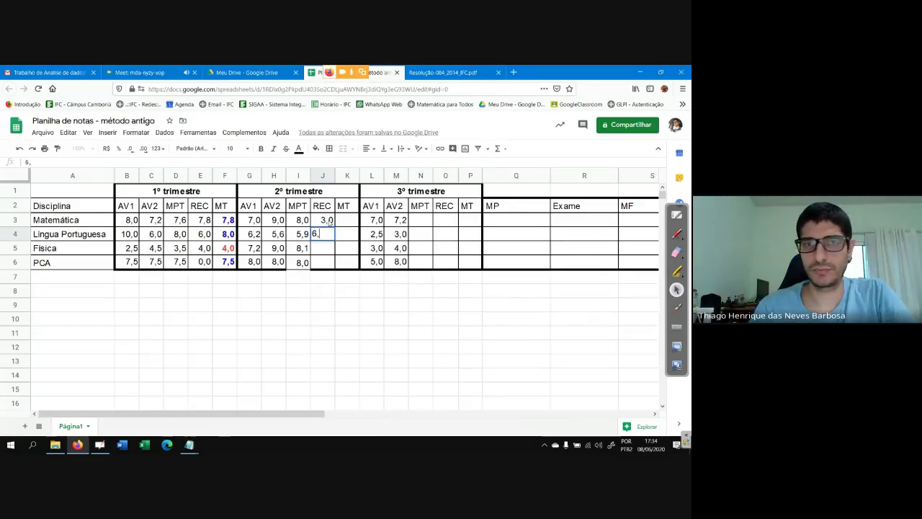
text(0)
key(Return)
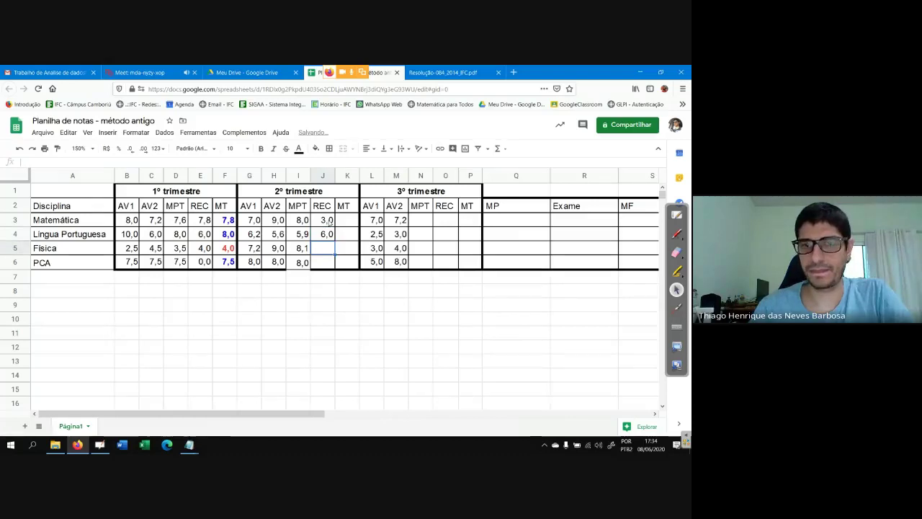
text(2,0)
key(Return)
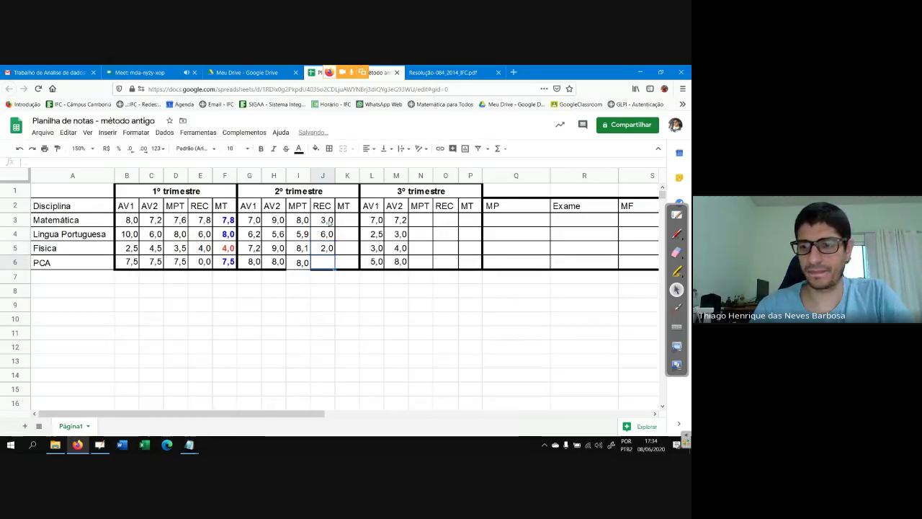
text(3,0)
key(Return)
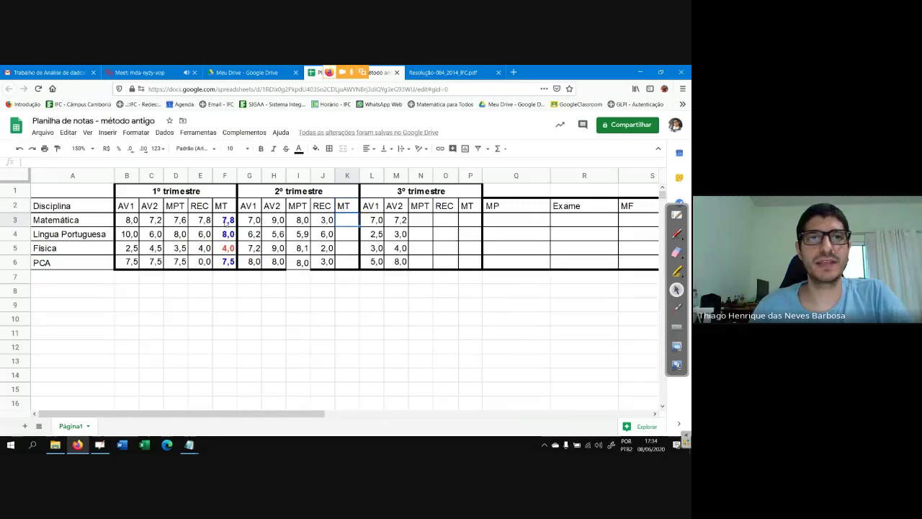
Step: Copy the SE formula text from the 1º trimestre MT cell F3 into the 2º trimestre MT cell K3
click(224, 219)
drag(77, 161, 28, 163)
key(ctrl+c)
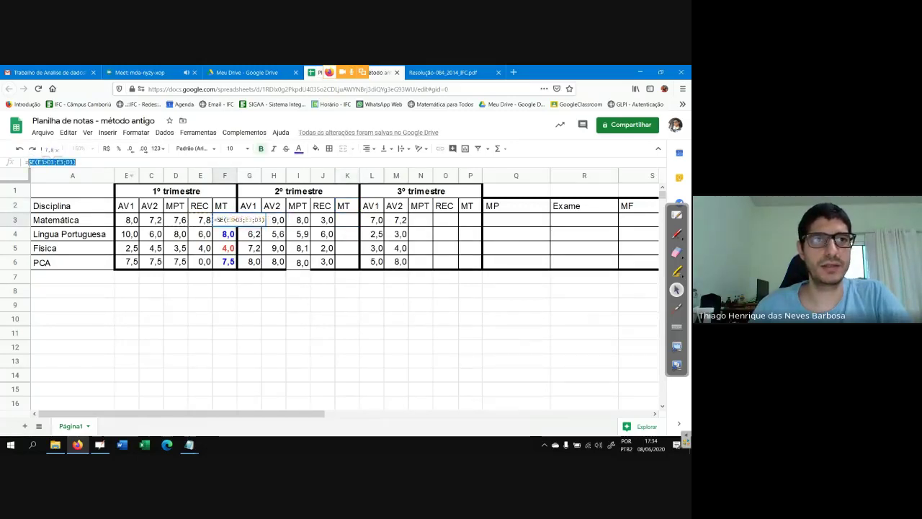
click(347, 219)
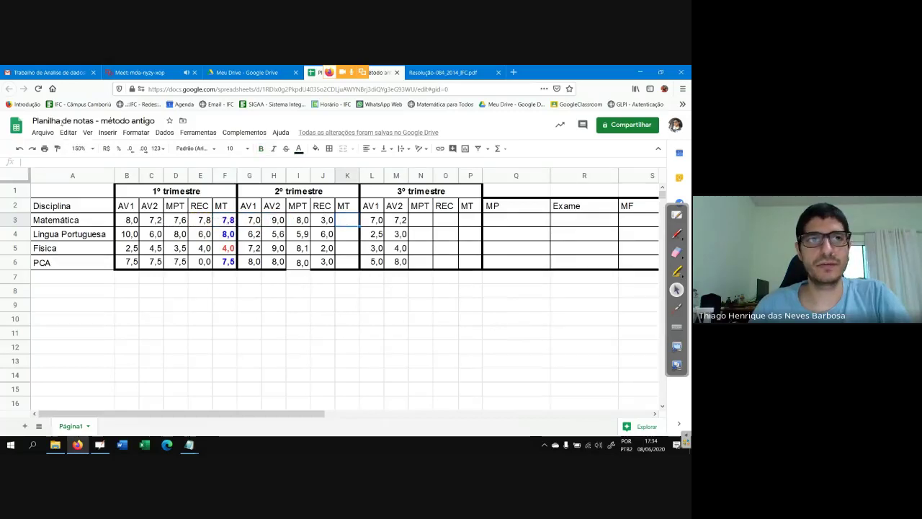
text(=)
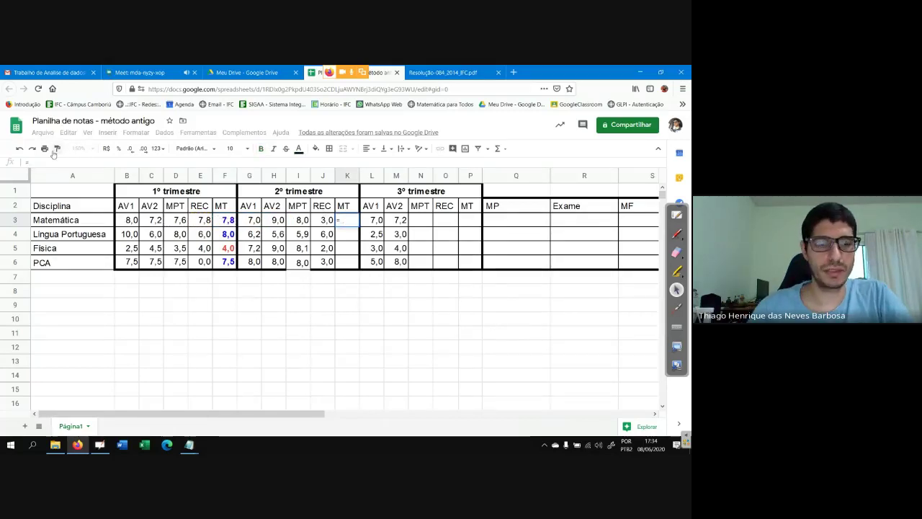
key(ctrl+v)
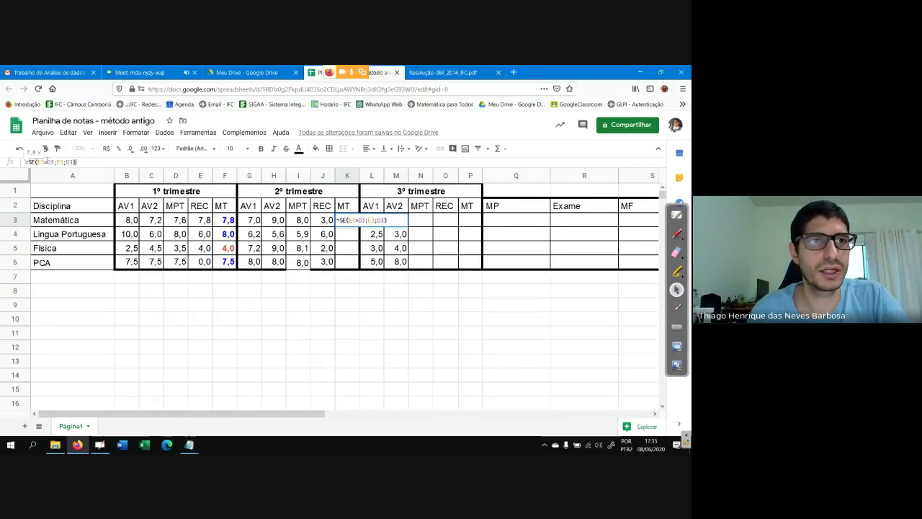
Step: Change the references in K3 so the formula reads =SE(J3>I3;J3;I3), and fill it down to K6
click(43, 162)
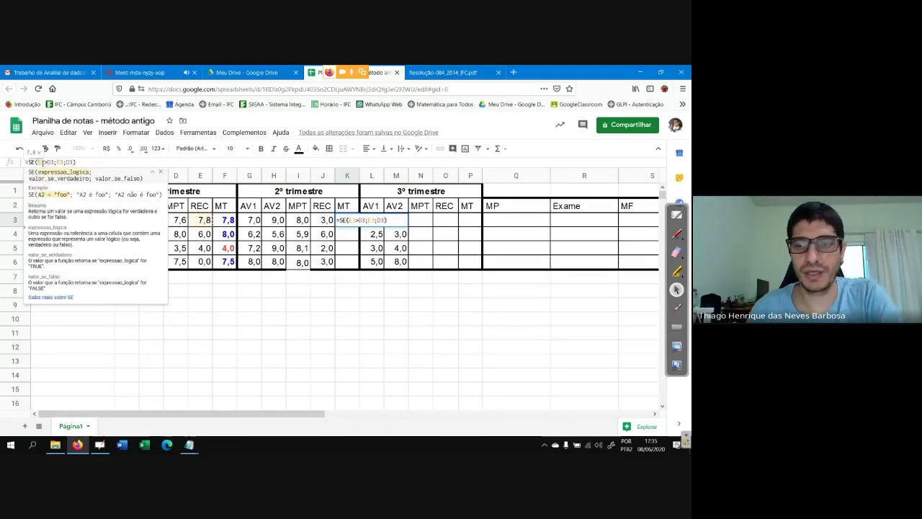
key(BackSpace)
text(J)
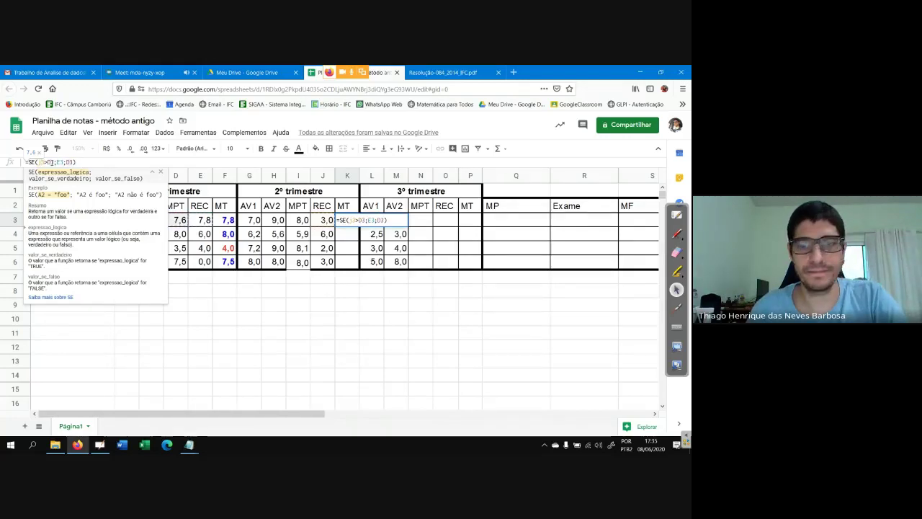
key(BackSpace)
text(I)
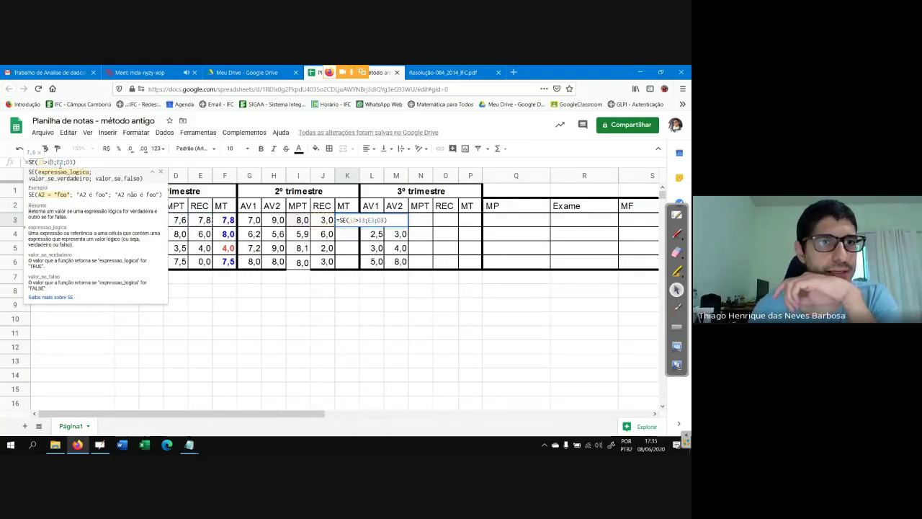
click(60, 162)
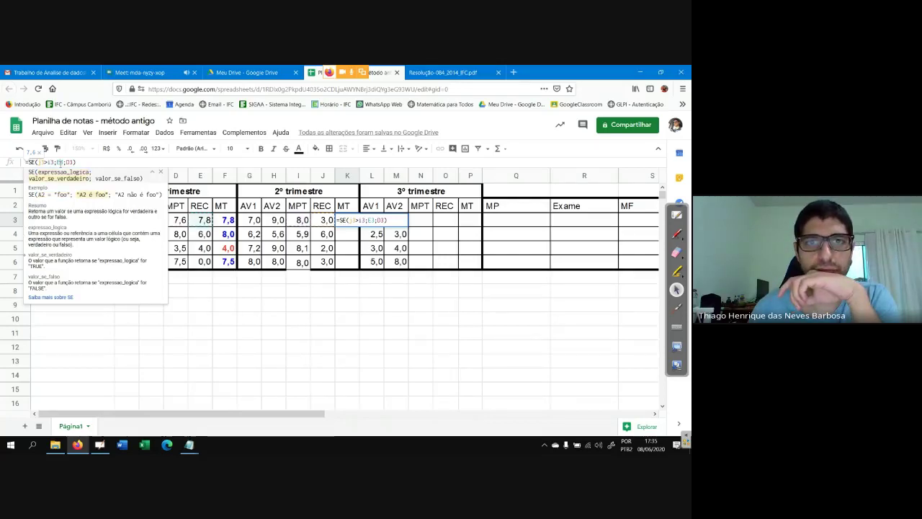
key(BackSpace)
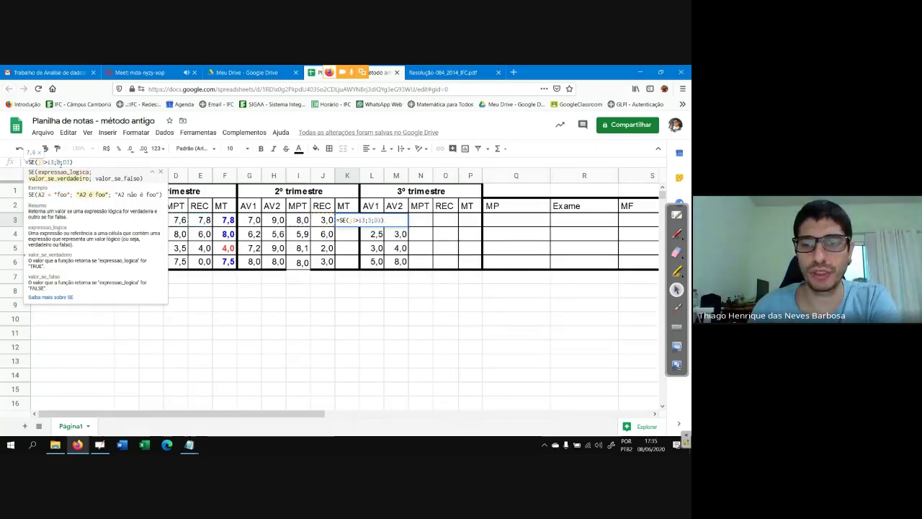
text(j)
click(69, 162)
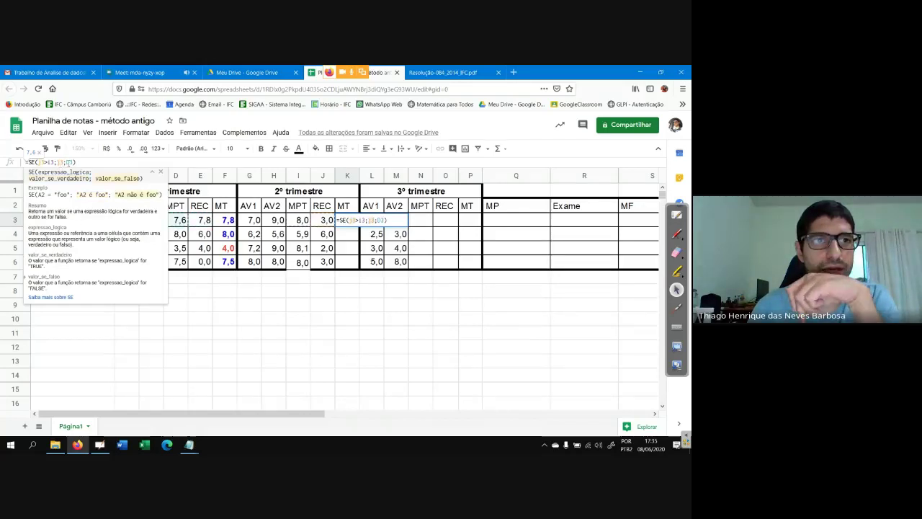
key(BackSpace)
text(i)
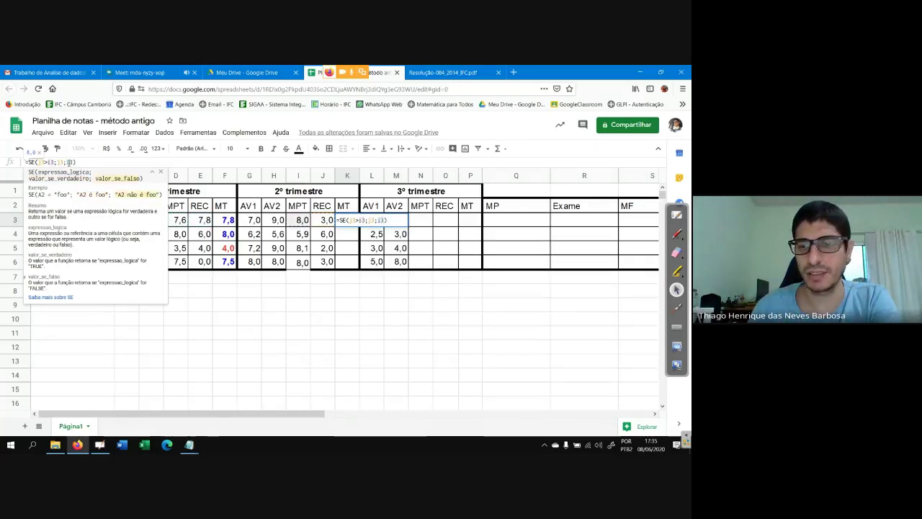
key(Return)
click(352, 222)
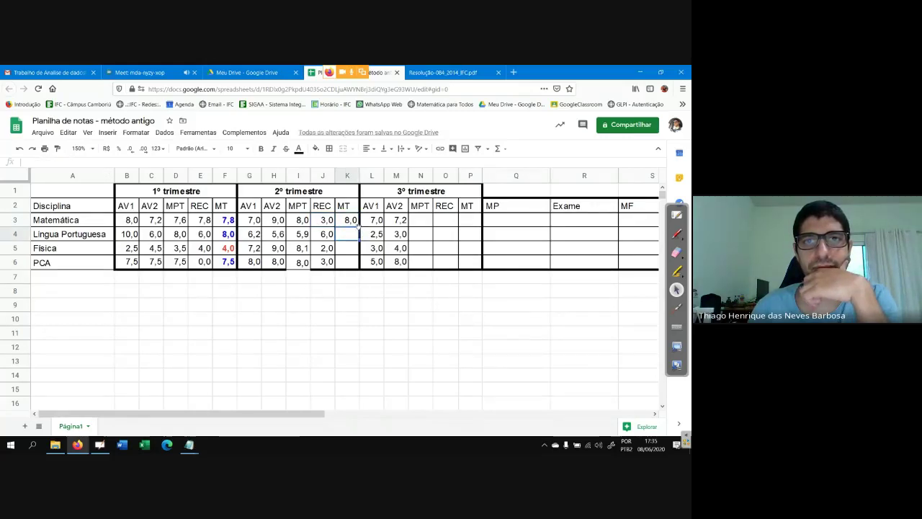
drag(358, 224, 355, 266)
Step: Copy the formatting of the 1º trimestre MT cells F3:F6 onto the 2º trimestre MT cells K3:K6
drag(235, 219, 232, 262)
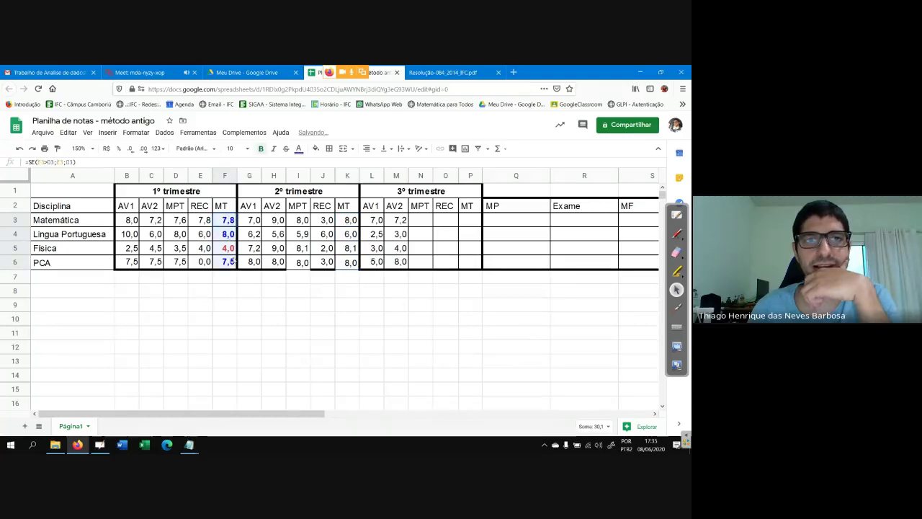
click(59, 149)
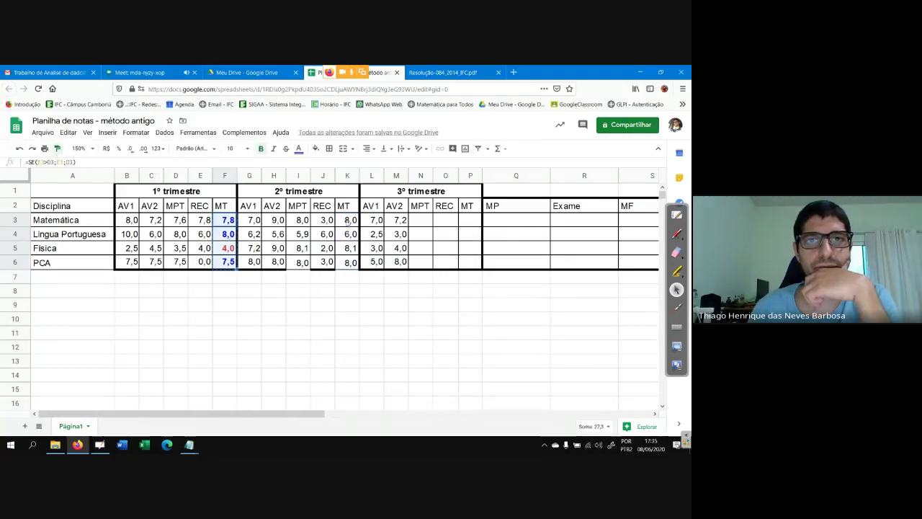
drag(351, 224, 353, 264)
click(274, 277)
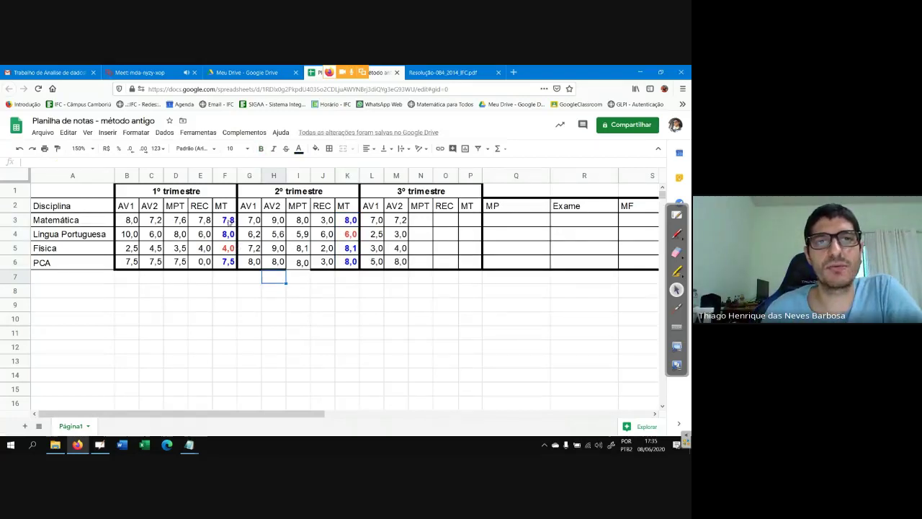
drag(229, 220, 232, 264)
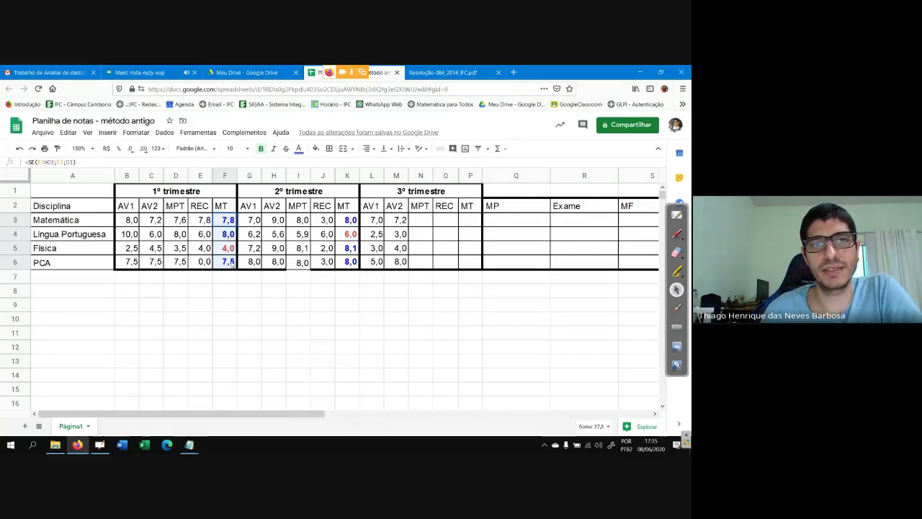
click(58, 149)
drag(349, 220, 353, 263)
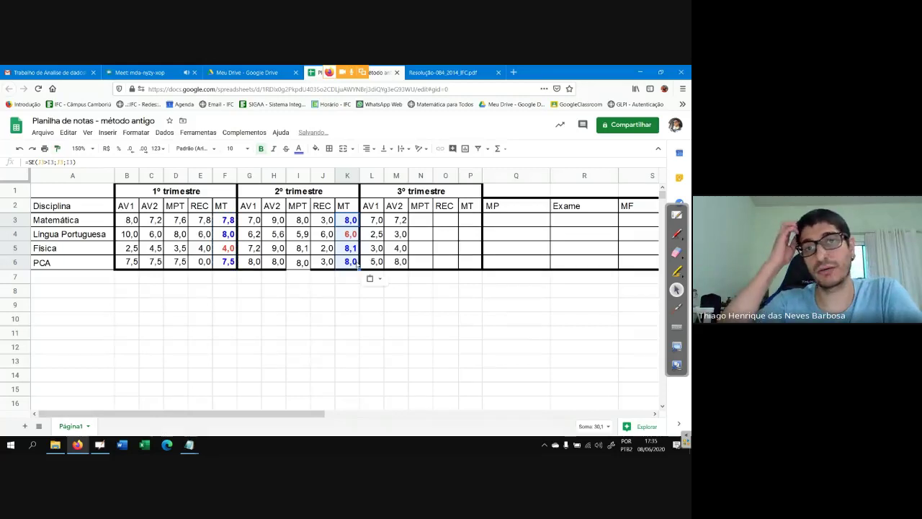
click(346, 319)
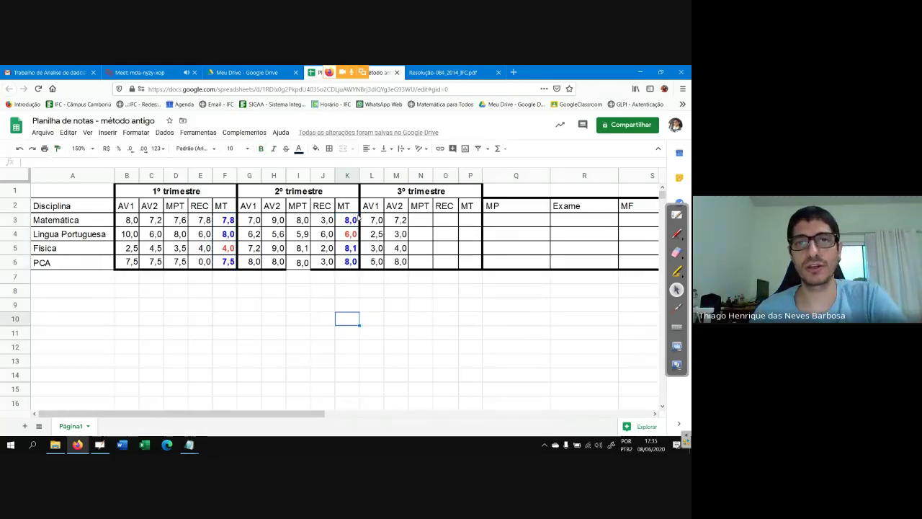
Step: Display the conditional formatting rules that apply to the 2º trimestre MT cells K3:K6
click(352, 221)
drag(354, 233, 353, 272)
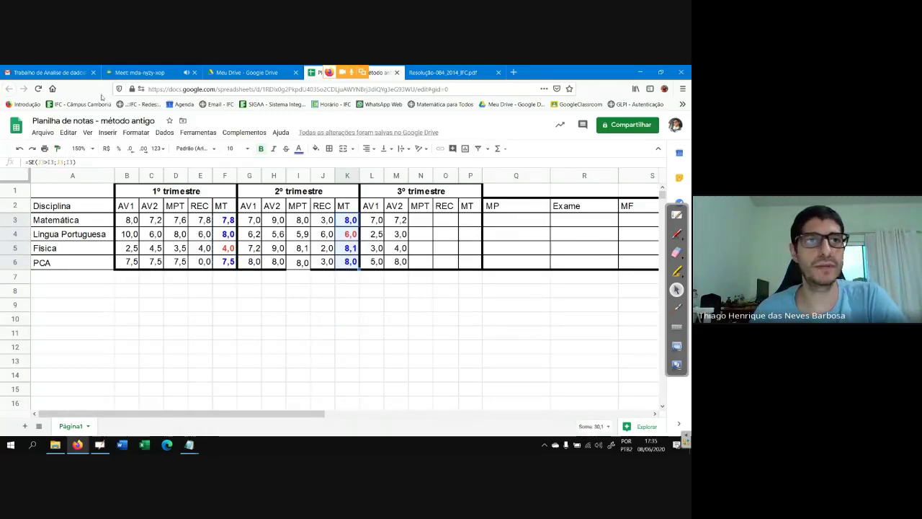
click(130, 133)
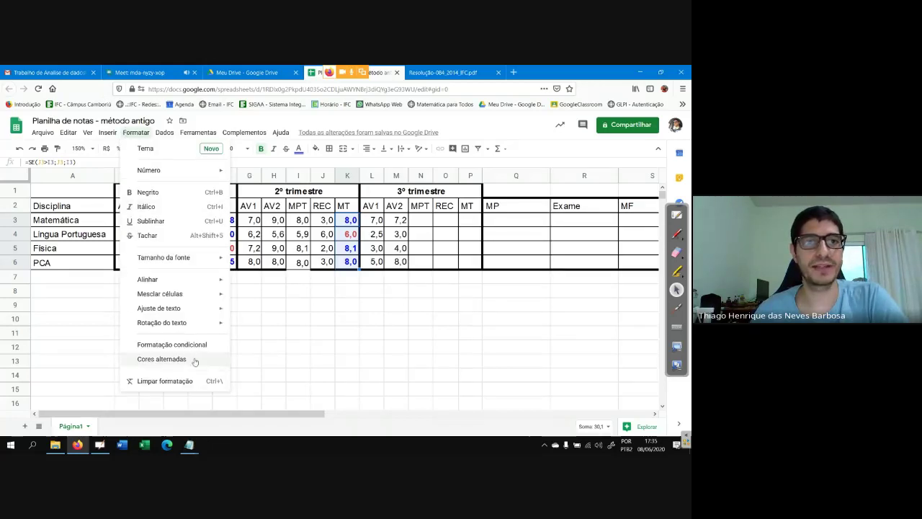
click(173, 344)
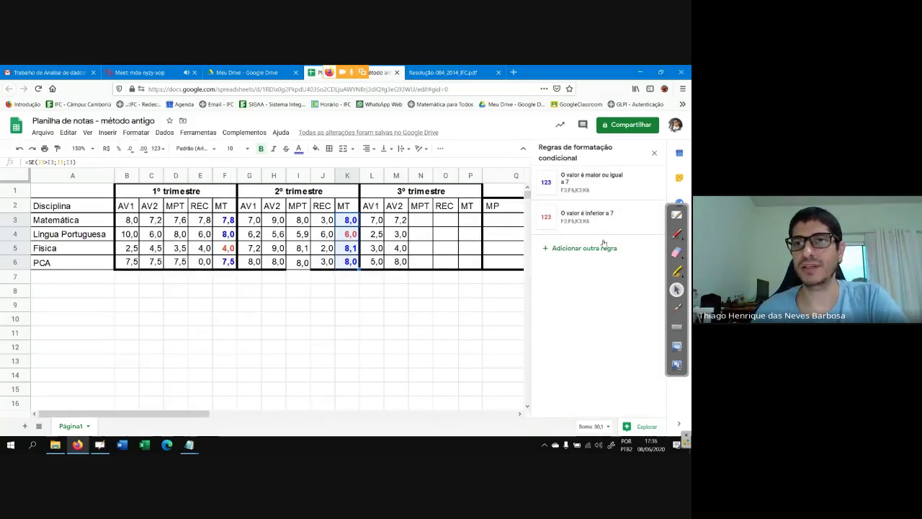
click(415, 303)
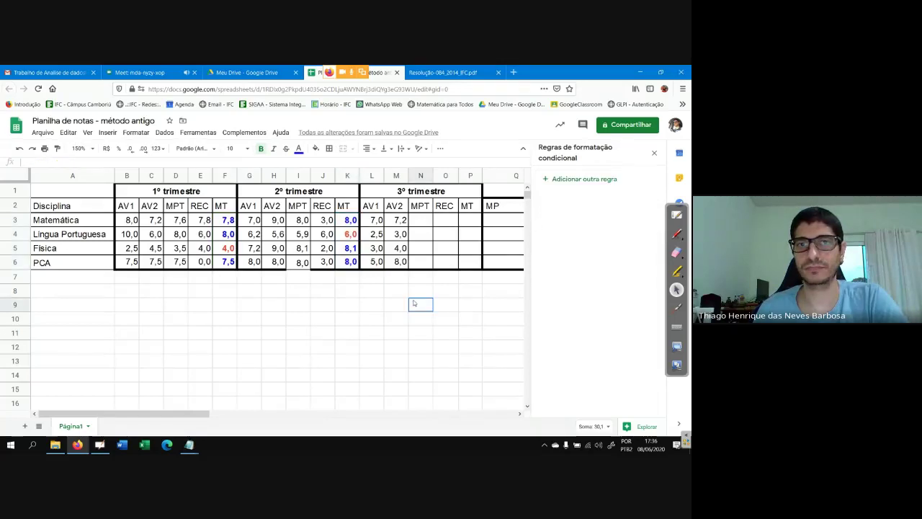
Step: Apply an outer border around the 2º trimestre block G1:K6 and close the conditional formatting rules
drag(262, 196, 347, 263)
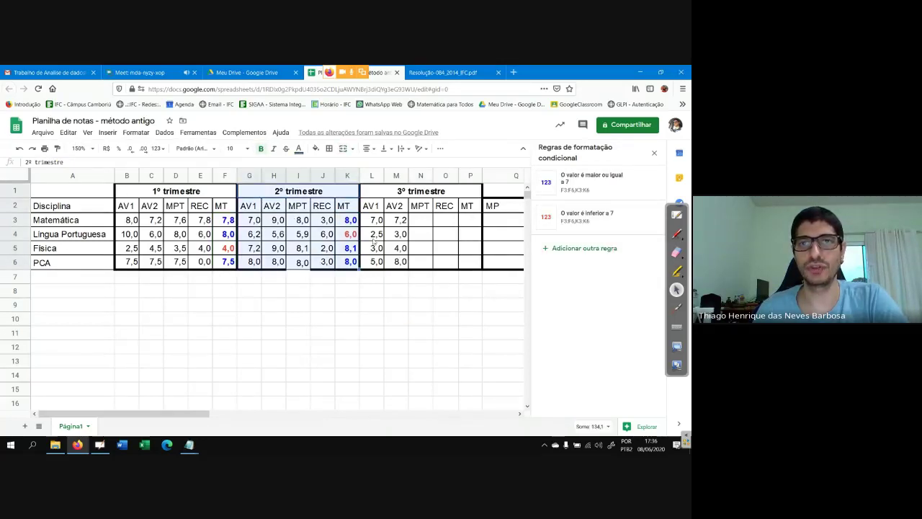
click(329, 149)
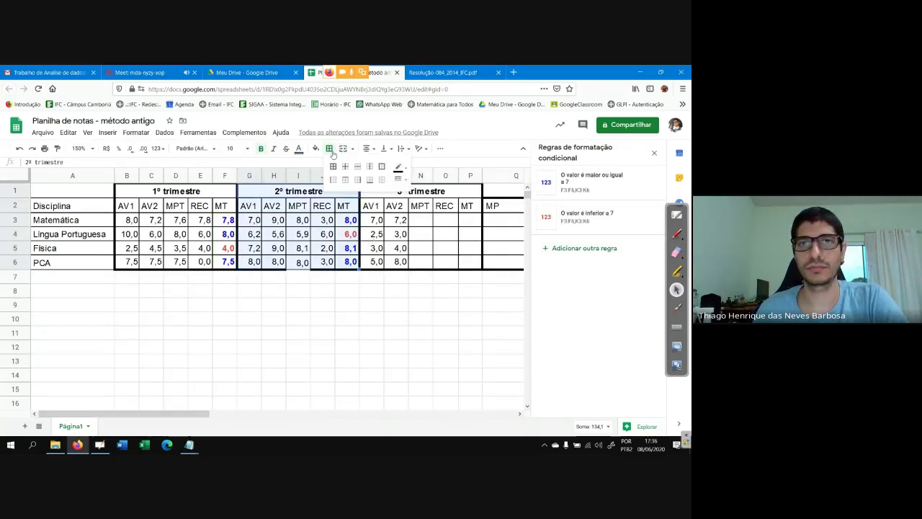
click(381, 166)
click(422, 338)
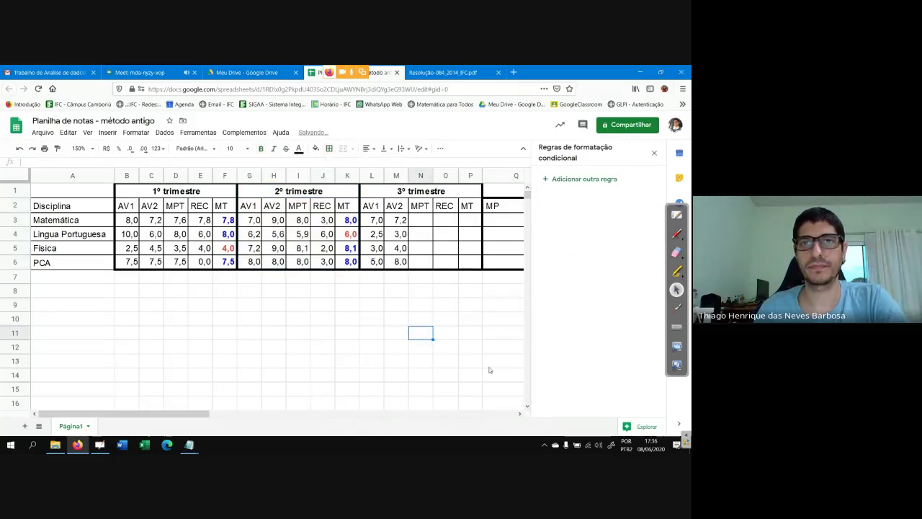
click(503, 360)
click(654, 154)
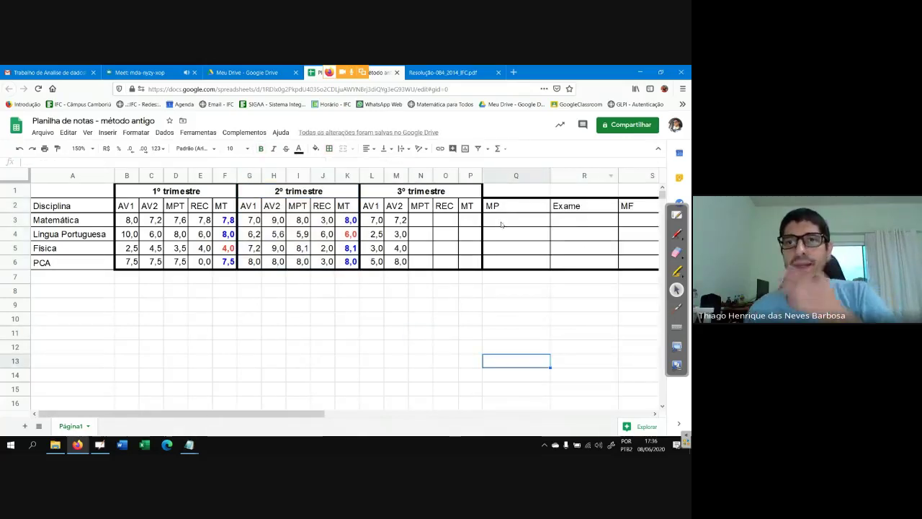
Step: Enter the 3º trimestre grades 2,0, 1,5, 2,0 and 9 in cells N3 to N6
click(422, 225)
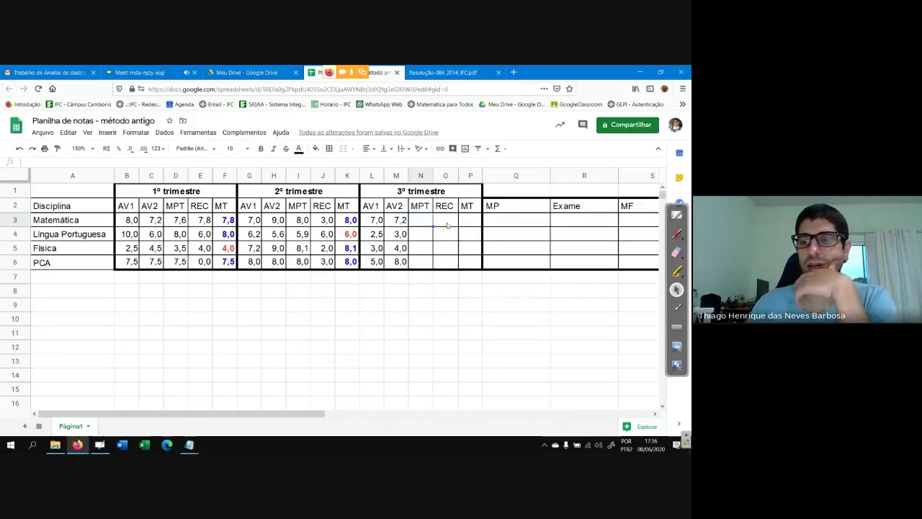
text(2,0)
key(Return)
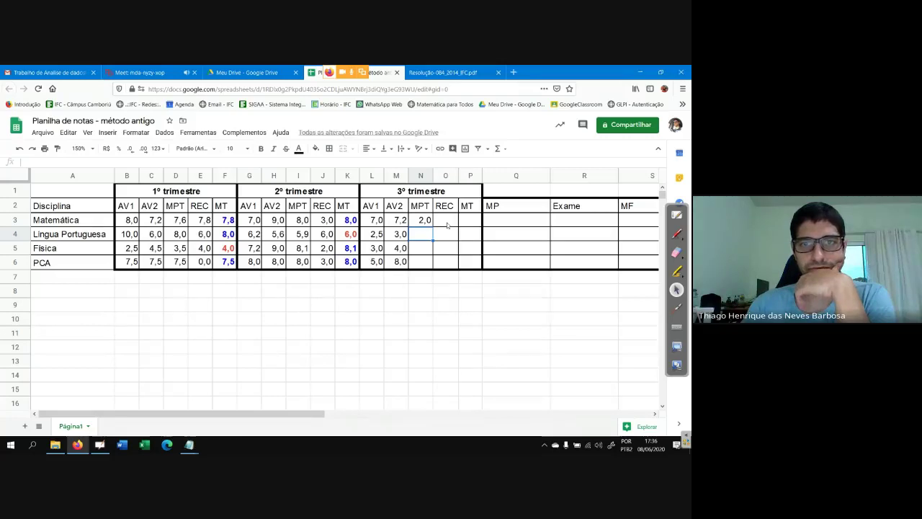
text(1,5)
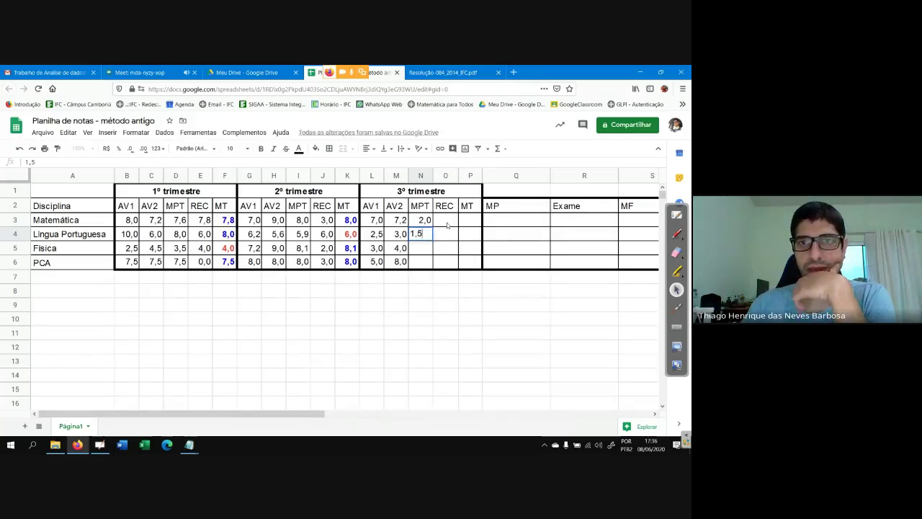
key(Return)
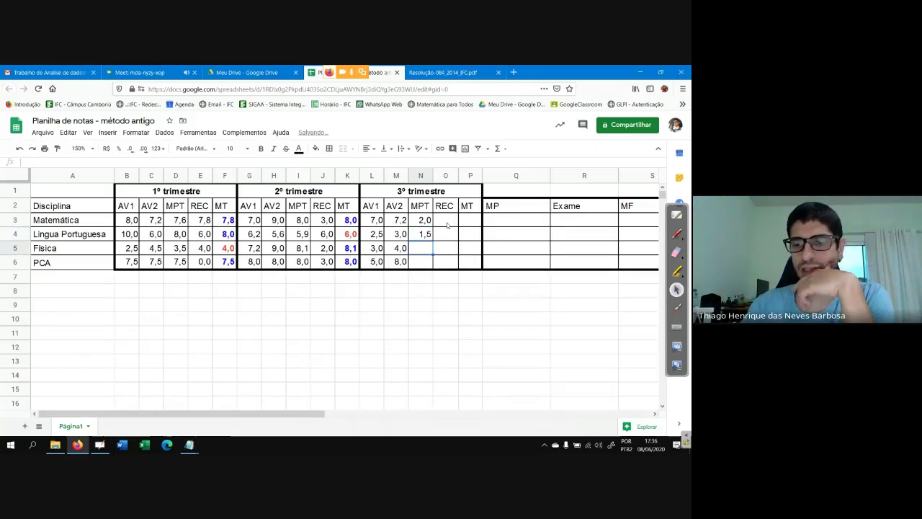
text(7,)
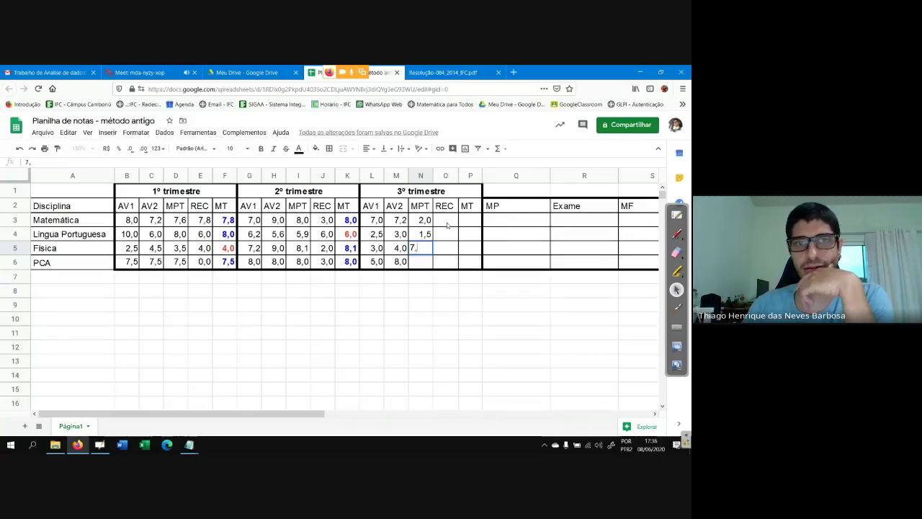
key(BackSpace)
key(BackSpace)
text(2,)
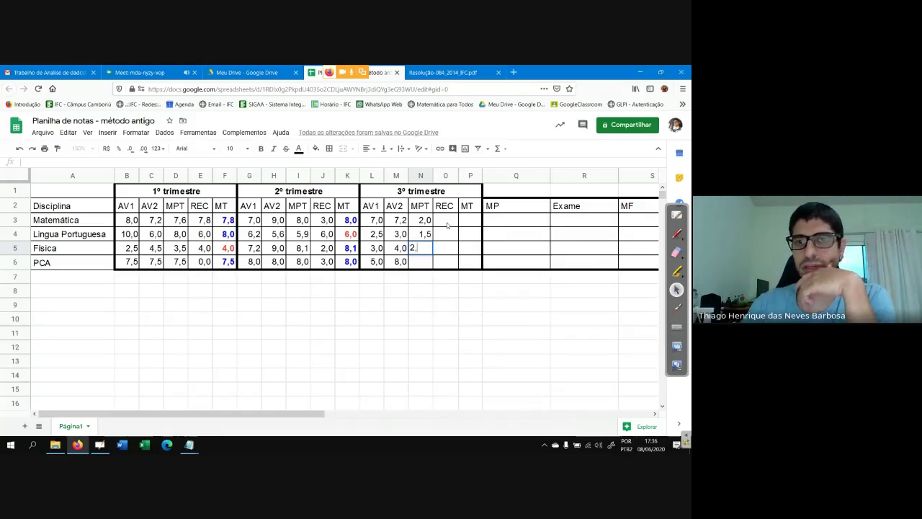
key(Return)
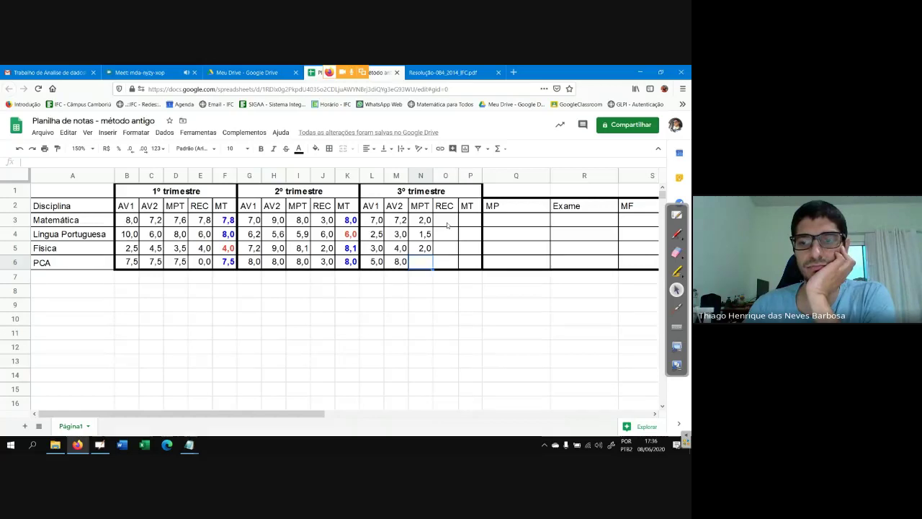
text(9)
key(Return)
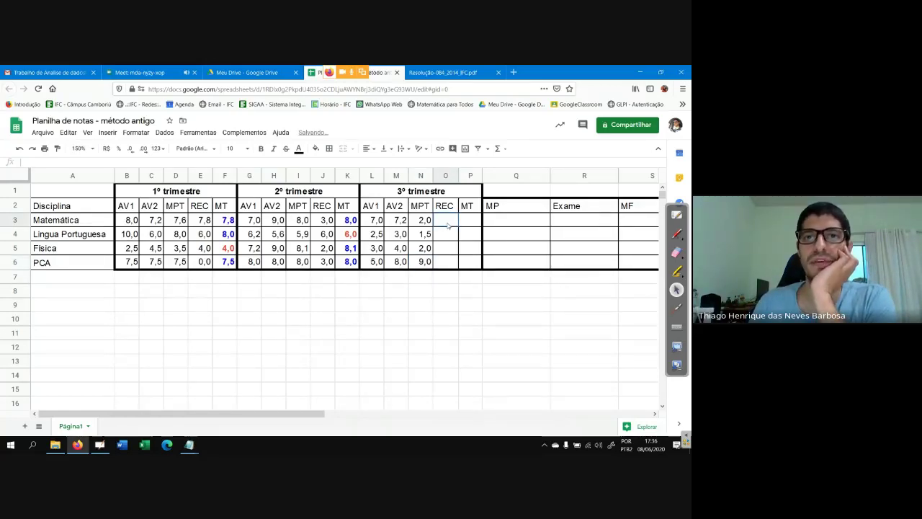
Step: Try to move the grades from N3:N6 to the REC cells O3:O6 by cutting and pasting, and undo the paste
click(426, 223)
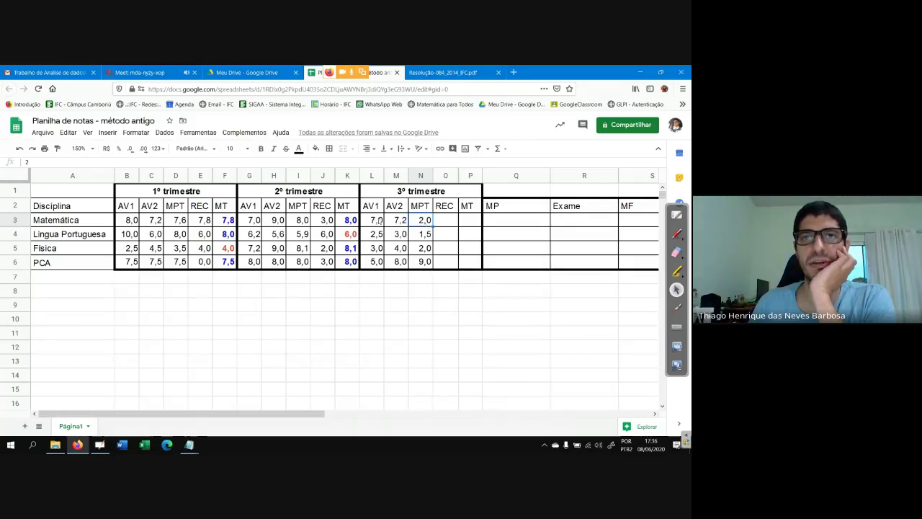
drag(378, 222, 427, 265)
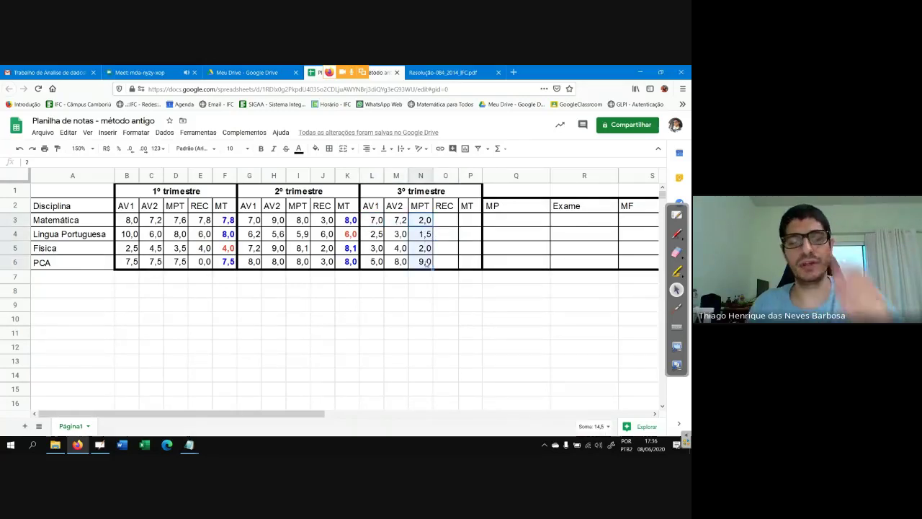
key(ctrl+x)
click(448, 220)
key(ctrl+v)
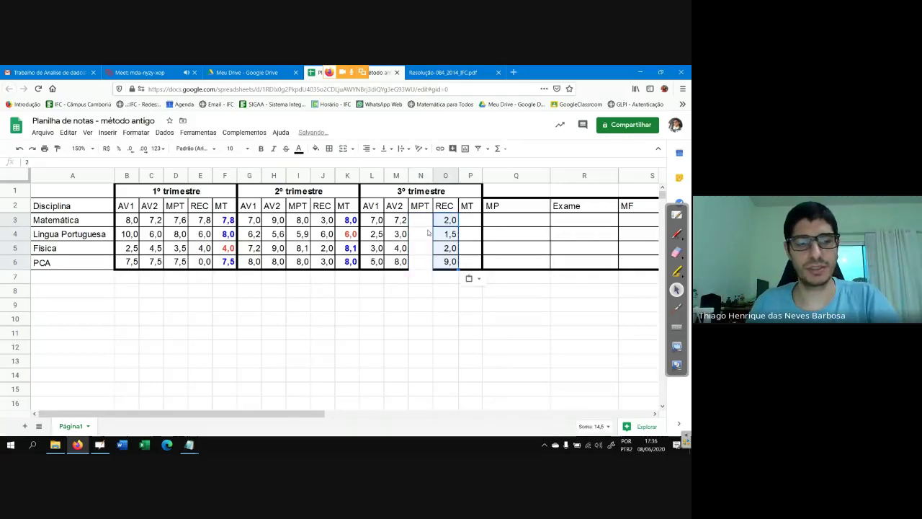
key(ctrl+z)
Step: Insert the cut grades into the REC cells O3:O6 with paste special, and clear the MPT cells N3:N6
right_click(447, 222)
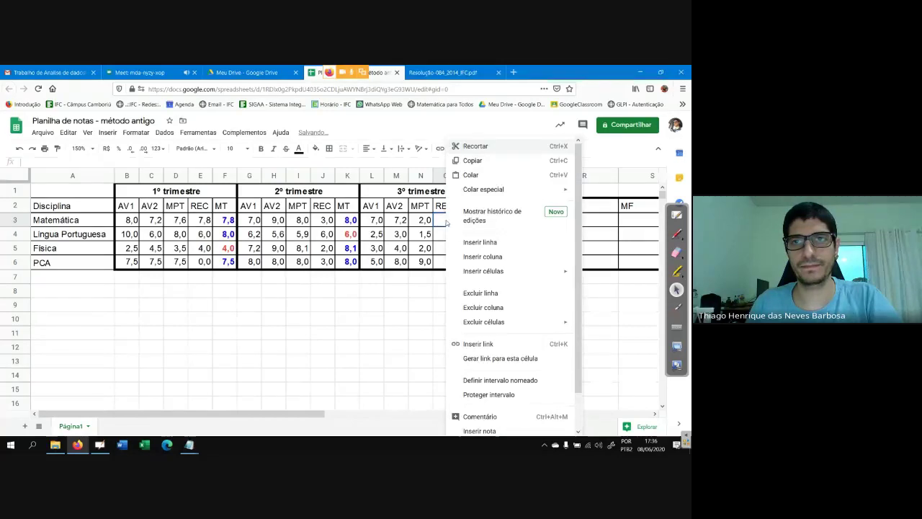
mouse_move(490, 190)
click(418, 191)
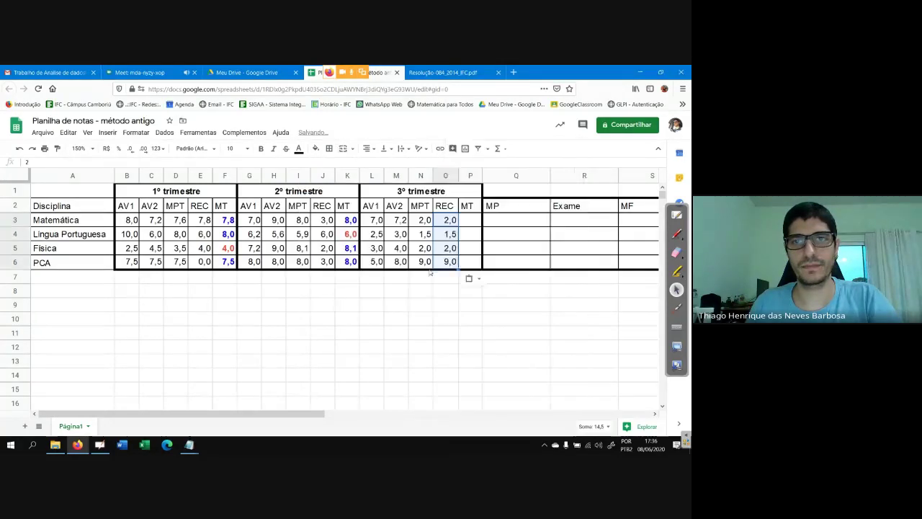
drag(422, 220, 428, 261)
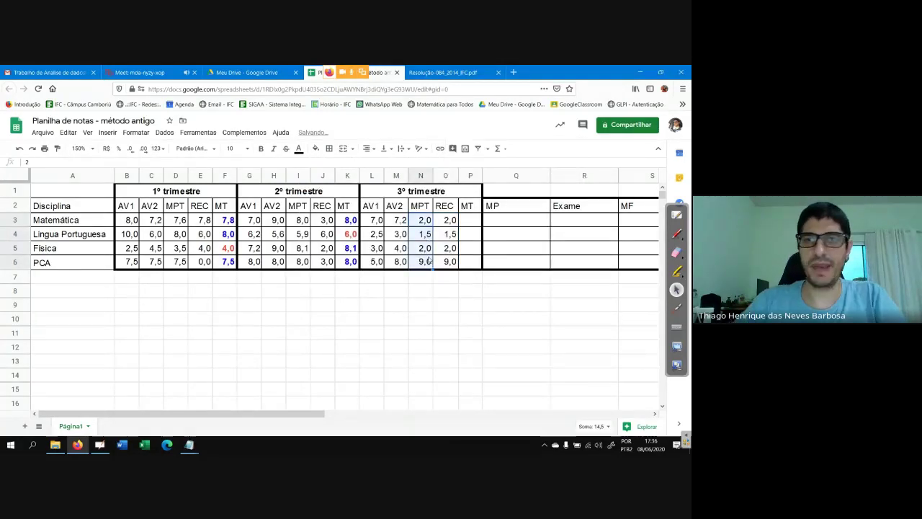
key(Delete)
Step: Calculate the 3º trimestre MPT in N3 with =MÉDIA(L3:M3) and fill the formula down to N6
click(432, 221)
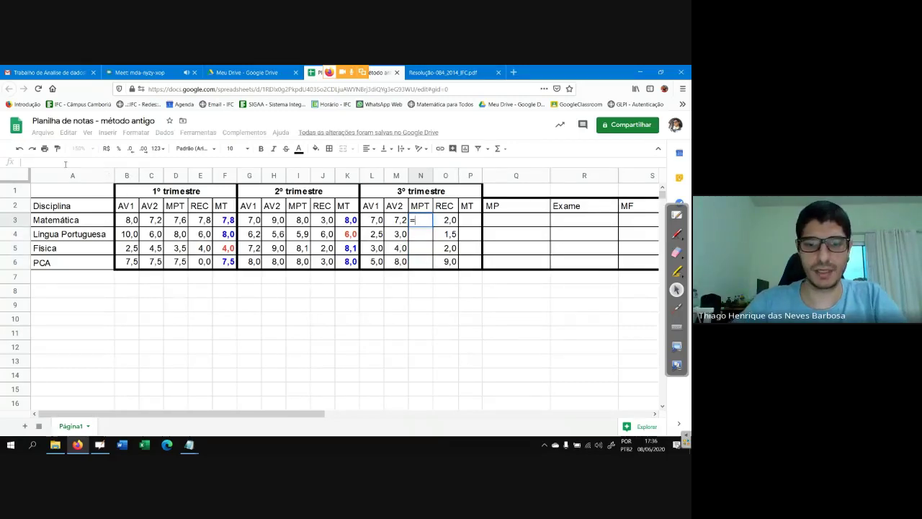
text(=média)
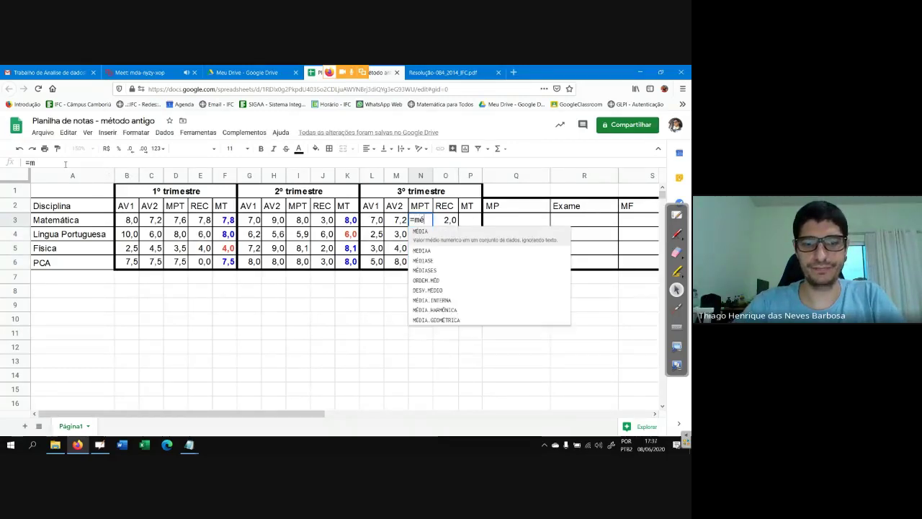
click(421, 232)
drag(375, 222, 396, 222)
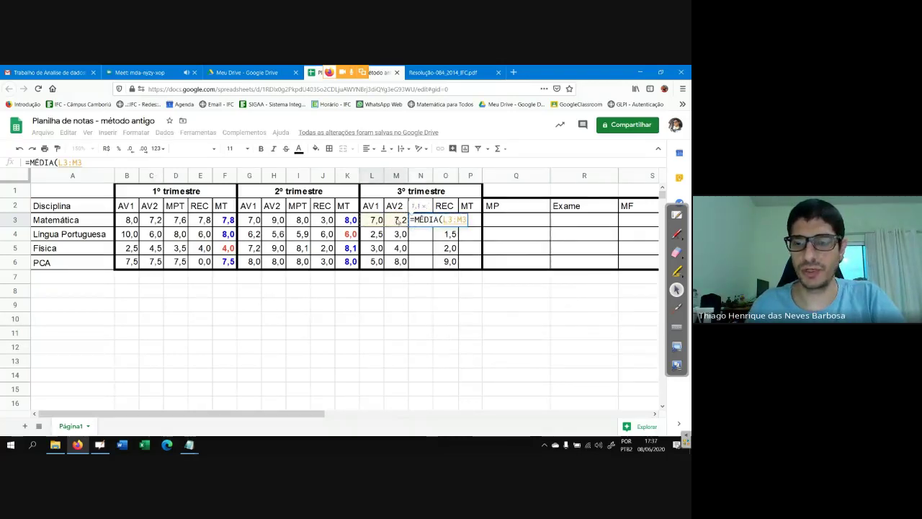
key(Return)
click(424, 220)
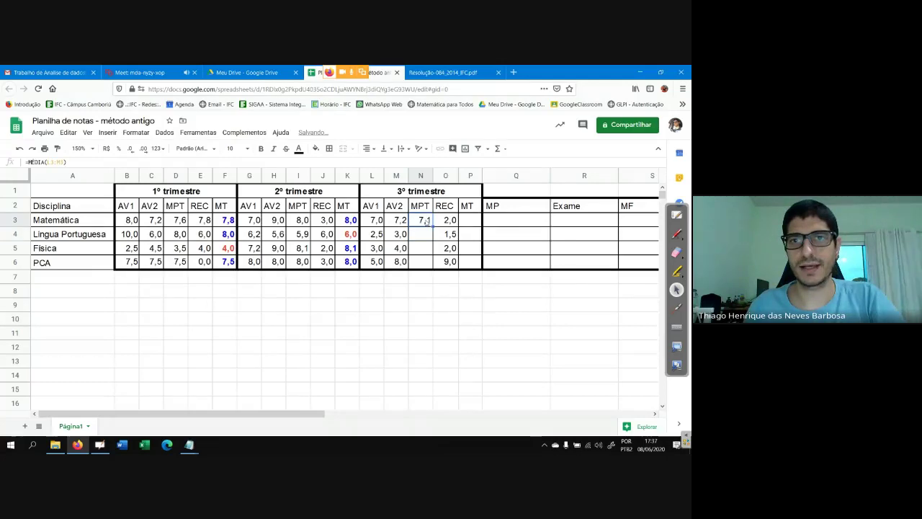
drag(429, 266, 430, 267)
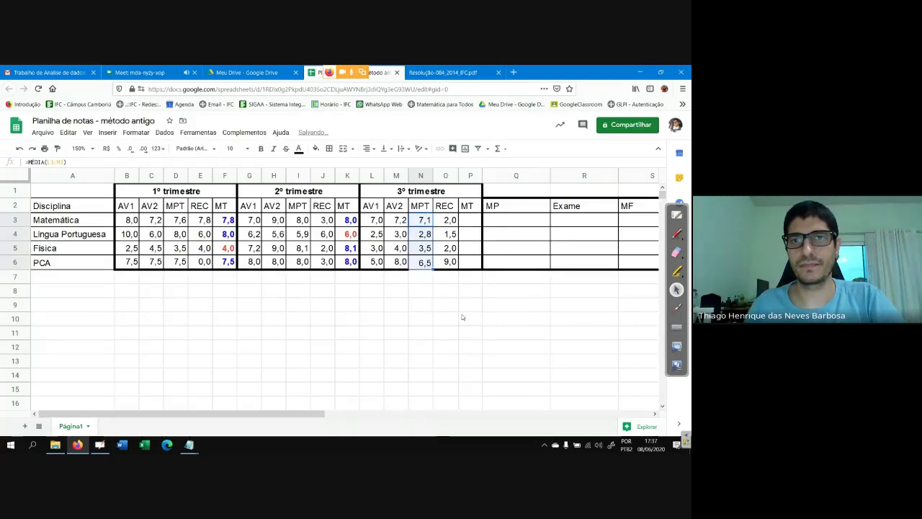
click(472, 305)
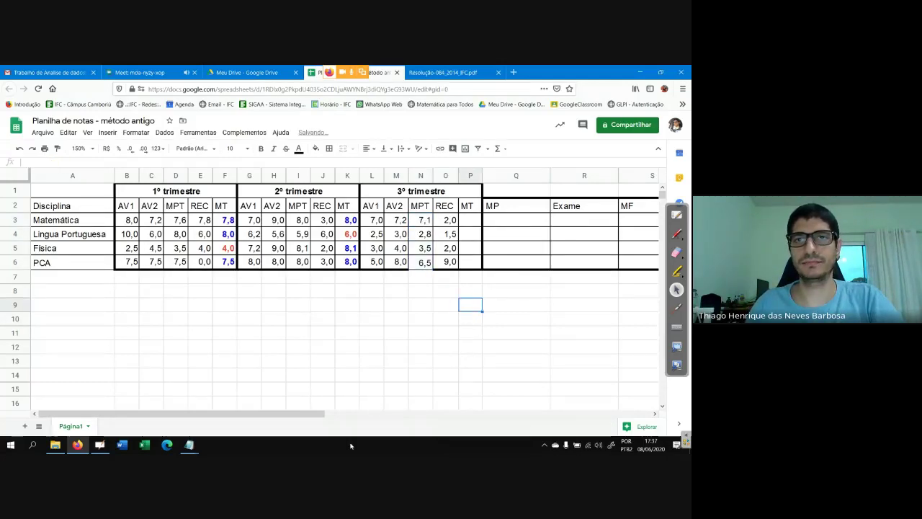
click(476, 220)
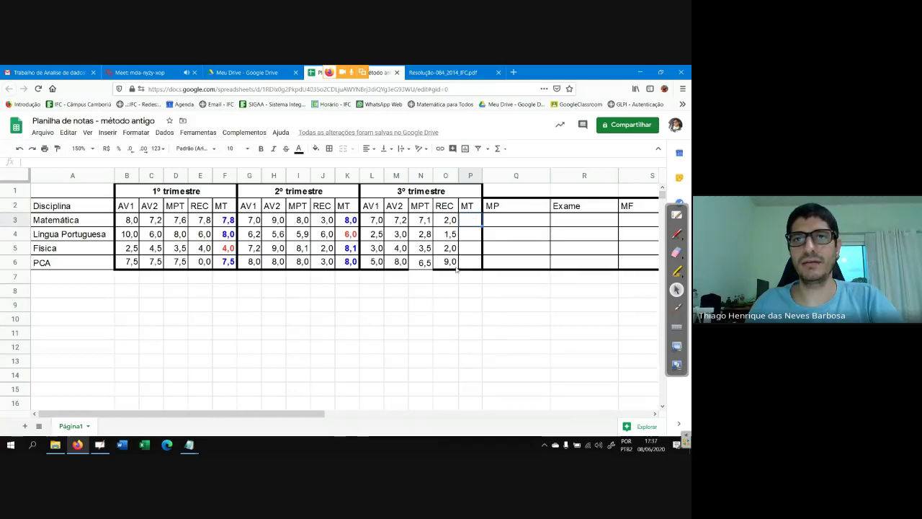
Step: Start an SE formula in P3 for the 3º trimestre MT of Matemática
text(=sei)
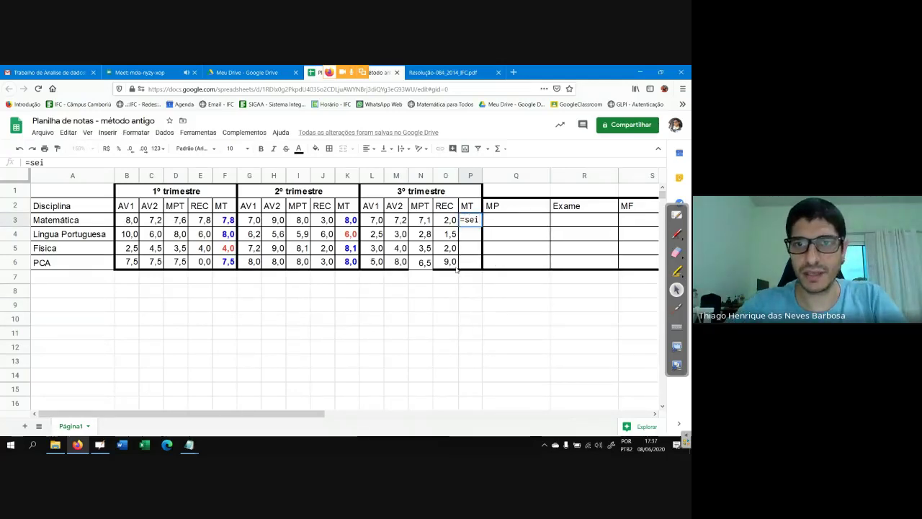
key(BackSpace)
text(()
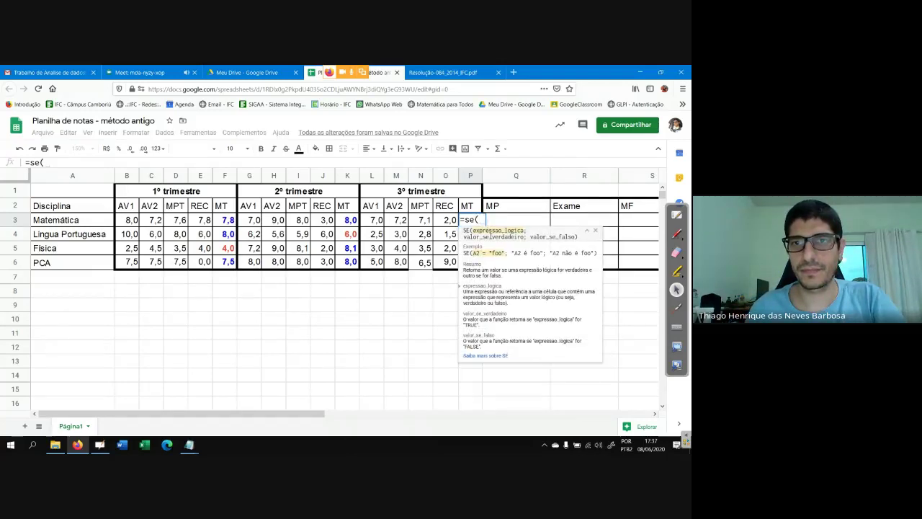
click(426, 221)
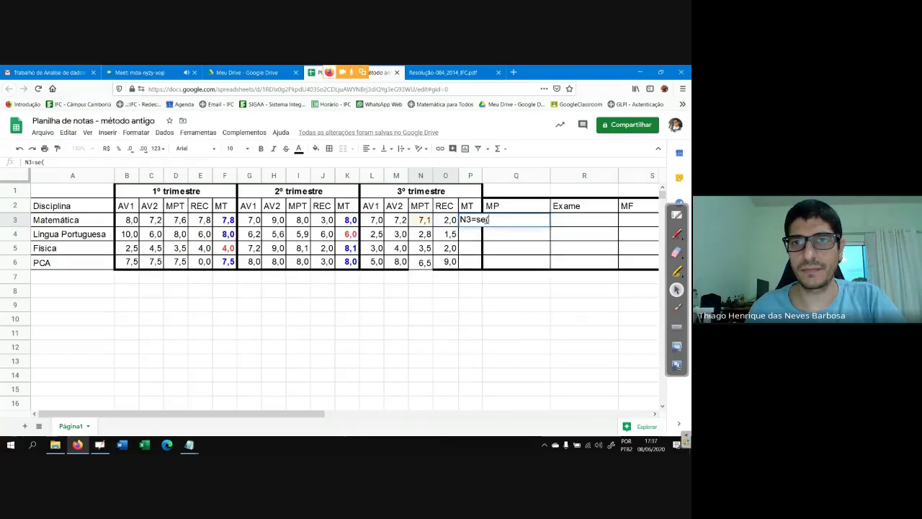
drag(481, 220, 475, 220)
click(471, 220)
key(BackSpace)
key(BackSpace)
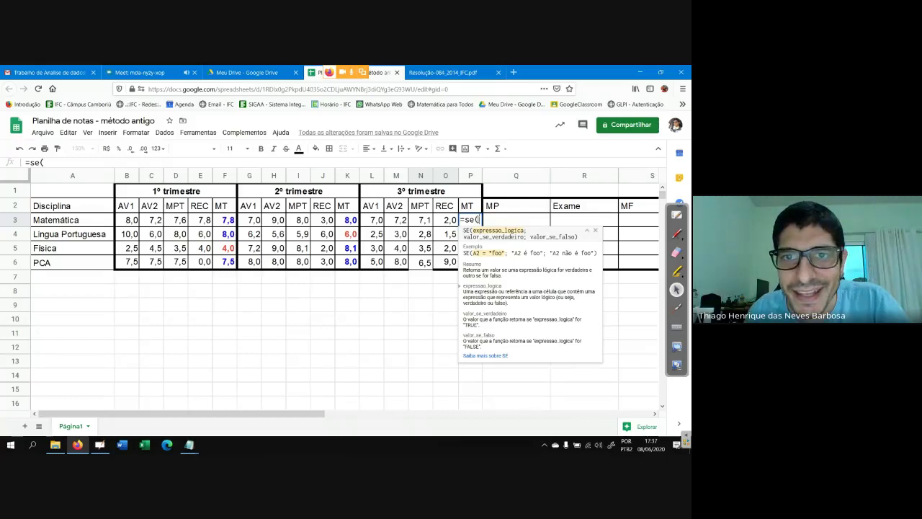
text(n3>)
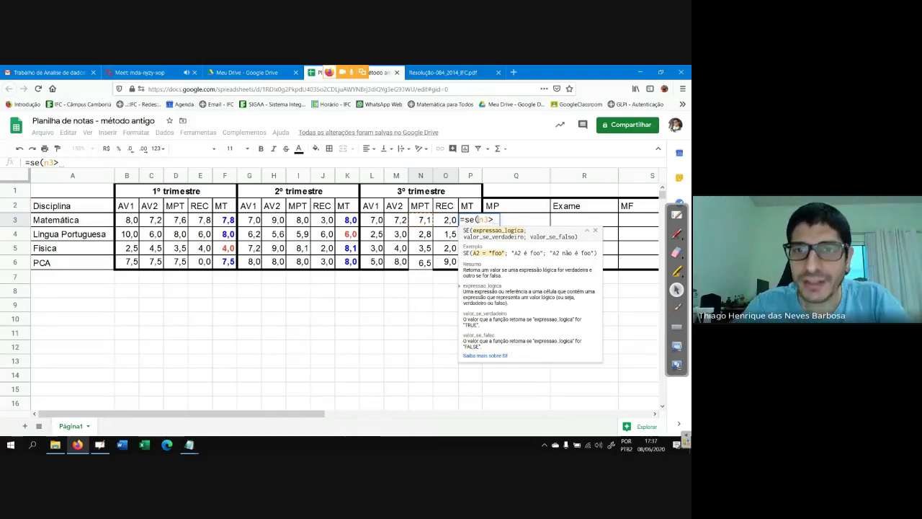
key(BackSpace)
key(BackSpace)
key(BackSpace)
Step: Complete the MT formula in P3 as =SE(O3>N3;O3;N3) and fill it down to P6
text(o)
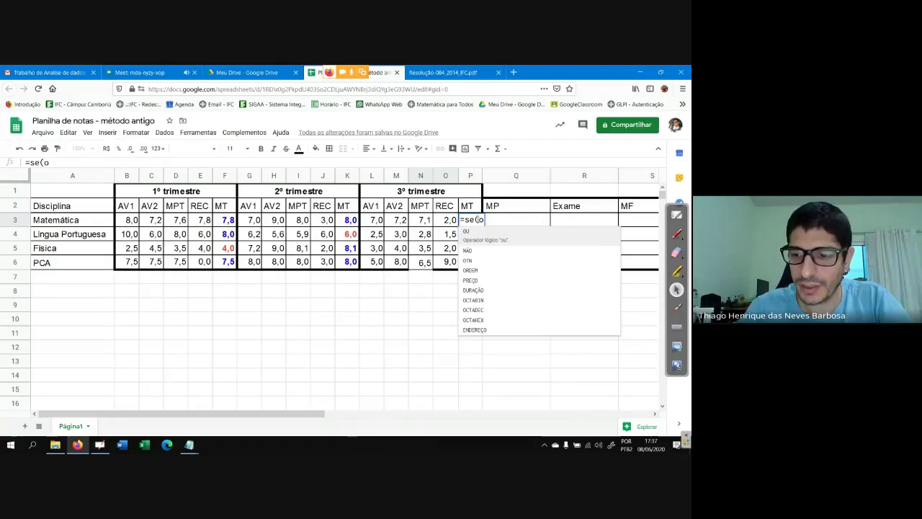
text(3>)
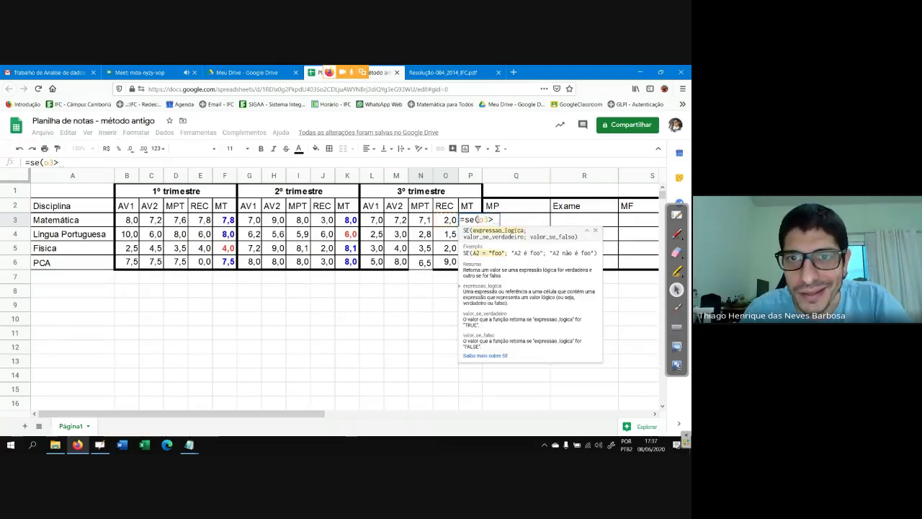
text(n)
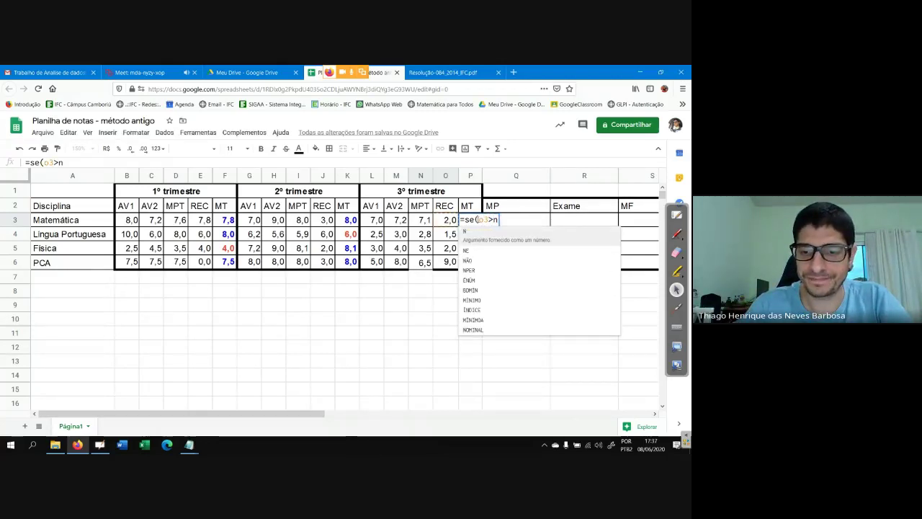
text(3)
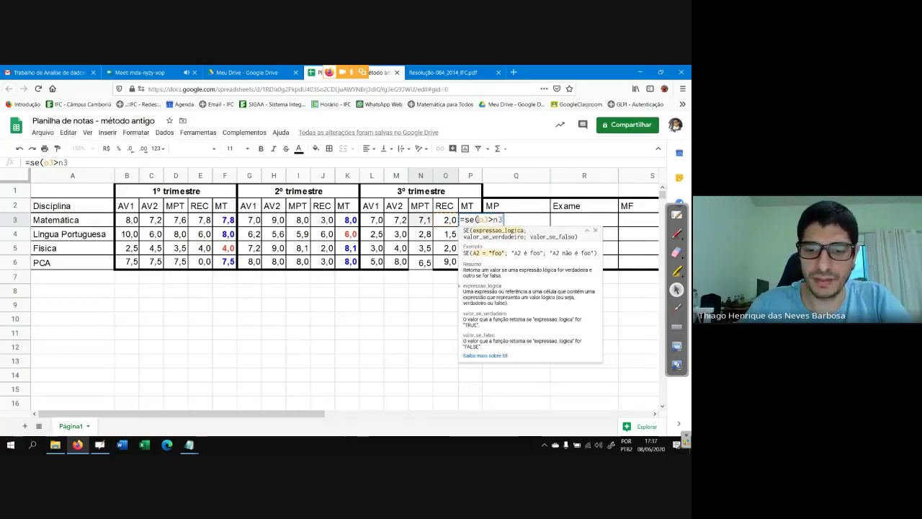
text(;o3)
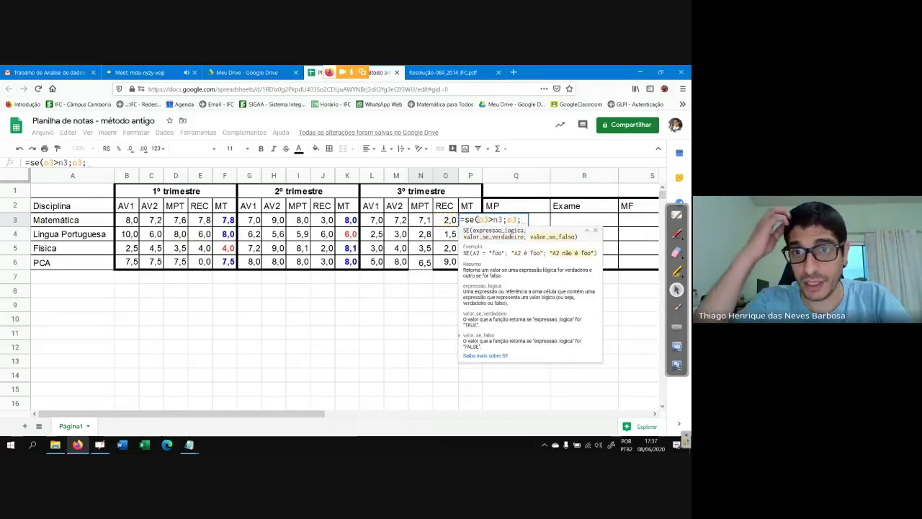
text(;)
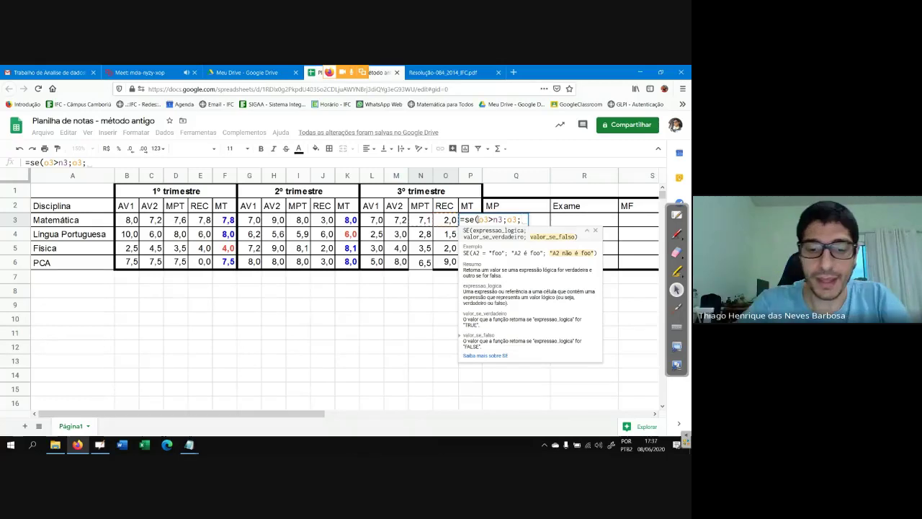
text(n3)
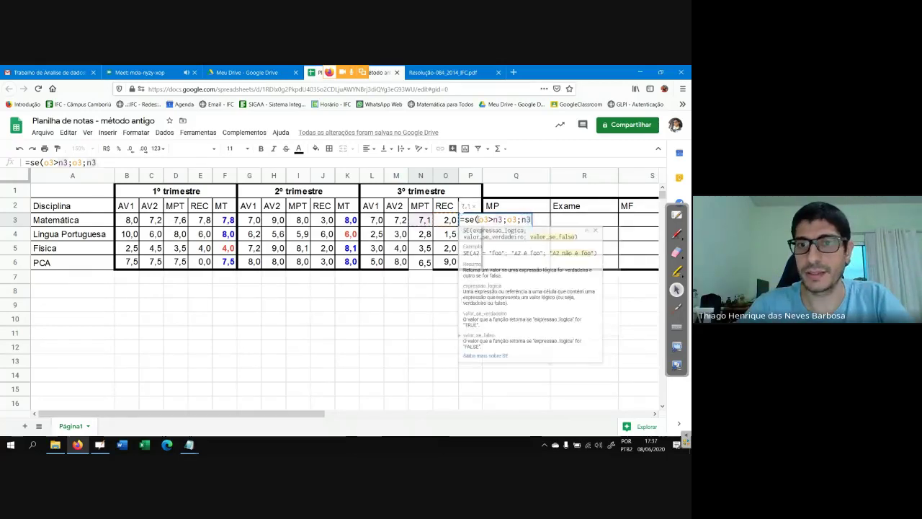
key(Return)
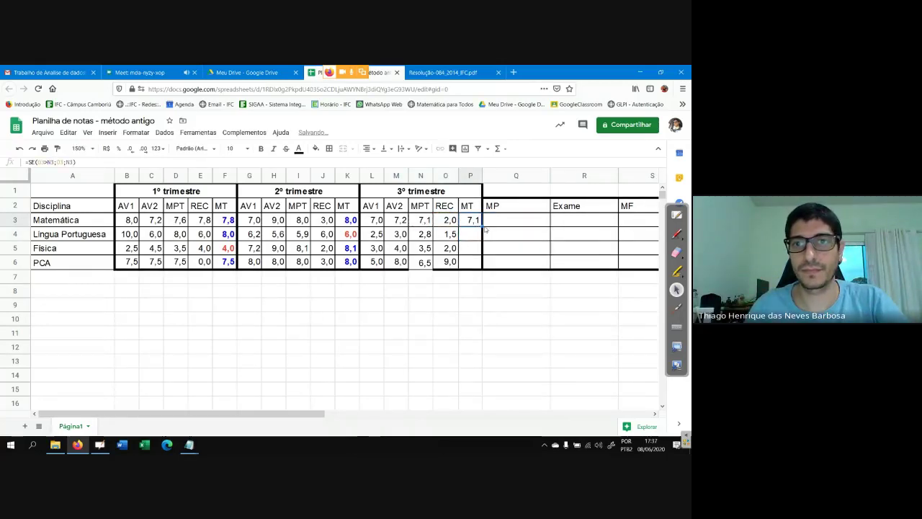
drag(482, 227, 477, 268)
click(527, 337)
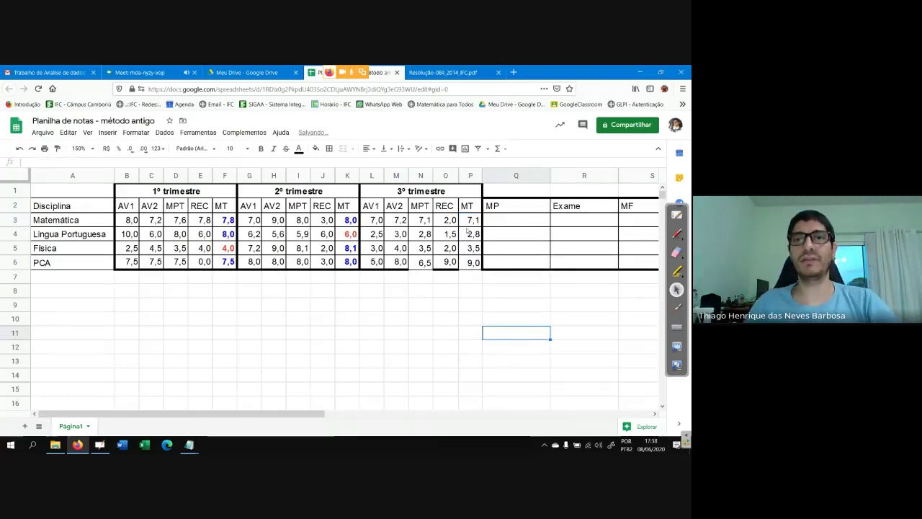
click(429, 226)
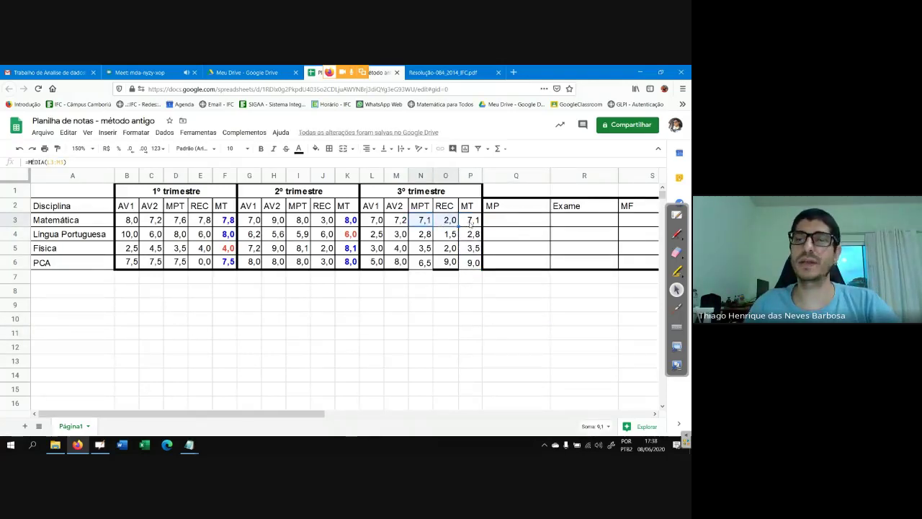
drag(425, 236, 452, 236)
click(466, 236)
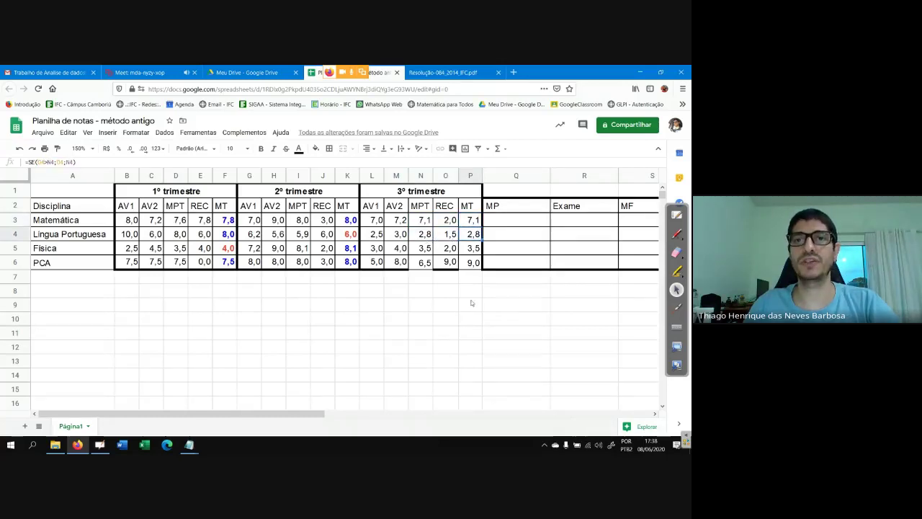
click(445, 323)
Step: Copy the formatting of the 2º trimestre MT grades K3:K6 onto the 3º trimestre MT grades P3:P6
drag(343, 225, 351, 263)
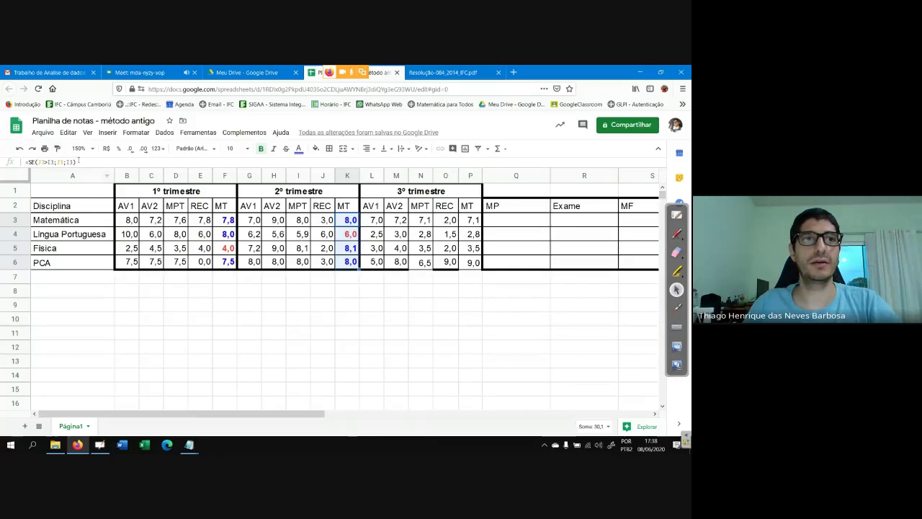
click(58, 149)
drag(468, 223, 472, 263)
click(516, 332)
Step: Try to apply borders to every cell of the 3º trimestre block L1:P6, and undo them
drag(379, 192, 471, 263)
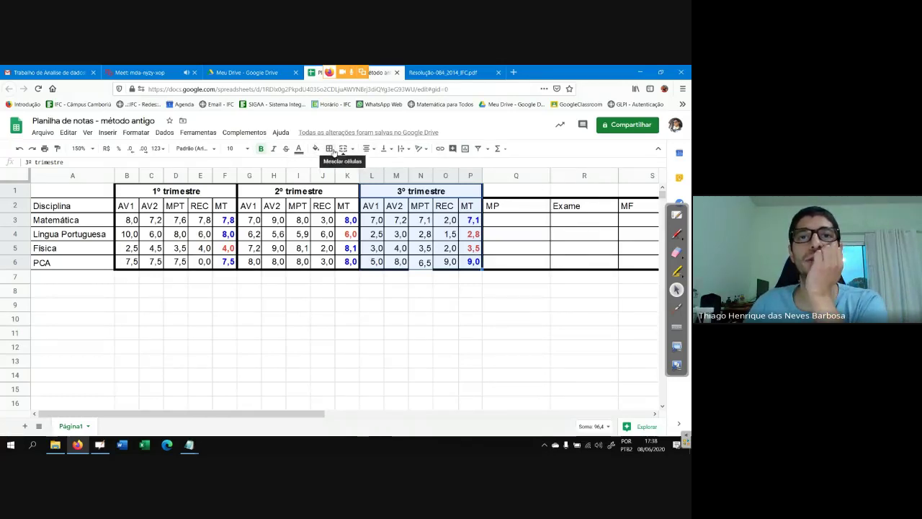
click(330, 148)
click(333, 166)
click(480, 325)
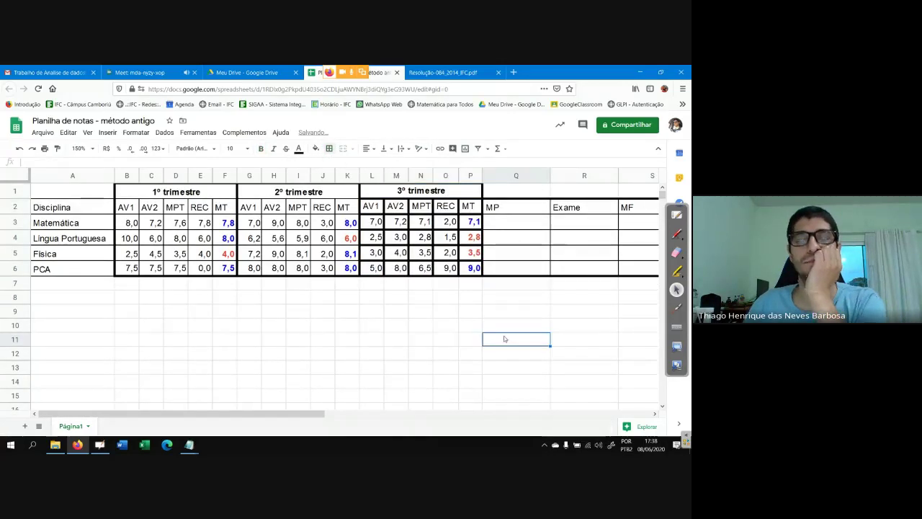
key(ctrl+z)
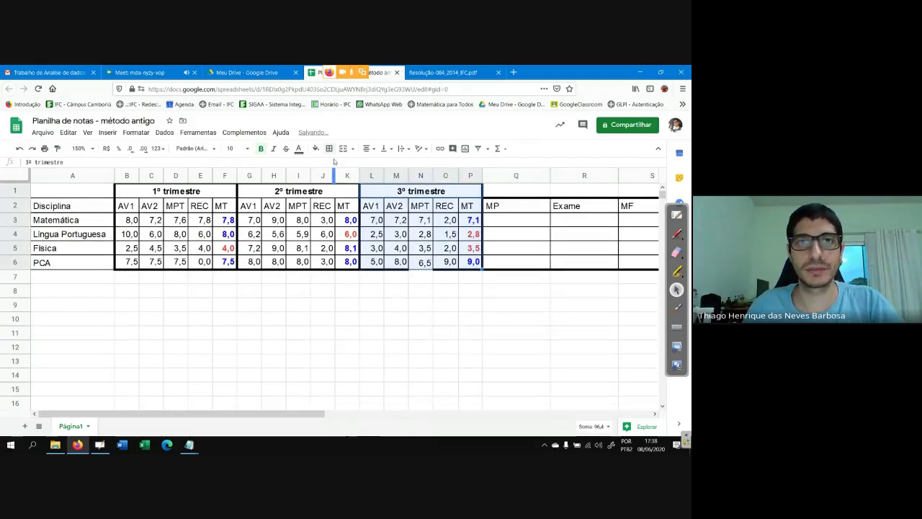
Step: Apply only an outer border around the 3º trimestre block L1:P6
click(329, 148)
click(382, 167)
click(516, 319)
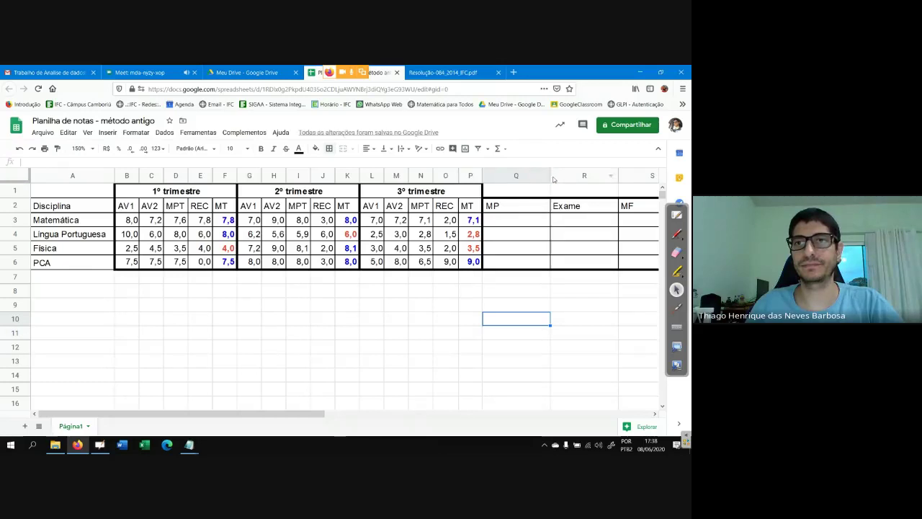
Step: Narrow columns Q to T to fit the MP, Exame, MF and Resultado headings
drag(550, 180, 502, 181)
drag(572, 180, 540, 180)
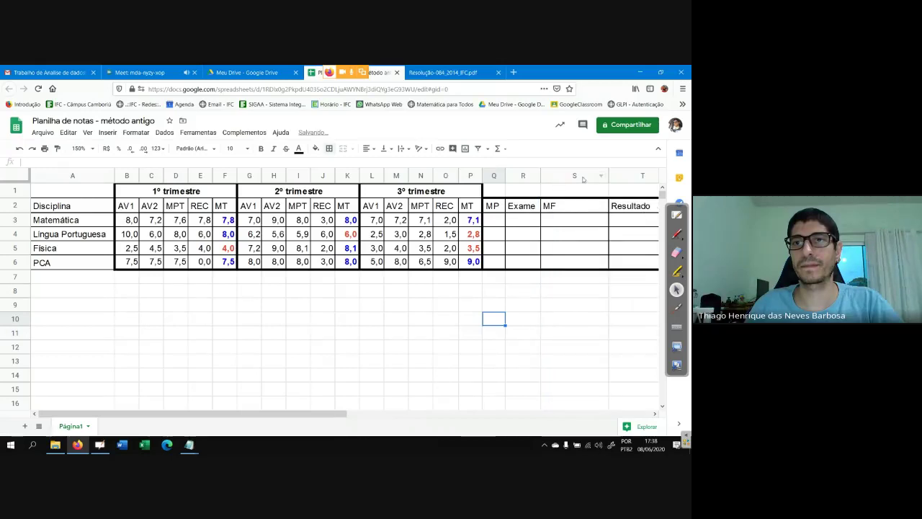
drag(608, 176, 564, 176)
drag(632, 175, 618, 176)
click(571, 319)
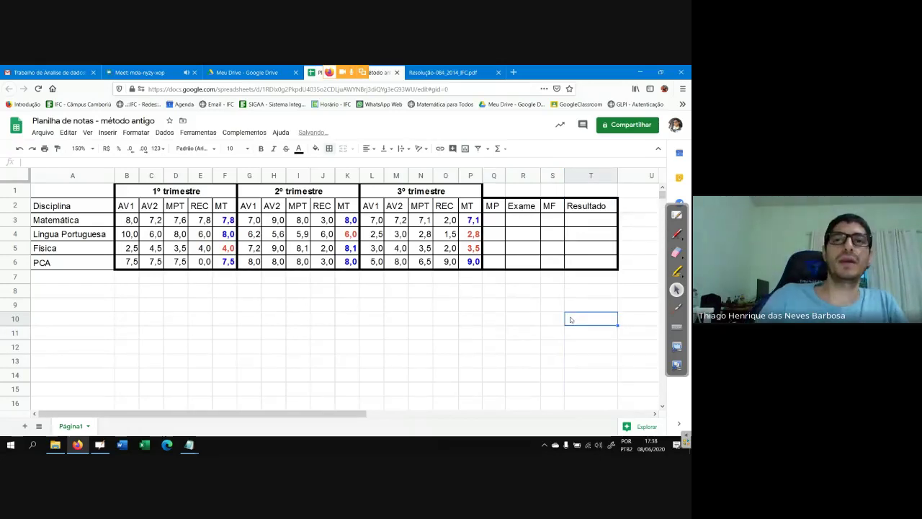
click(500, 222)
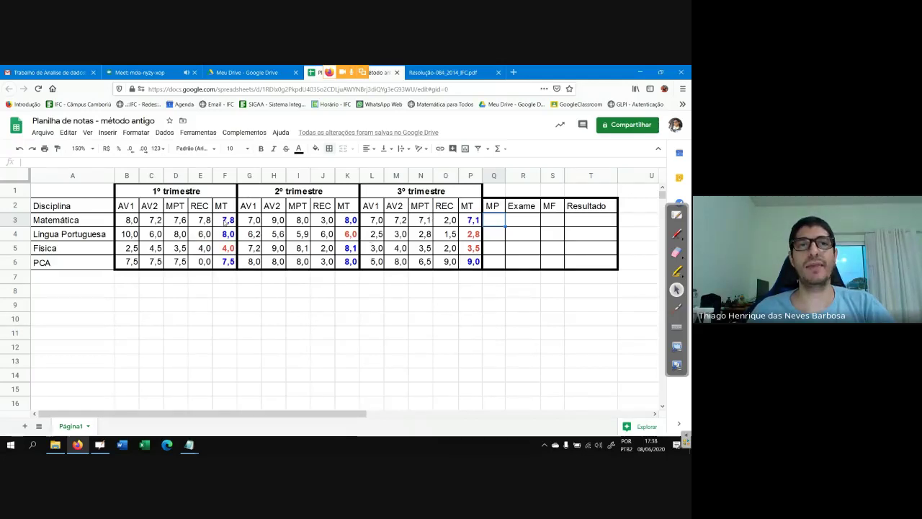
drag(224, 219, 224, 261)
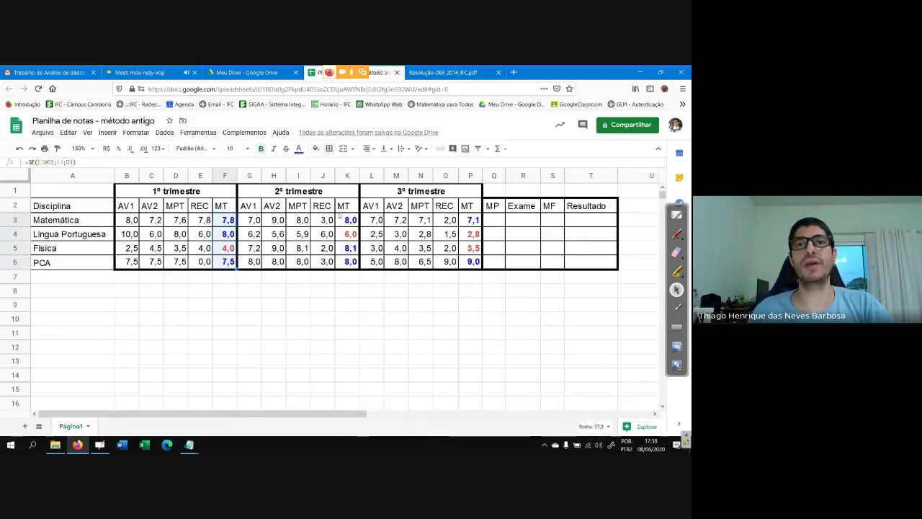
drag(347, 220, 349, 247)
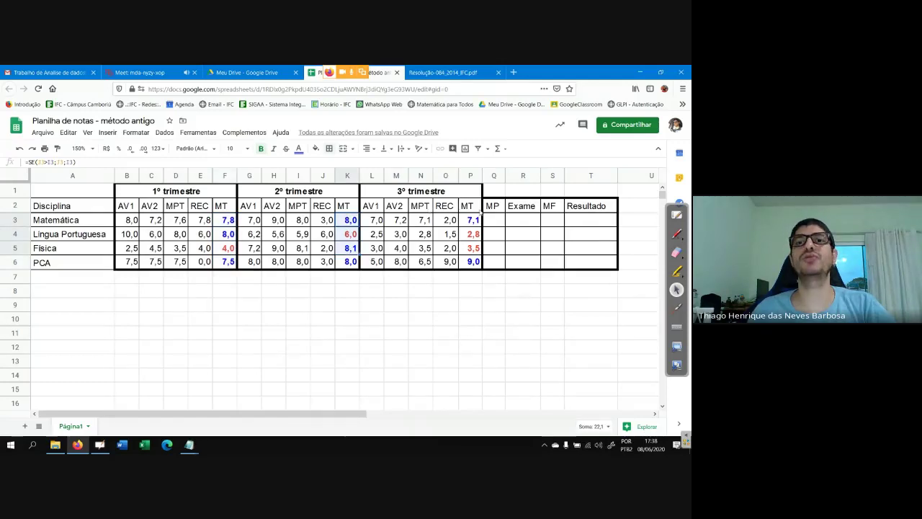
drag(476, 222, 470, 261)
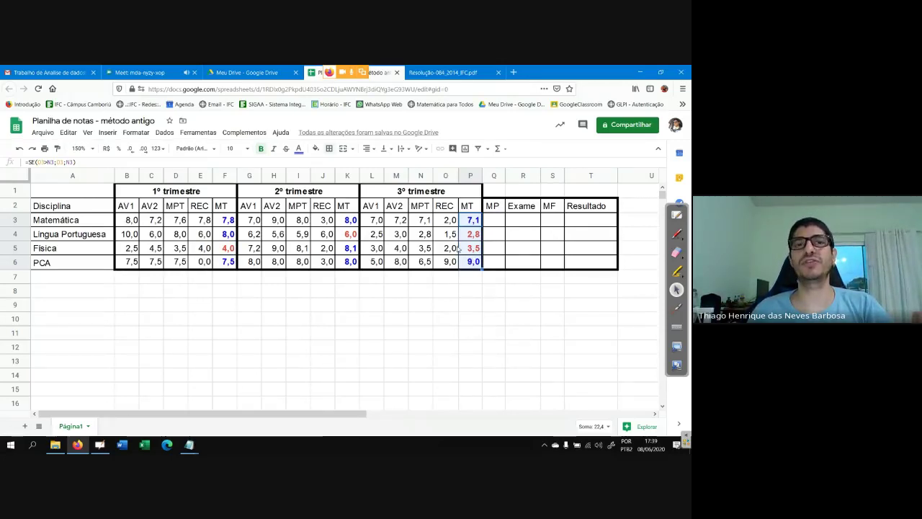
Step: Calculate the MP of Matemática in Q3 from the three trimester MT grades with =MÉDIA(F3;K3;P3)
click(492, 224)
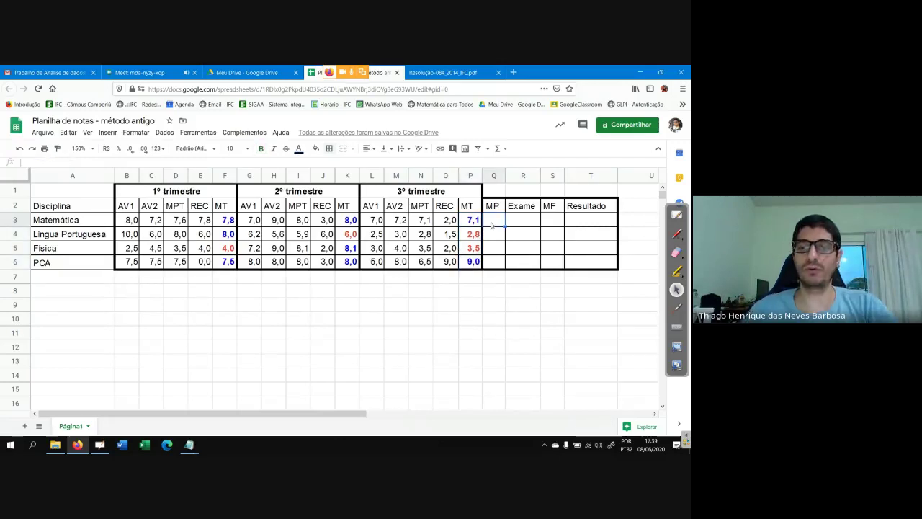
text(=m)
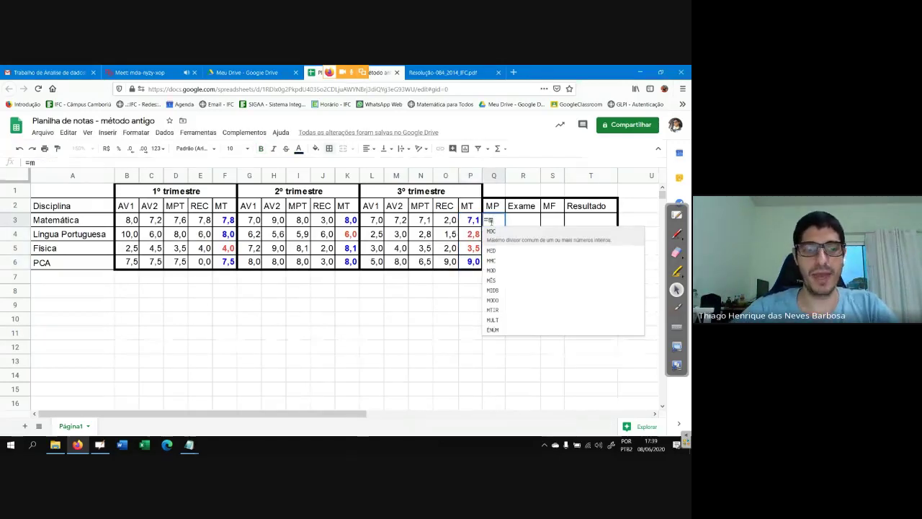
text(édia()
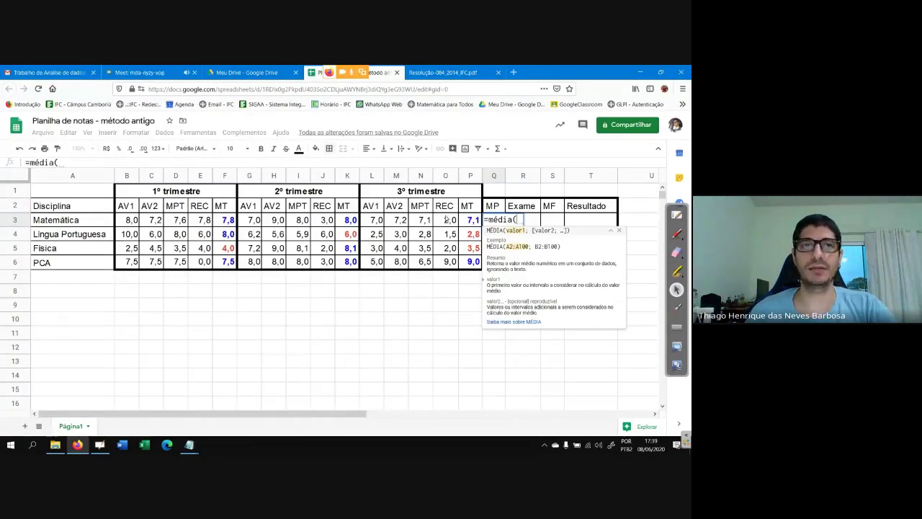
click(225, 220)
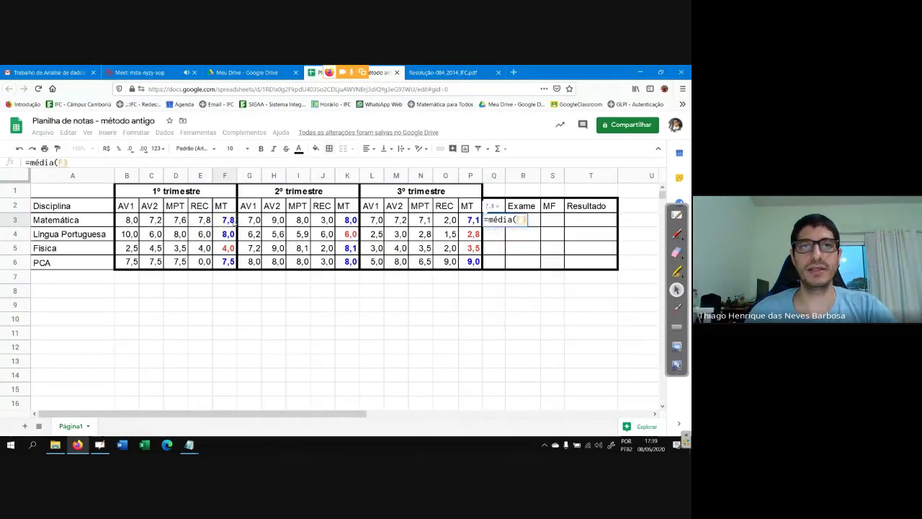
click(351, 222)
click(232, 222)
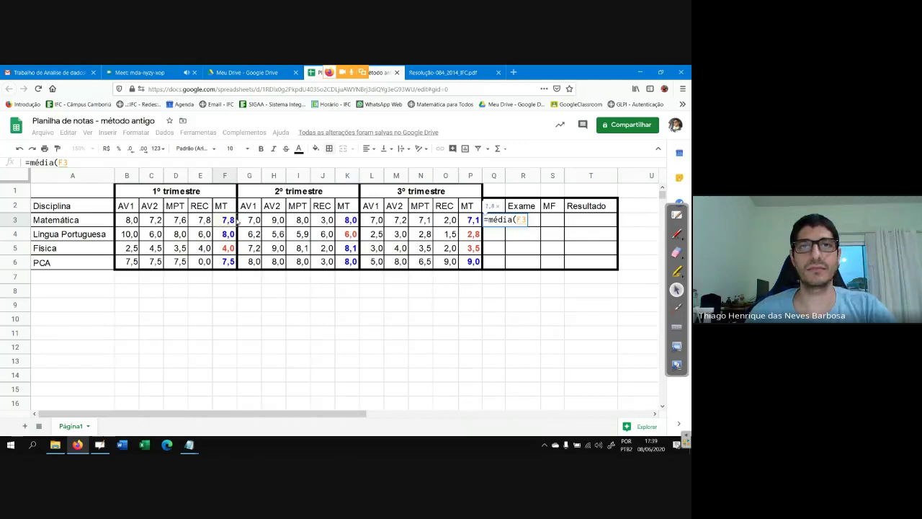
ctrl+click(351, 225)
ctrl+click(472, 223)
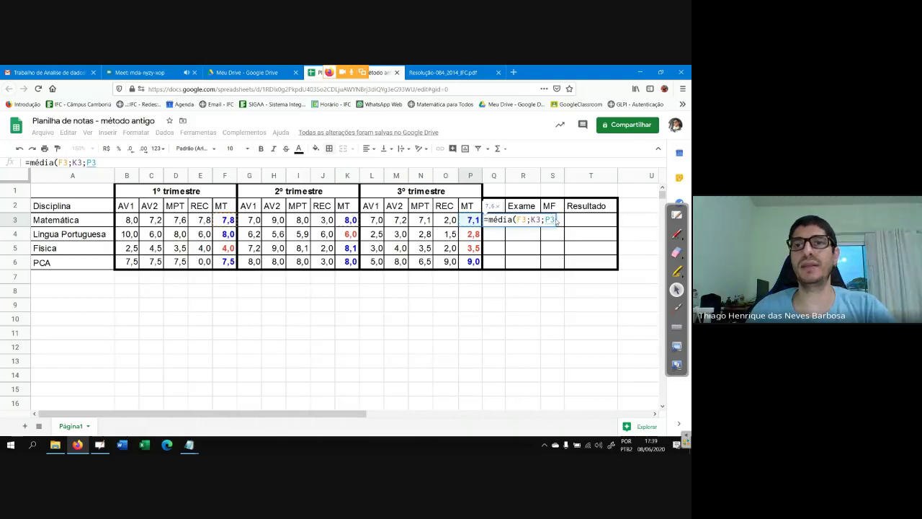
text())
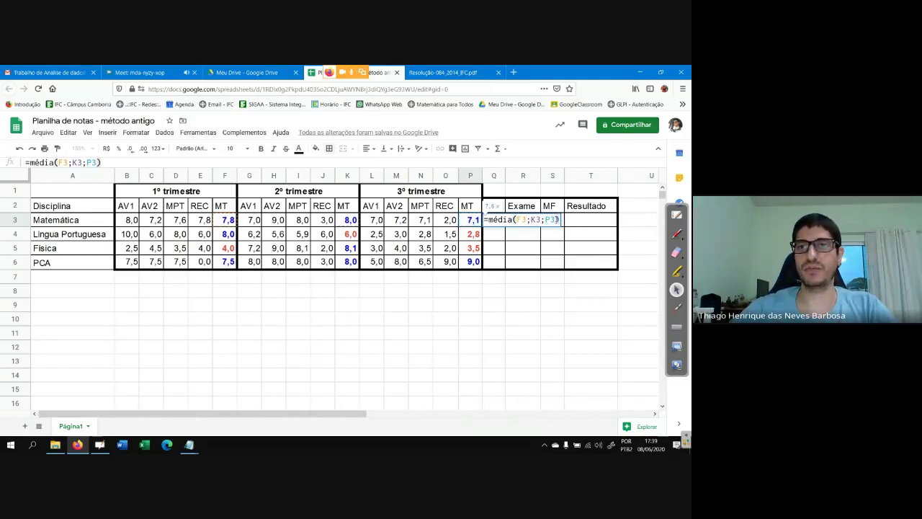
key(Return)
click(501, 224)
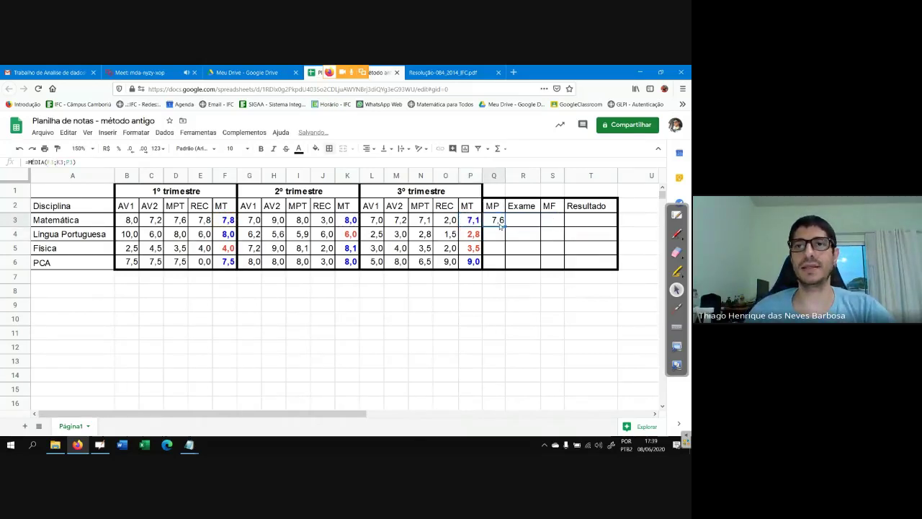
Step: Fill the MP formula down from Q3 to Q6 and copy the formatting of the MT grades P3:P6 onto Q3:Q6
drag(502, 267, 503, 268)
click(522, 360)
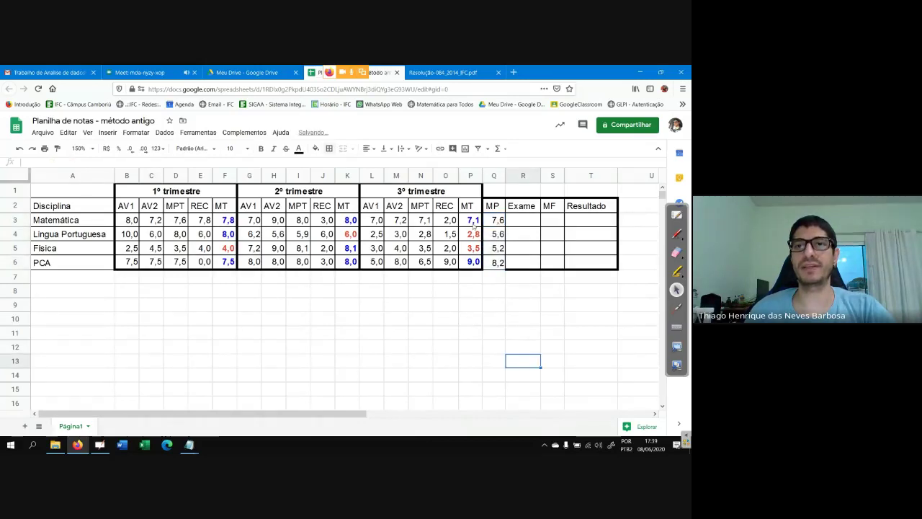
drag(473, 222, 472, 262)
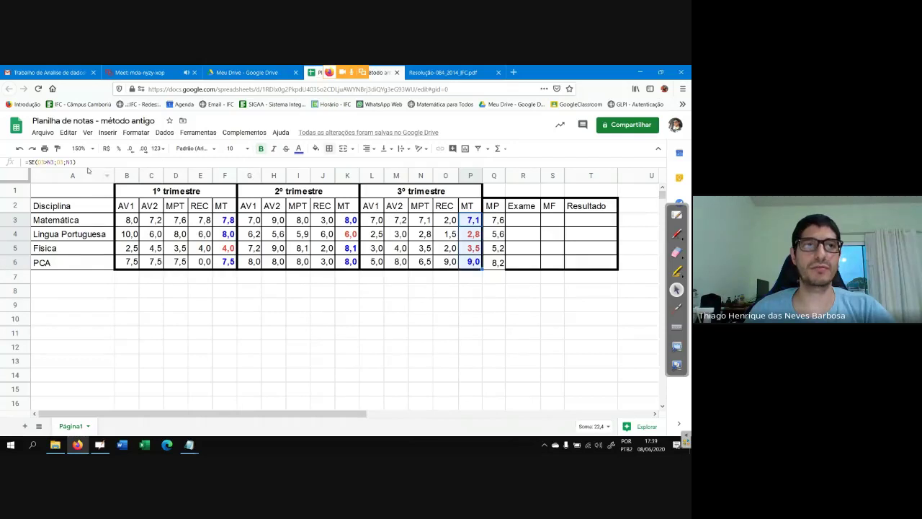
click(58, 148)
drag(489, 222, 494, 262)
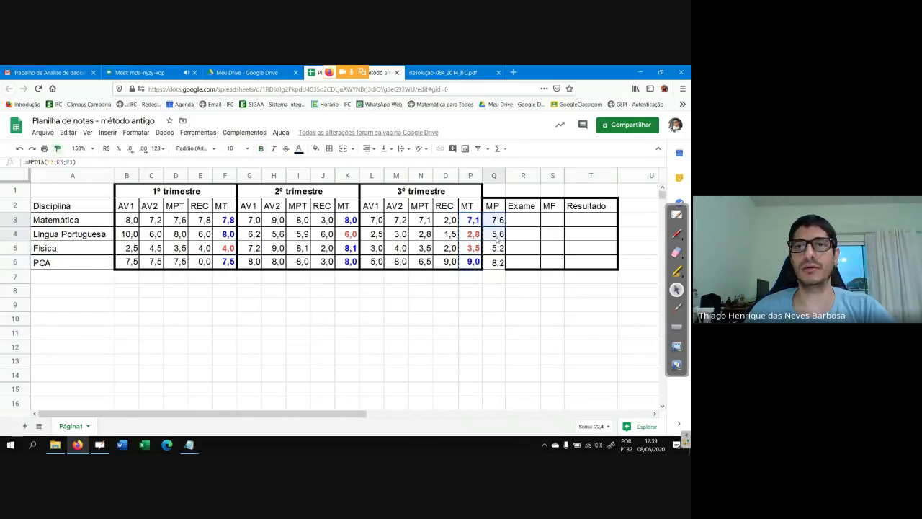
click(496, 346)
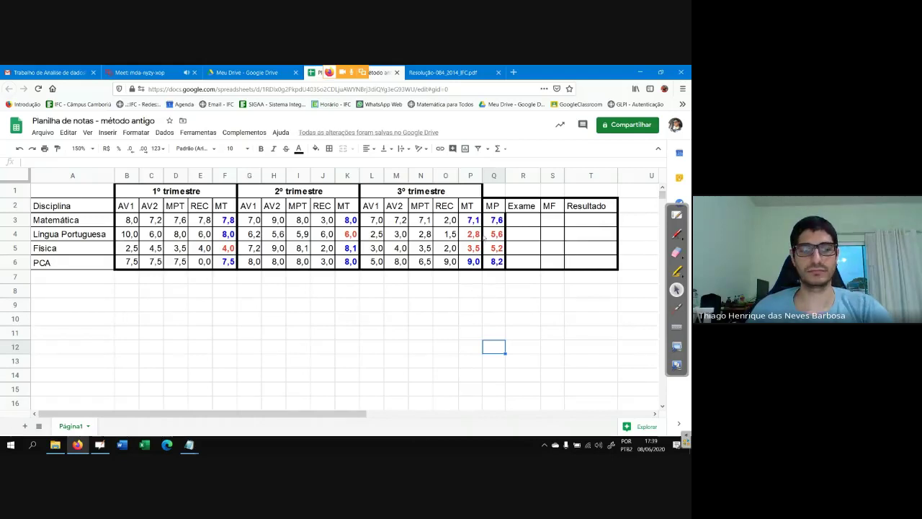
Step: Try to apply a right border to the MP grades in Q3:Q6
drag(496, 223, 497, 264)
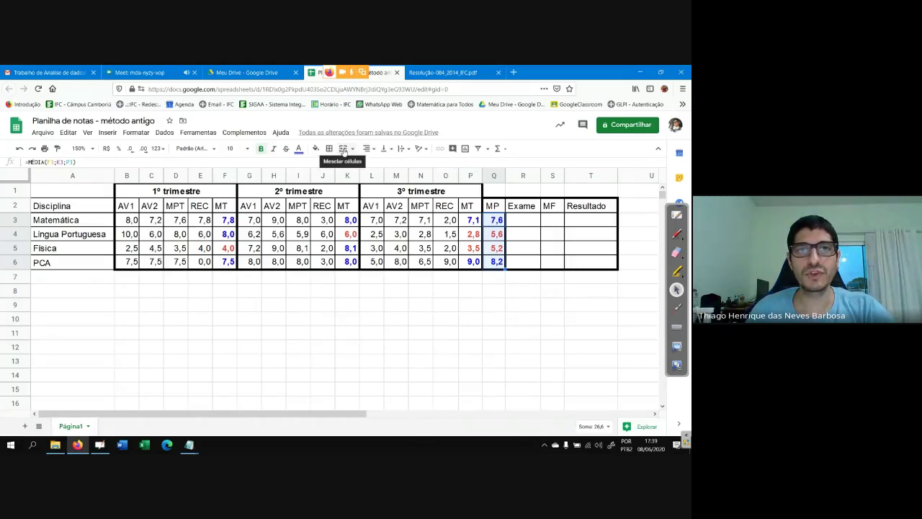
click(329, 149)
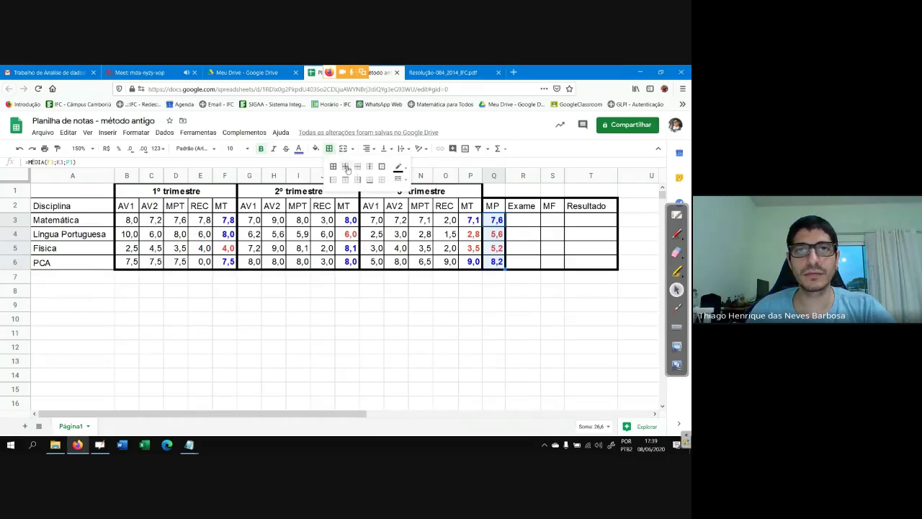
click(358, 180)
scroll(508, 207, down, 1)
scroll(508, 206, up, 1)
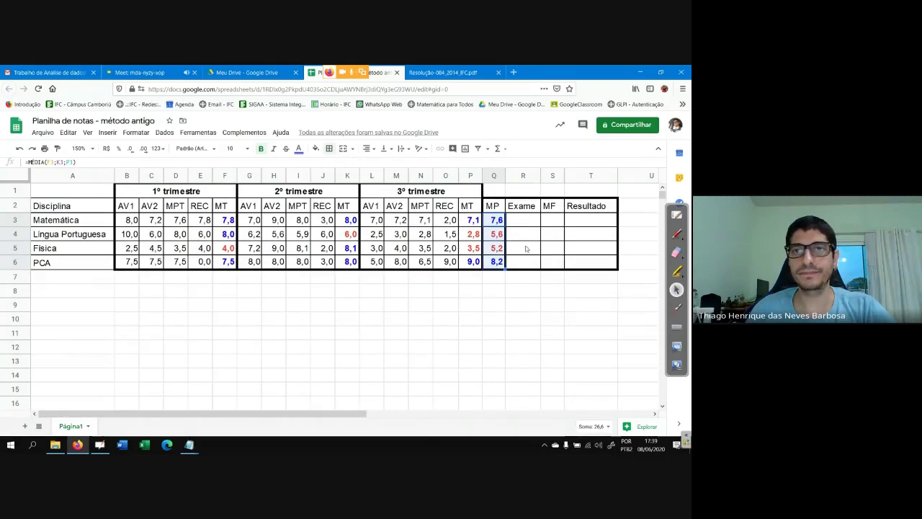
drag(493, 207, 590, 264)
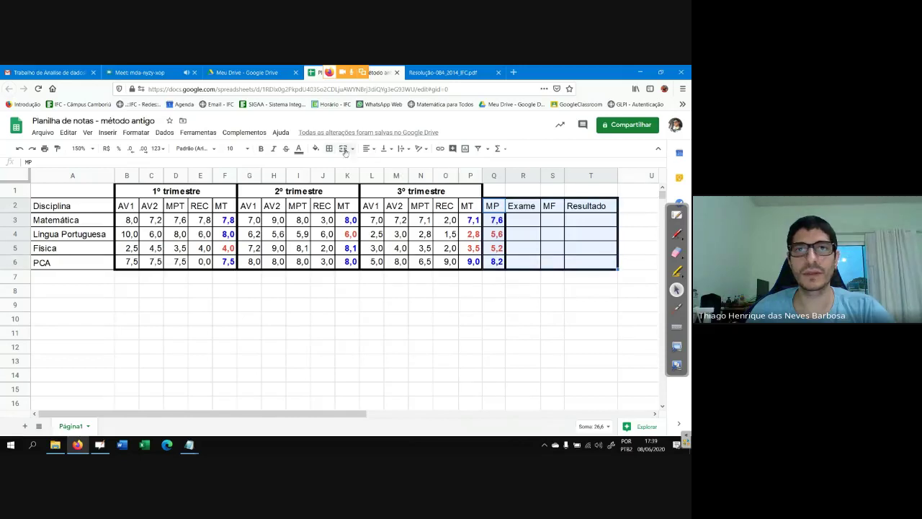
click(590, 332)
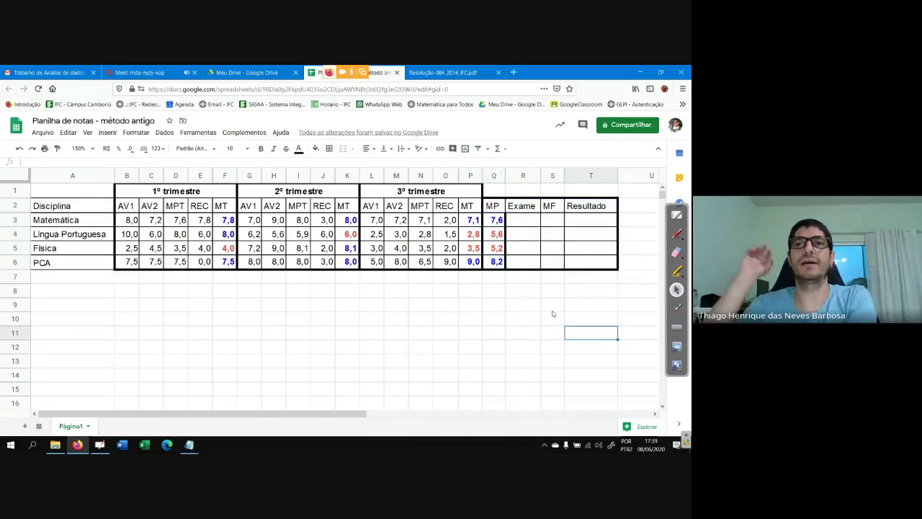
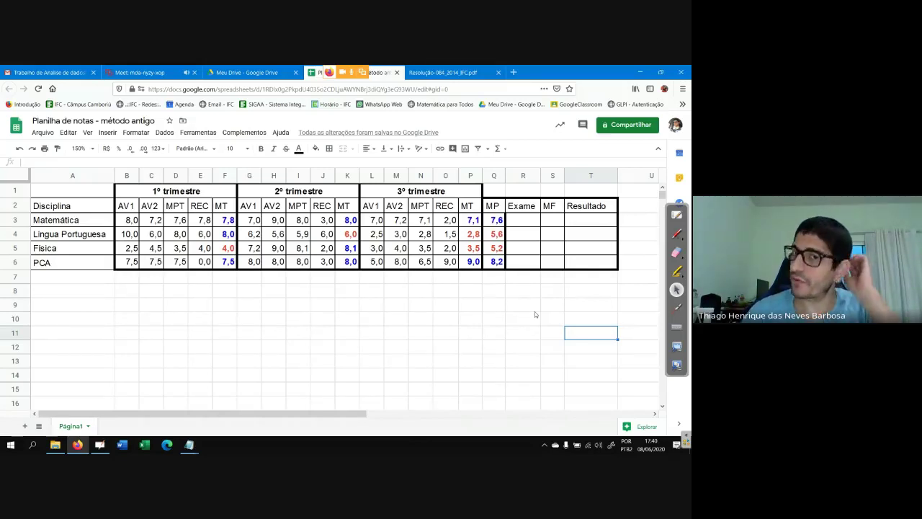
Step: Check the MP average and its formula for each subject in Q3:Q6
click(497, 221)
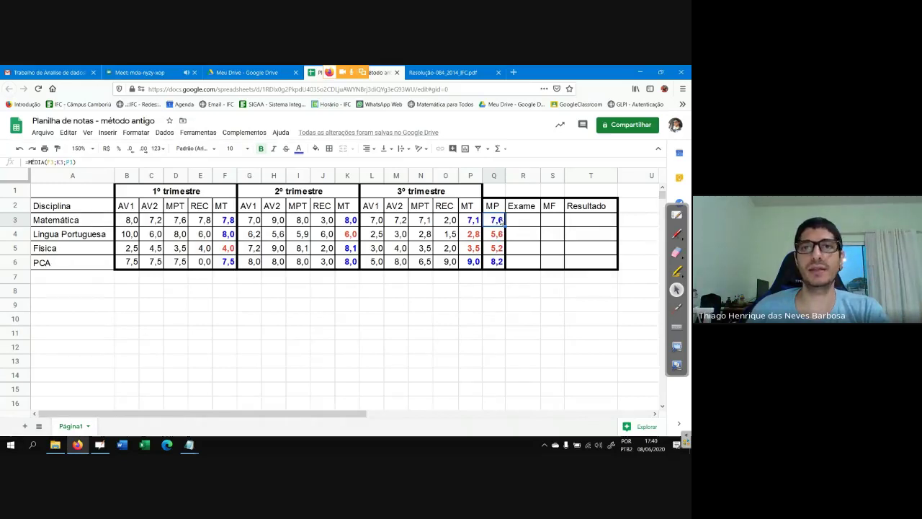
click(497, 262)
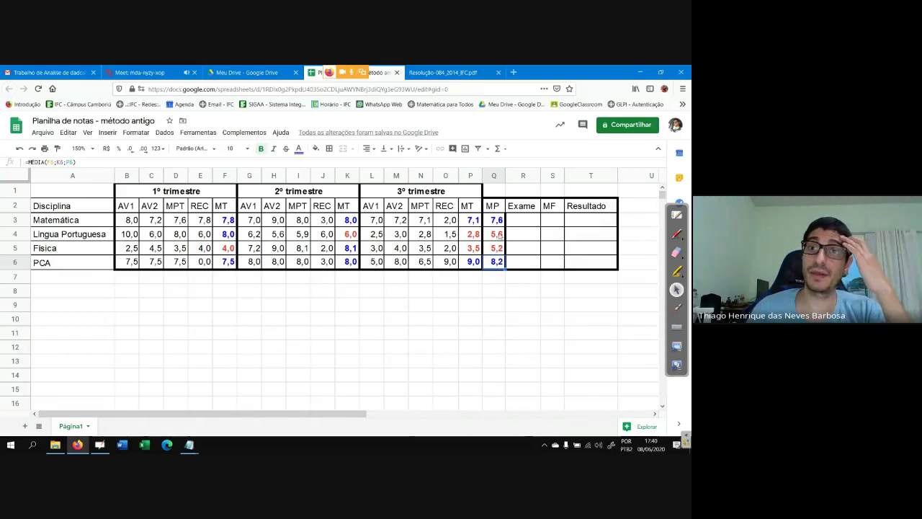
click(499, 236)
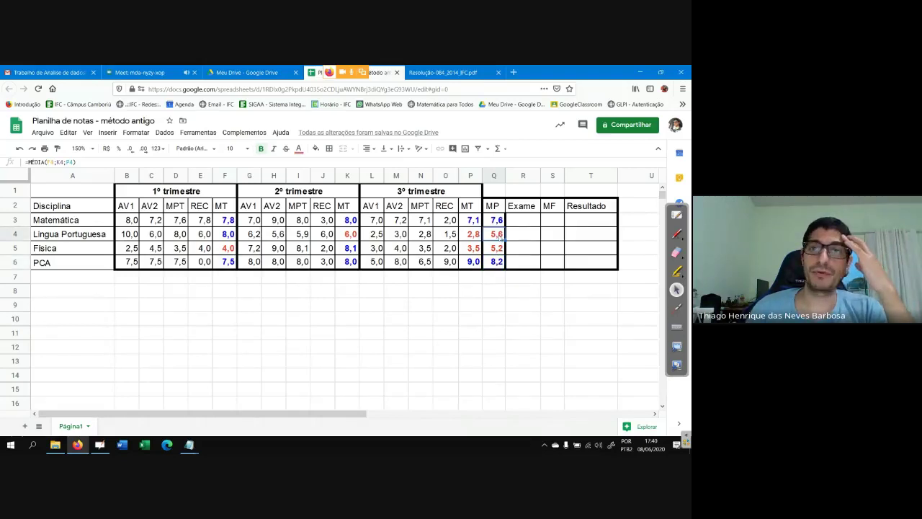
click(499, 249)
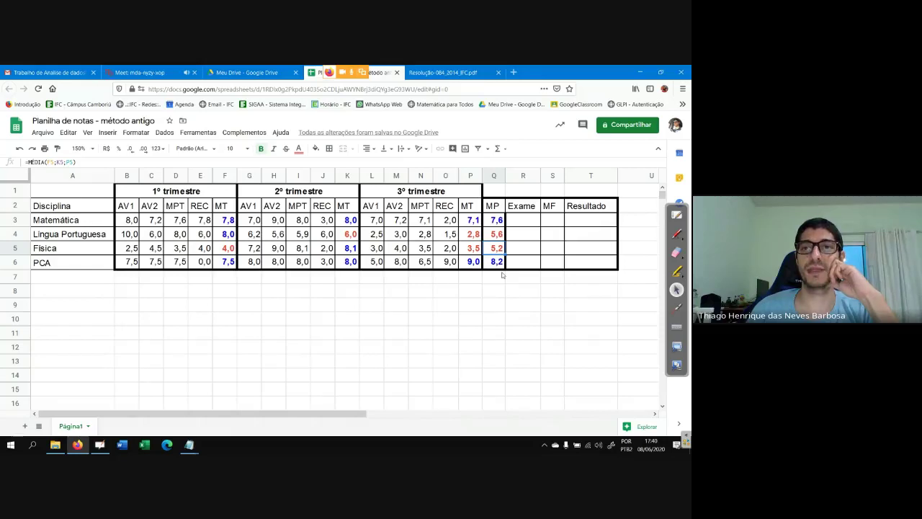
Step: Switch to the Resolução-084_2014_IFC.pdf document and read the MF formula in Art. 71
click(553, 220)
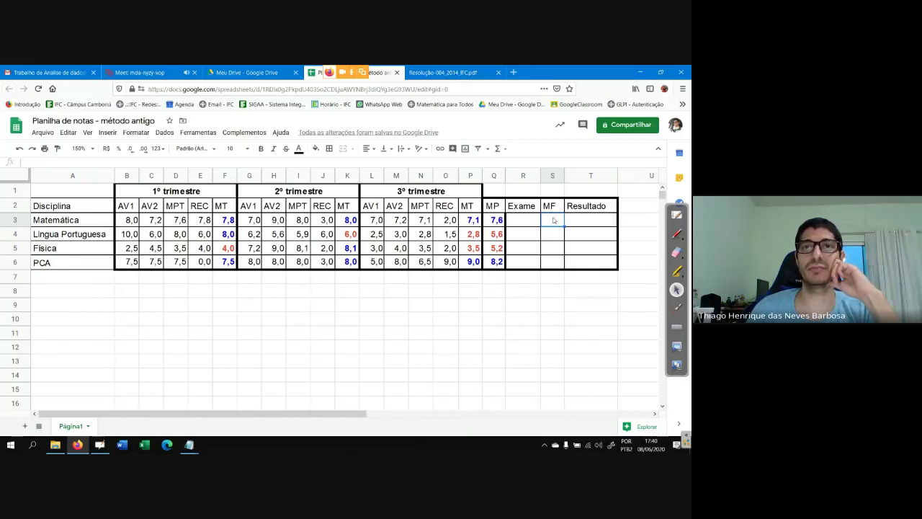
click(454, 73)
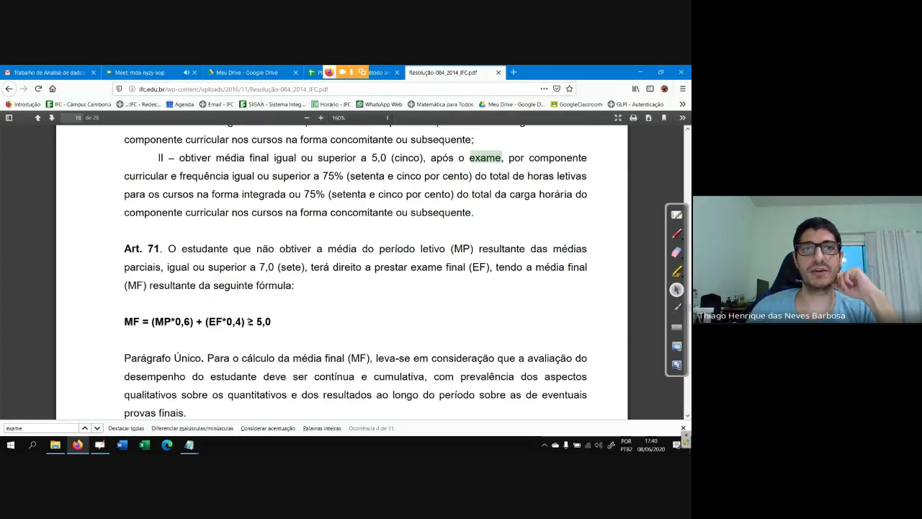
drag(245, 321, 175, 322)
click(175, 322)
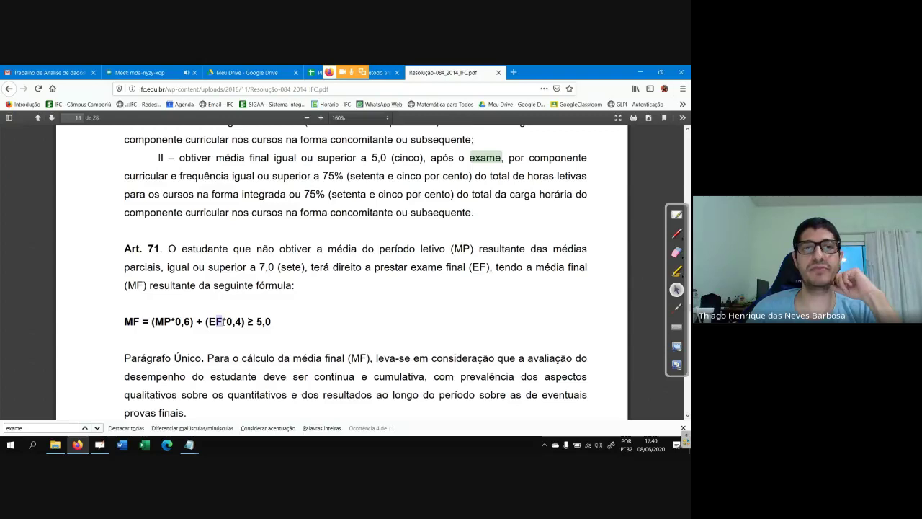
click(231, 322)
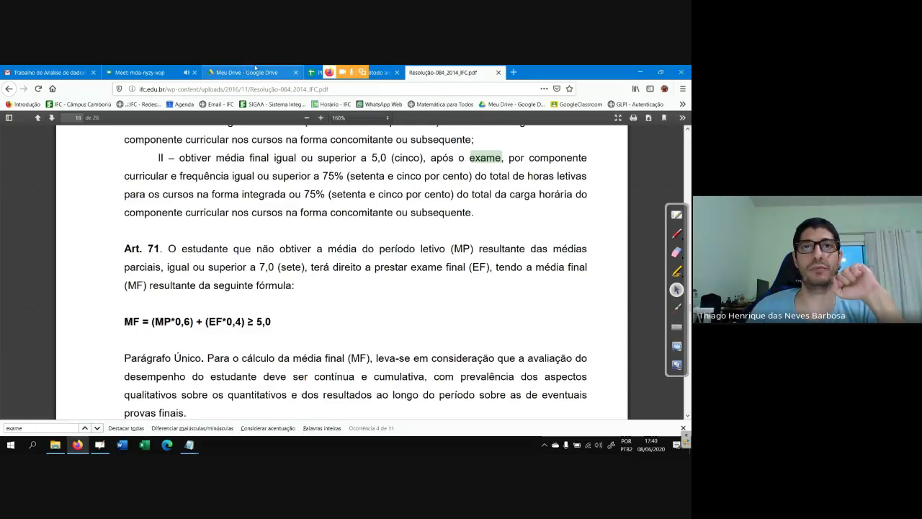
Step: Back in the grade spreadsheet, calculate the MF of Matemática in S3 with =Q3*0,6+R3*0,4 and fill the formula down to S6
click(385, 72)
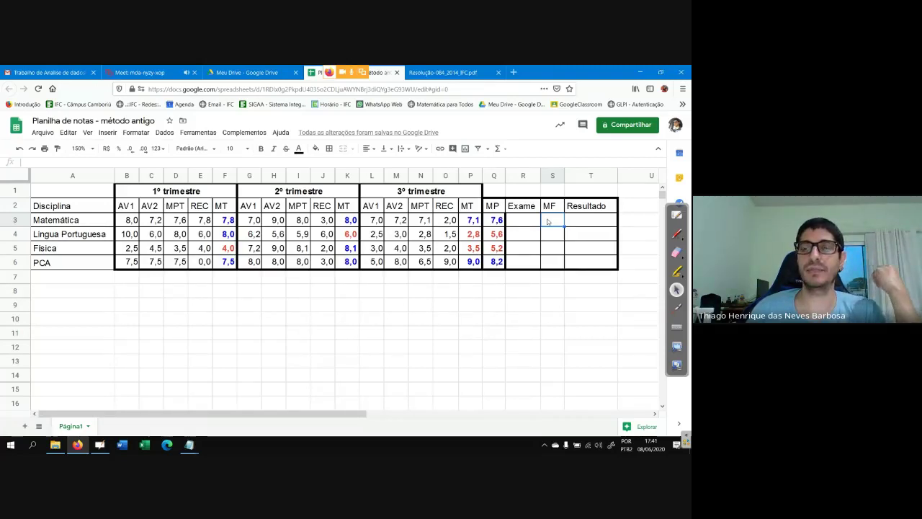
double_click(547, 222)
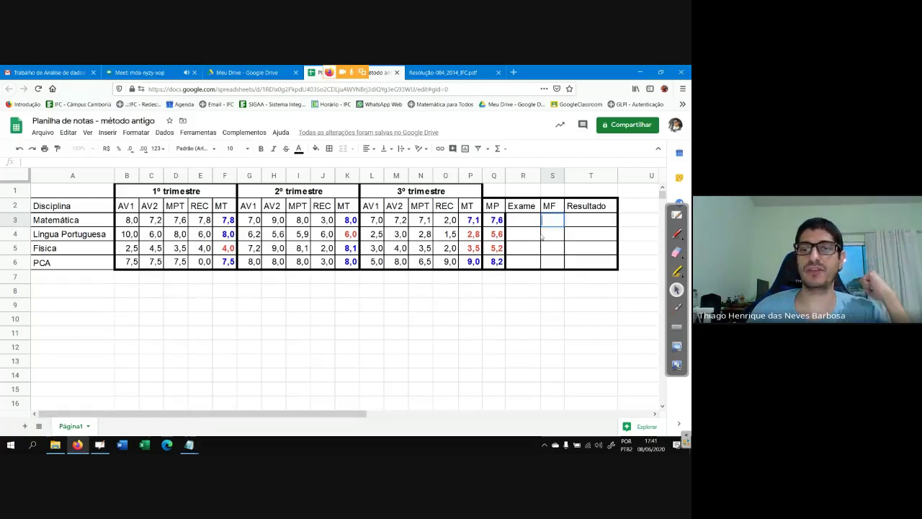
text(=)
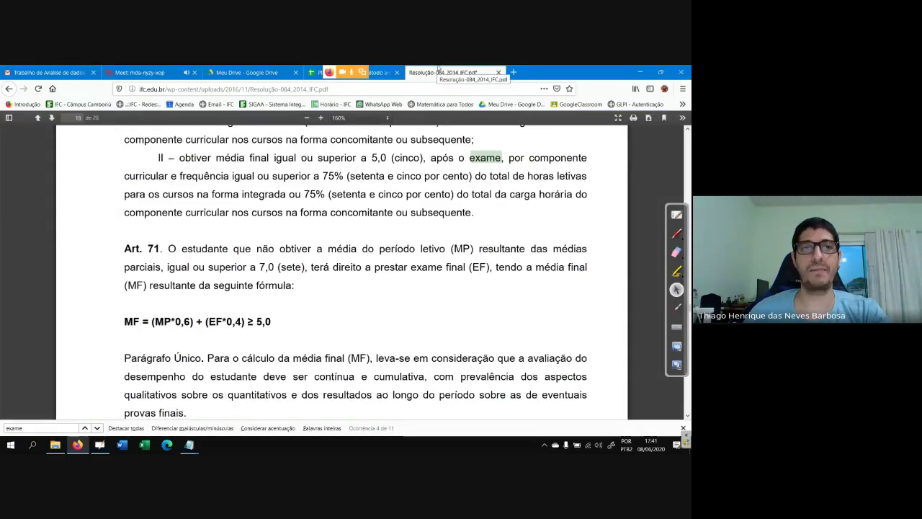
click(382, 72)
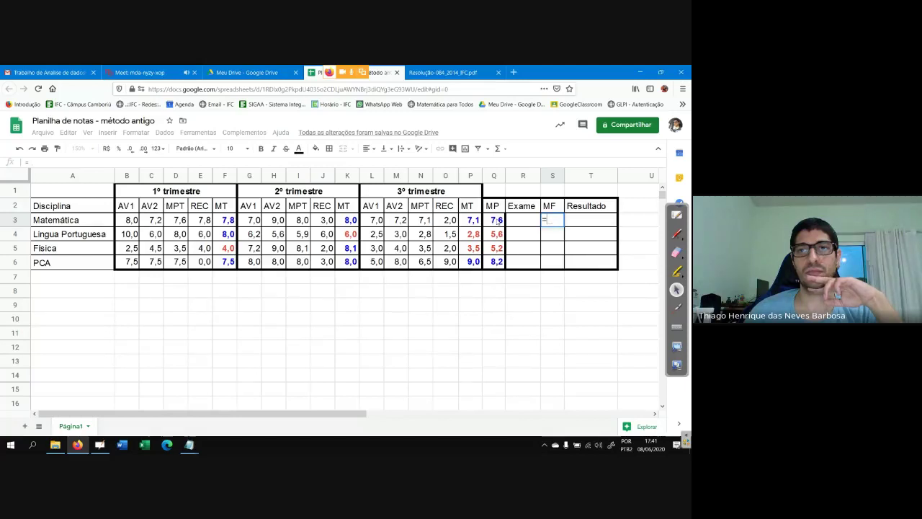
click(497, 220)
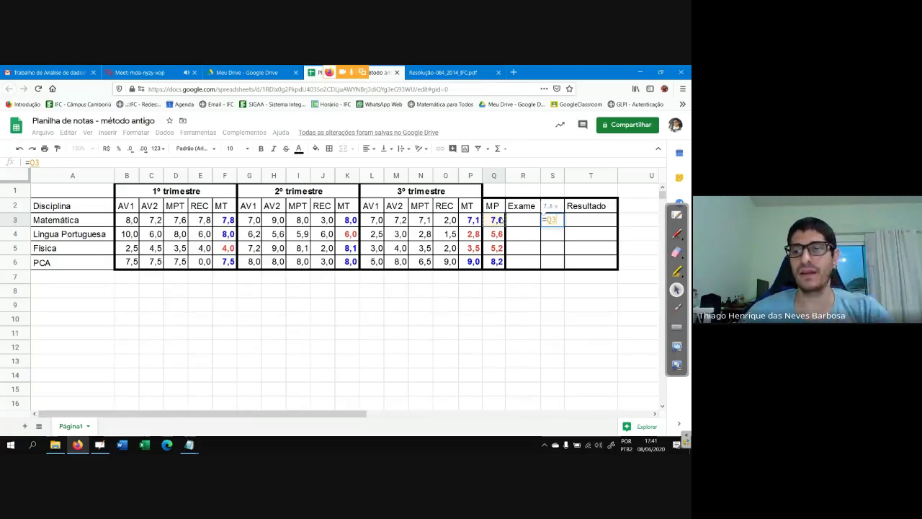
text(*)
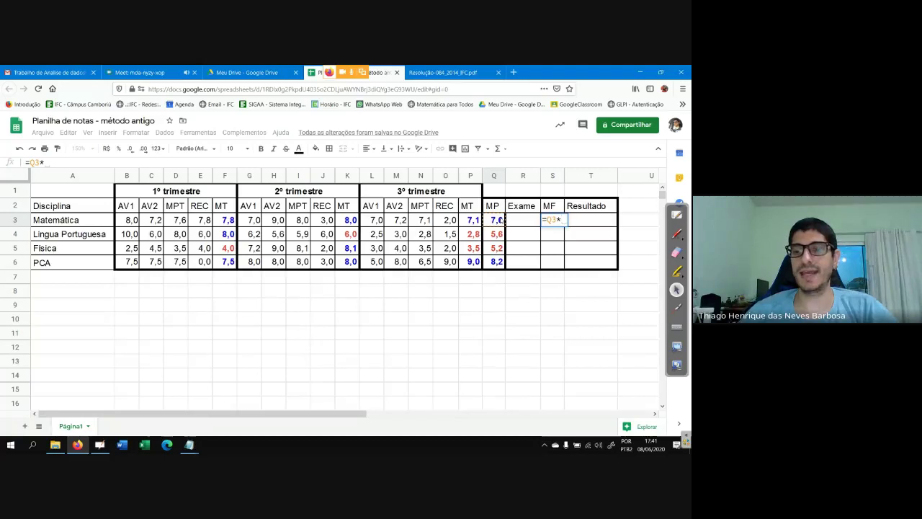
text(0)
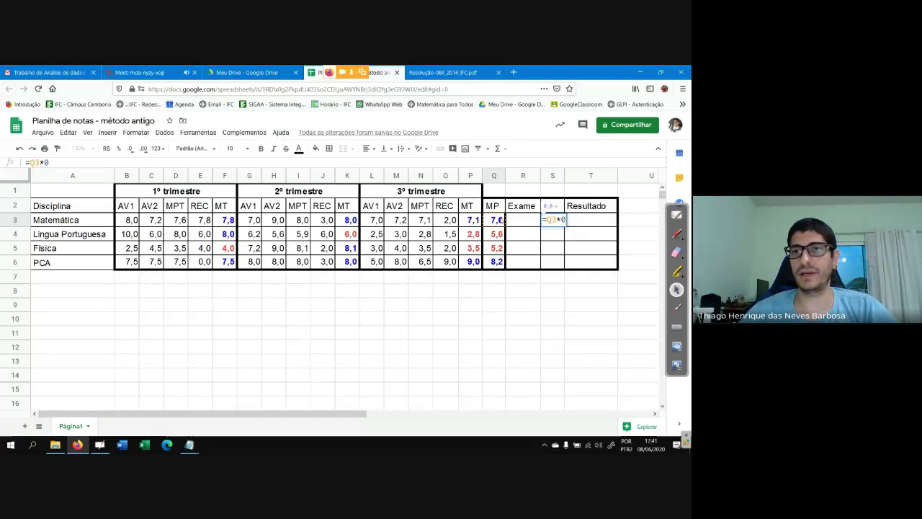
text(,6)
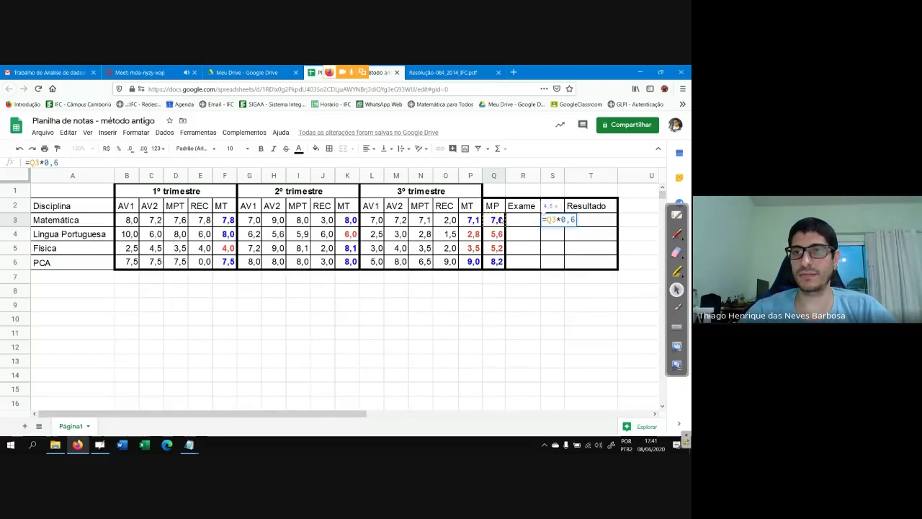
text(+)
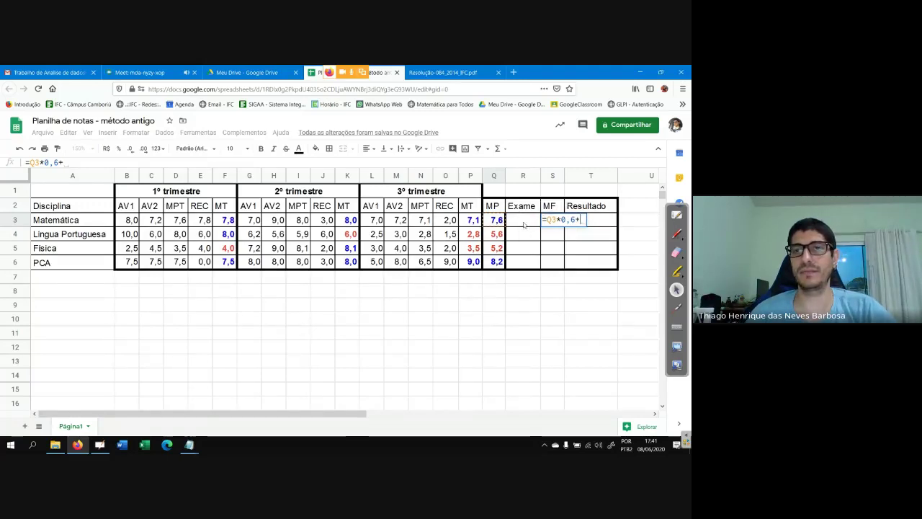
click(527, 224)
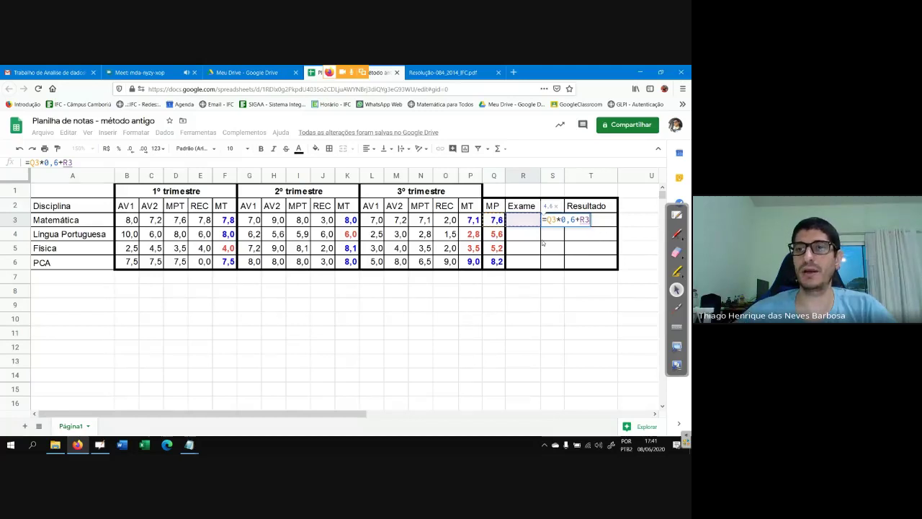
text(*)
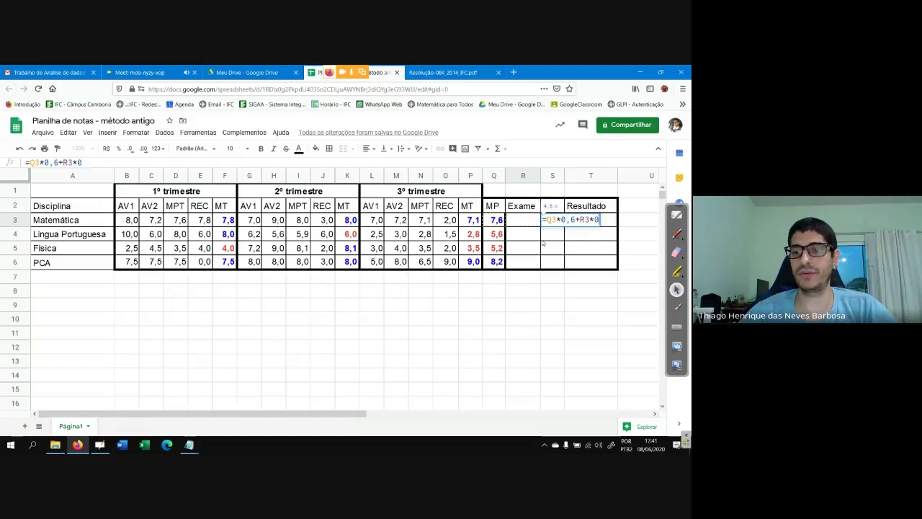
text(0,4)
key(Return)
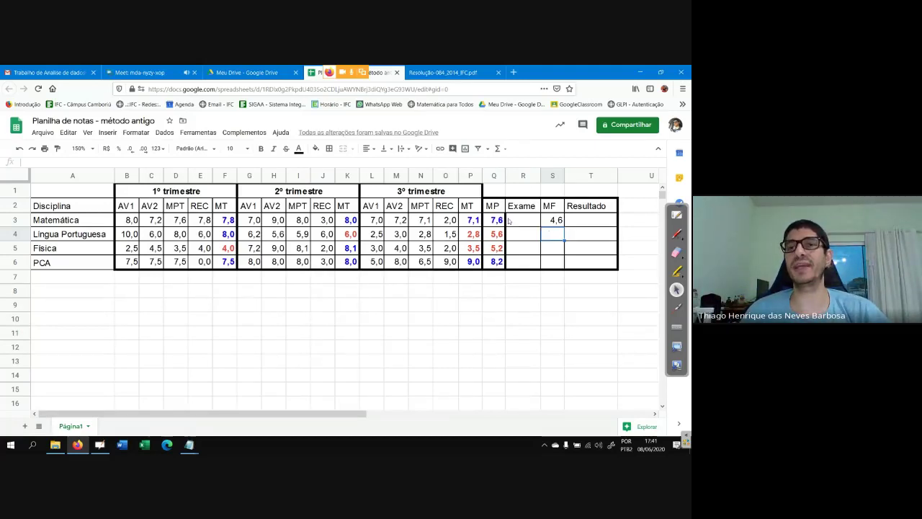
click(552, 225)
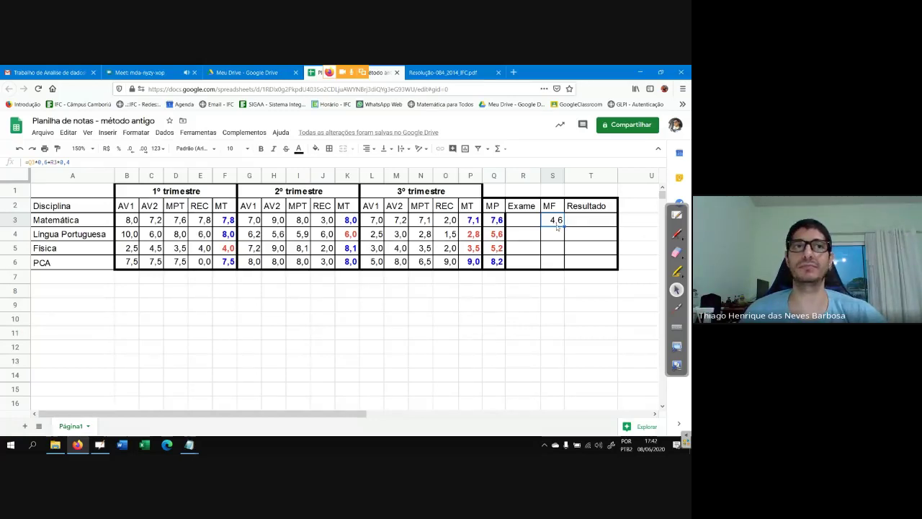
drag(565, 226, 561, 270)
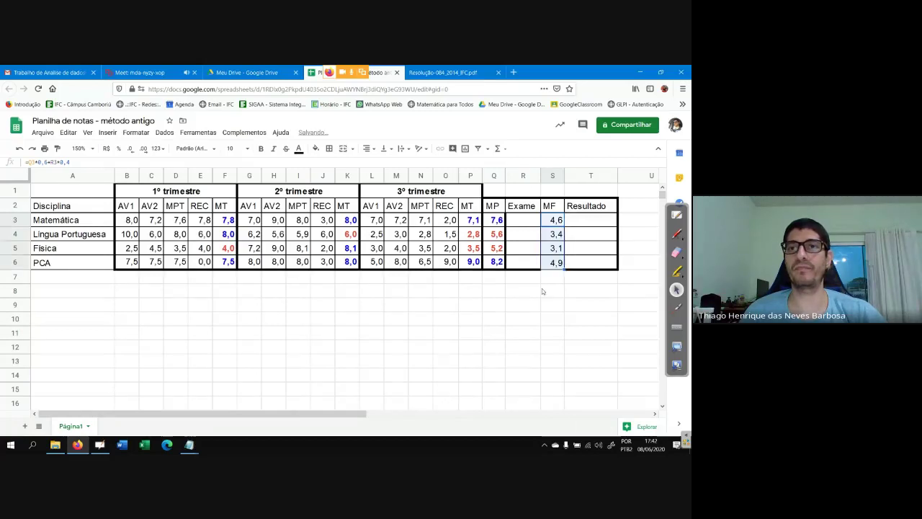
Step: Examine the Exame cells of Língua Portuguesa and Física and the MF formula in S4
click(515, 238)
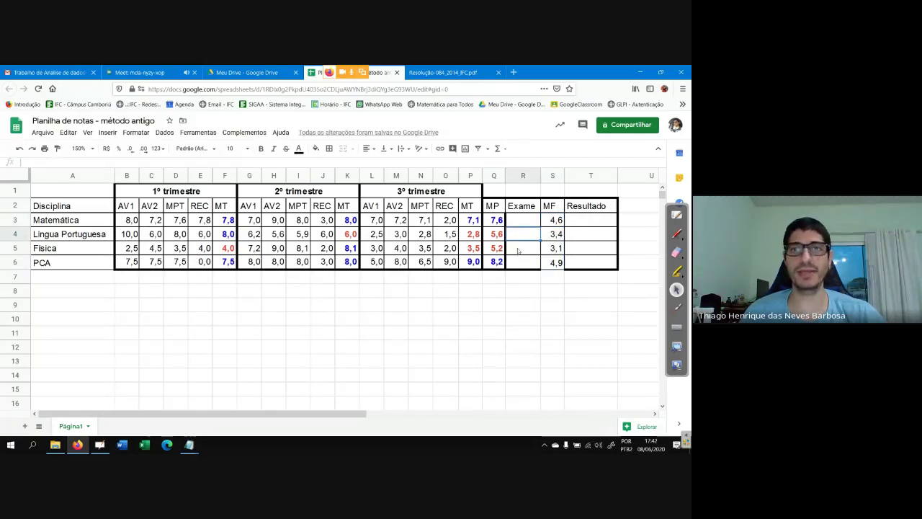
click(518, 250)
click(520, 238)
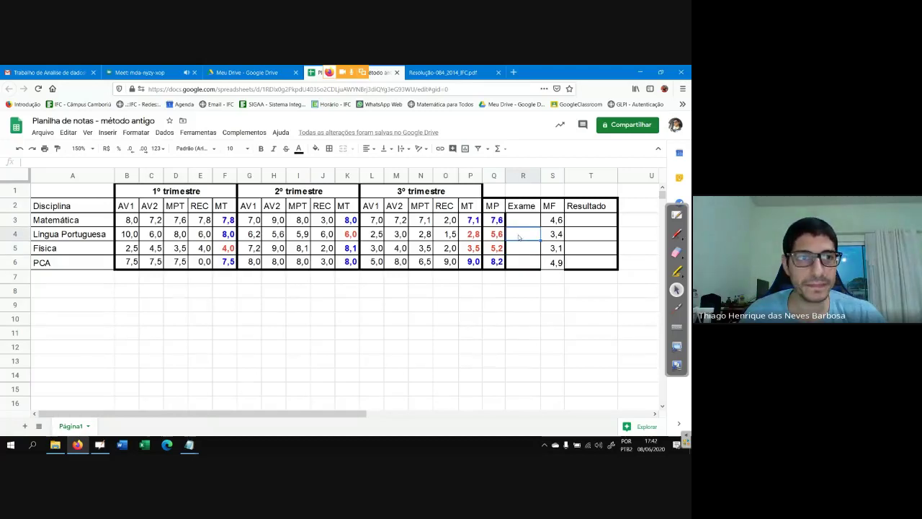
click(520, 251)
click(520, 236)
click(554, 235)
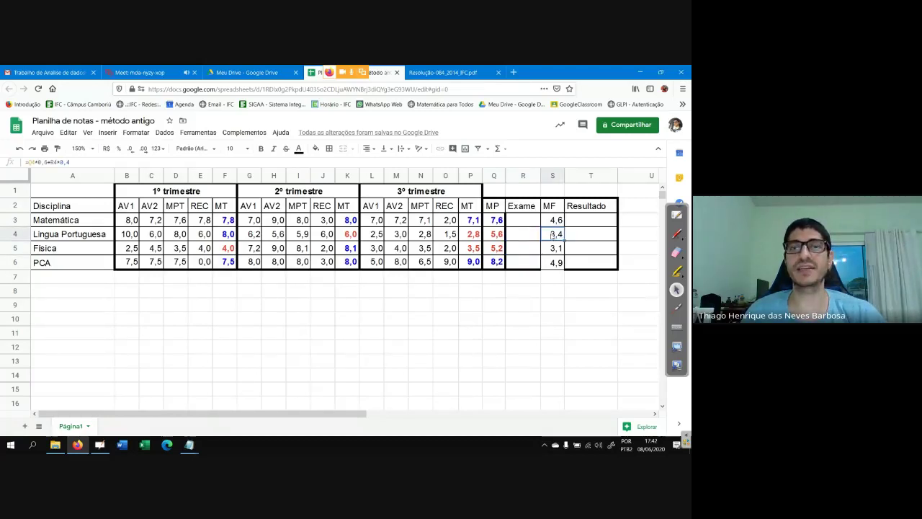
Step: Change the MF formula of Matemática in S3 to =SE(Q3>=7,0;Q3;Q3*0,6+R3*0,4)
click(556, 225)
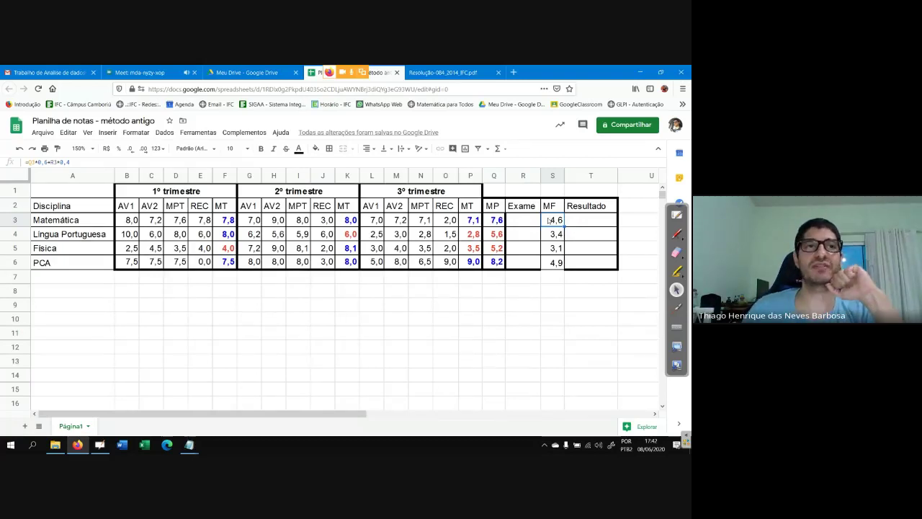
click(30, 162)
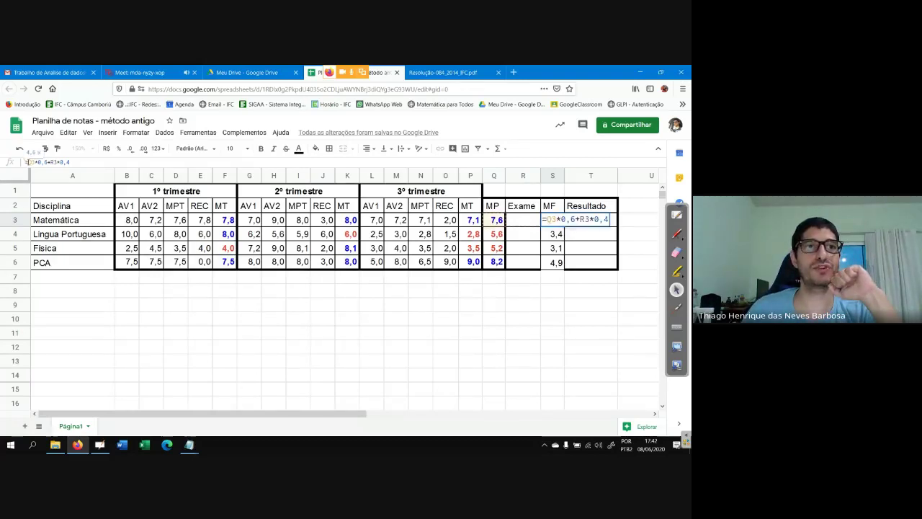
text(se)
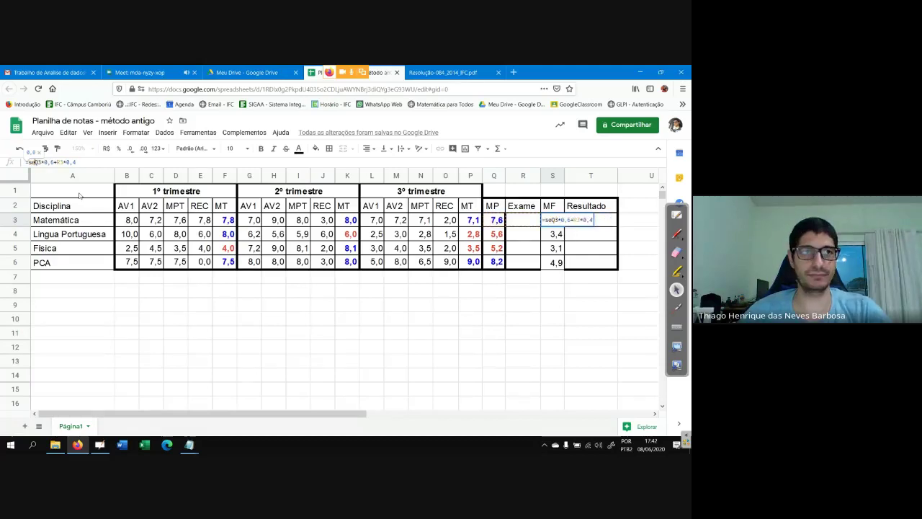
text(()
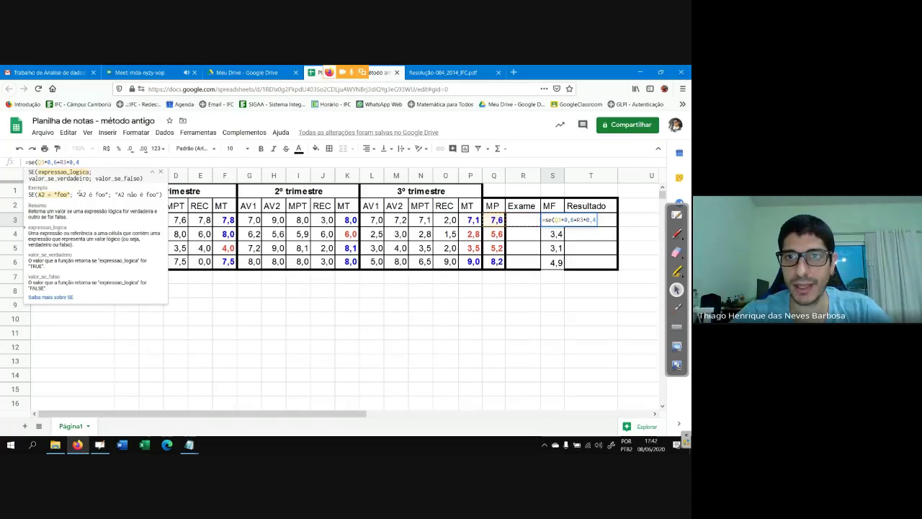
text(q)
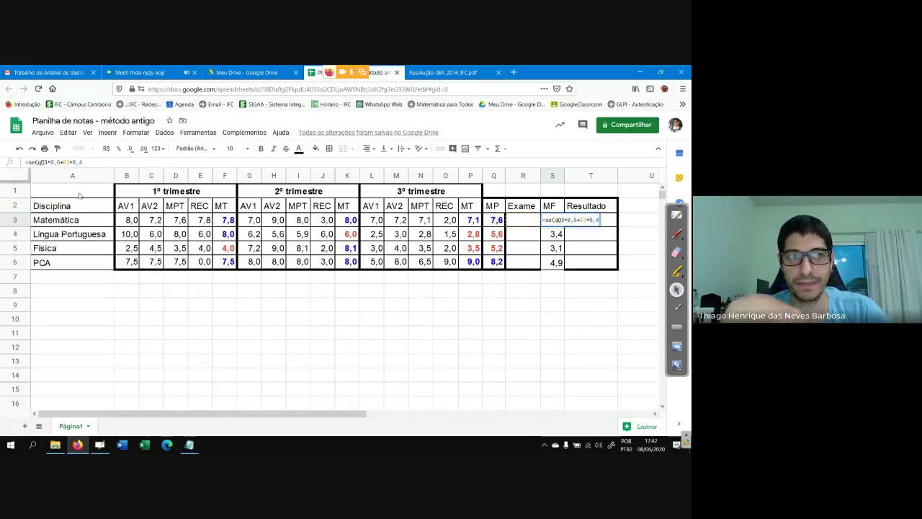
text(3)
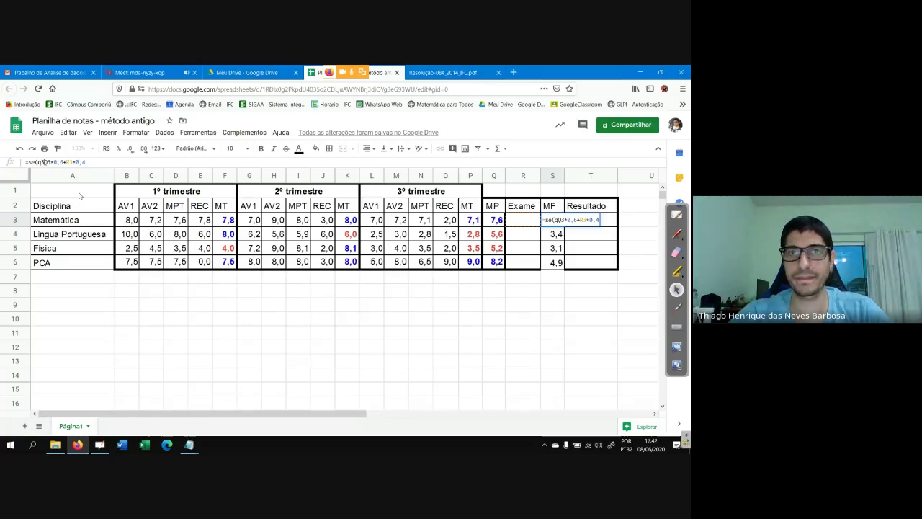
text(>)
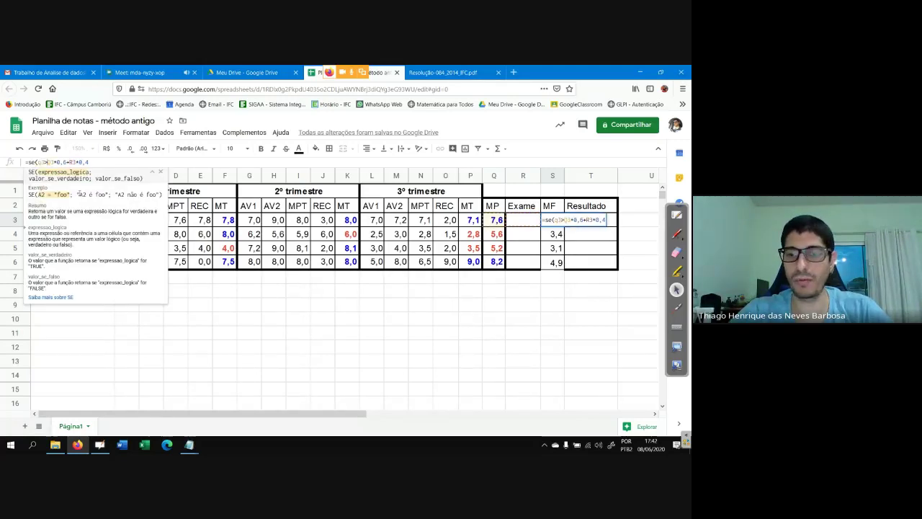
text(=7)
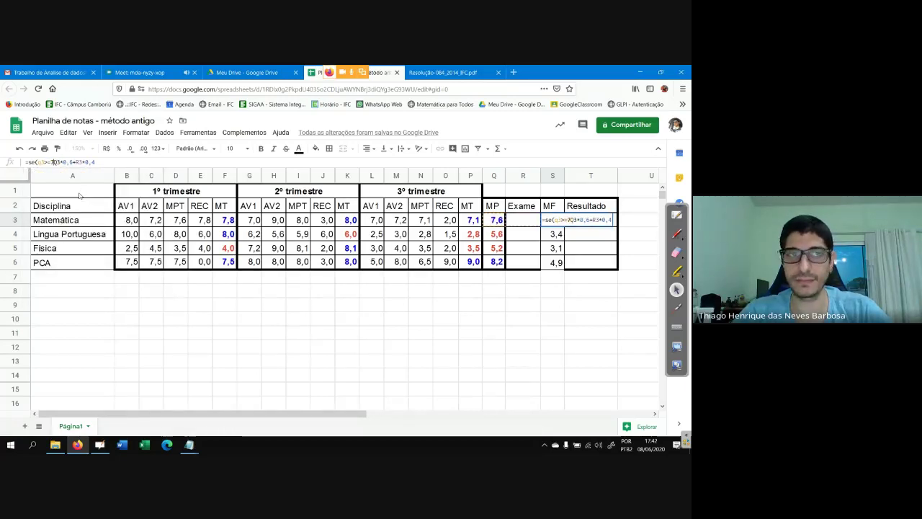
text(,0)
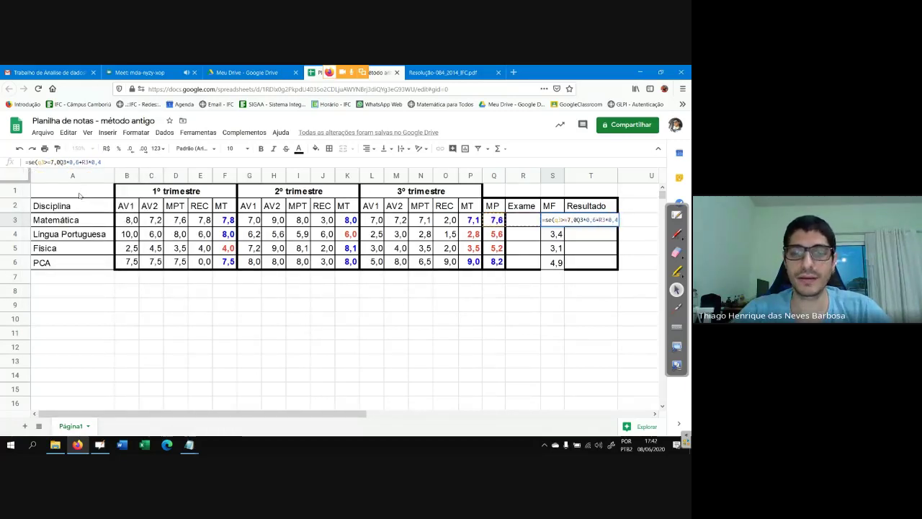
text(;)
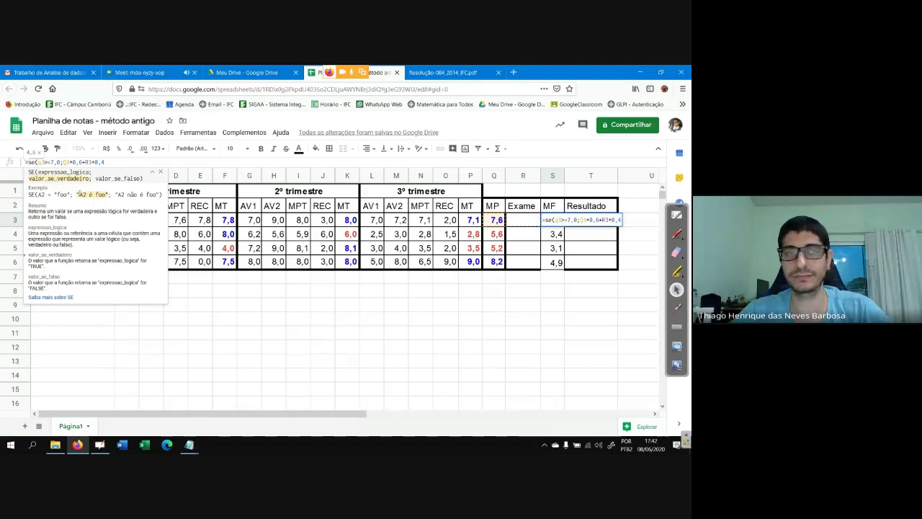
text(q3)
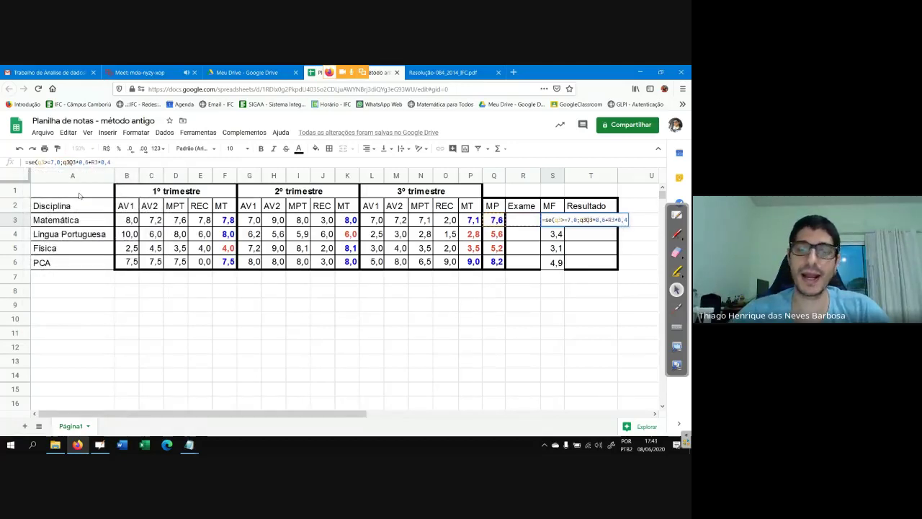
text(;)
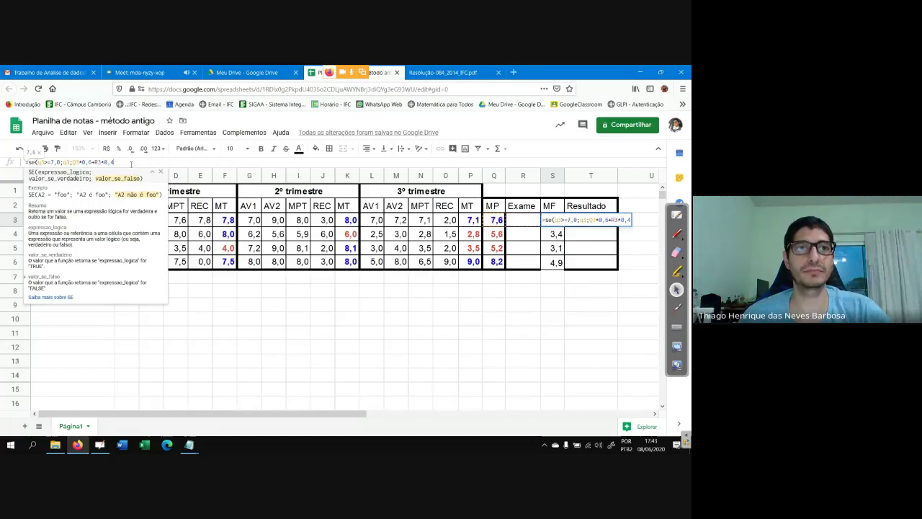
key(Return)
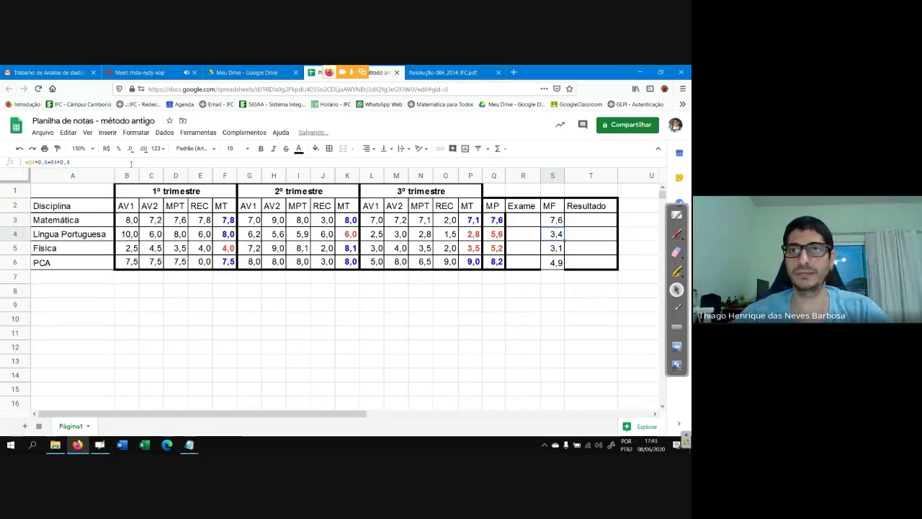
Step: Review the parts of the SE formula in S3 and the MP grades it tests in Q3:Q6
click(558, 220)
drag(111, 162, 25, 163)
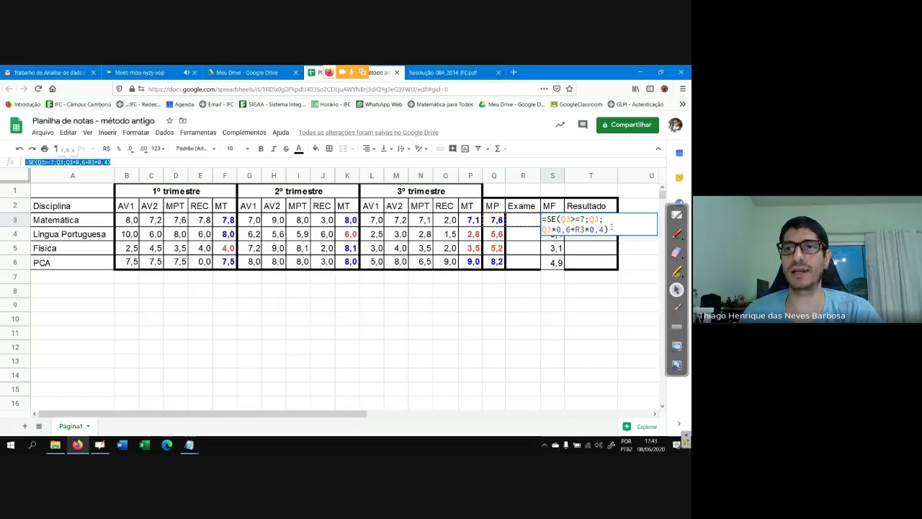
drag(610, 229, 587, 220)
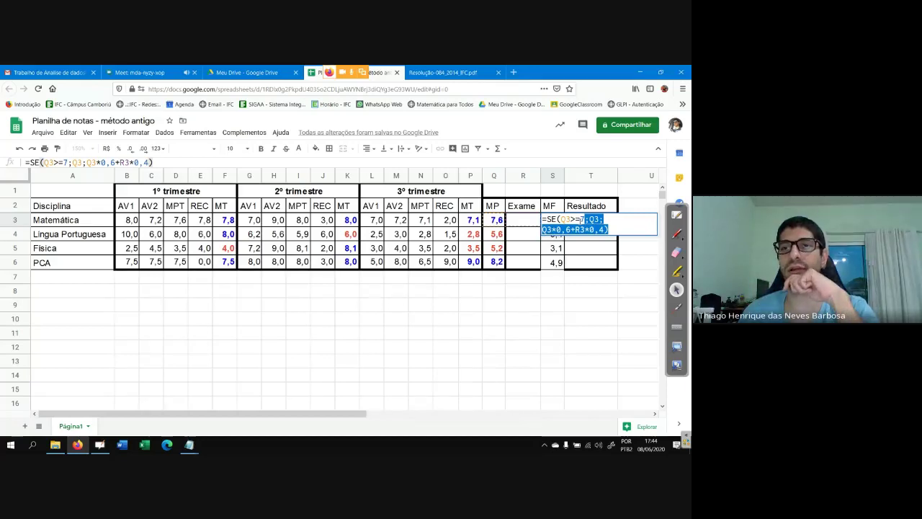
key(Return)
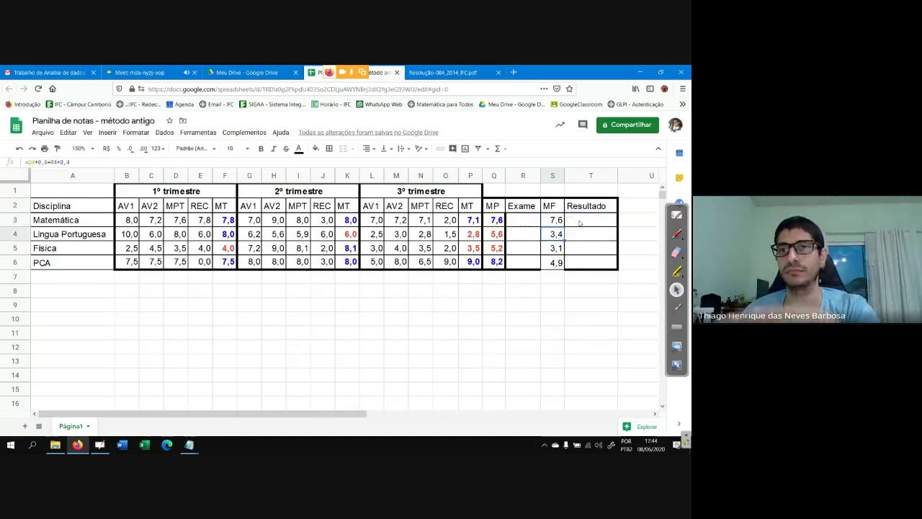
drag(493, 219, 495, 262)
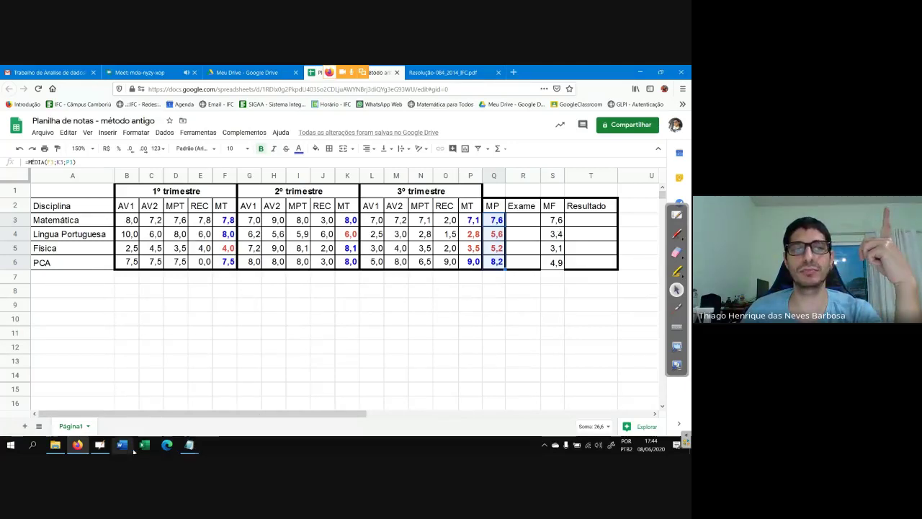
click(93, 446)
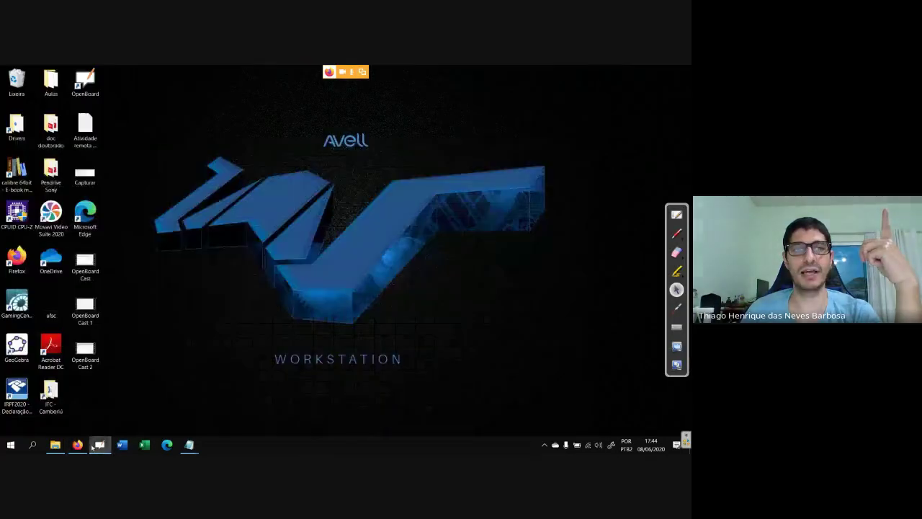
click(77, 444)
click(450, 70)
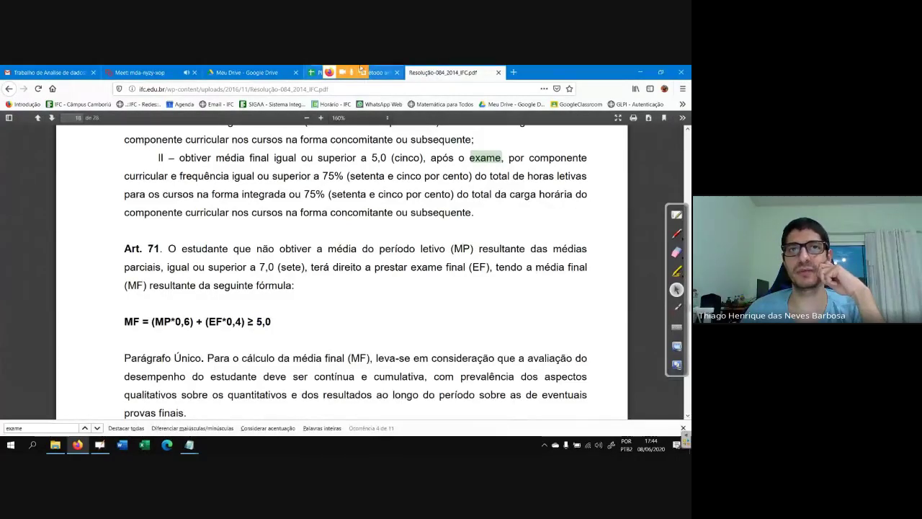
click(238, 72)
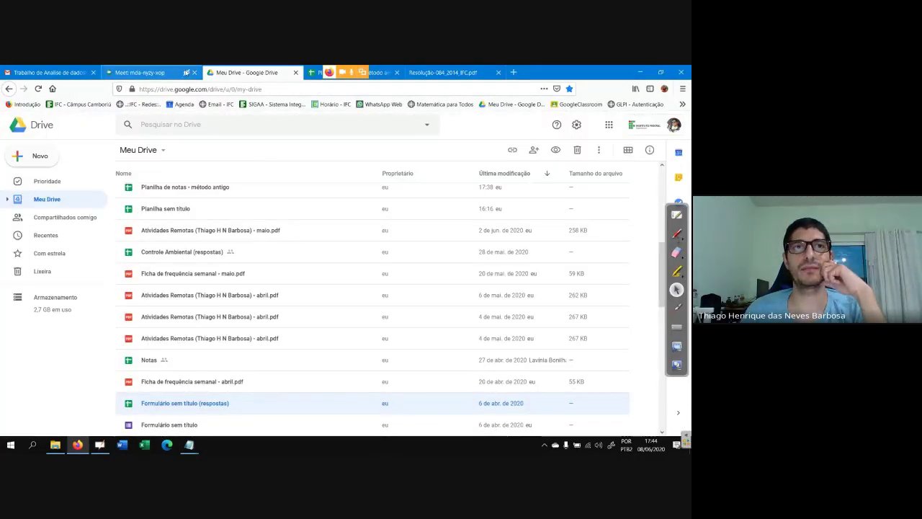
click(170, 75)
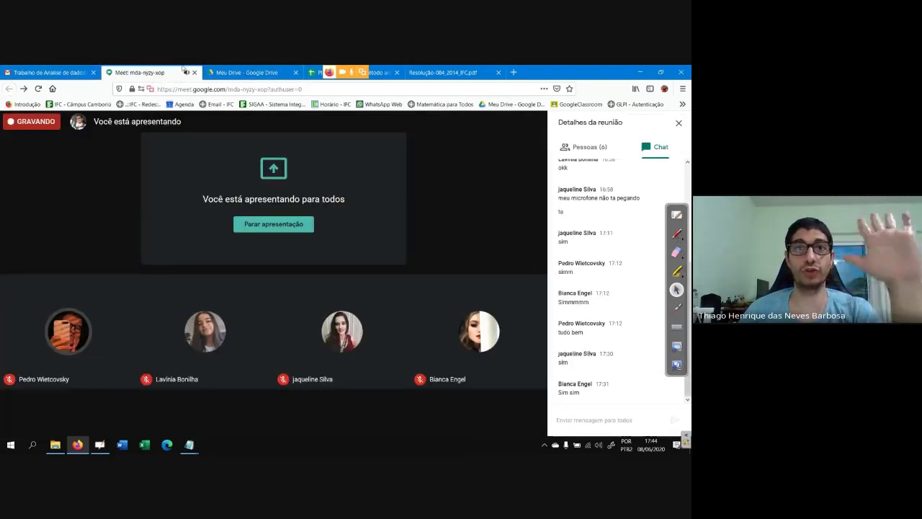
click(442, 72)
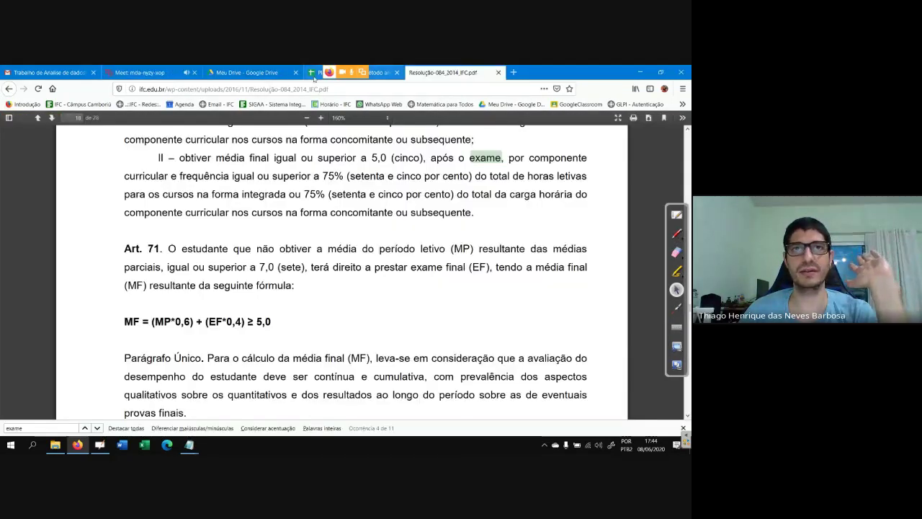
Step: In the grade spreadsheet, enter the Exame grades 2,2 for Língua Portuguesa in R4 and 6,0 for Física in R5
click(314, 72)
key(Right)
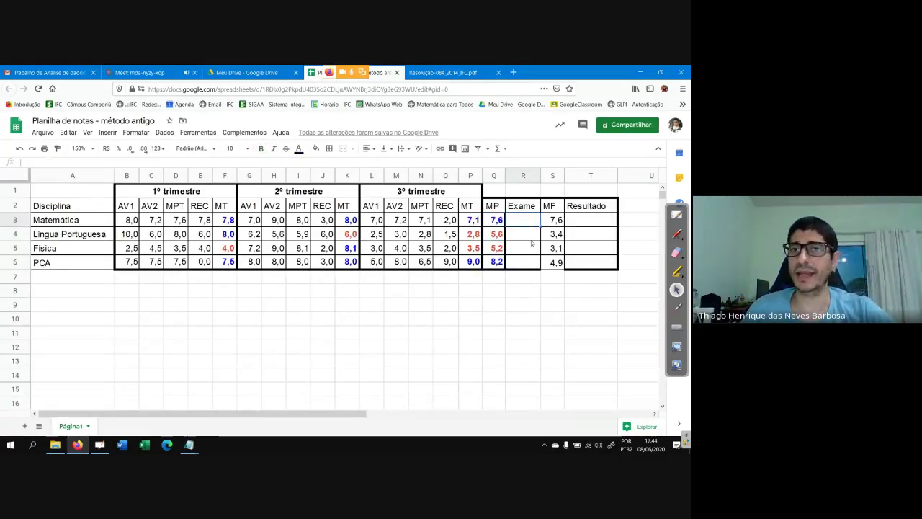
click(528, 237)
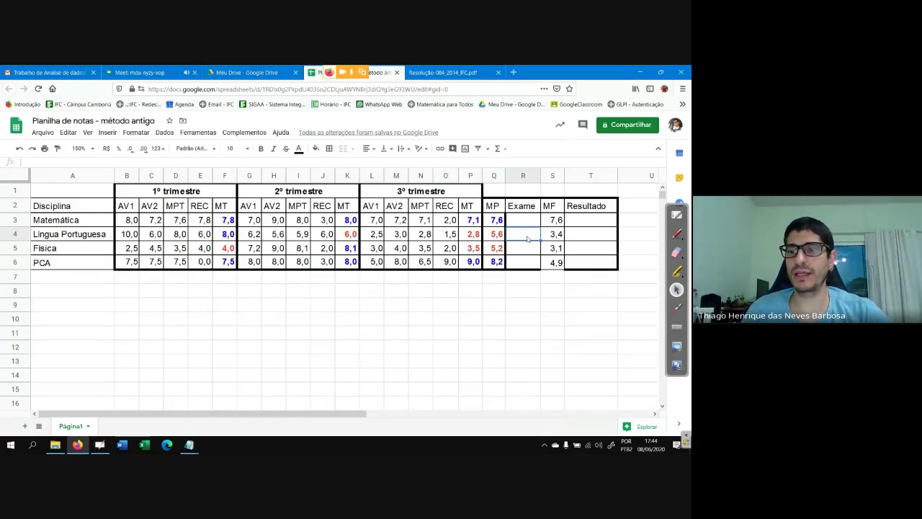
text(2,2)
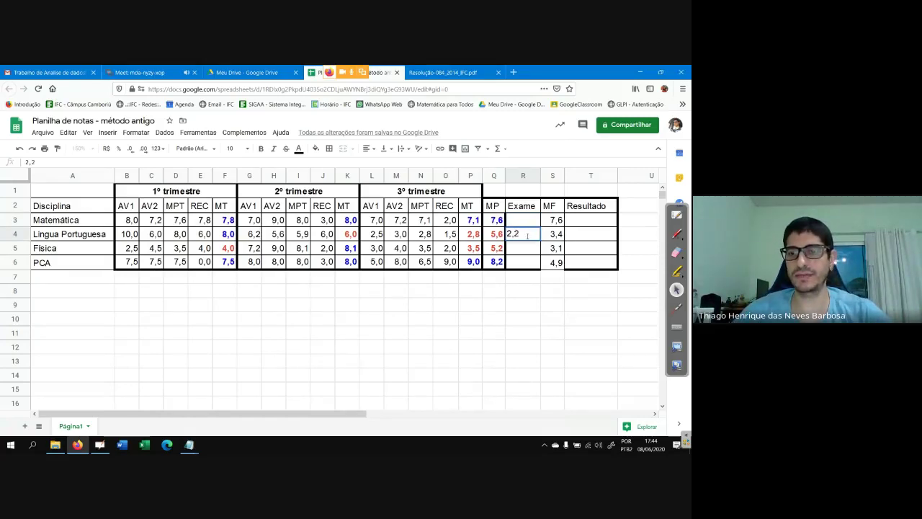
key(Return)
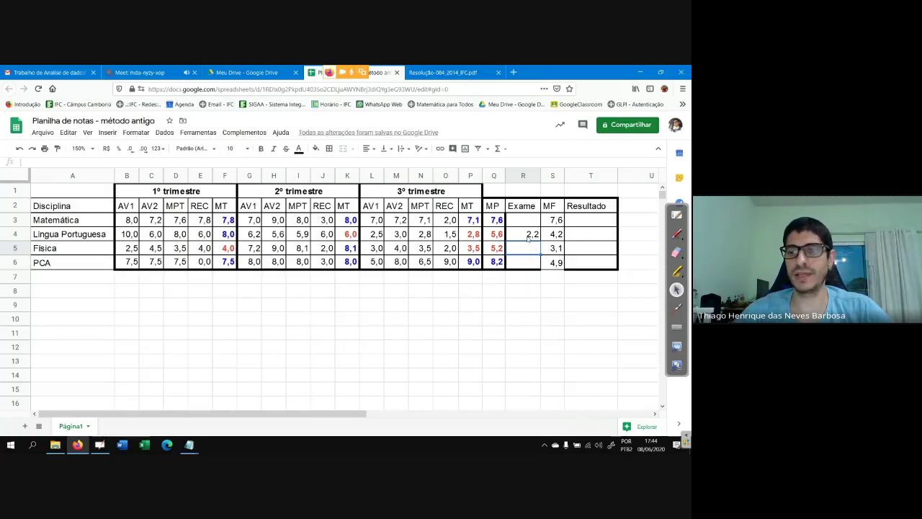
text(6,0)
key(Return)
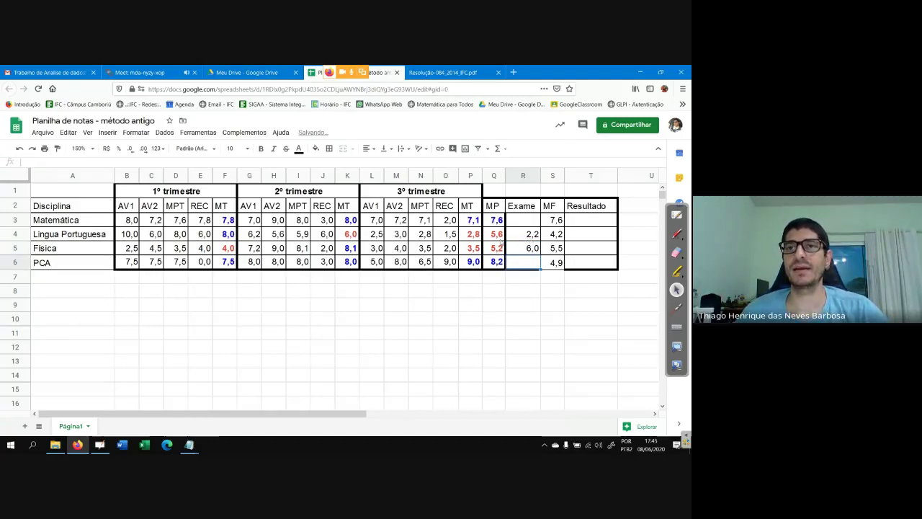
Step: Check the MF formula of Língua Portuguesa in S4
click(556, 236)
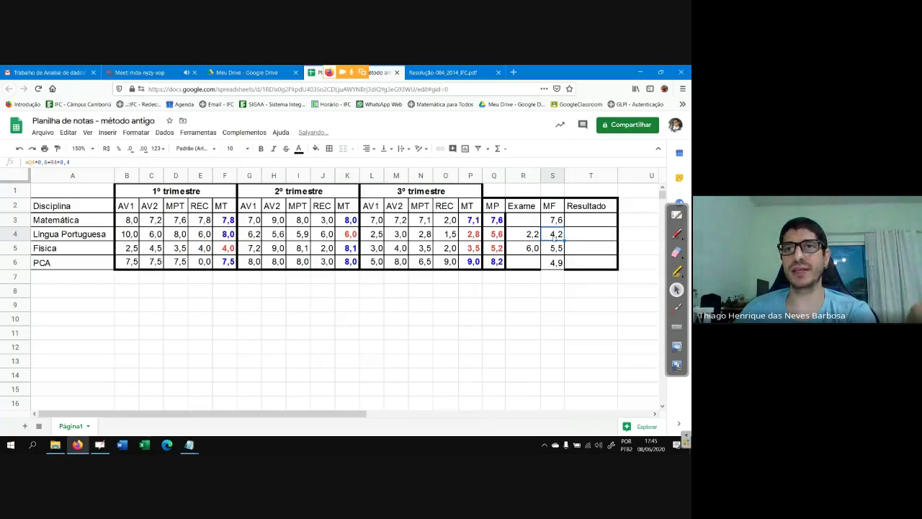
double_click(555, 237)
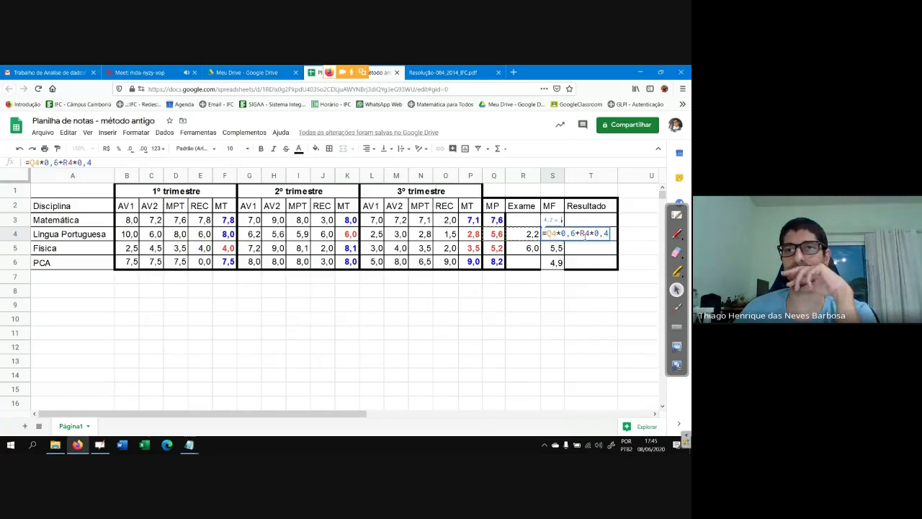
key(Return)
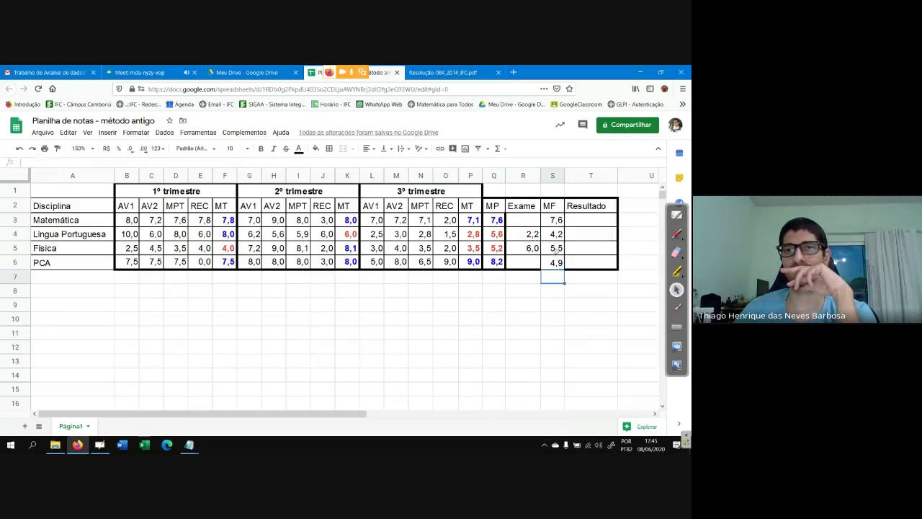
click(555, 240)
Step: Fill the SE formula for MF from S3 down to S6
click(559, 227)
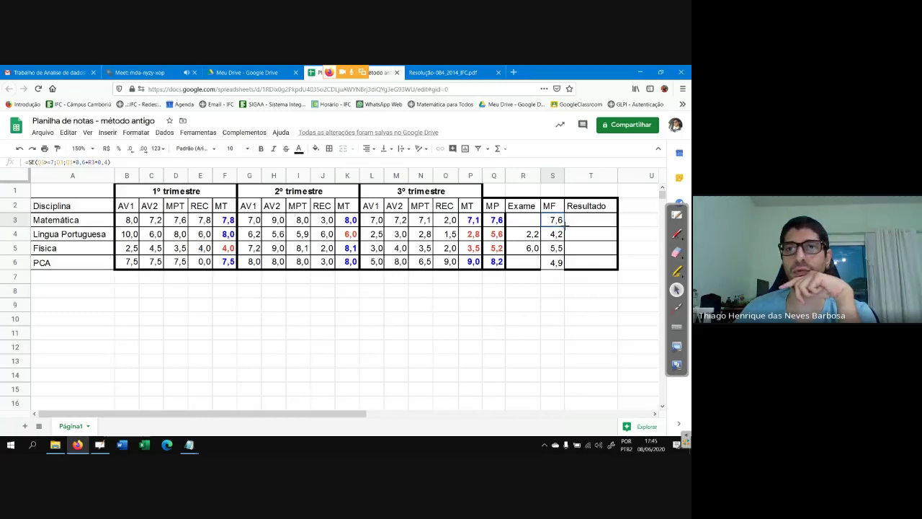
drag(566, 227, 563, 269)
click(572, 311)
Step: Verify the copied SE formulas and the MF of Língua Portuguesa and Física in S4 and S5
click(560, 236)
double_click(561, 237)
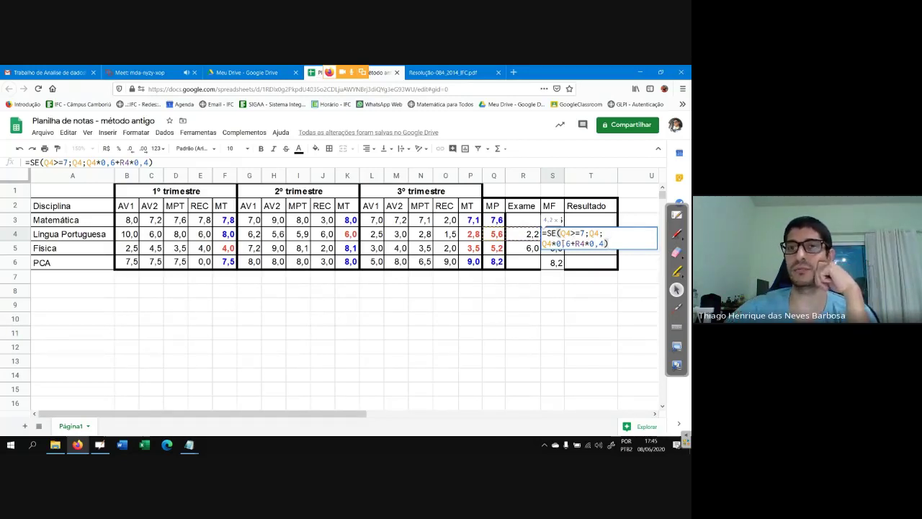
key(Return)
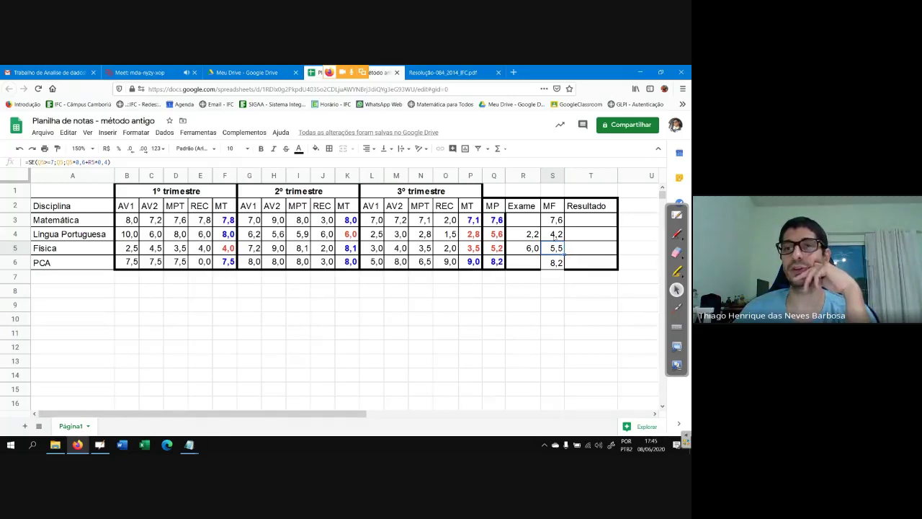
click(555, 238)
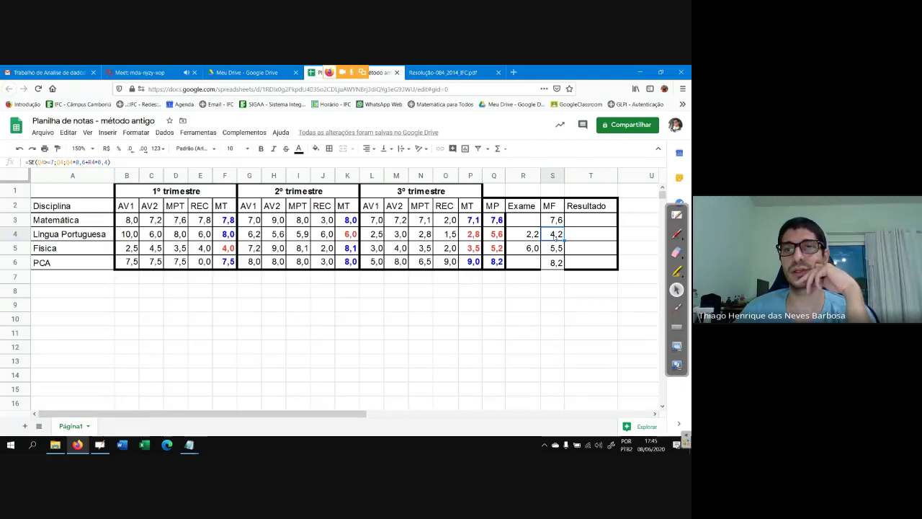
click(560, 249)
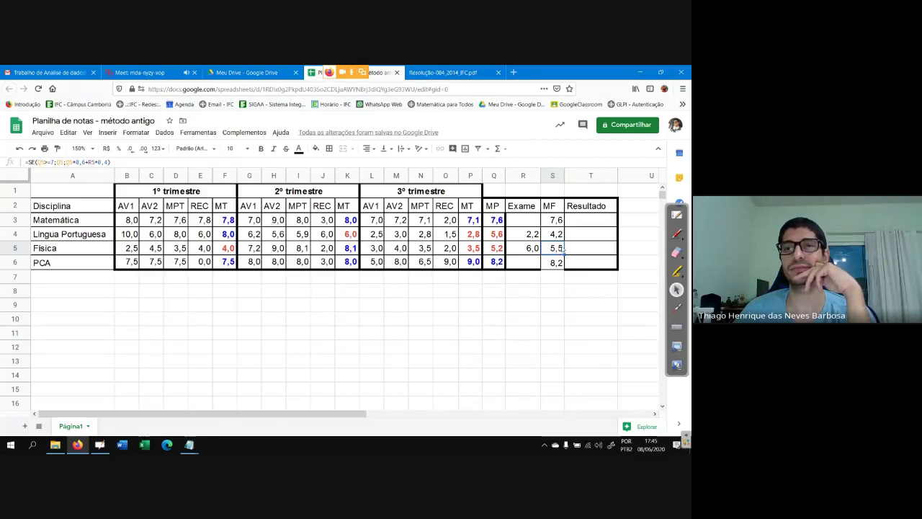
Step: Enter the Resultado formula for Matemática in T3 as =SE(S3>=5;"APROVADO";"REPROVADO")
click(583, 221)
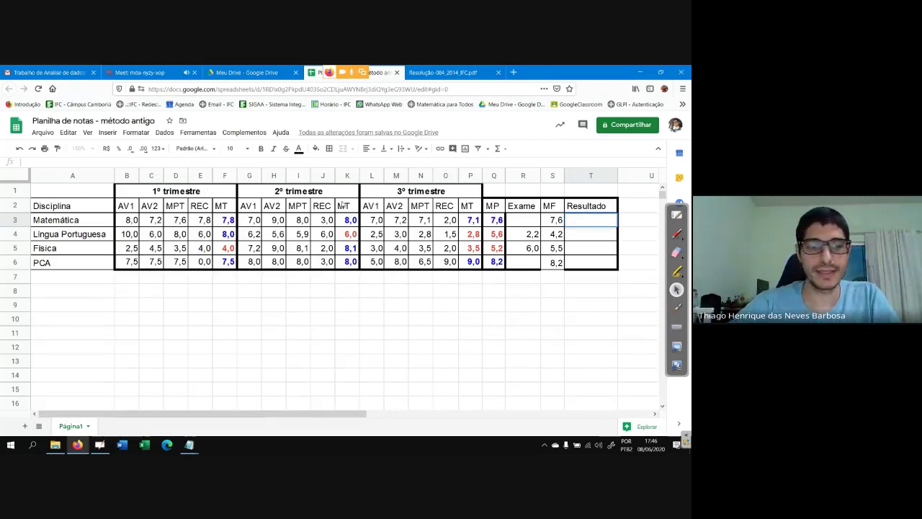
text(=se)
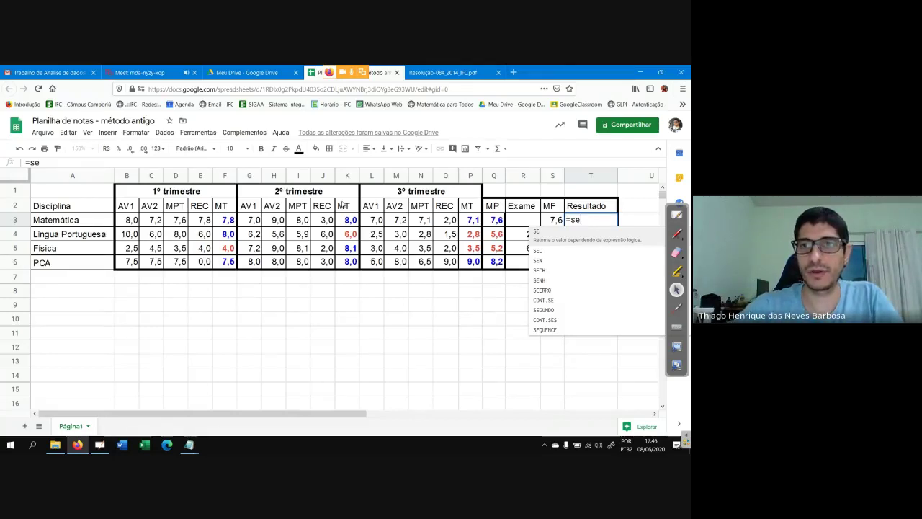
text((s)
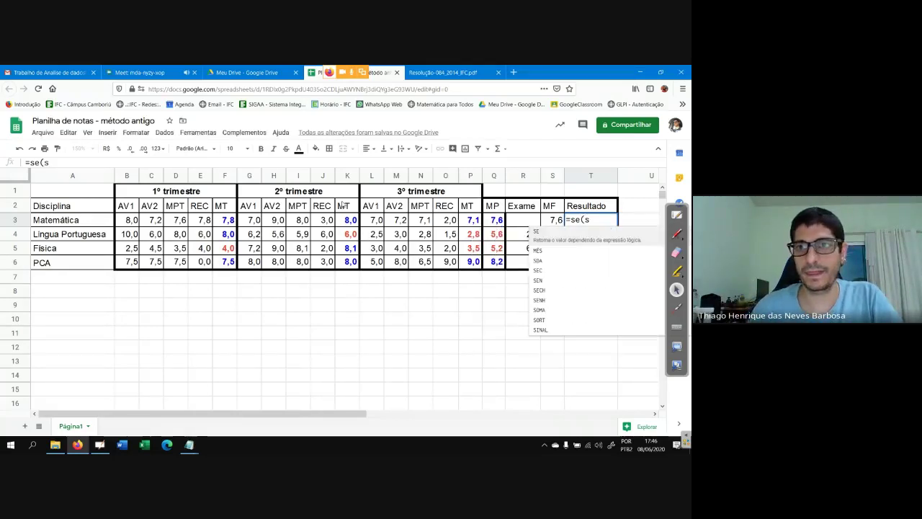
text(3)
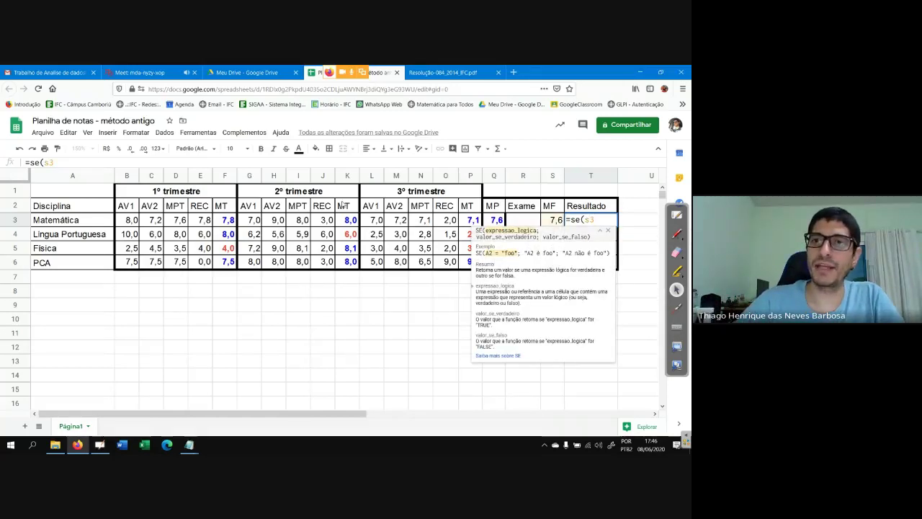
text(>=5)
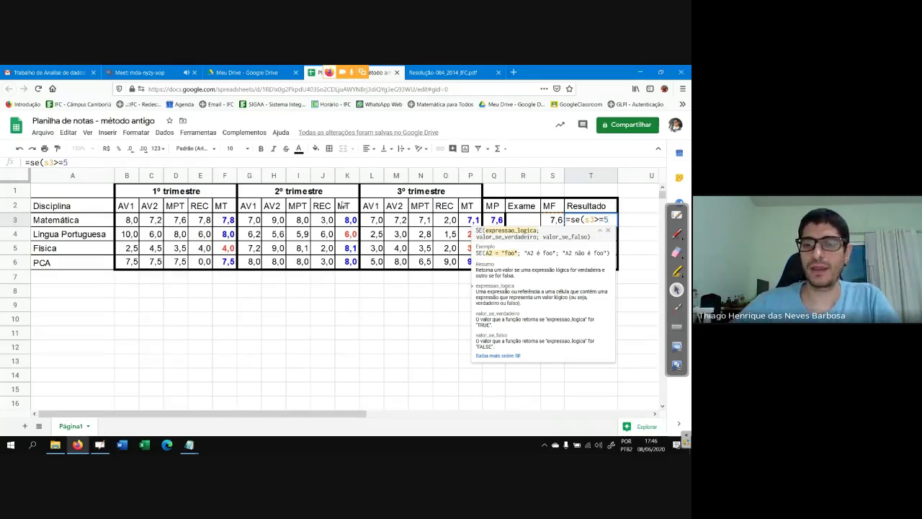
text(;)
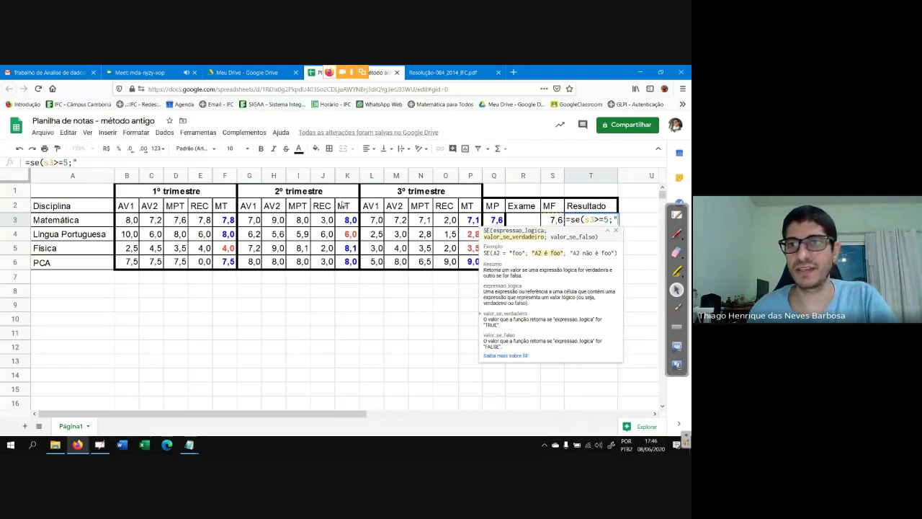
text(")
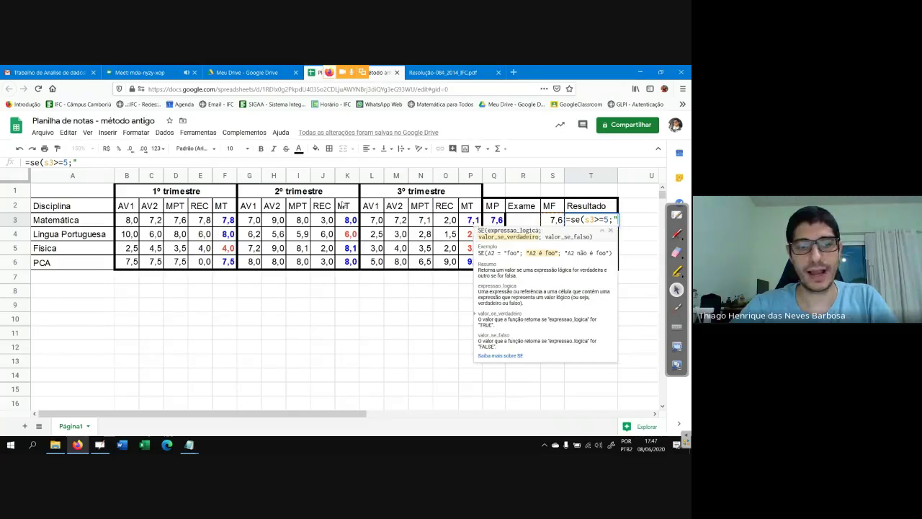
key(Caps_Lock)
text(APROVADO)
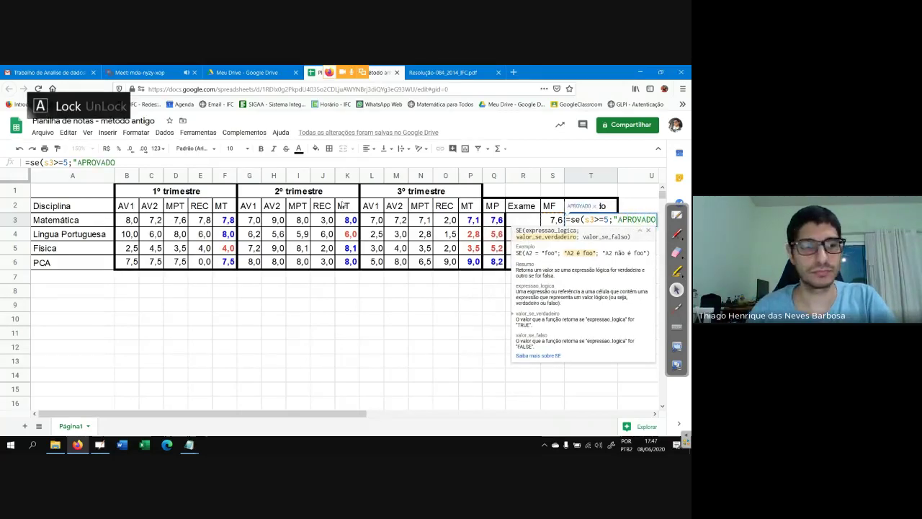
text(")
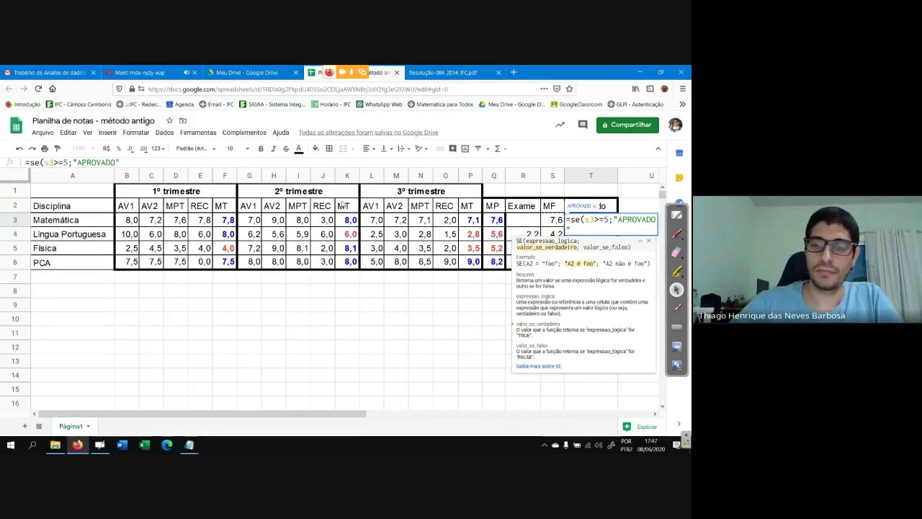
text(;)
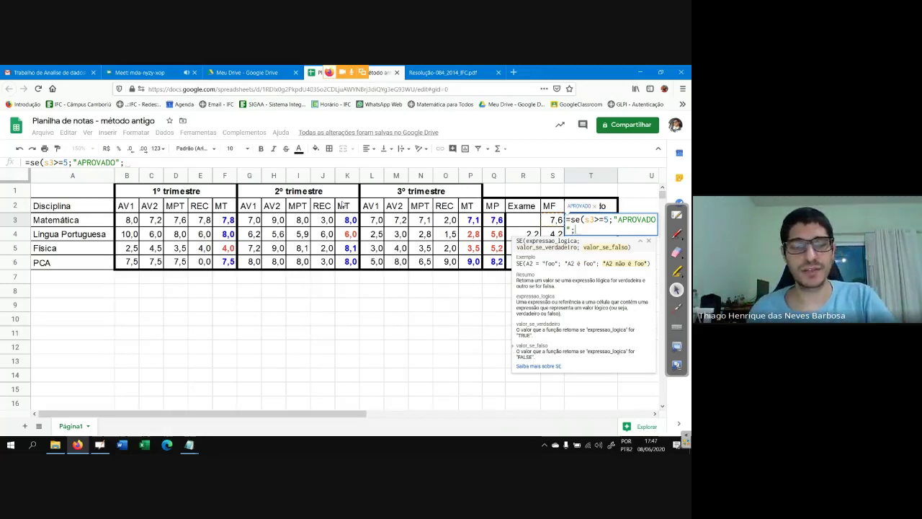
text(")
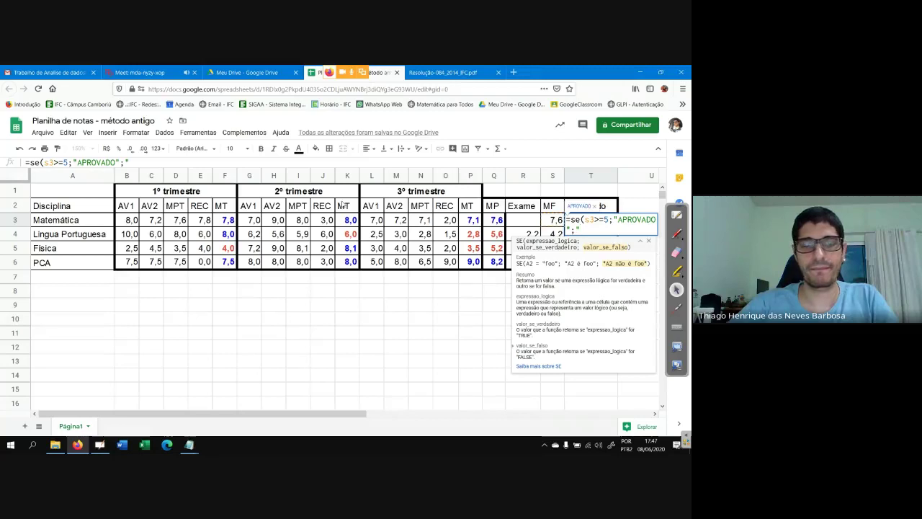
text(r)
key(BackSpace)
text(REPROVADO")
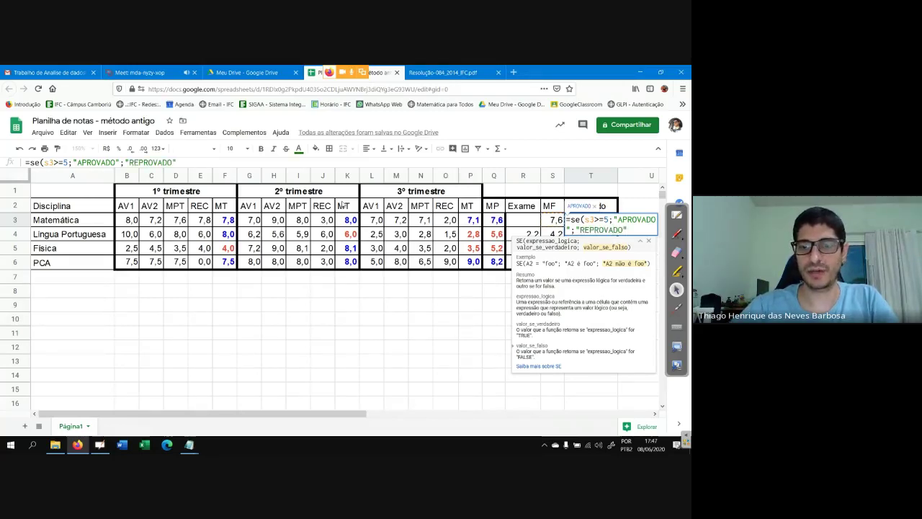
text())
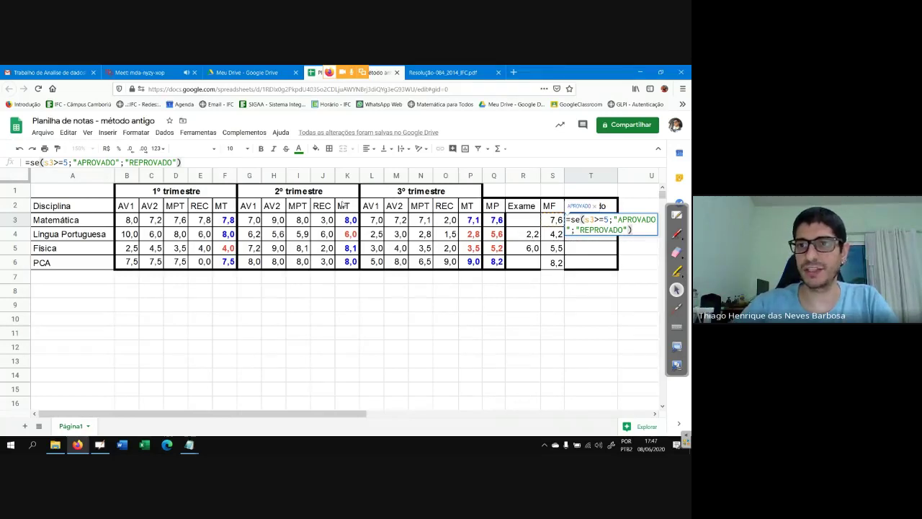
key(Return)
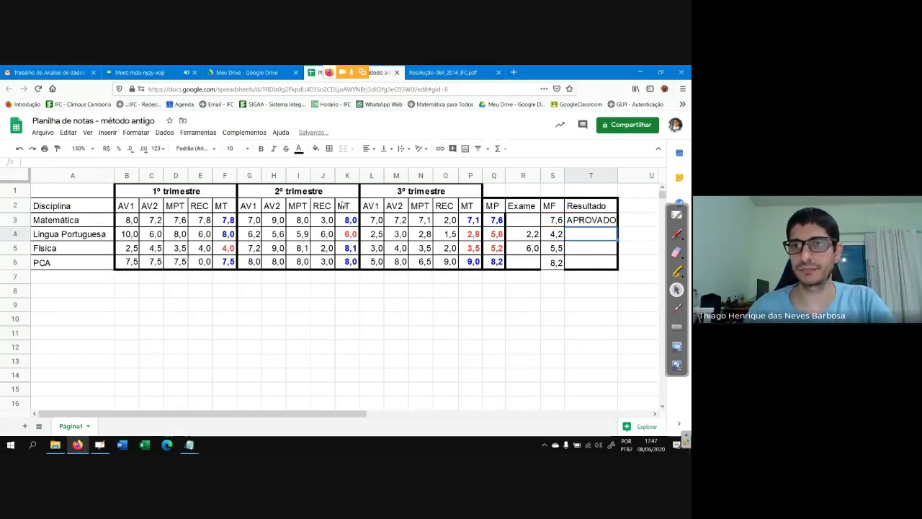
Step: Fill the Resultado formula from T3 down to T6 and check its copy for Língua Portuguesa in T4
click(591, 220)
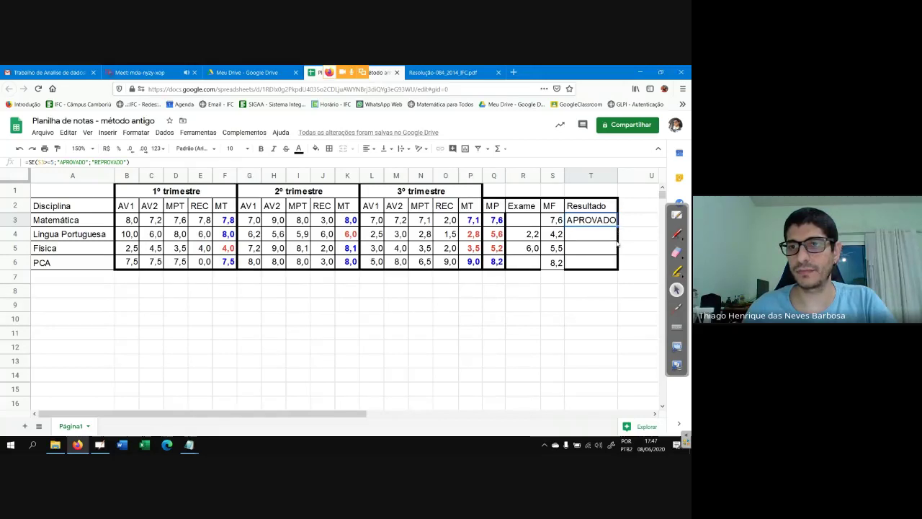
drag(617, 245, 615, 270)
click(610, 347)
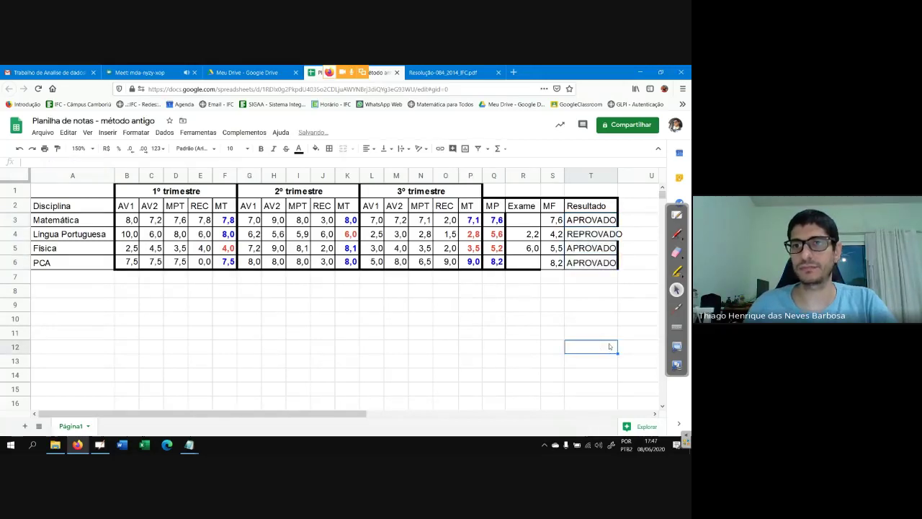
click(598, 237)
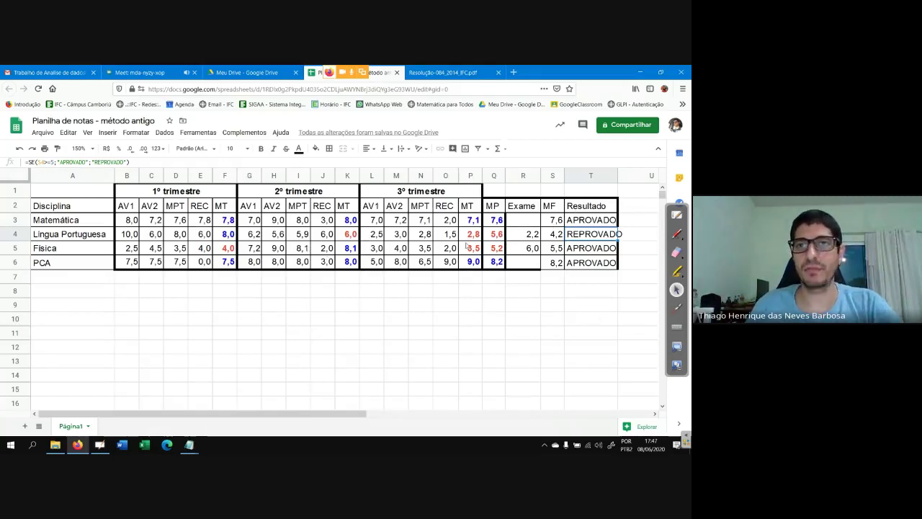
Step: Change the Exame grade of Língua Portuguesa in R4 to 7,0
click(525, 236)
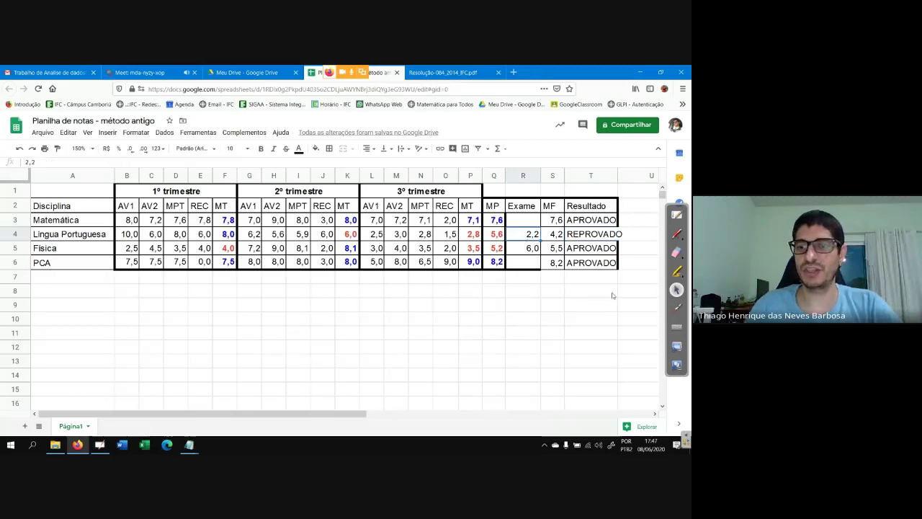
text(7,)
key(Return)
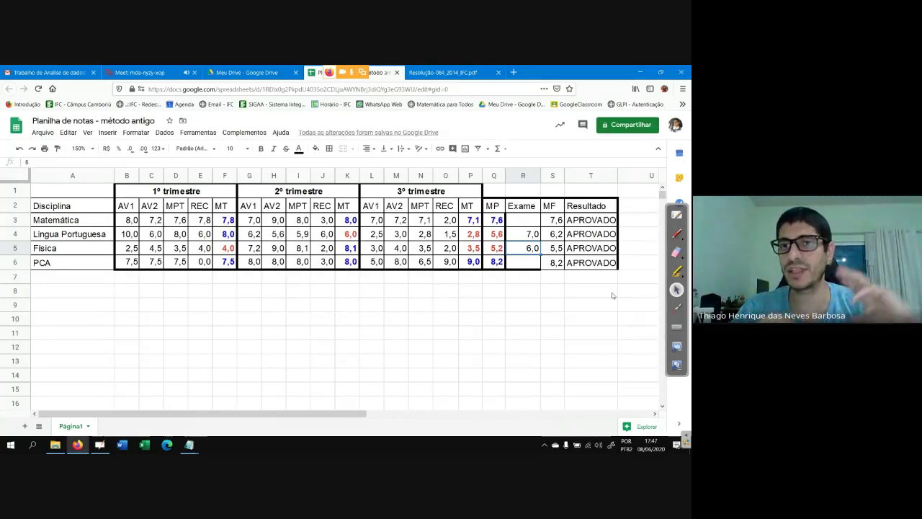
Step: Try a 1º trimestre REC grade of 10,0 for Língua Portuguesa in E4, and undo it
click(132, 240)
click(225, 240)
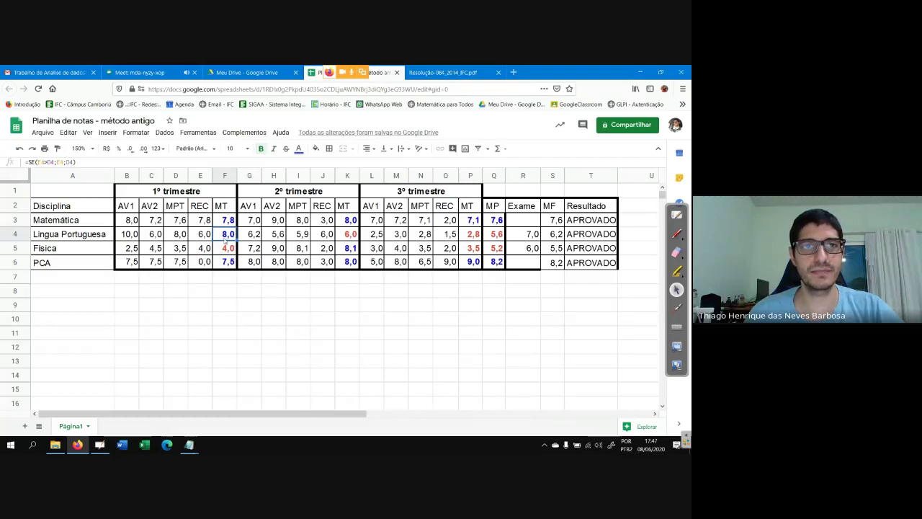
click(208, 240)
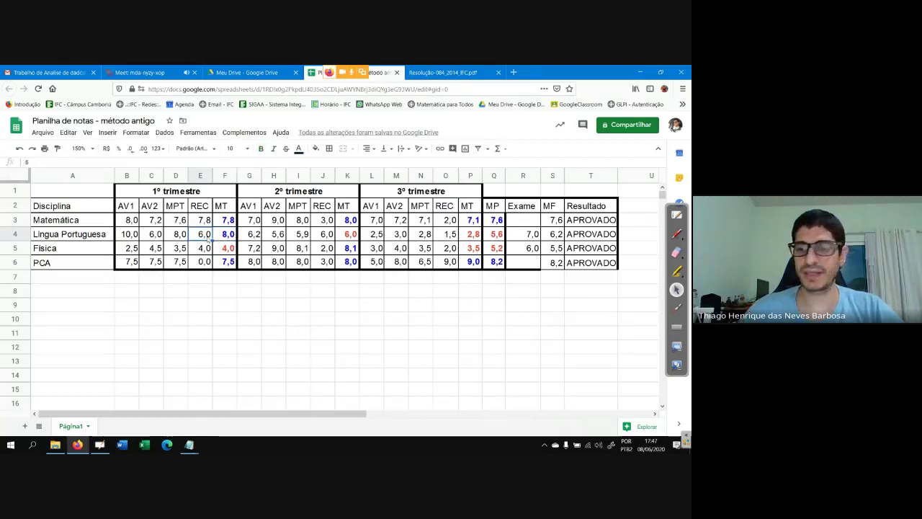
text(10)
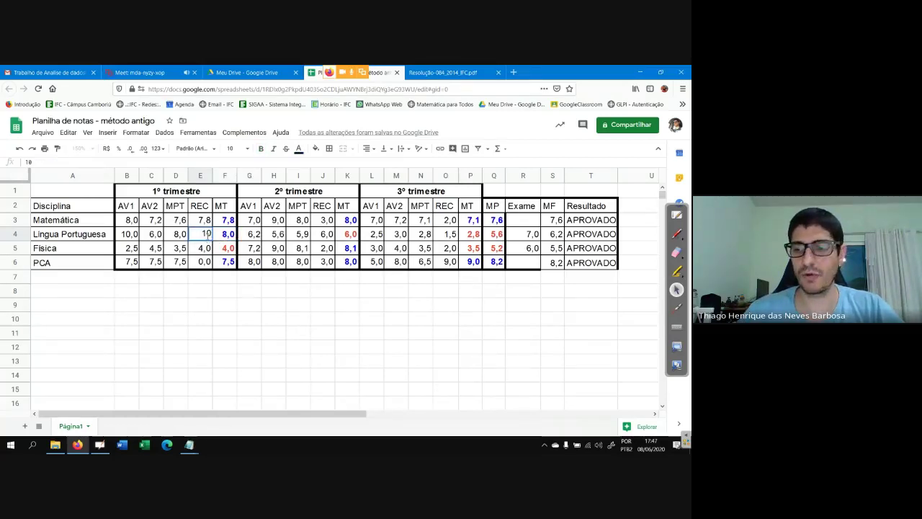
text(,0)
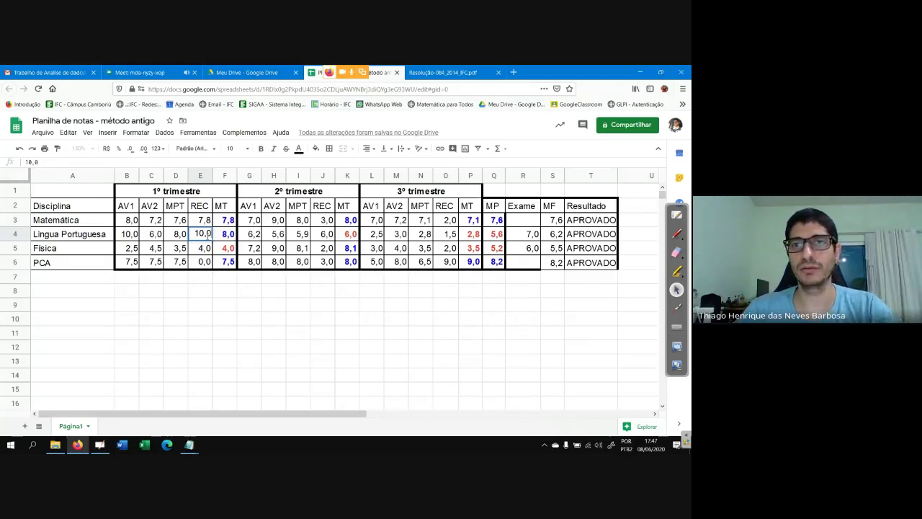
key(Return)
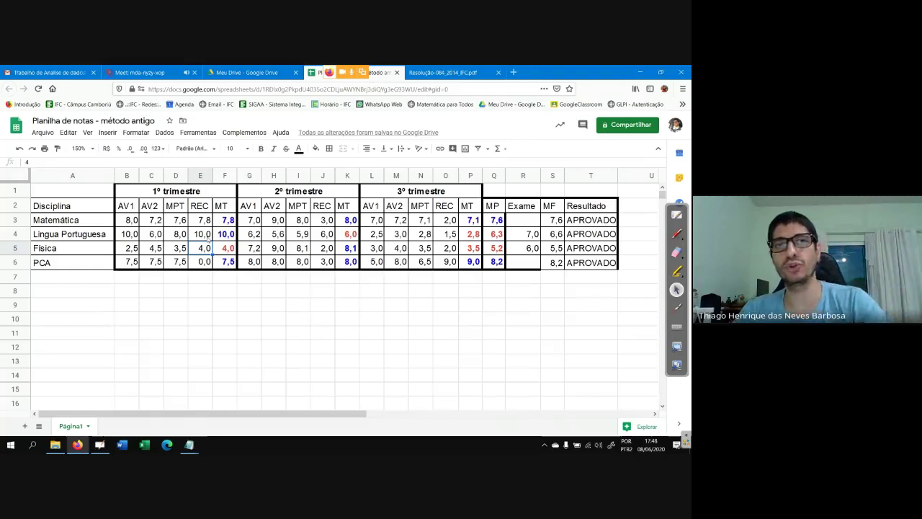
key(ctrl+z)
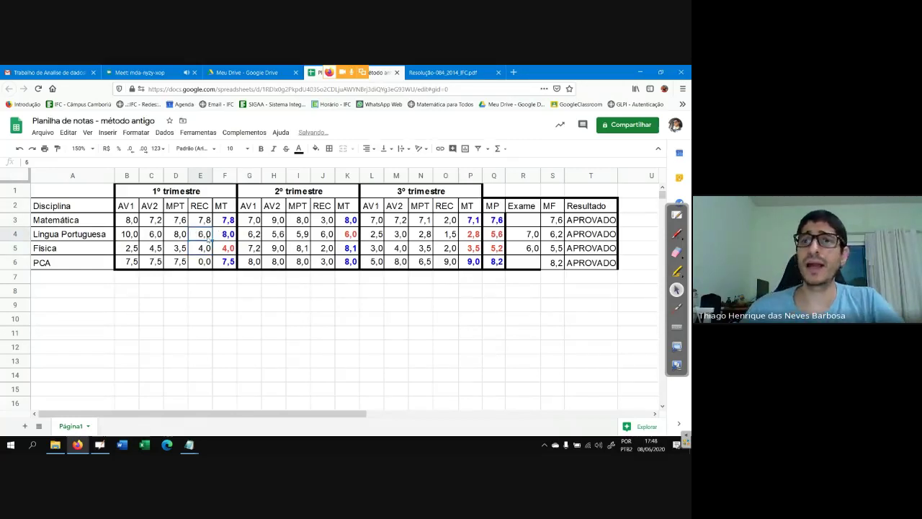
Step: Apply thin solid lines to all borders of the MP to Resultado block, Q2:T6
drag(586, 220, 589, 260)
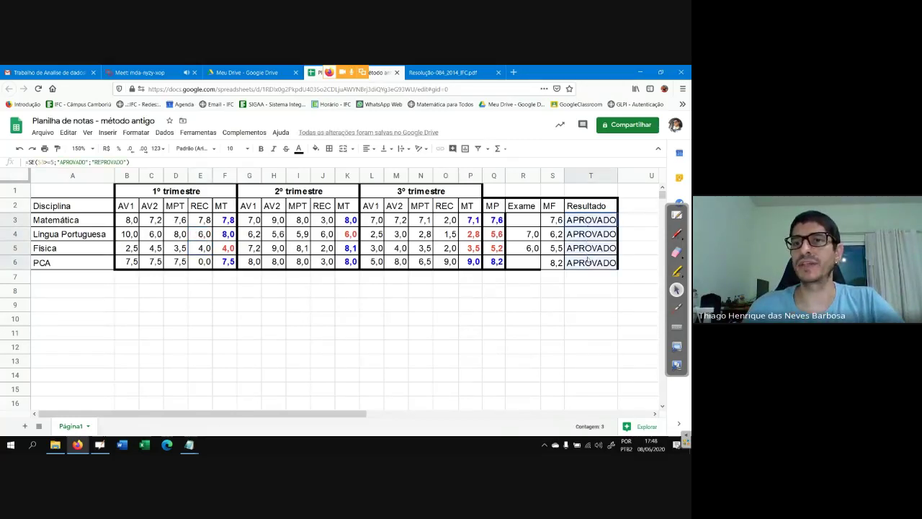
click(551, 319)
drag(493, 206, 598, 268)
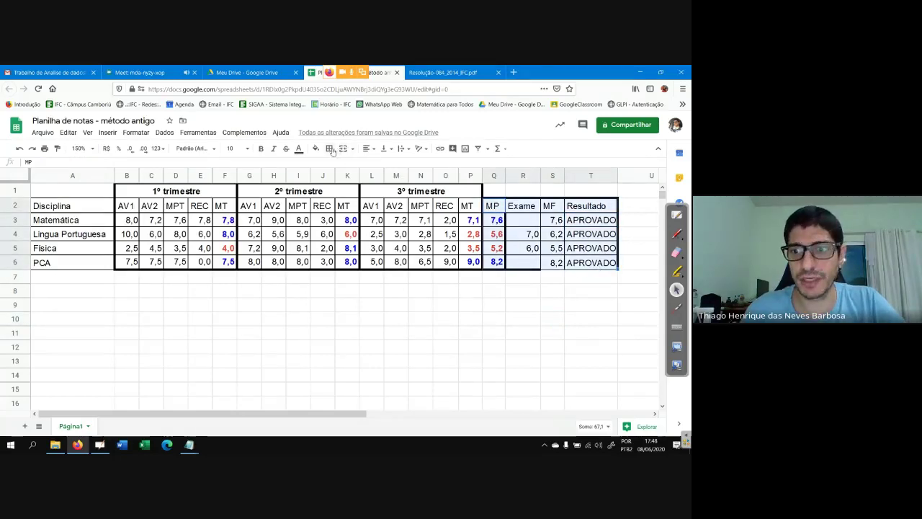
click(330, 149)
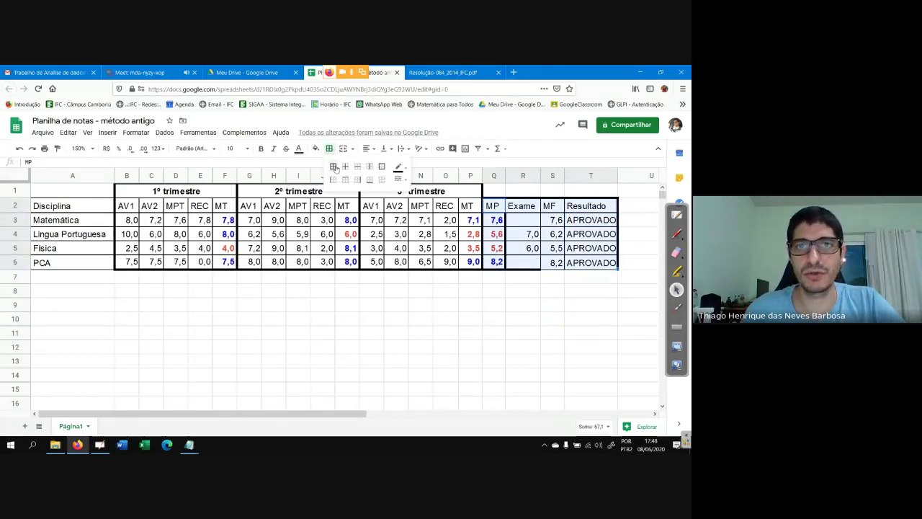
click(400, 180)
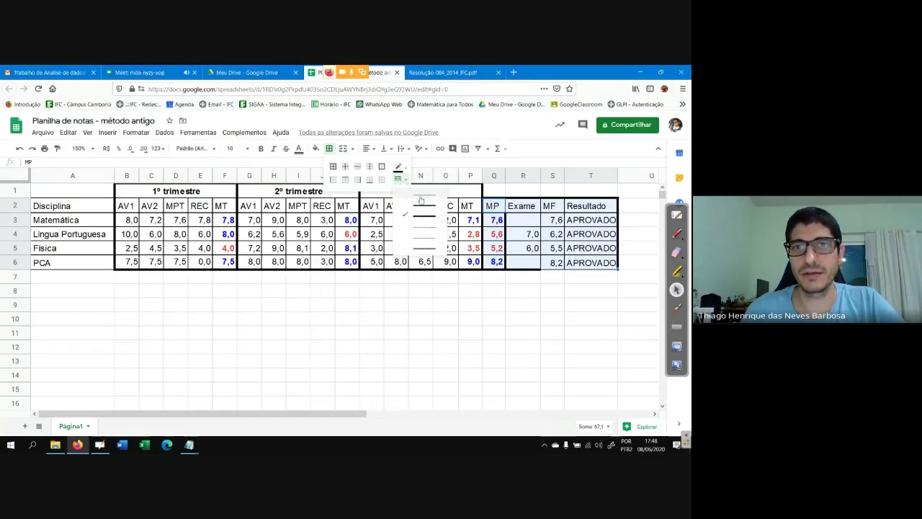
click(420, 200)
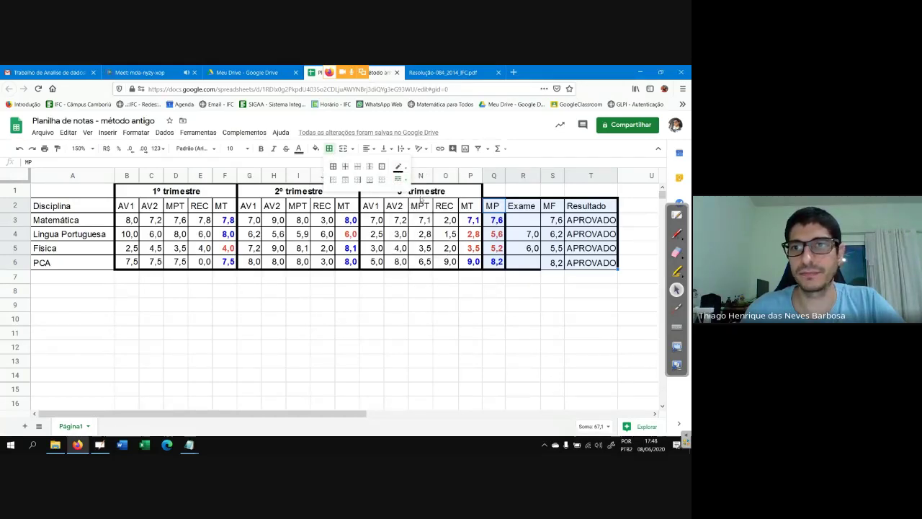
click(335, 168)
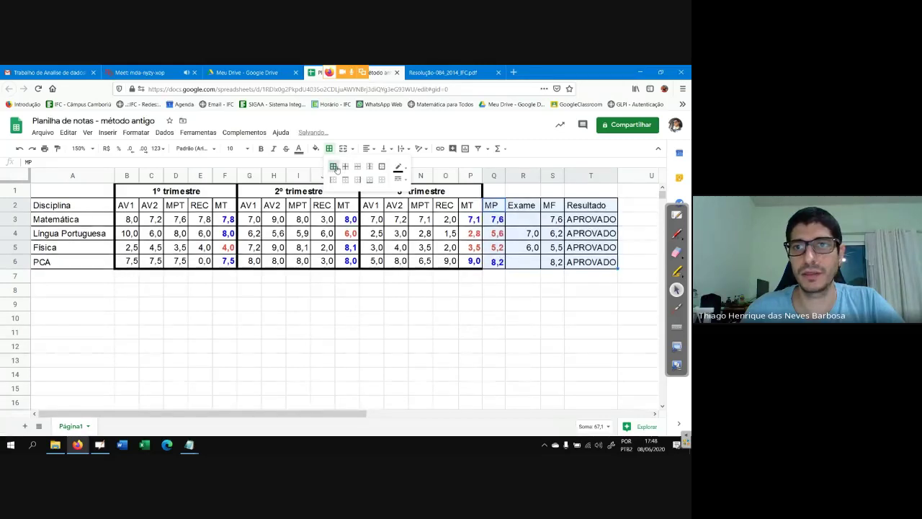
Step: Apply a heavier solid line to all borders of the MP to Resultado block, Q2:T6
click(489, 206)
drag(489, 206, 602, 262)
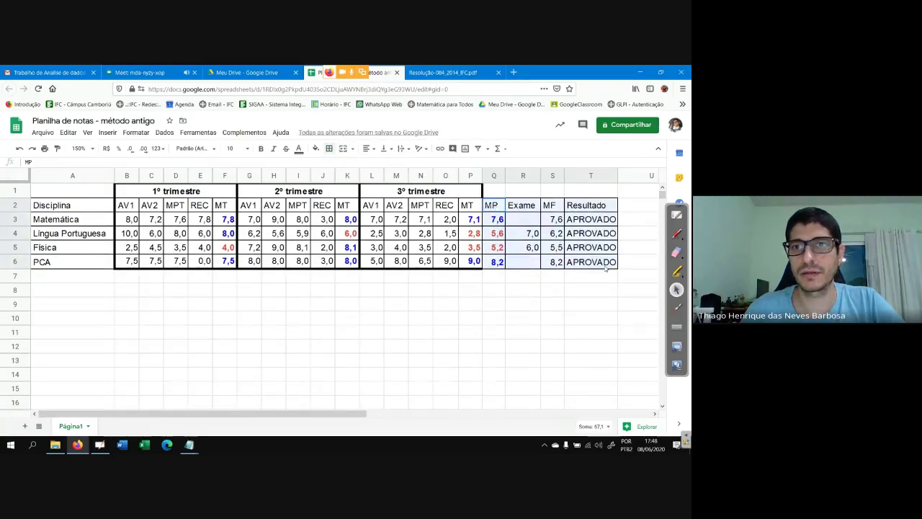
click(329, 149)
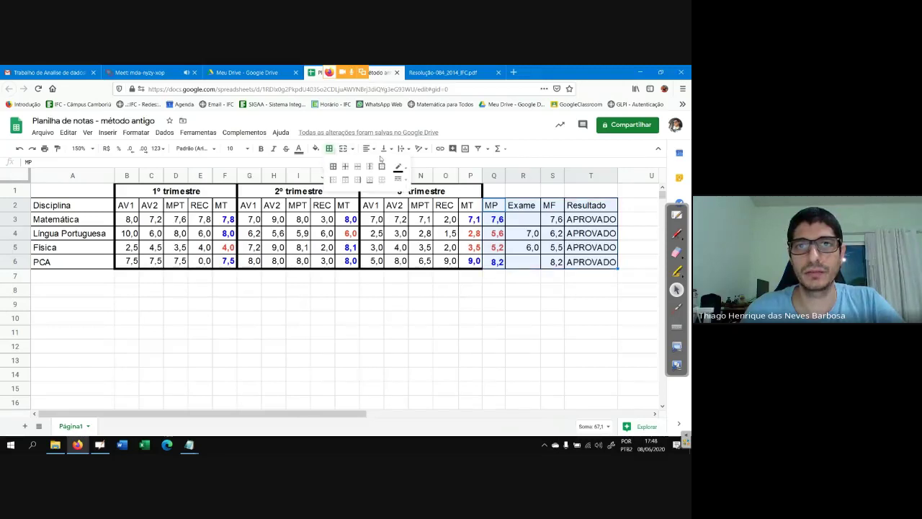
click(400, 179)
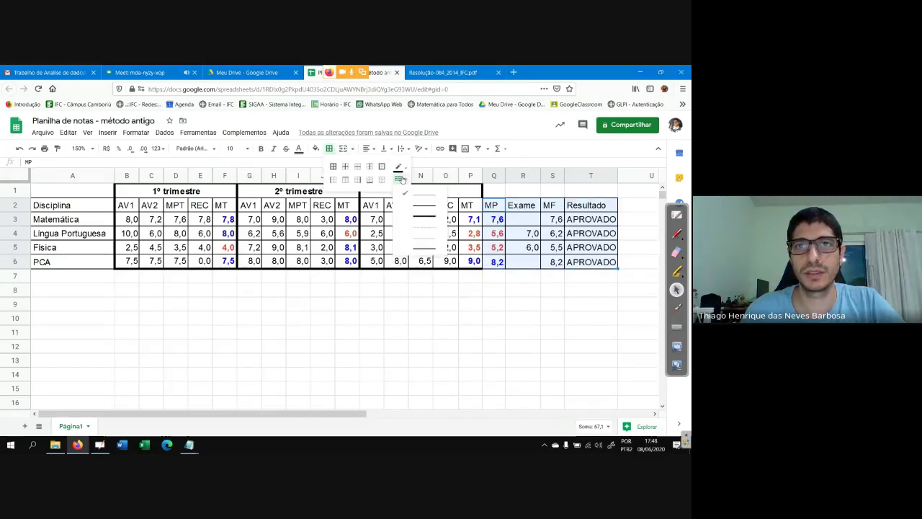
click(426, 211)
click(333, 166)
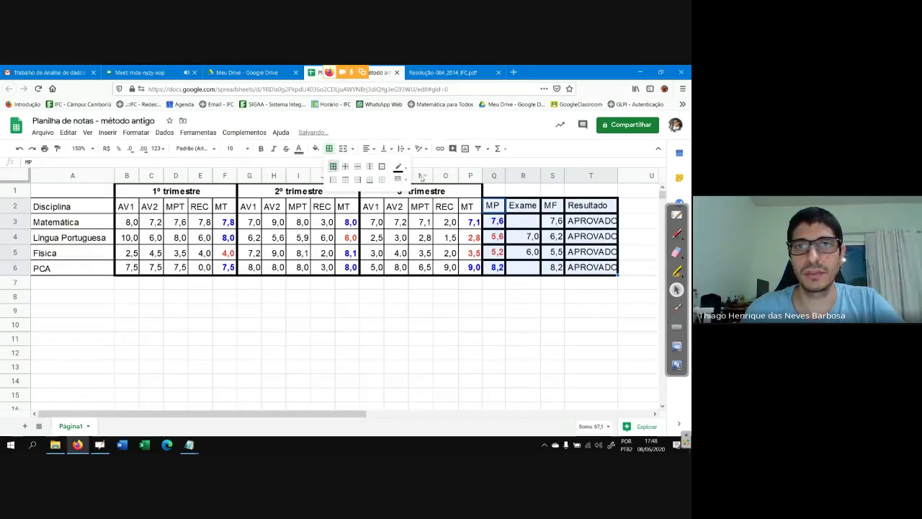
Step: Apply medium-thickness solid lines to all borders of the MP to Resultado block, Q2:T6
click(402, 178)
click(422, 205)
click(333, 166)
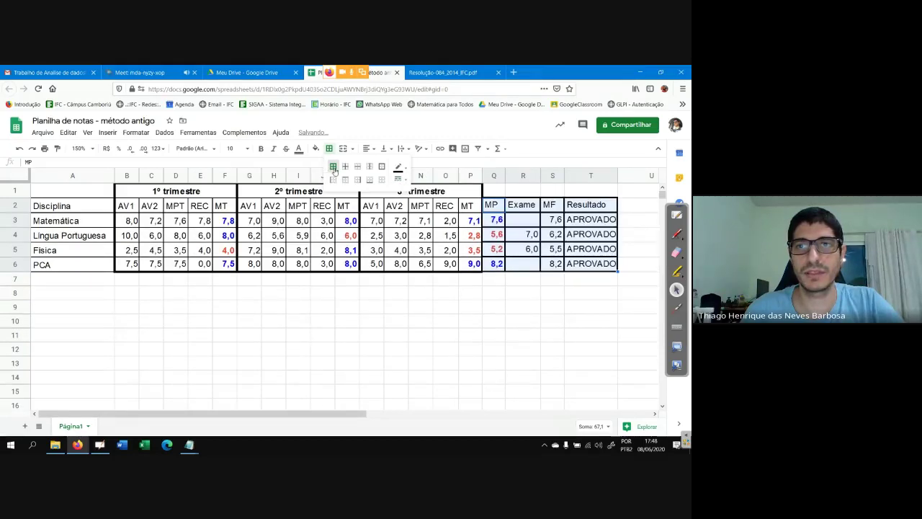
click(493, 289)
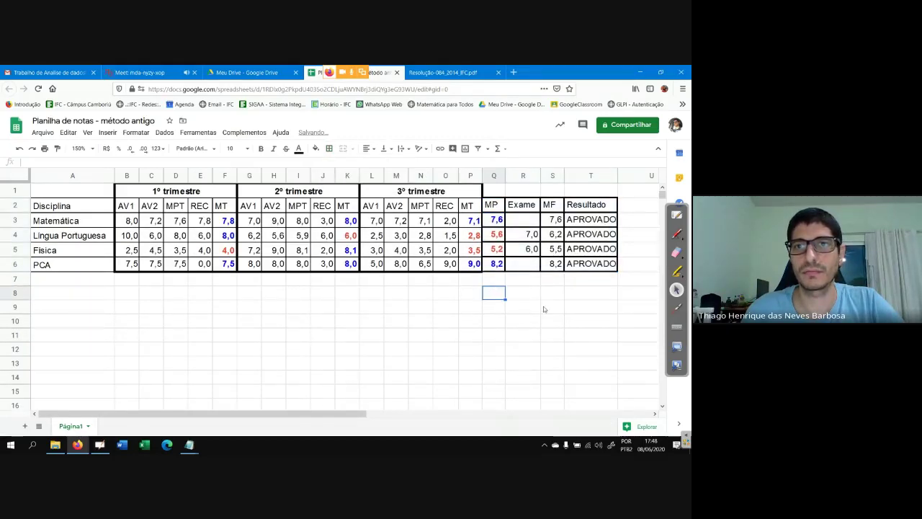
Step: Apply the thinnest solid line to all borders of the MP to Resultado block, Q2:T6
drag(489, 207, 564, 248)
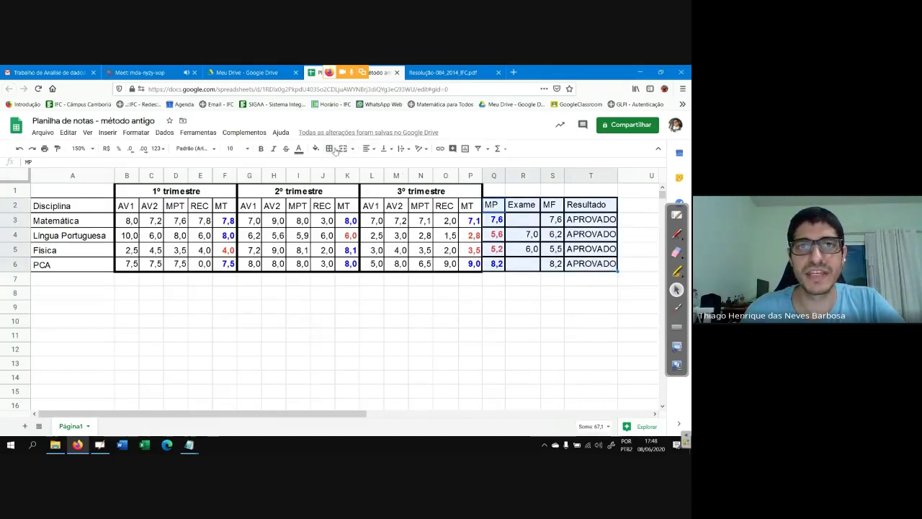
click(331, 149)
click(397, 177)
click(413, 195)
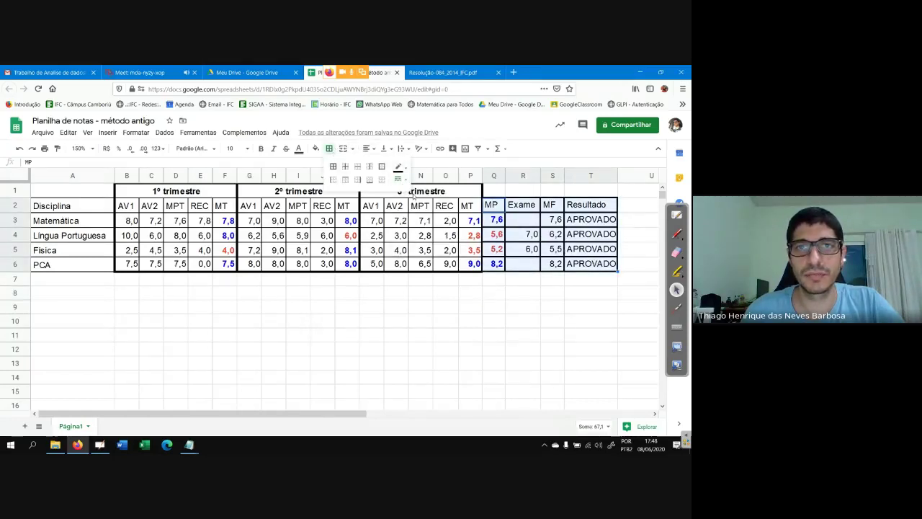
click(336, 167)
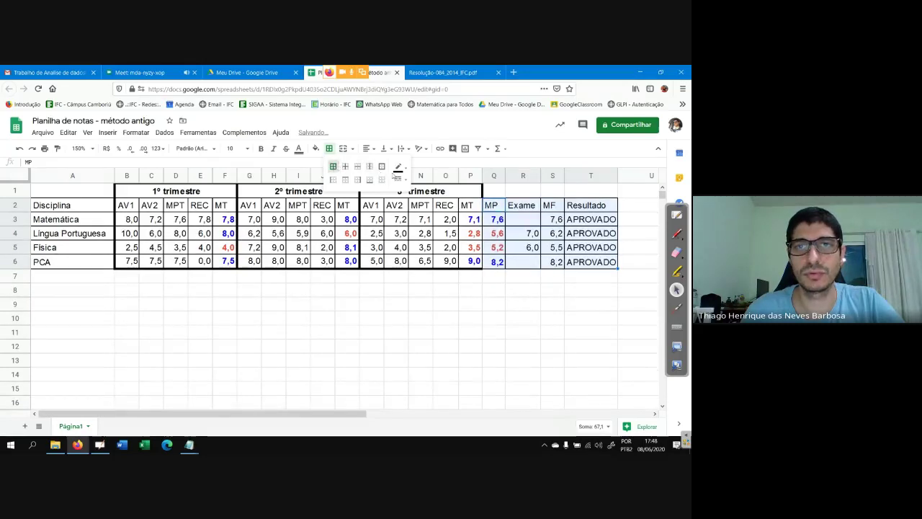
Step: Try the thickest solid line on the borders of the MP to Resultado block, Q2:T6
click(397, 178)
click(417, 211)
click(333, 166)
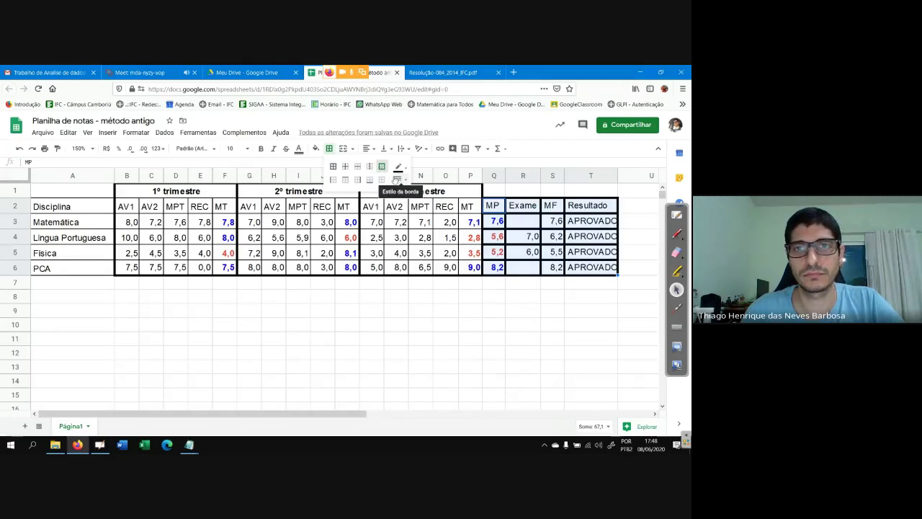
Step: Set all borders of the MP to Resultado block, Q2:T6, back to the thinnest solid line
click(397, 179)
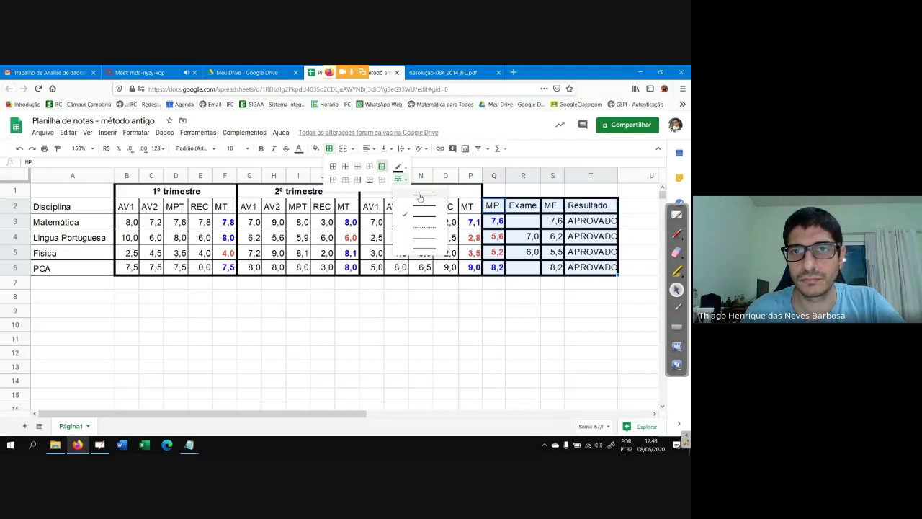
click(421, 200)
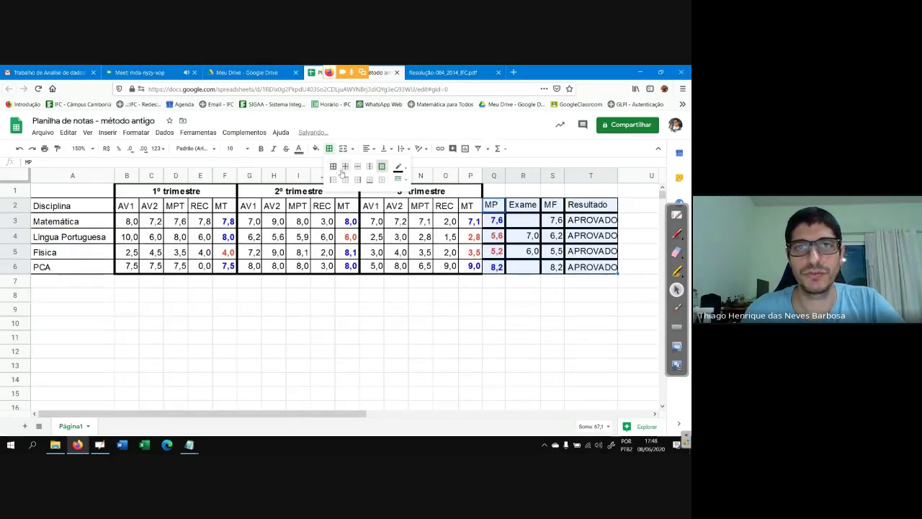
click(335, 168)
click(522, 276)
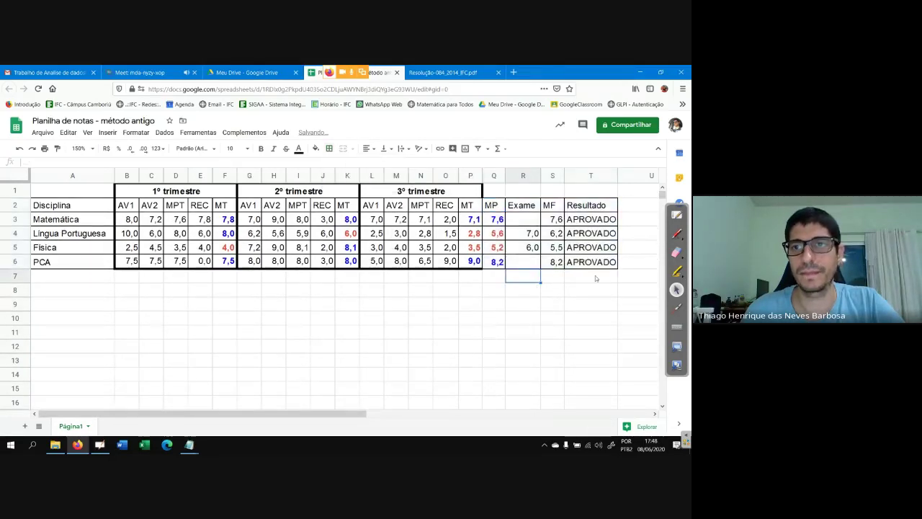
Step: Apply the thickest solid line to only the outer borders of the MP to Resultado block, Q2:T6
drag(595, 265, 494, 208)
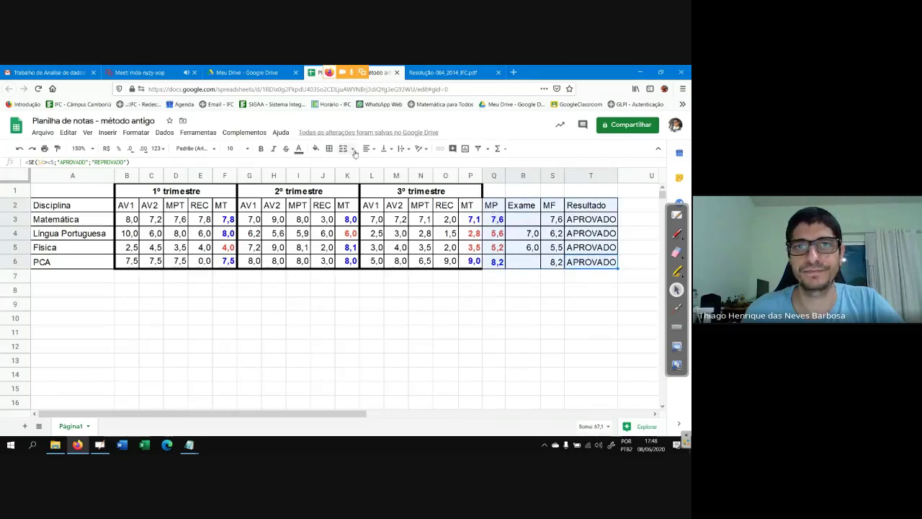
click(352, 149)
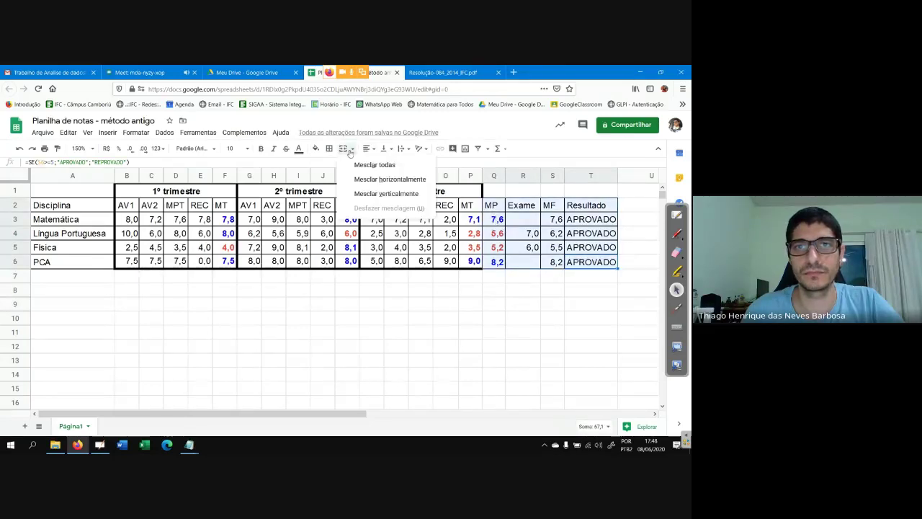
click(329, 149)
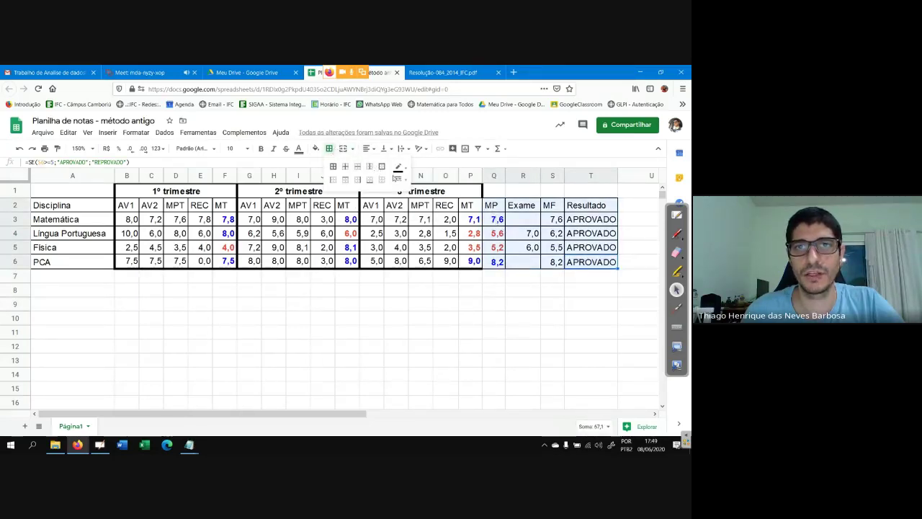
click(403, 179)
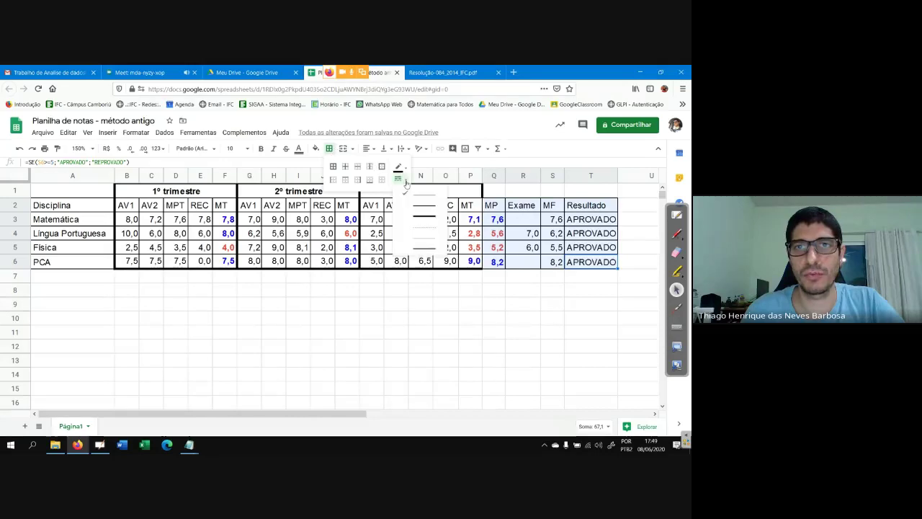
click(424, 215)
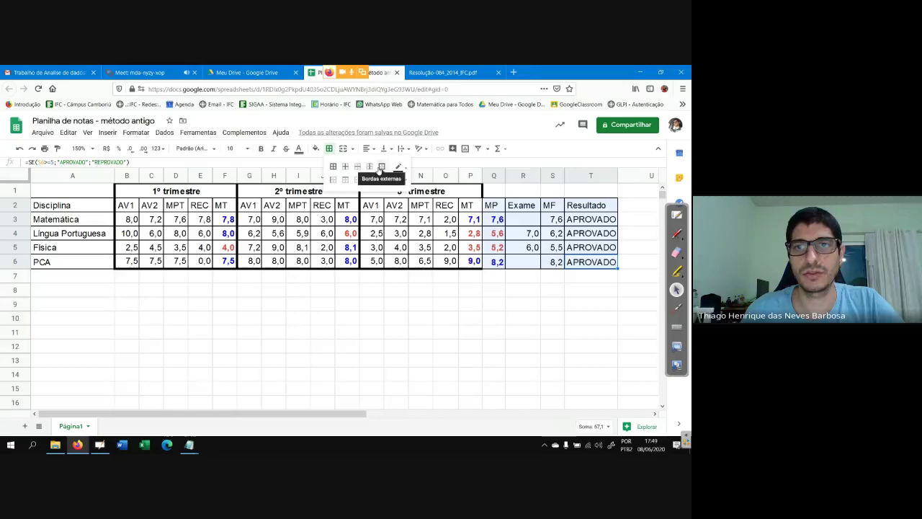
click(381, 167)
click(469, 290)
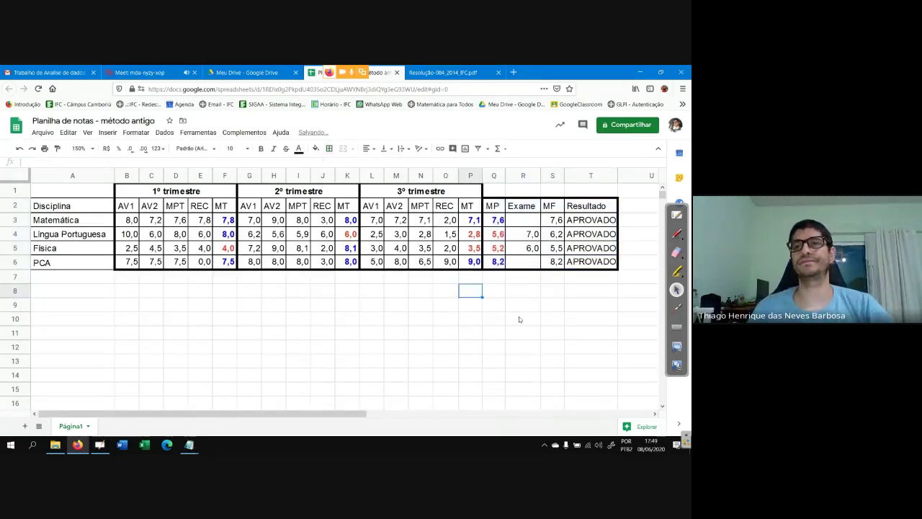
Step: Try an Exame grade of 4,2 for Língua Portuguesa in R4
drag(587, 220, 583, 259)
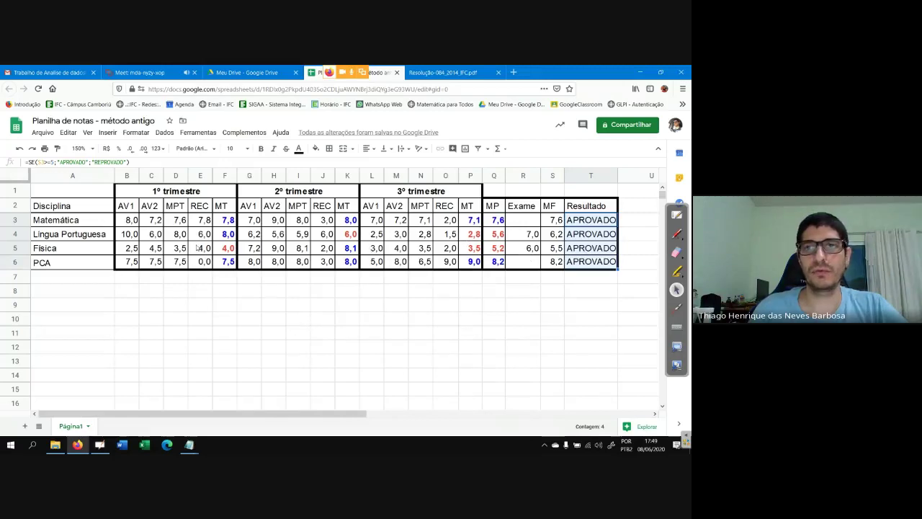
click(468, 321)
click(528, 221)
click(530, 235)
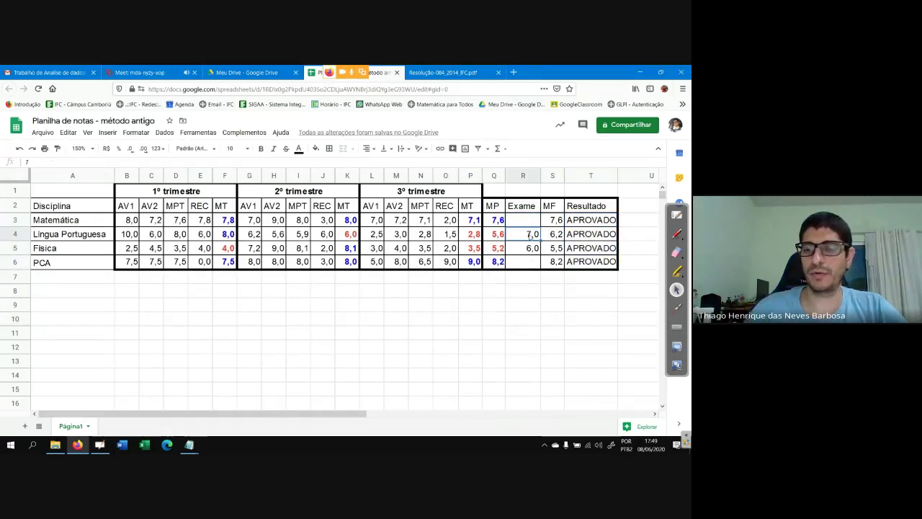
text(4)
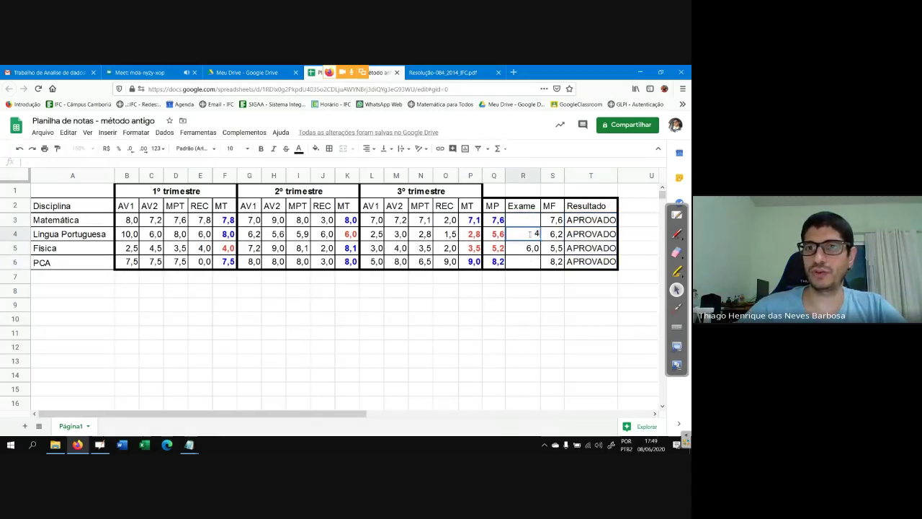
text(,2)
key(Return)
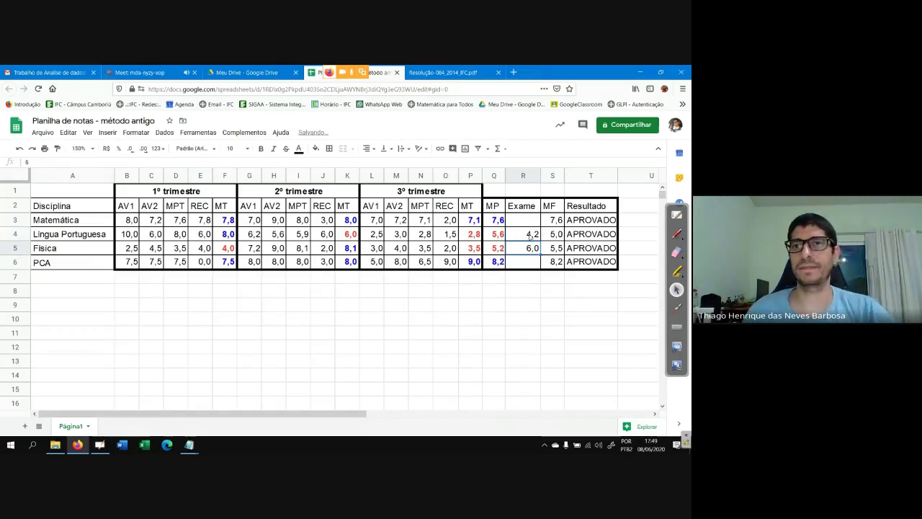
Step: Change the Exame grade of Língua Portuguesa in R4 to 3,5 and fit the Resultado column's width to its contents
click(530, 235)
text(3)
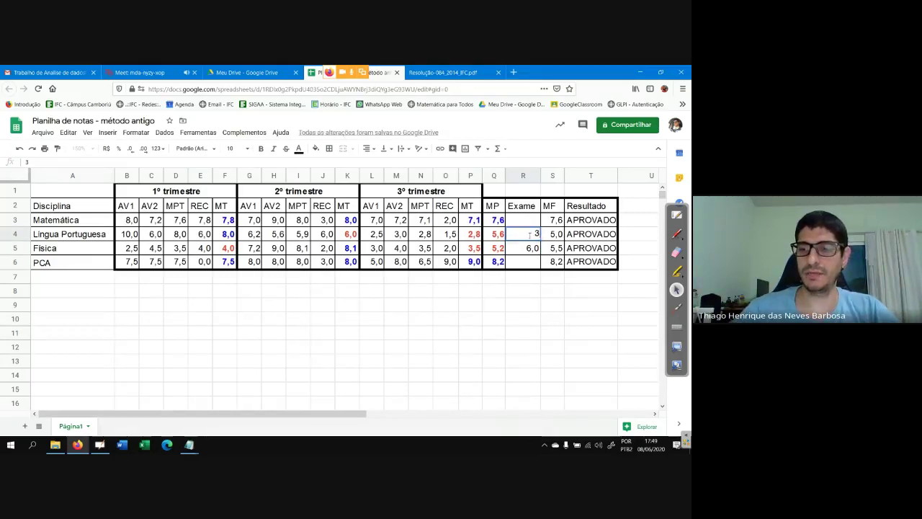
text(,5)
key(Return)
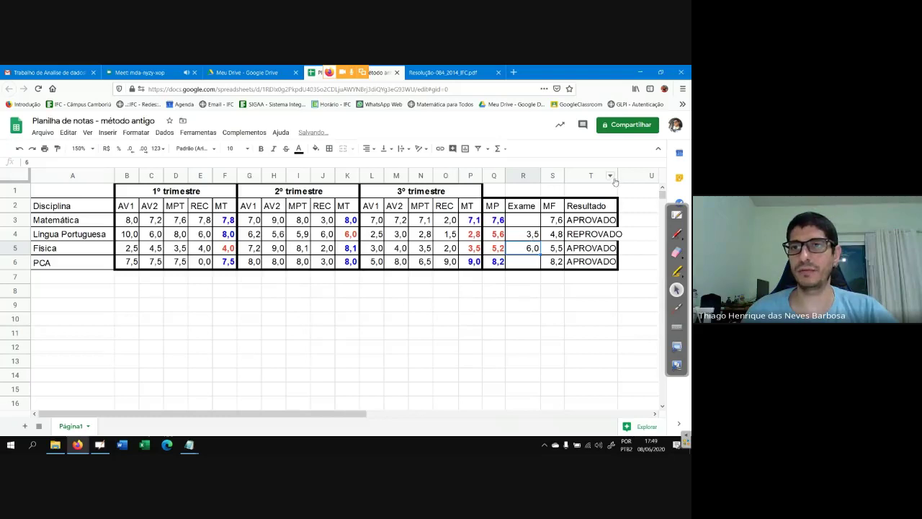
double_click(617, 180)
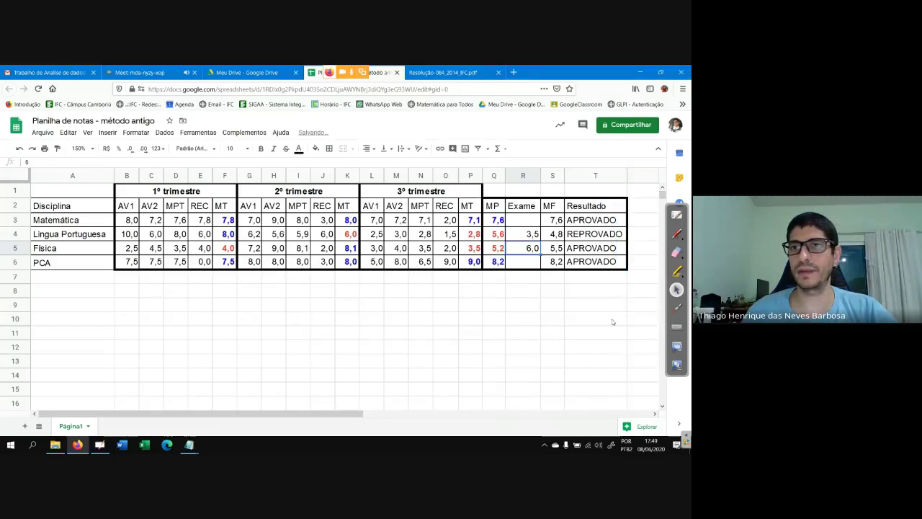
Step: Create a conditional formatting rule for the Resultado cells T3:T6 with the condition "O texto contém" APROVADO
drag(593, 225, 592, 263)
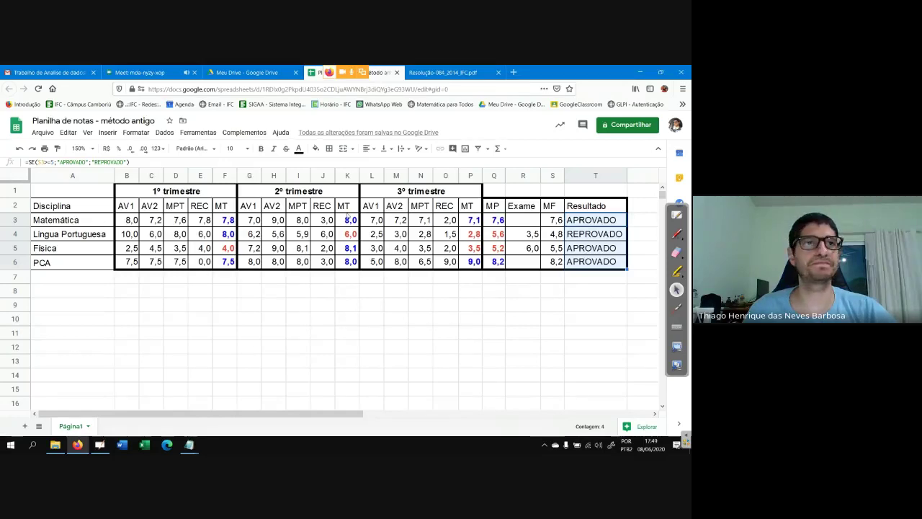
click(136, 133)
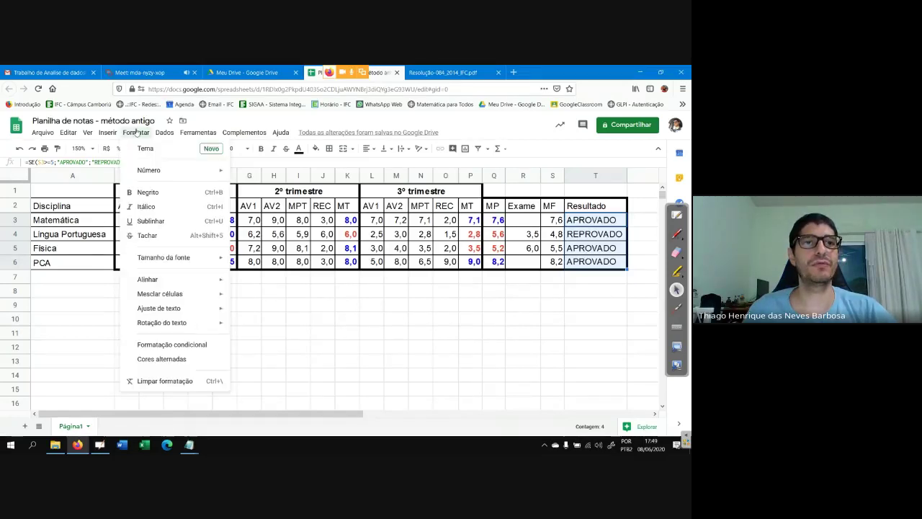
click(173, 344)
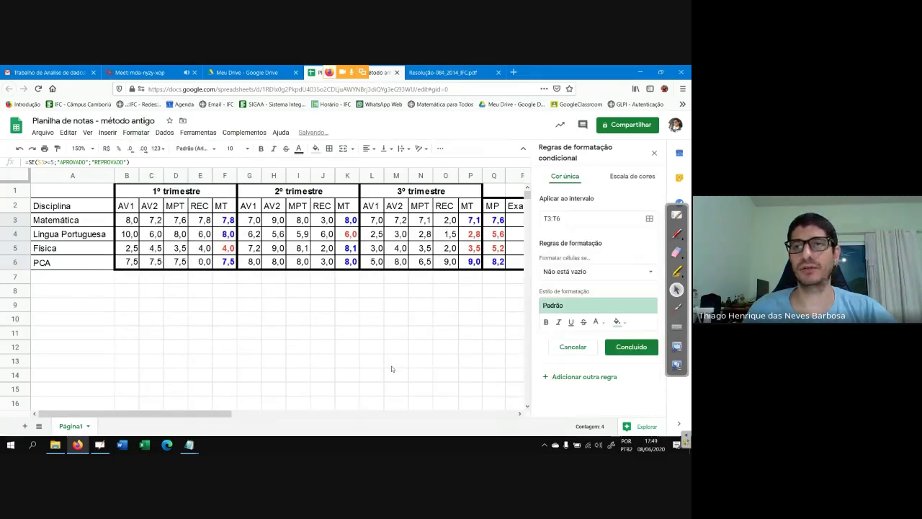
click(608, 273)
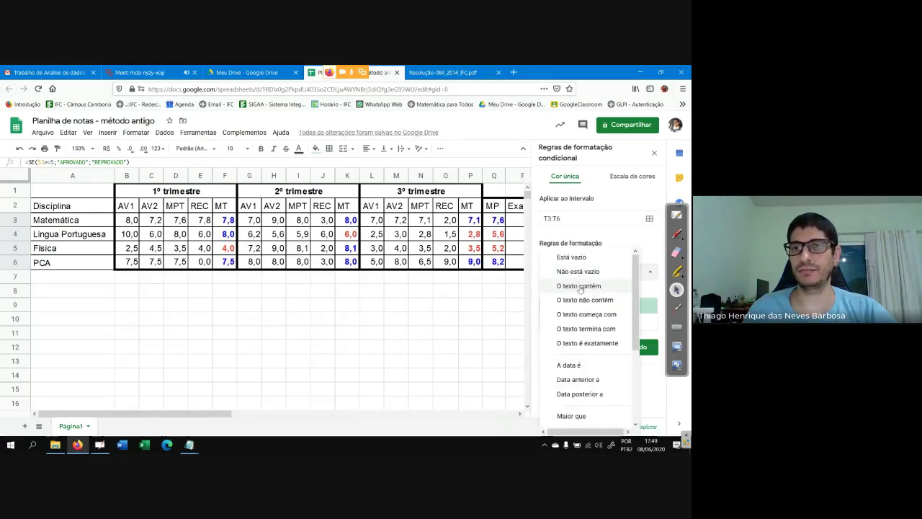
click(580, 288)
click(589, 290)
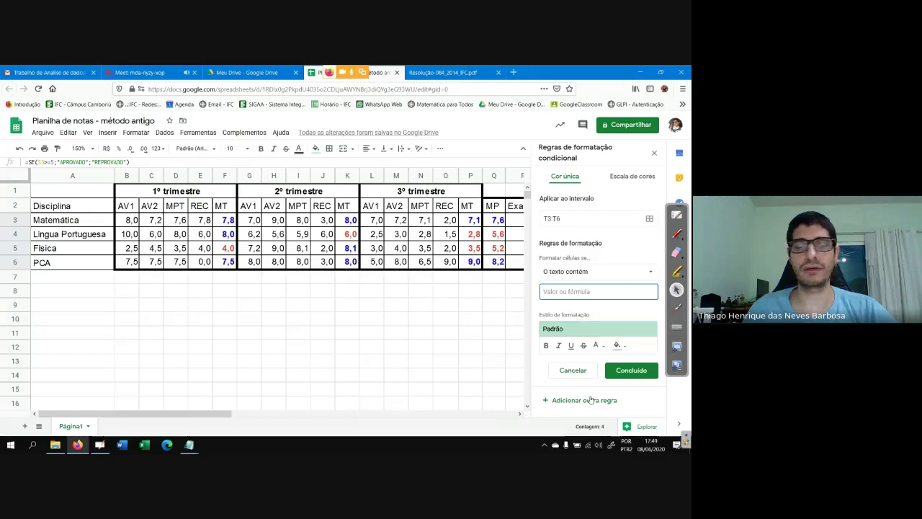
text(apr)
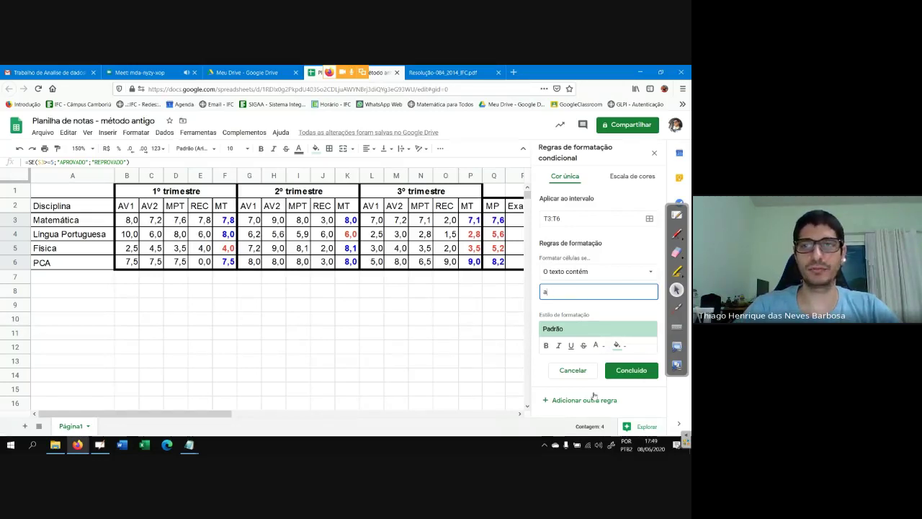
key(Caps_Lock)
text(pr)
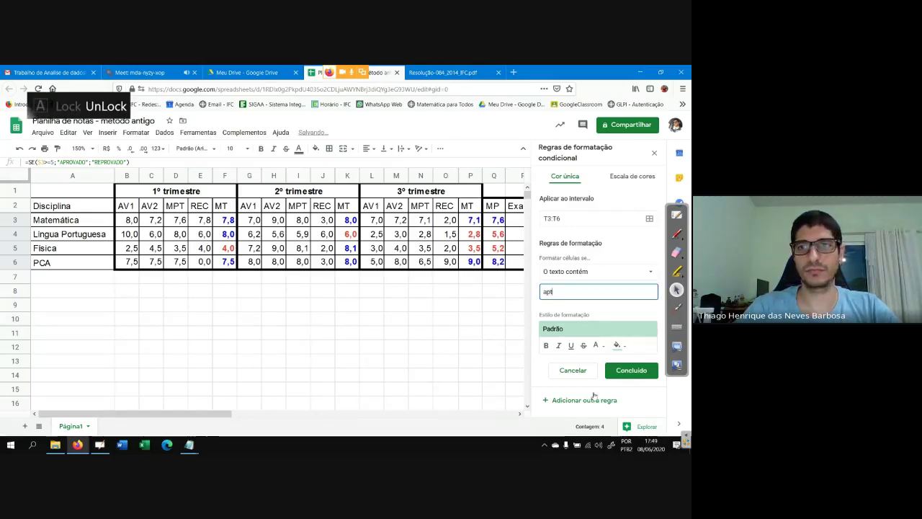
key(BackSpace)
key(Caps_Lock)
text(APROVADO)
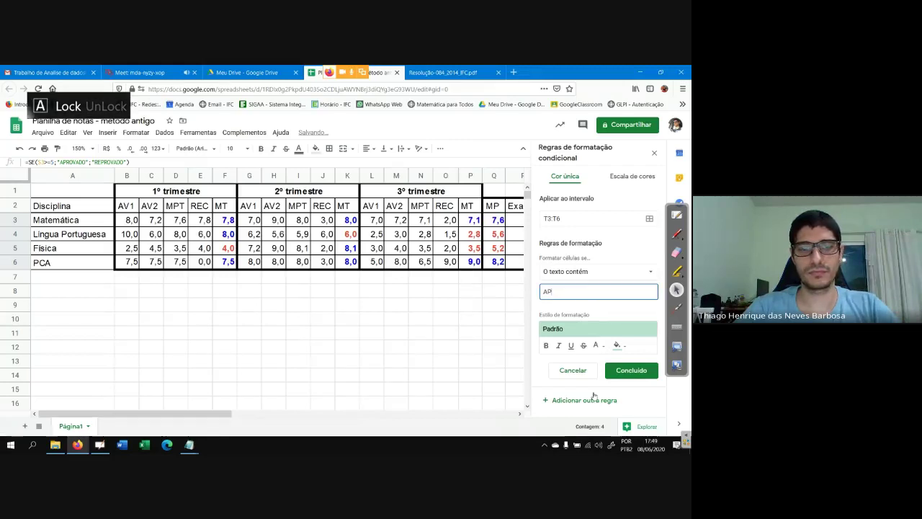
Step: Format the APROVADO rule's text as bold and blue, and save the rule
click(546, 347)
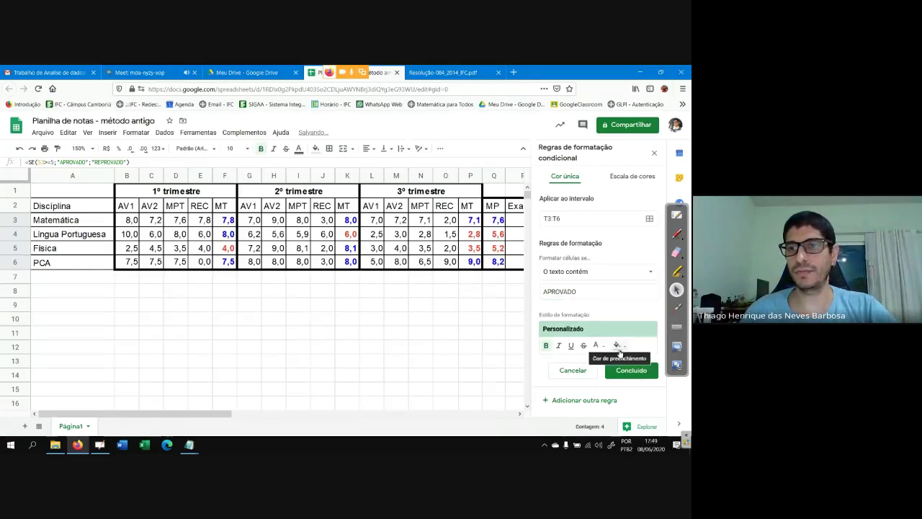
click(597, 347)
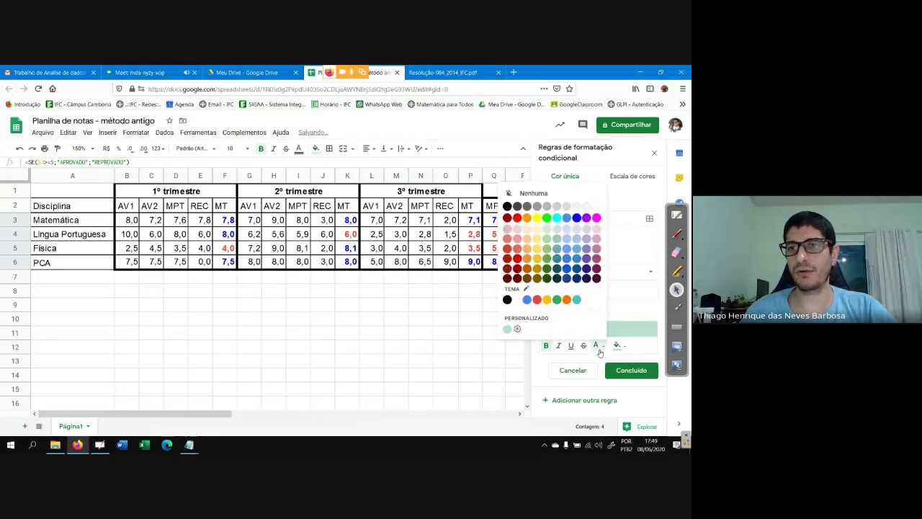
click(576, 217)
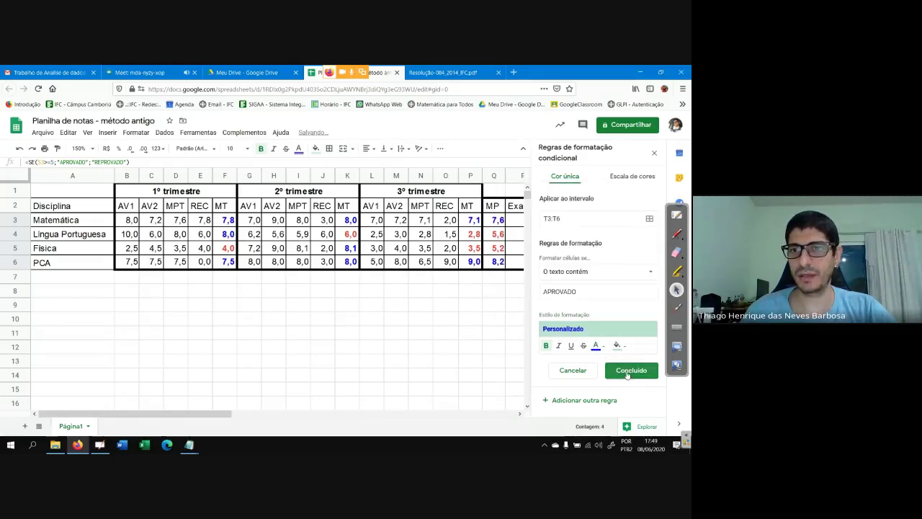
click(627, 371)
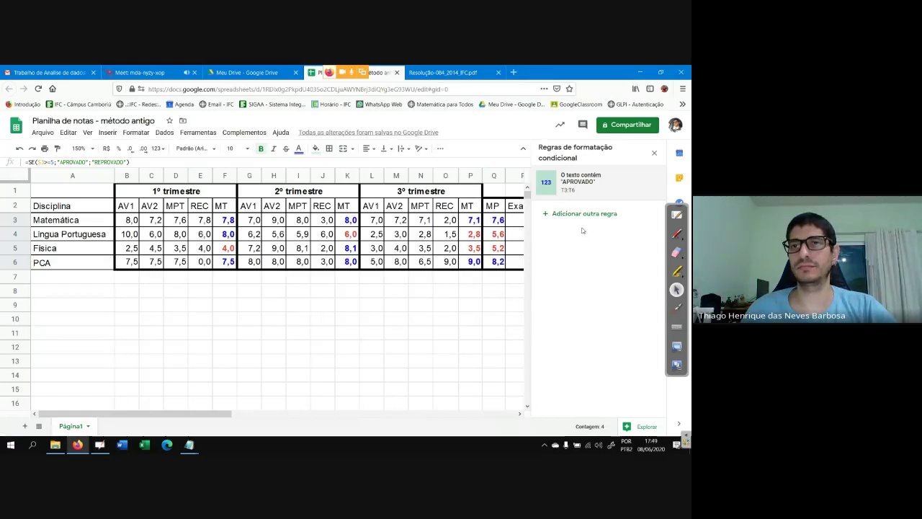
Step: Add a second conditional formatting rule for the Resultado cells T3:T6 with the condition "O texto contém" REPROVADO
click(582, 213)
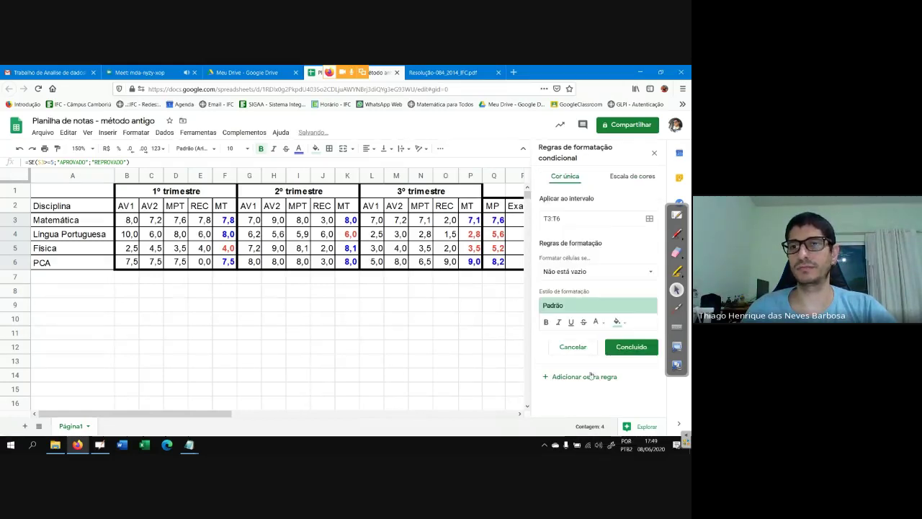
click(589, 274)
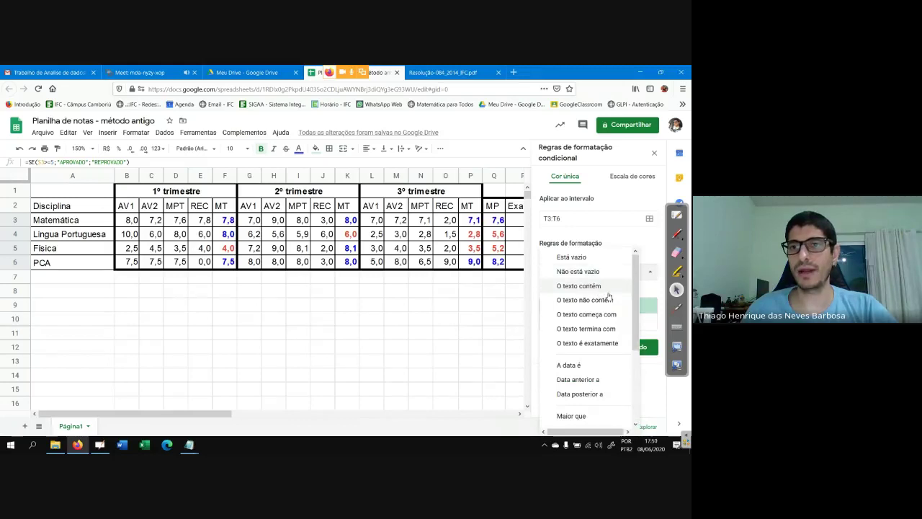
click(605, 288)
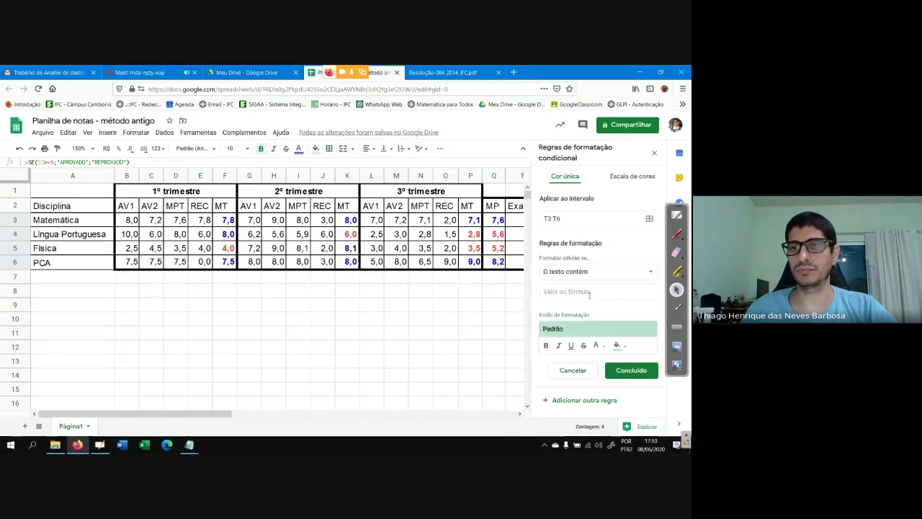
click(589, 291)
key(Caps_Lock)
text(repr)
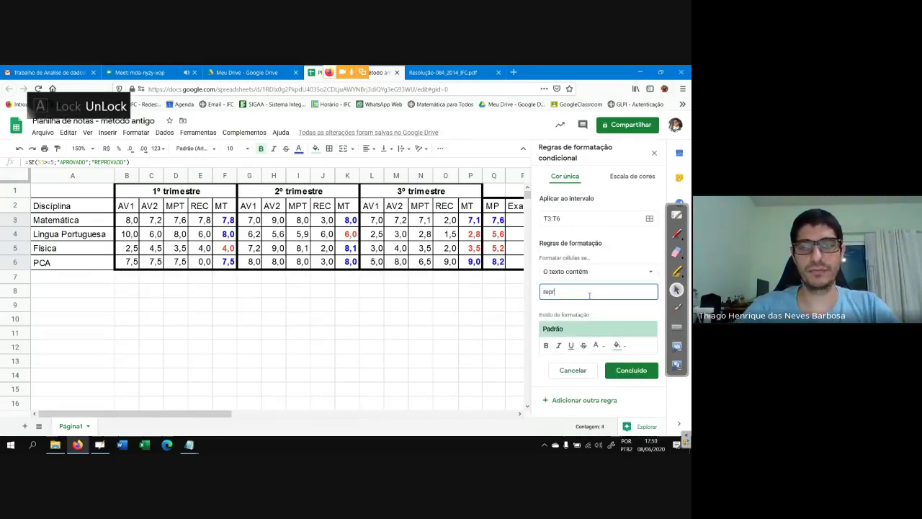
text(e)
key(BackSpace)
key(BackSpace)
key(BackSpace)
key(BackSpace)
key(BackSpace)
key(Caps_Lock)
text(RE)
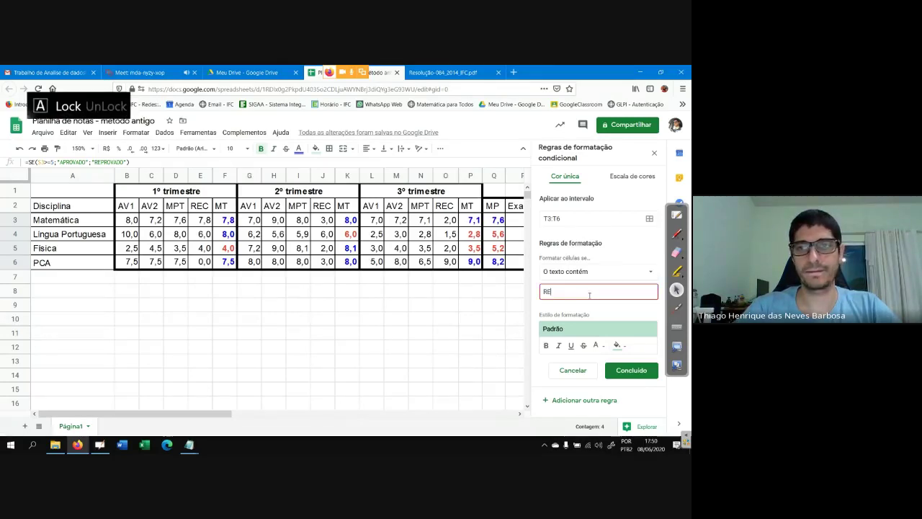
text(PROVADO)
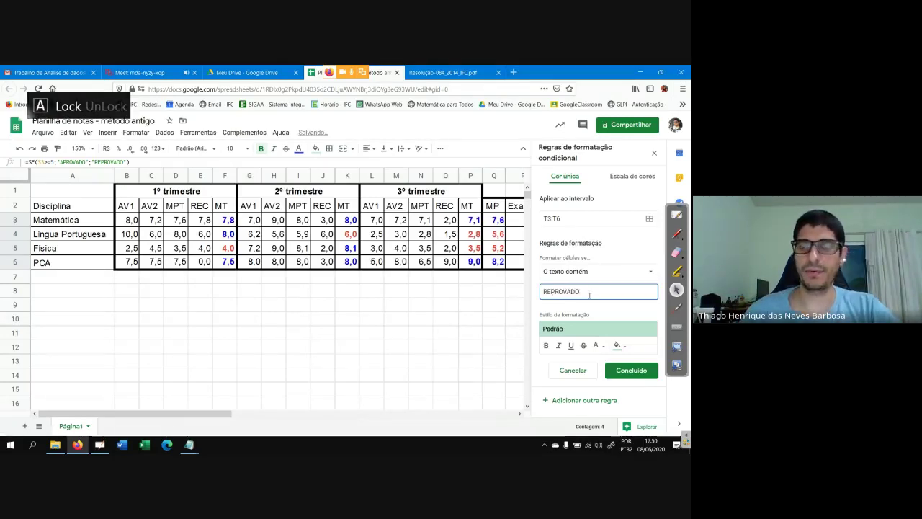
Step: Format the REPROVADO rule as bold red text on a white fill, and save the rule
click(546, 347)
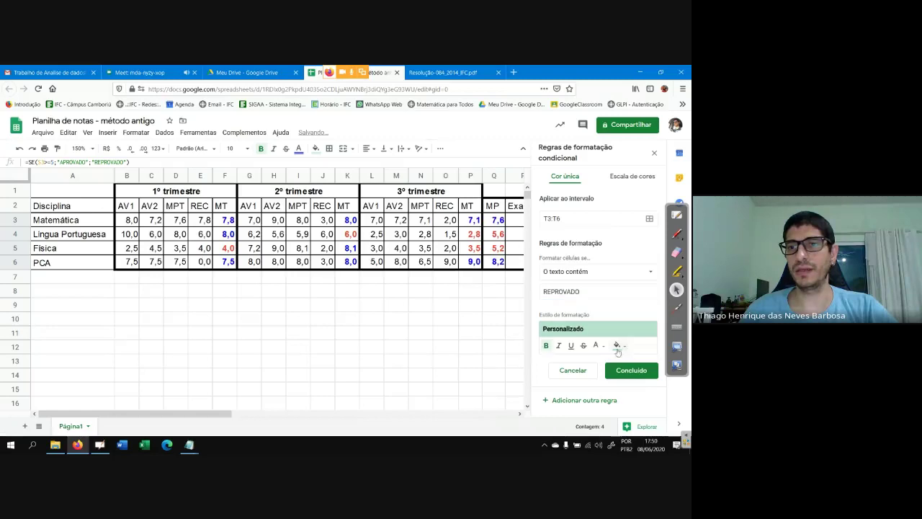
click(616, 346)
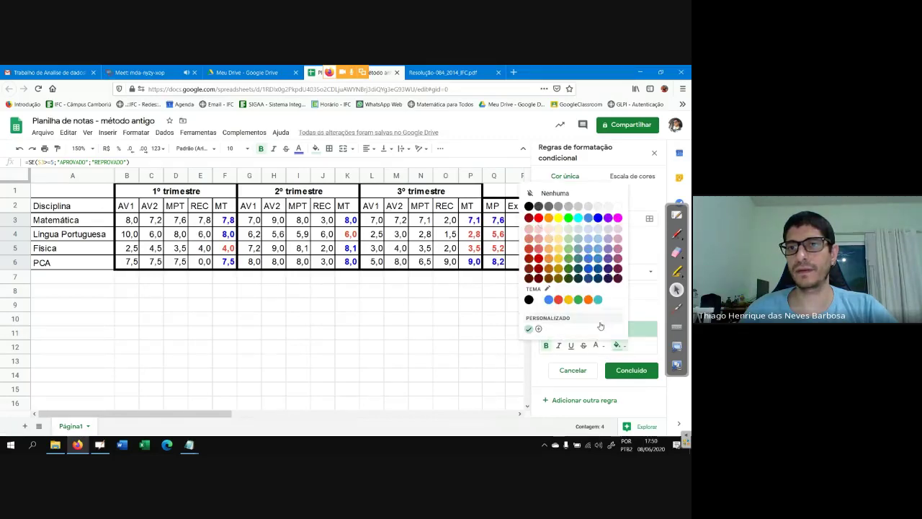
click(617, 206)
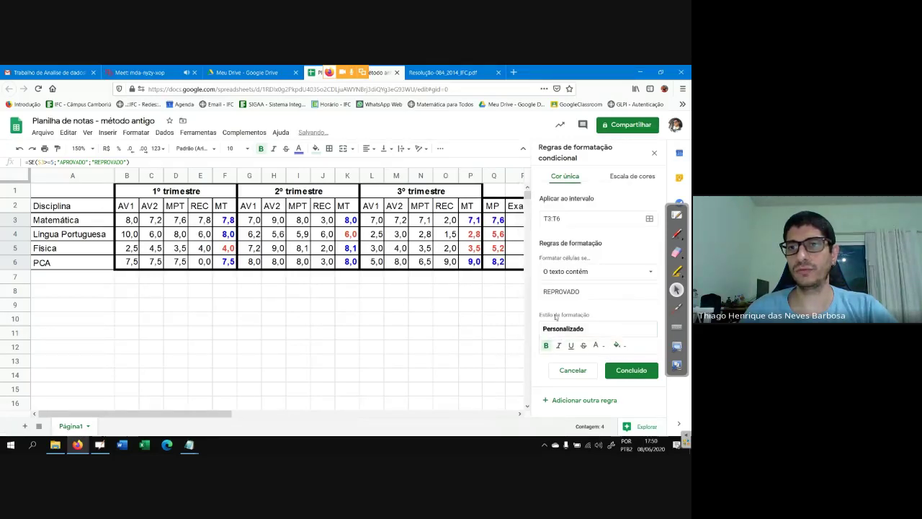
click(596, 345)
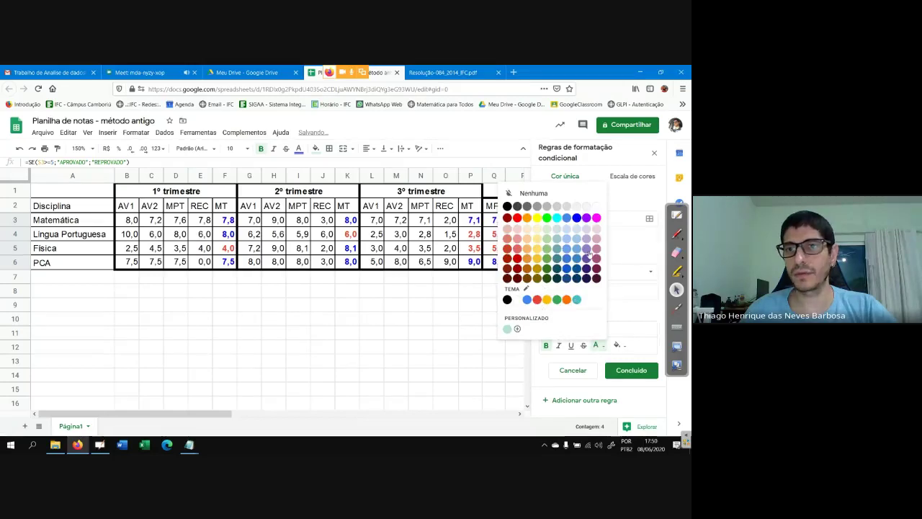
click(517, 217)
click(631, 370)
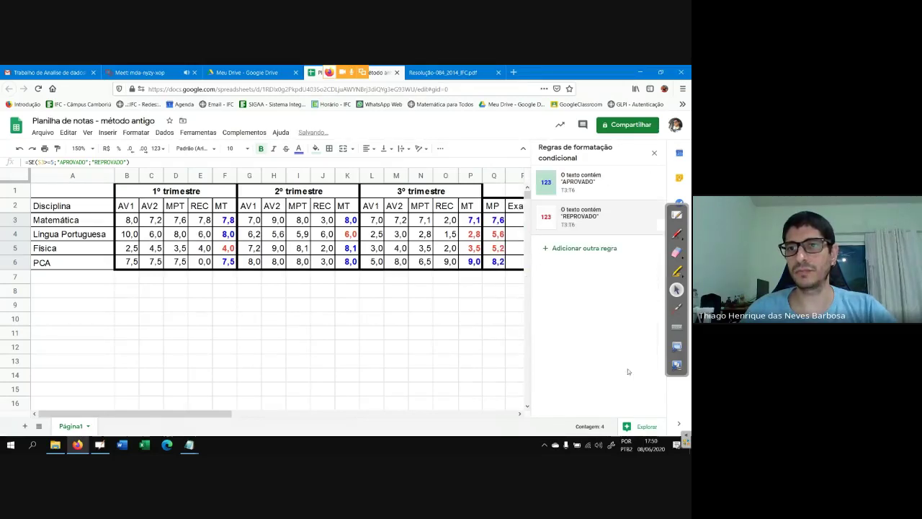
Step: Change the APROVADO rule's fill colour to white, save it, and close the conditional formatting rules
click(605, 192)
click(618, 346)
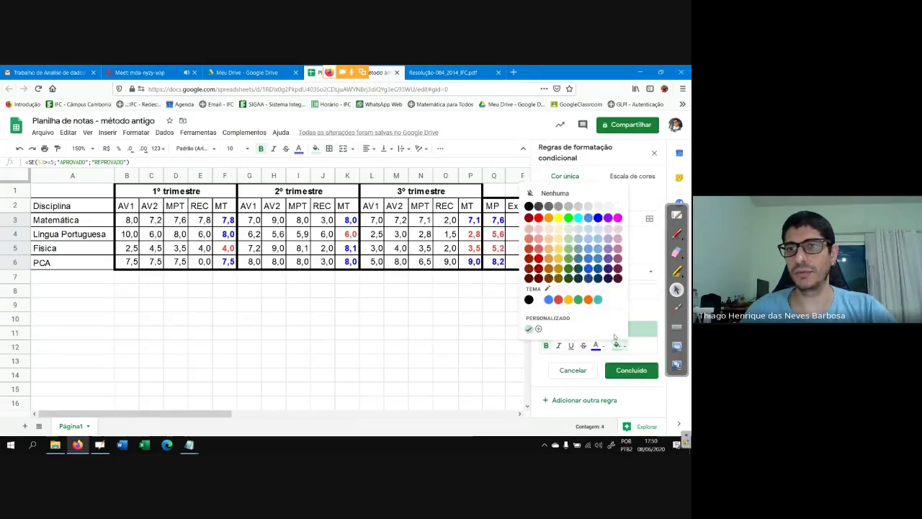
click(541, 306)
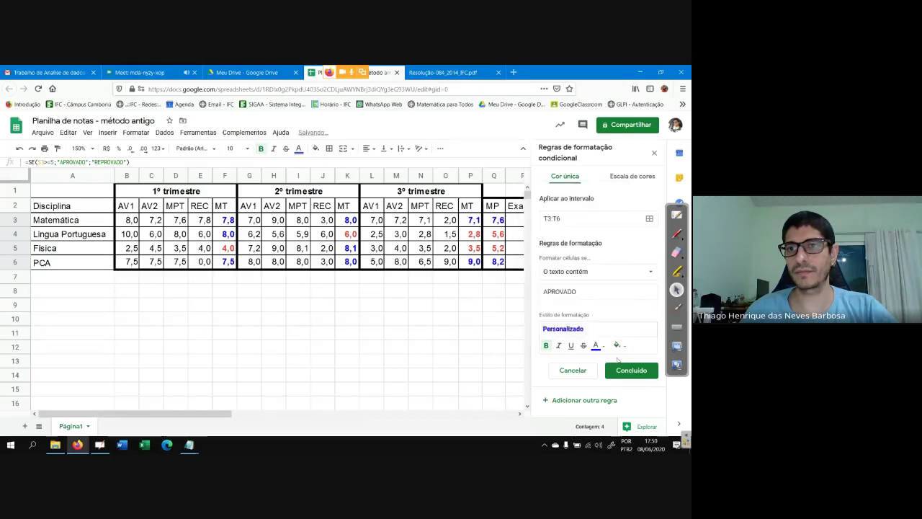
click(631, 370)
click(495, 349)
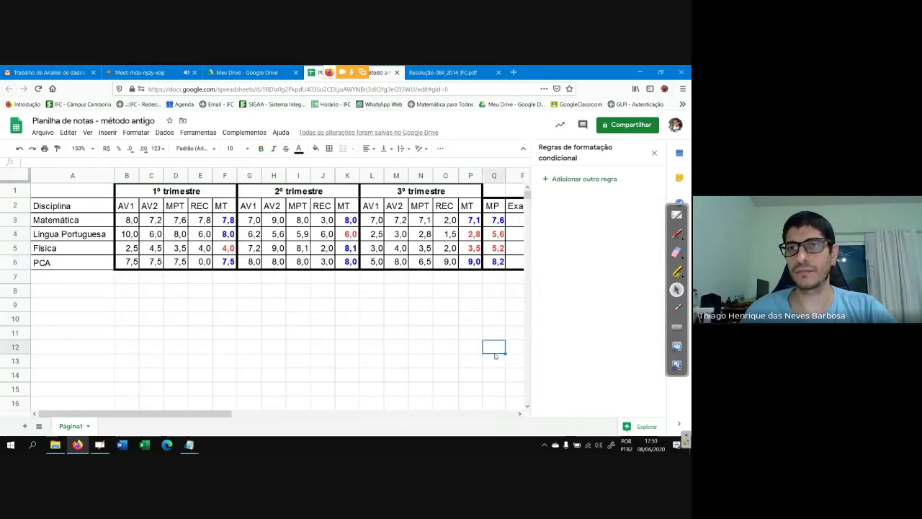
click(389, 333)
click(654, 153)
click(531, 361)
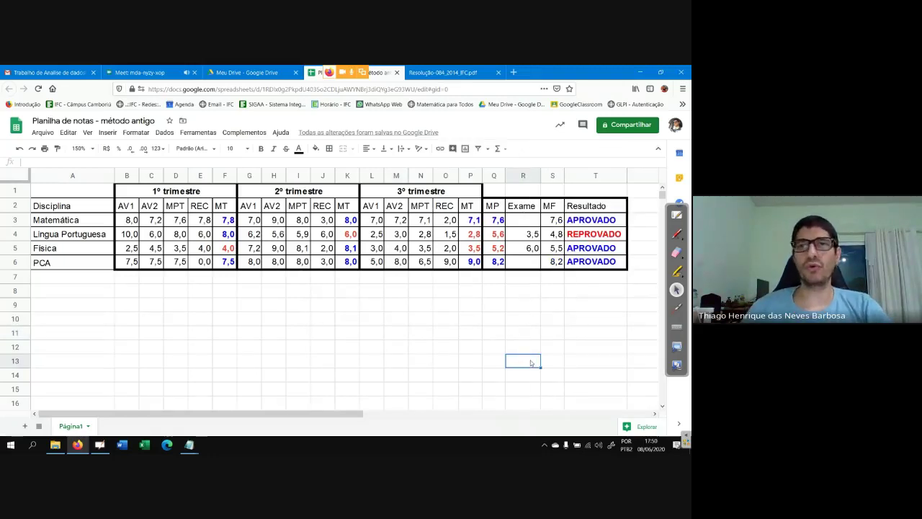
Step: Change the Exame grades to 8,0 for Língua Portuguesa in R4 and 2,5 for Física in R5
click(516, 239)
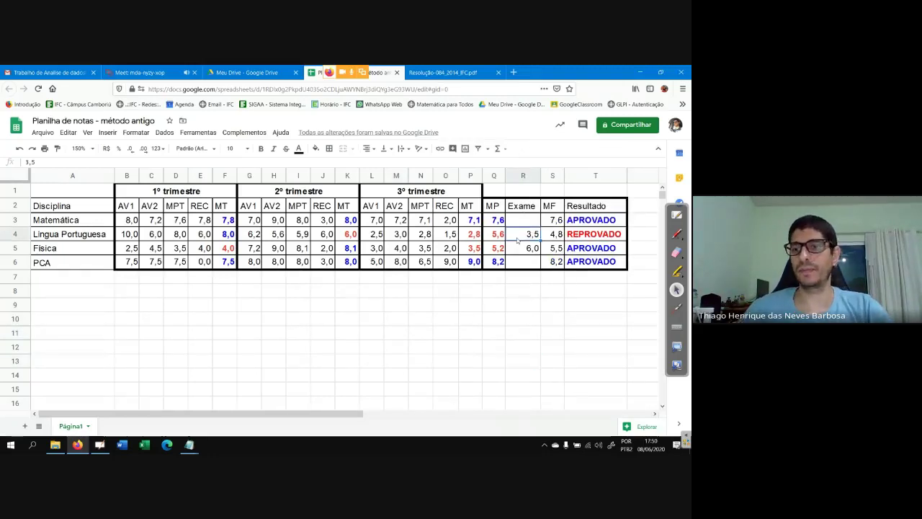
text(8,)
key(Return)
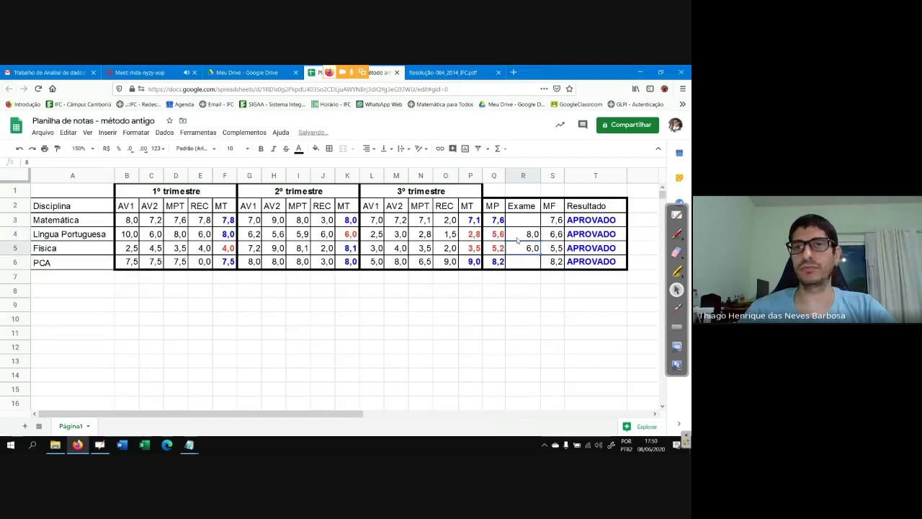
text(1)
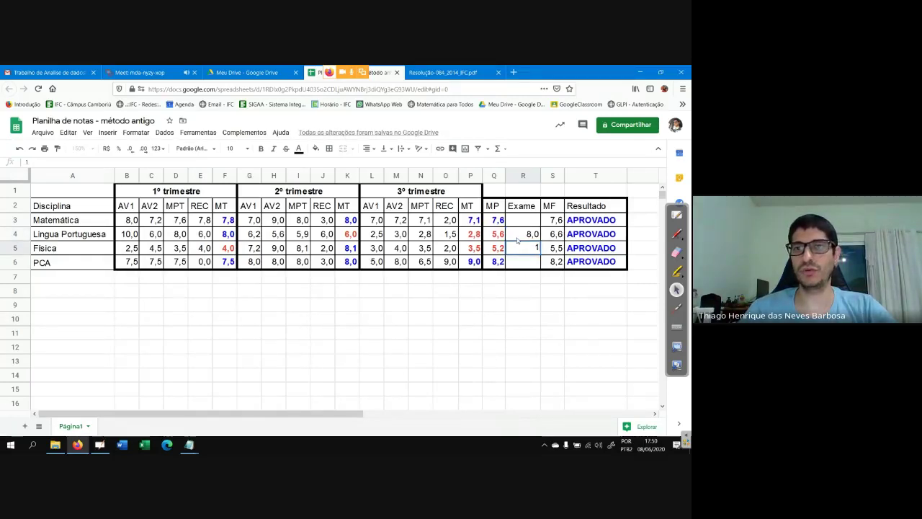
key(Return)
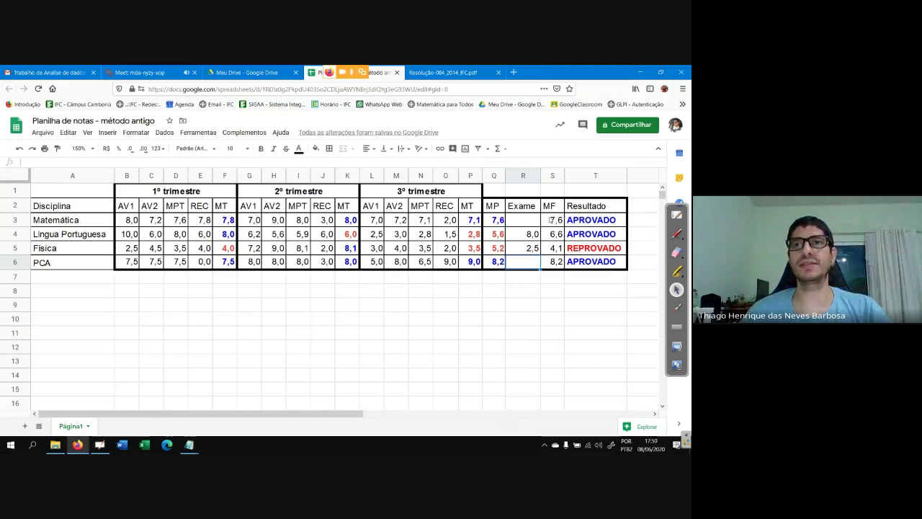
click(577, 235)
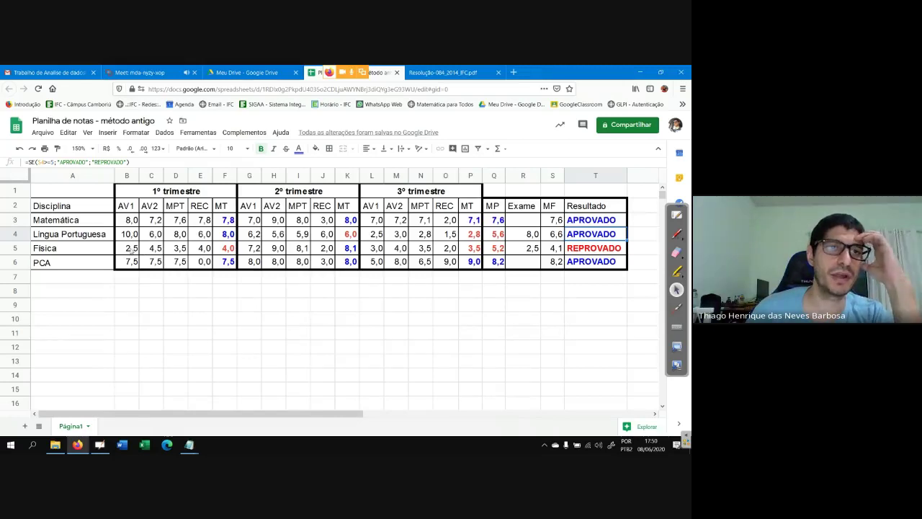
Step: Set Física's 1º trimestre AV1 grade in B5 and 2º trimestre AV2 grade in H5 to 10,0
click(133, 249)
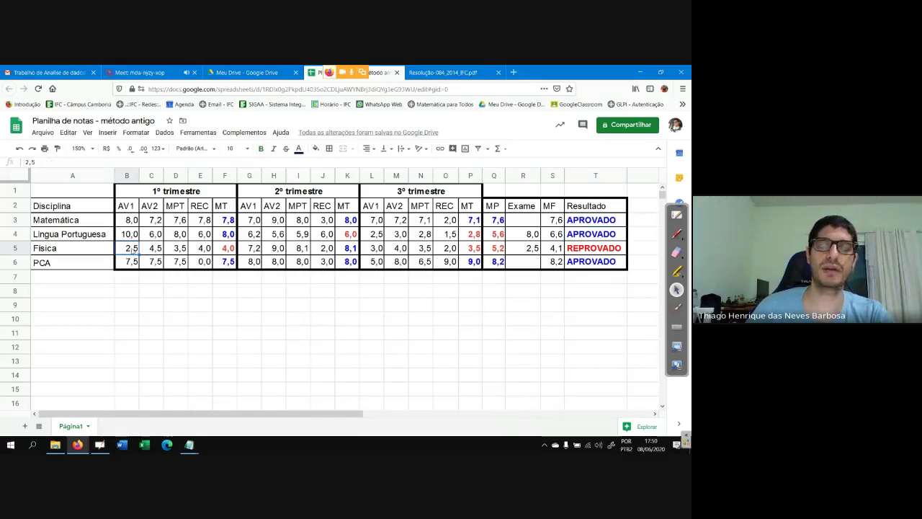
text(10,0)
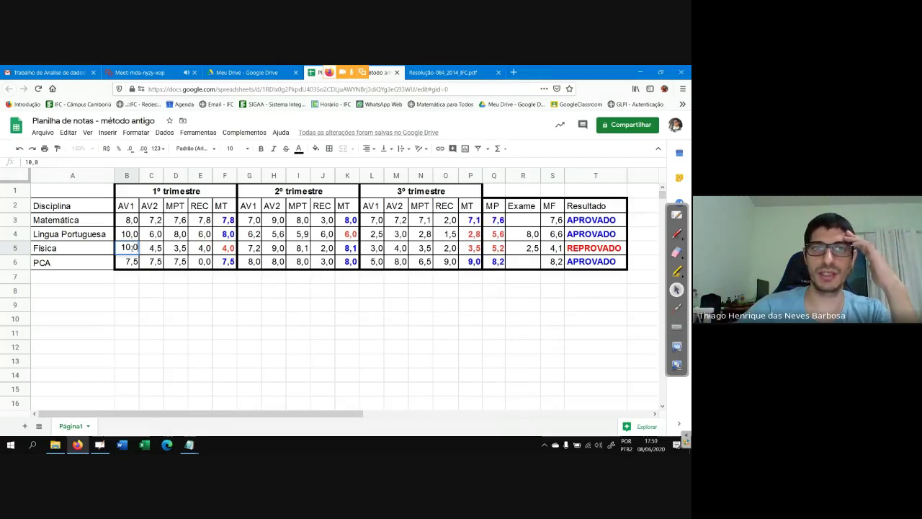
key(Return)
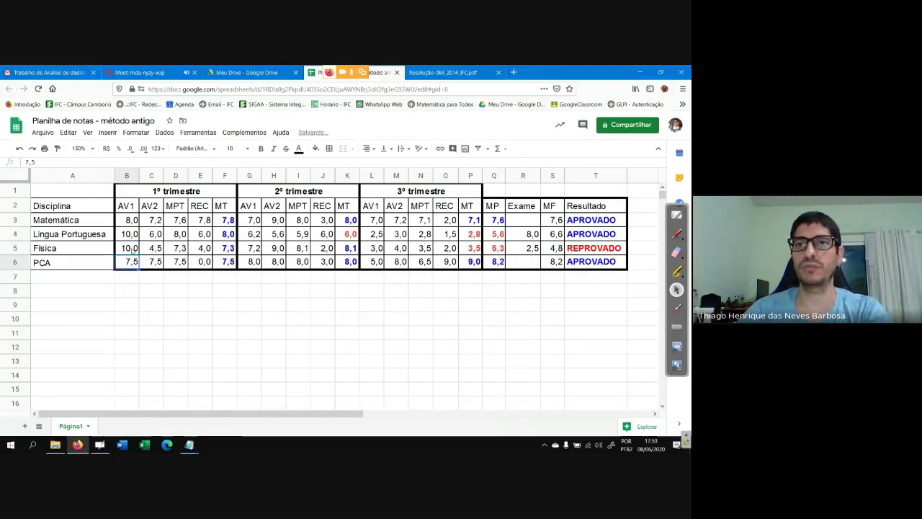
click(533, 249)
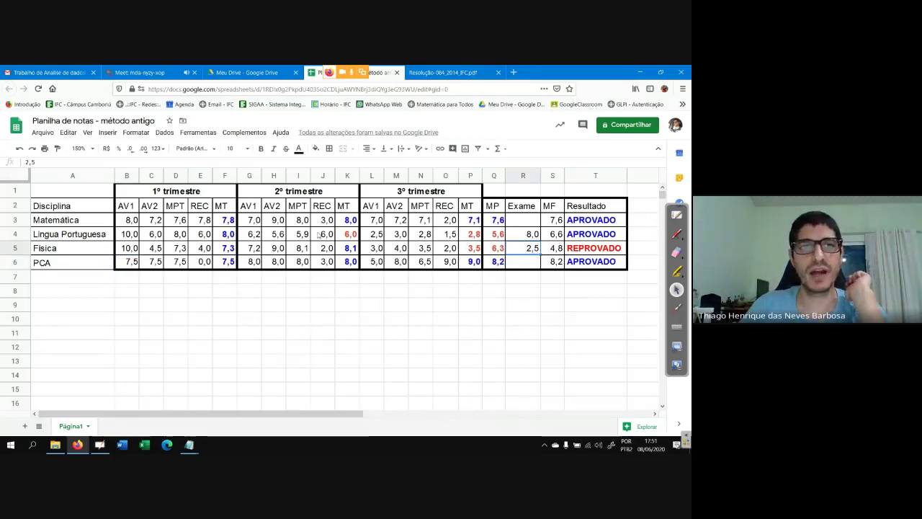
click(275, 249)
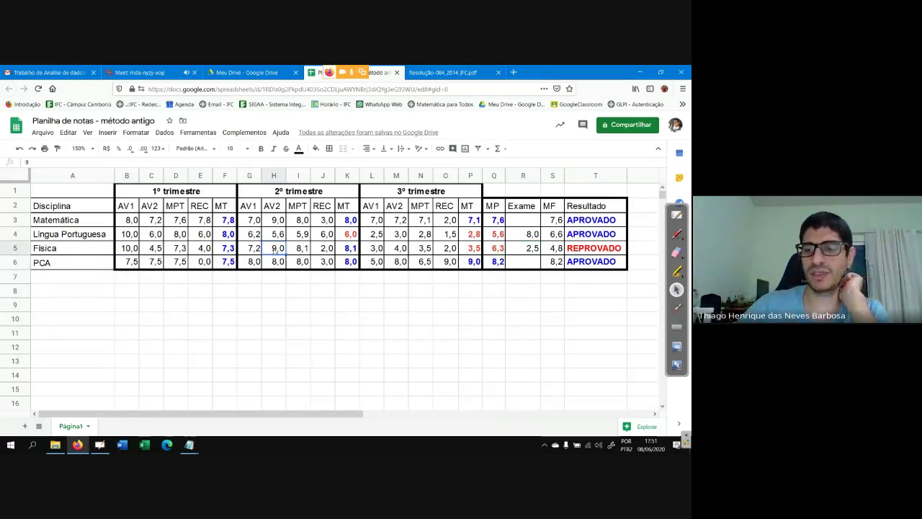
text(10,0)
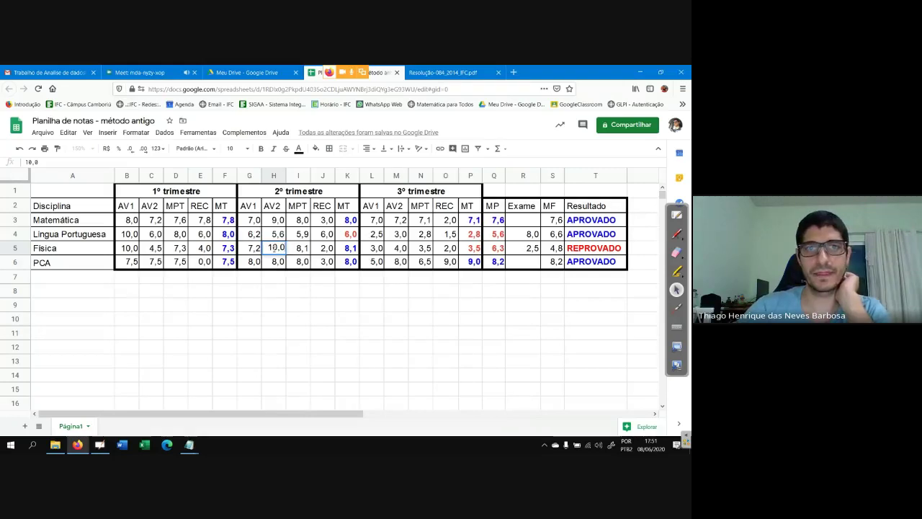
key(Return)
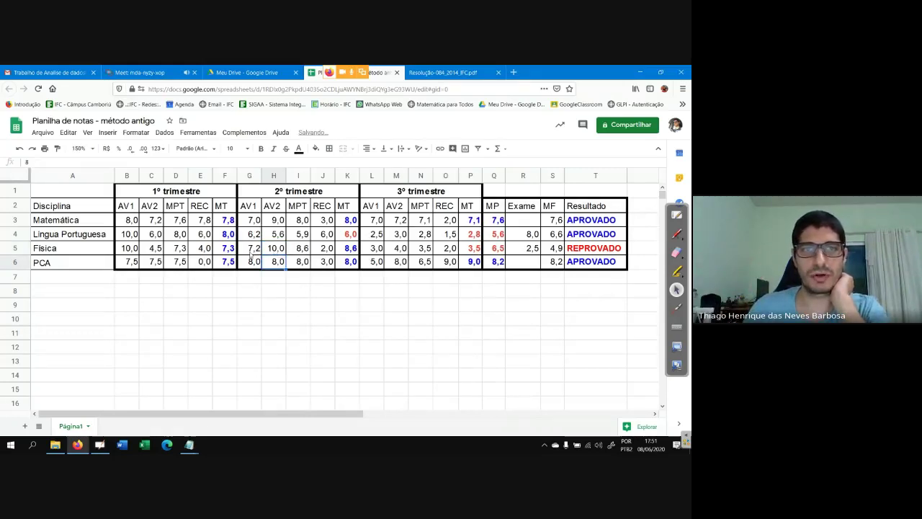
Step: Try 2º trimestre AV1 grades of 8,0 and 8,2 for Física in G5
click(250, 252)
text(8,)
key(Return)
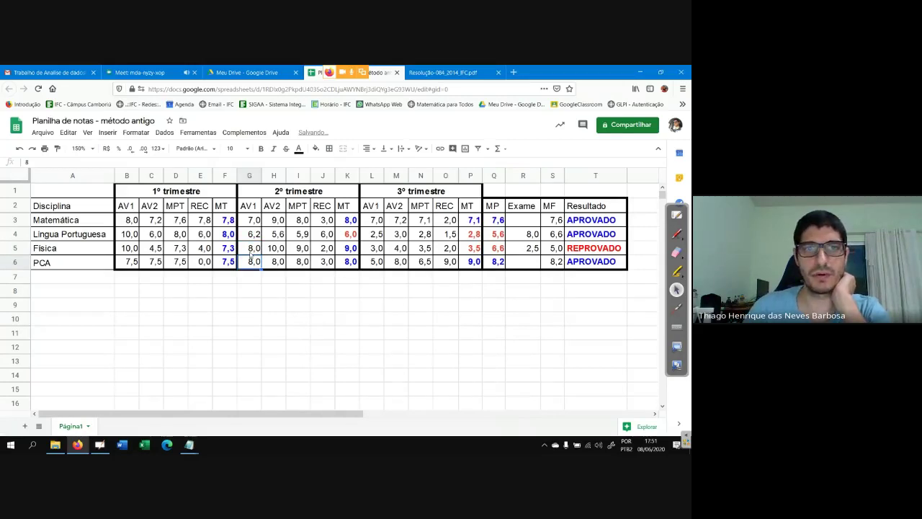
click(254, 252)
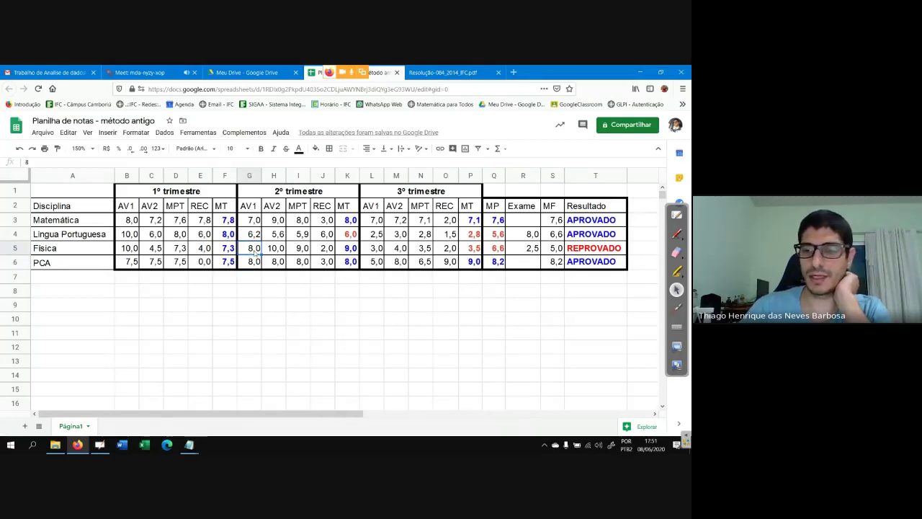
text(8,2)
key(Return)
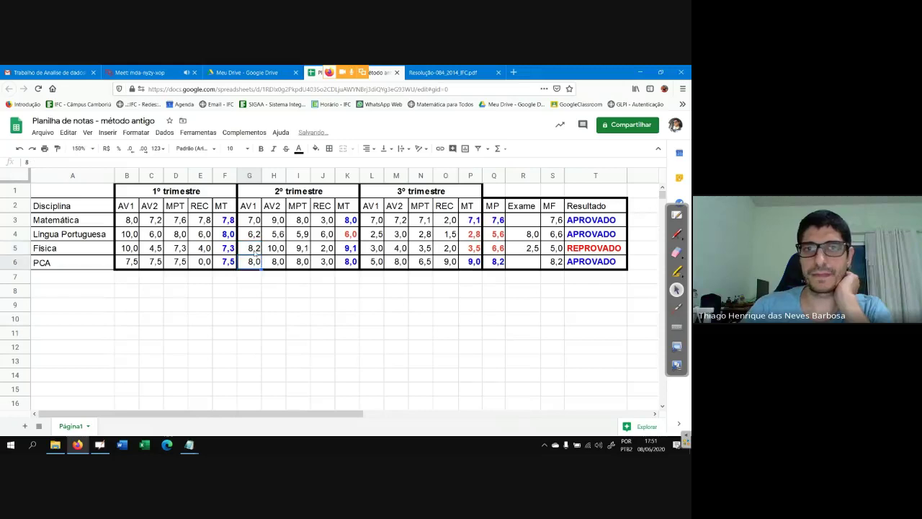
Step: Set Física's 2º trimestre AV1 grade in G5 to 9,0 and check the MF formula in S5
click(255, 251)
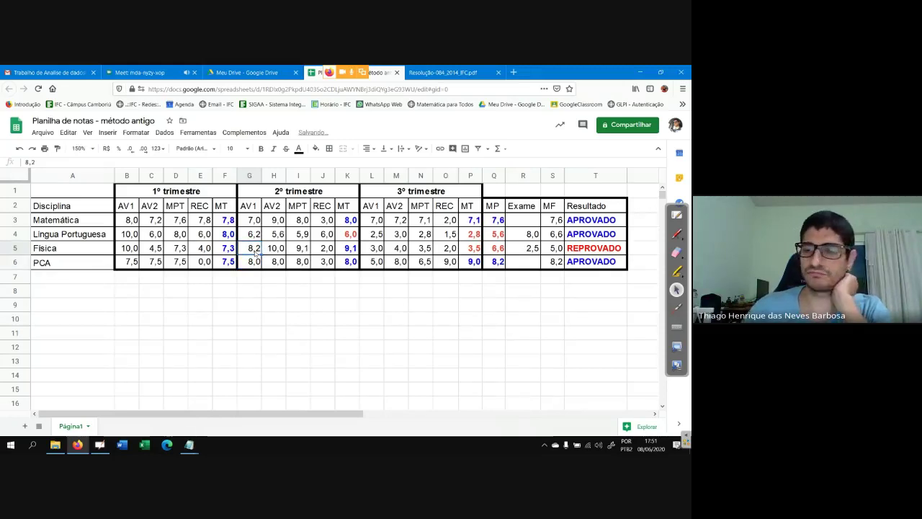
text(9)
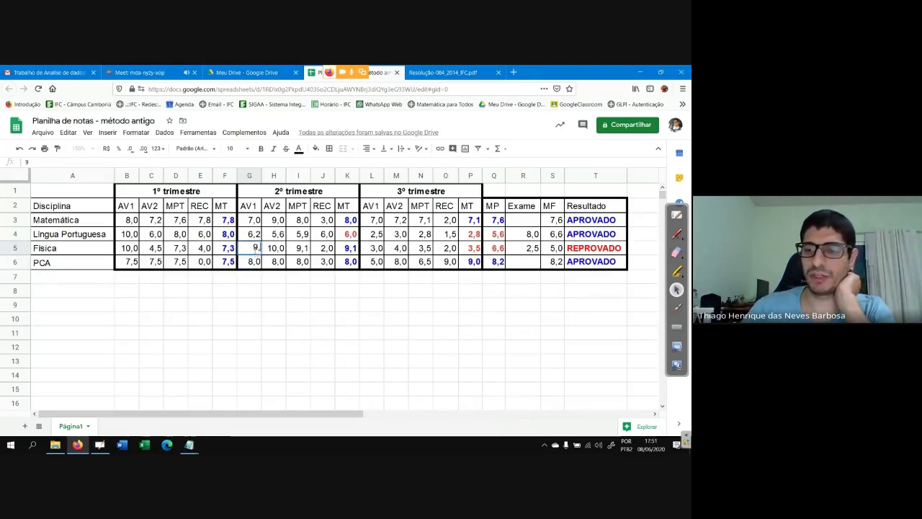
key(Return)
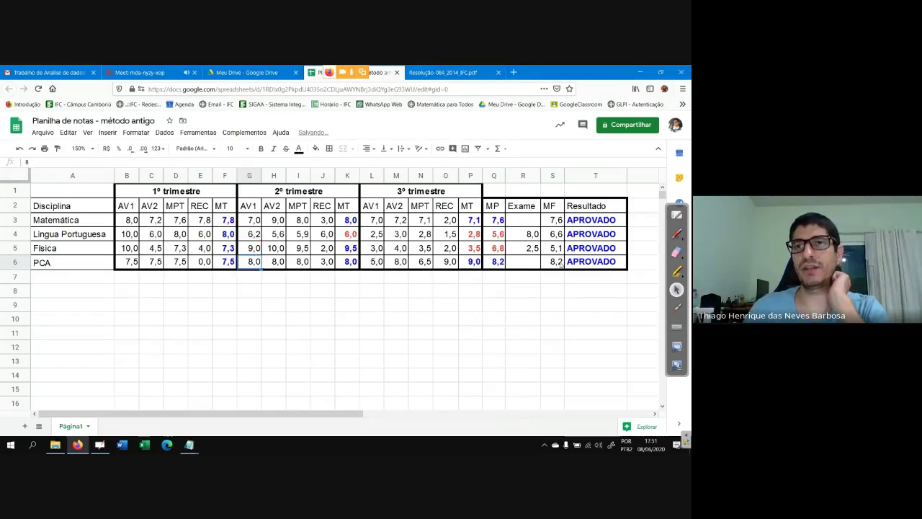
click(553, 248)
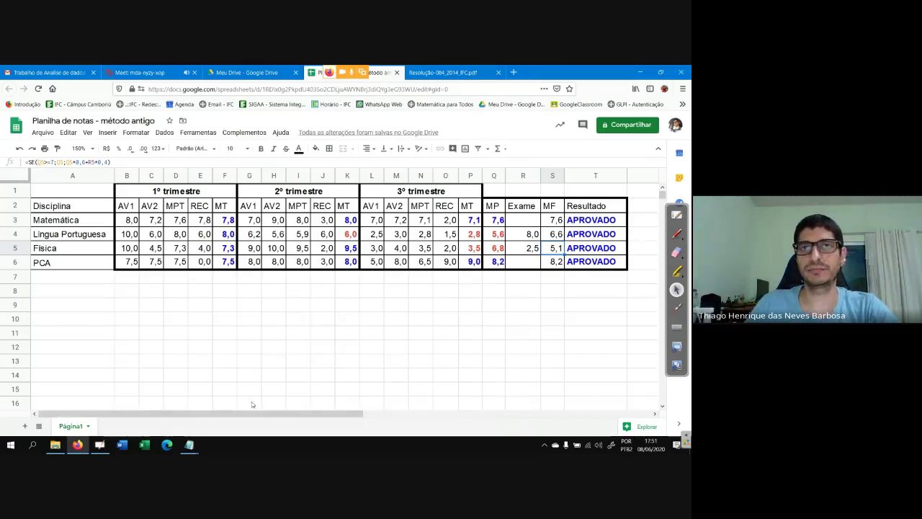
Step: Check the Google Meet chat and the exam rules in the Resolução-084_2014_IFC PDF, ending in Google Drive
click(128, 69)
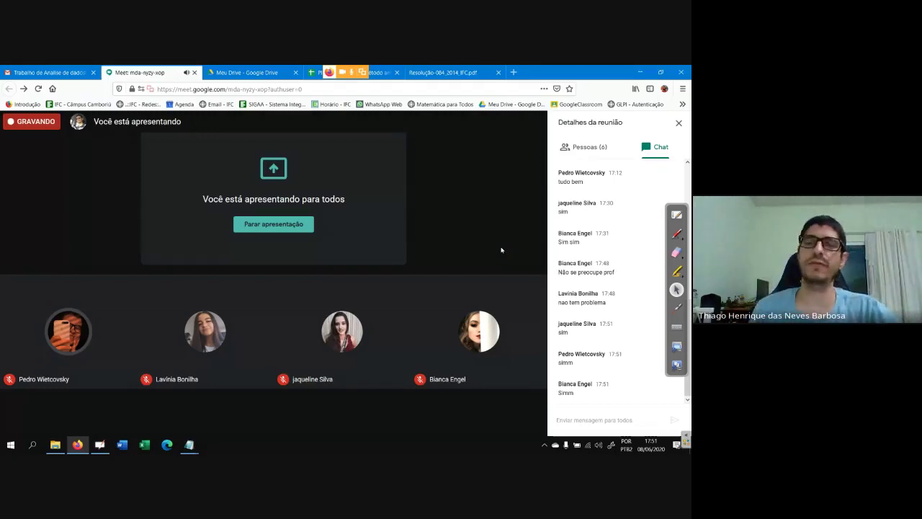
click(438, 72)
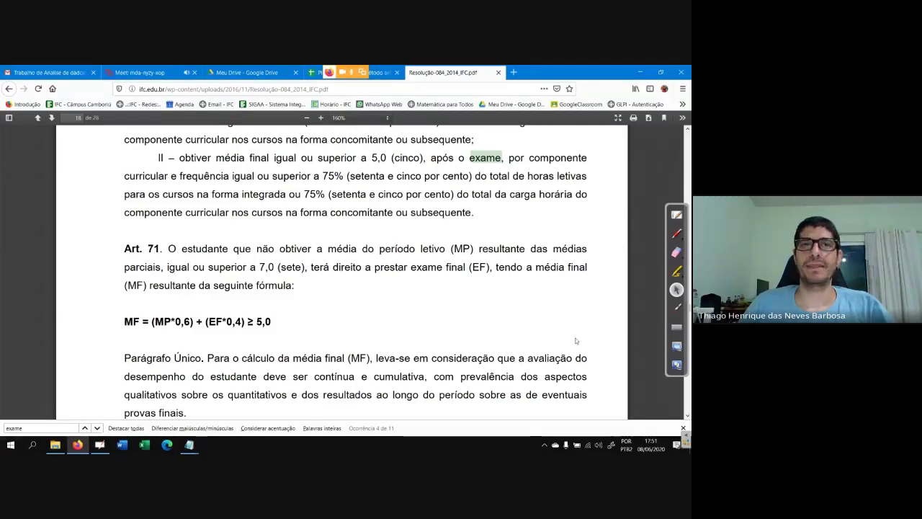
click(245, 72)
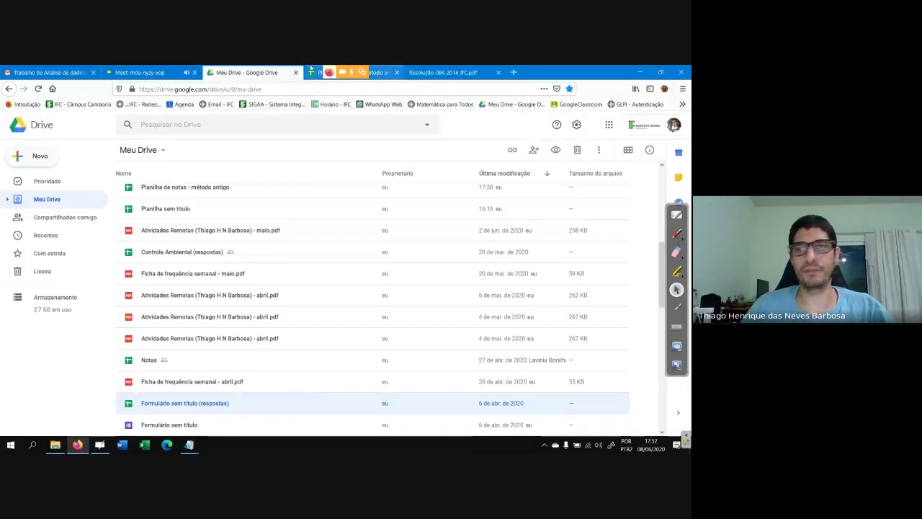
Step: Switch to the Google Meet call and request to stop the meeting recording
click(137, 72)
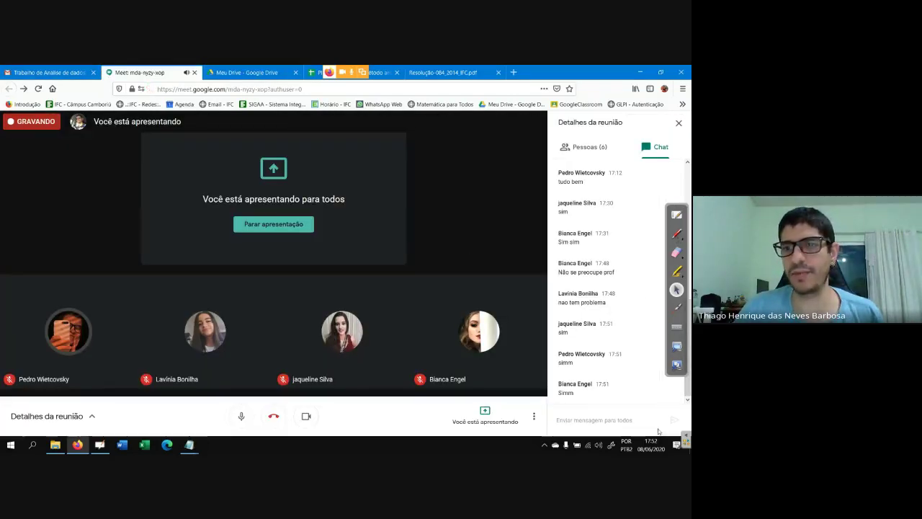
click(528, 410)
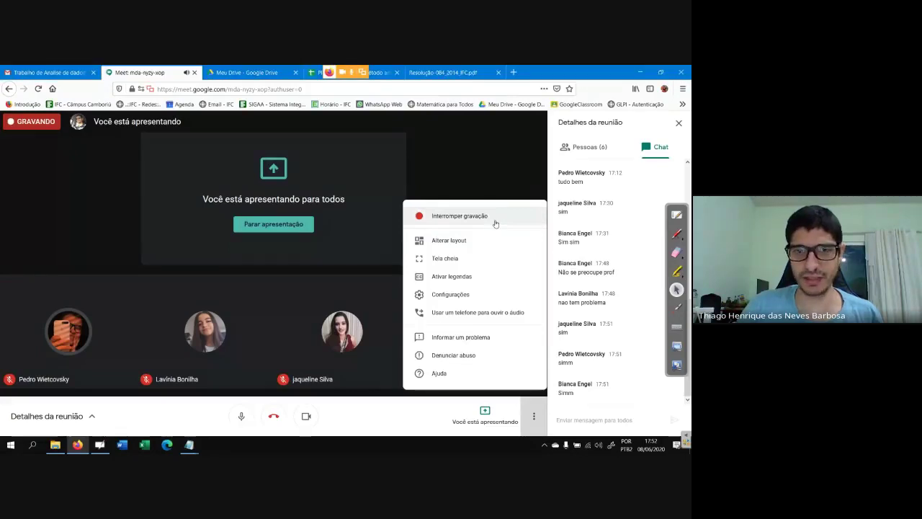
click(459, 216)
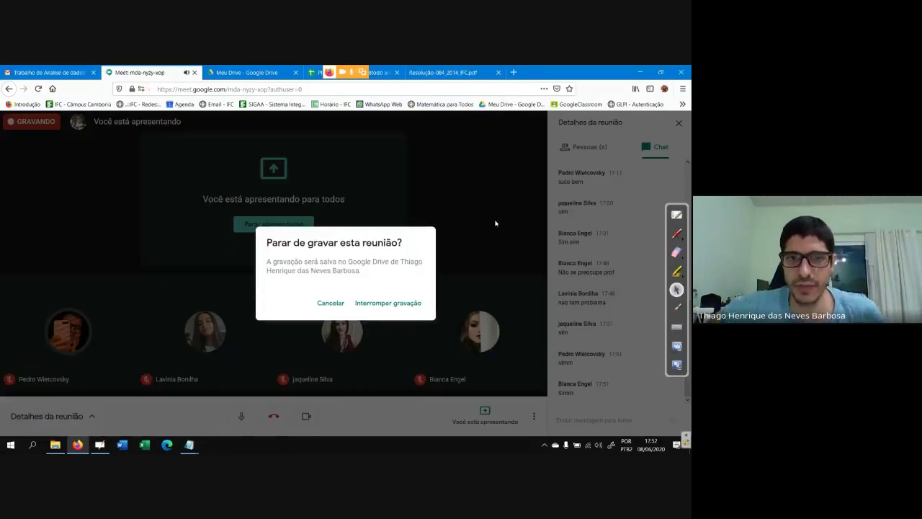